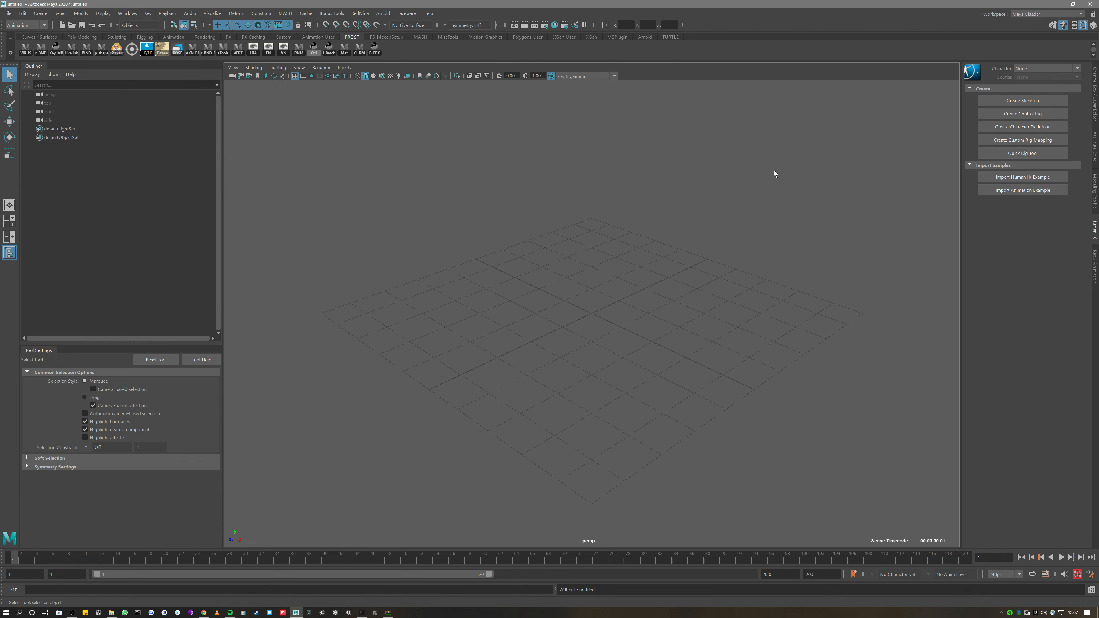
Bring up a File Explorer window over the empty Maya scene
key("alt+Tab")
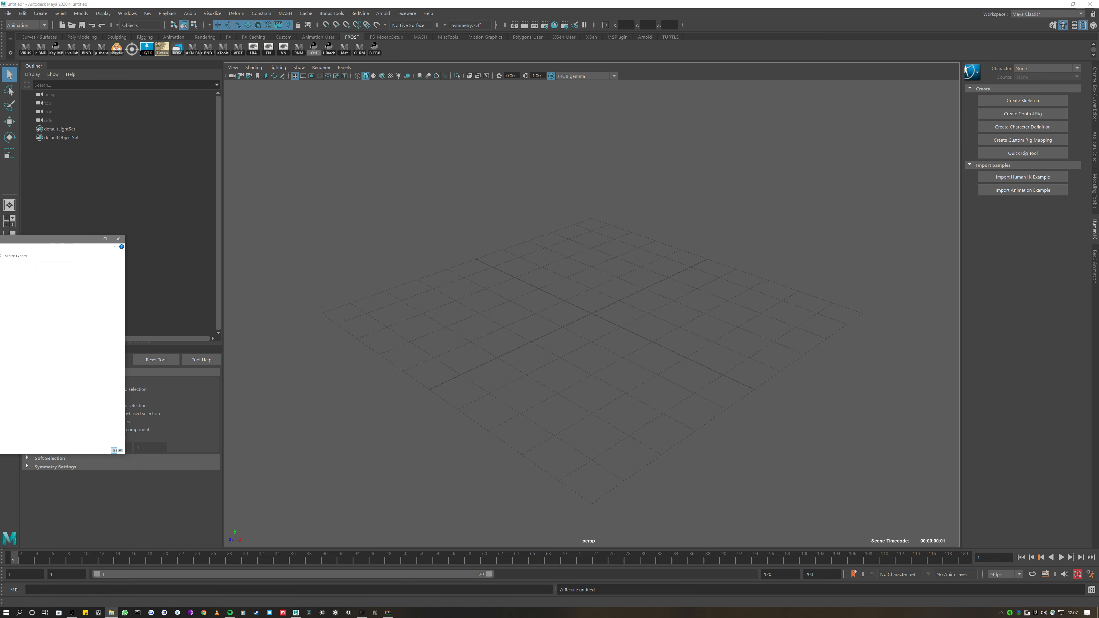
Navigate Explorer through _AssetPacks and Fallen_Angel to Exports, selecting the first FBX file
left_click_drag(0, 239, 505, 166)
left_click(504, 187)
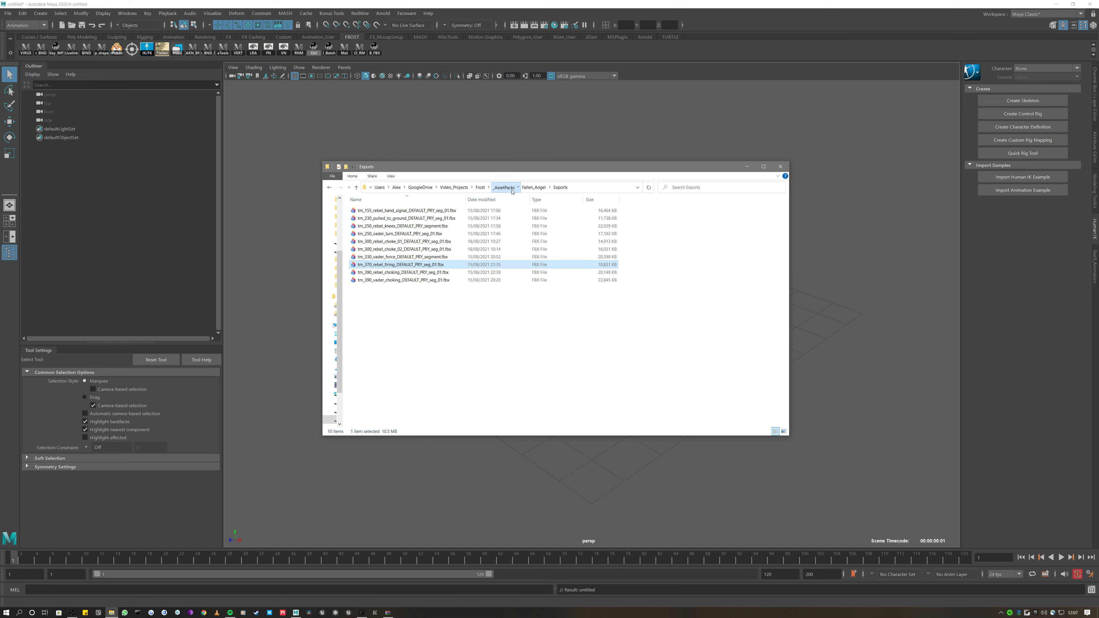
double_click(391, 211)
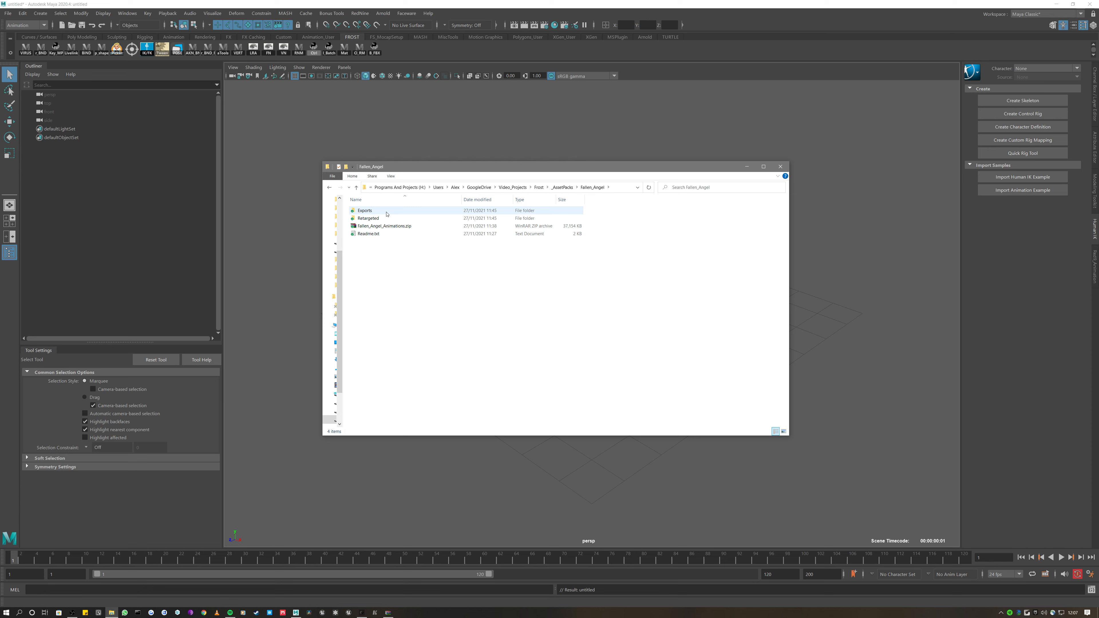
double_click(386, 212)
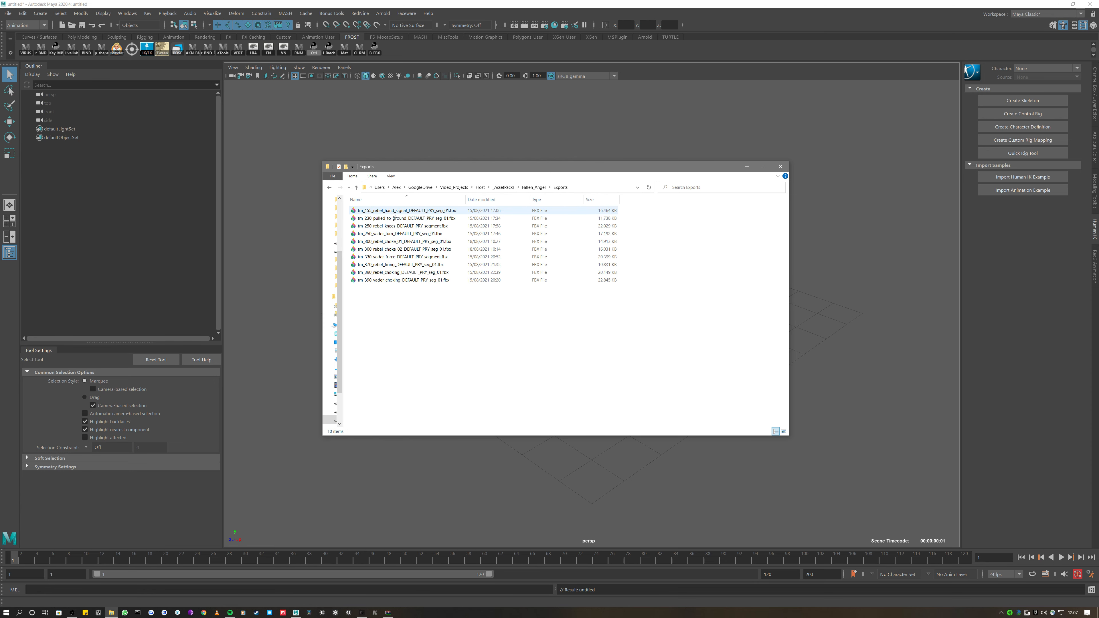
left_click(377, 211)
left_click_drag(584, 171, 583, 190)
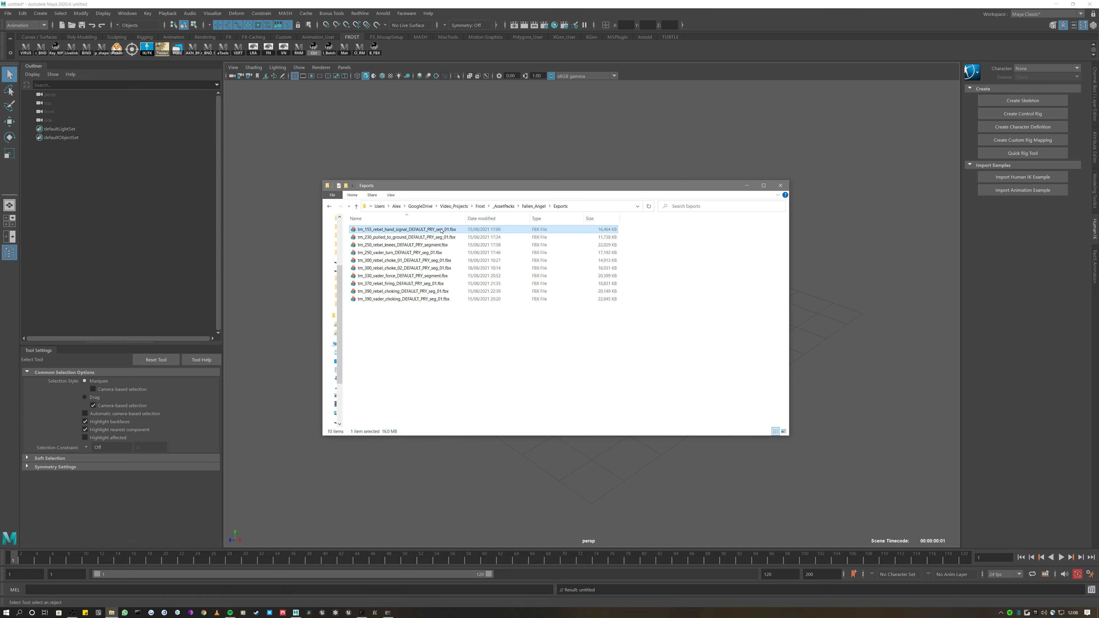
Preview the choke and tm_155_rebel_hand_signal takes in Rokoko Studio by scrubbing their timelines
left_click(362, 613)
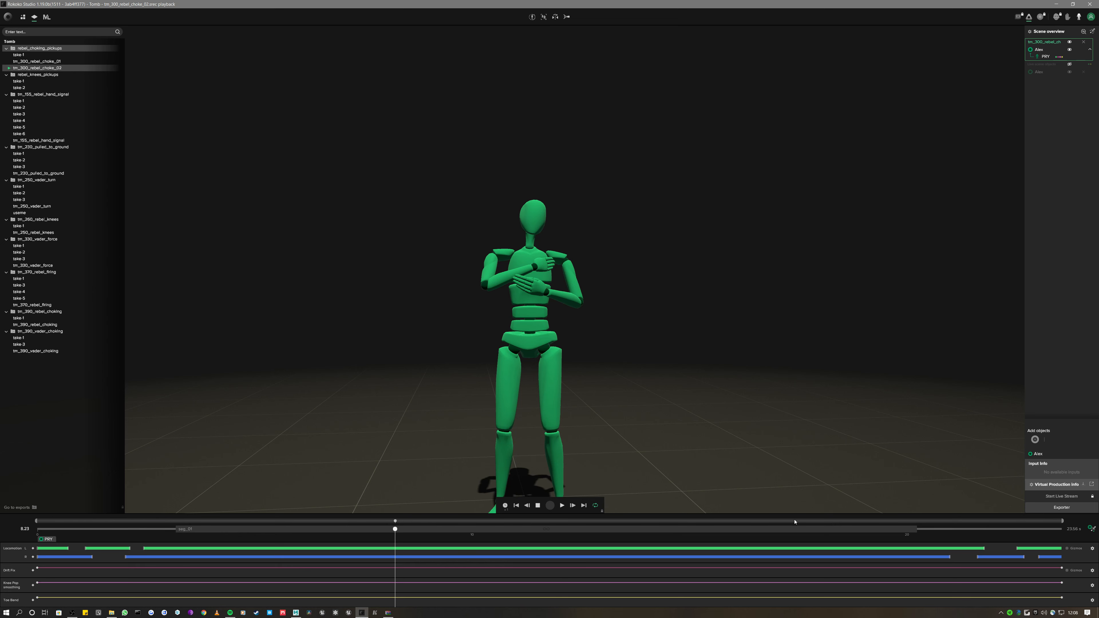
left_click_drag(168, 530, 502, 529)
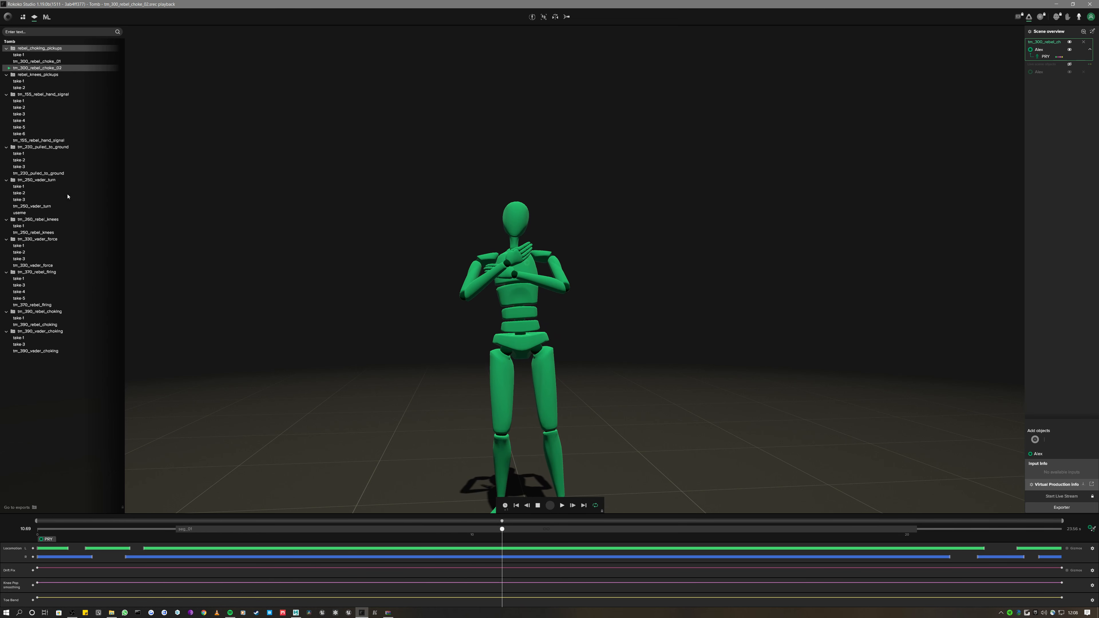
left_click(56, 141)
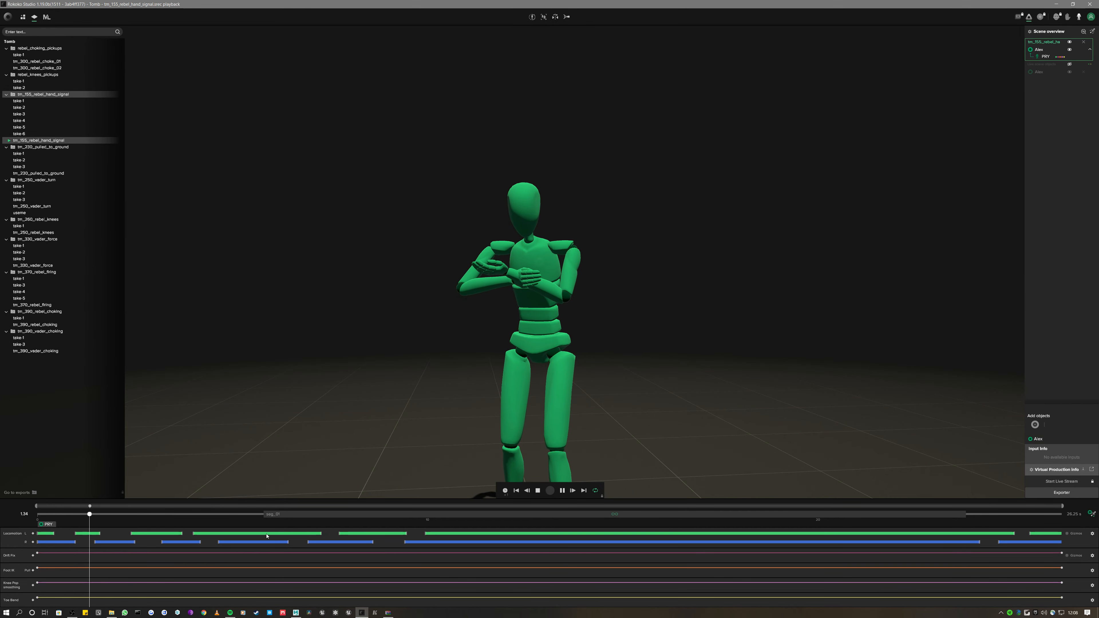
left_click_drag(262, 517, 581, 516)
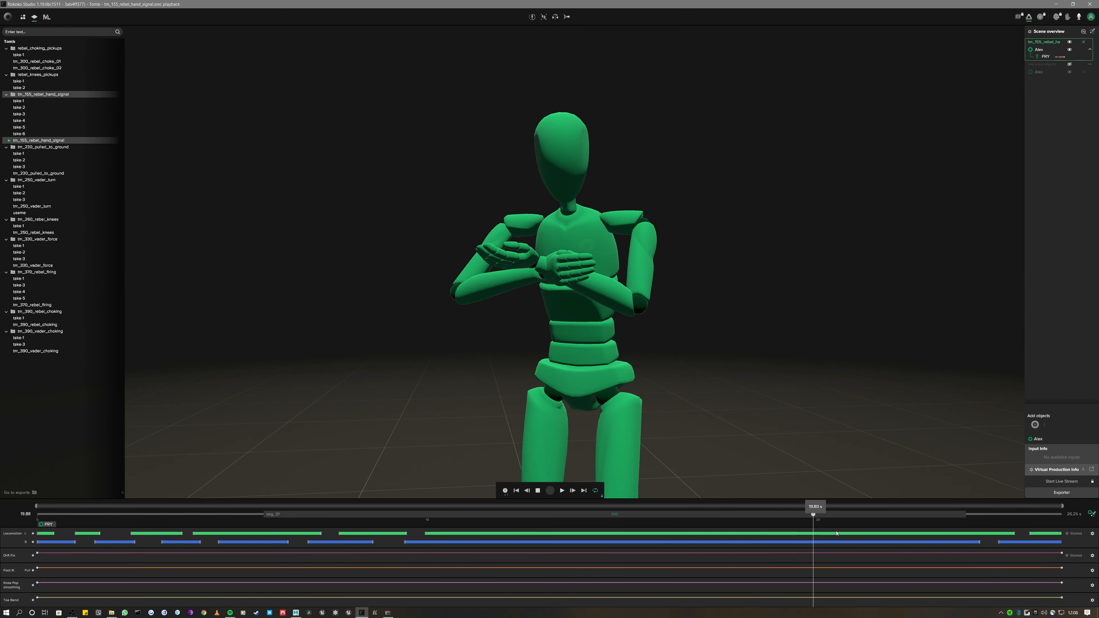
Select the tm_370_rebel_firing FBX in Explorer, then open and scrub that take in Rokoko Studio
left_click(1057, 3)
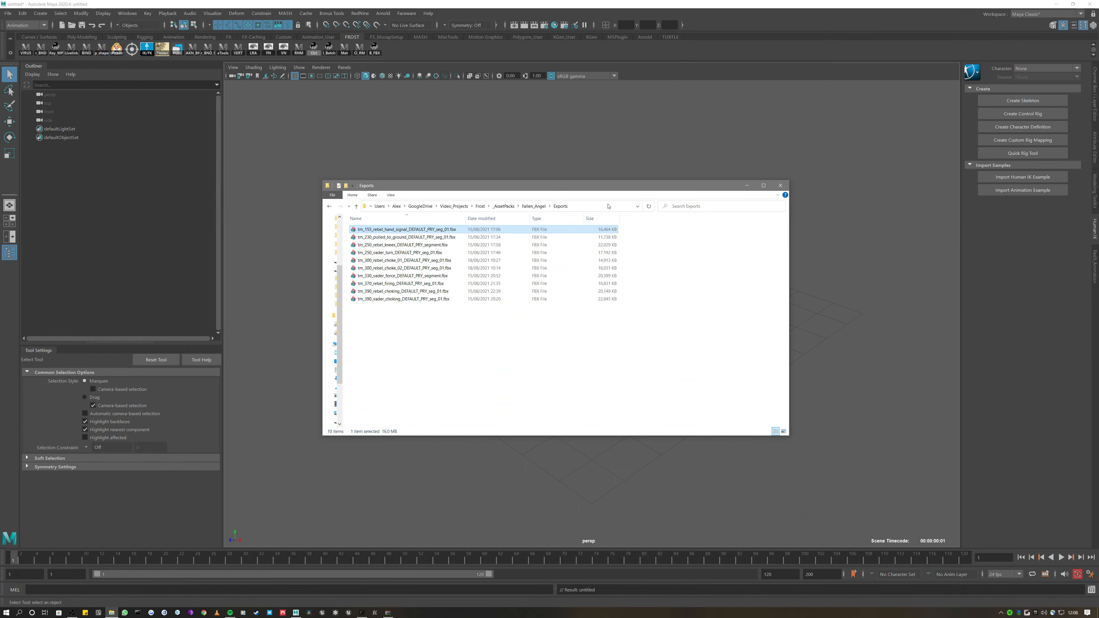
left_click(407, 284)
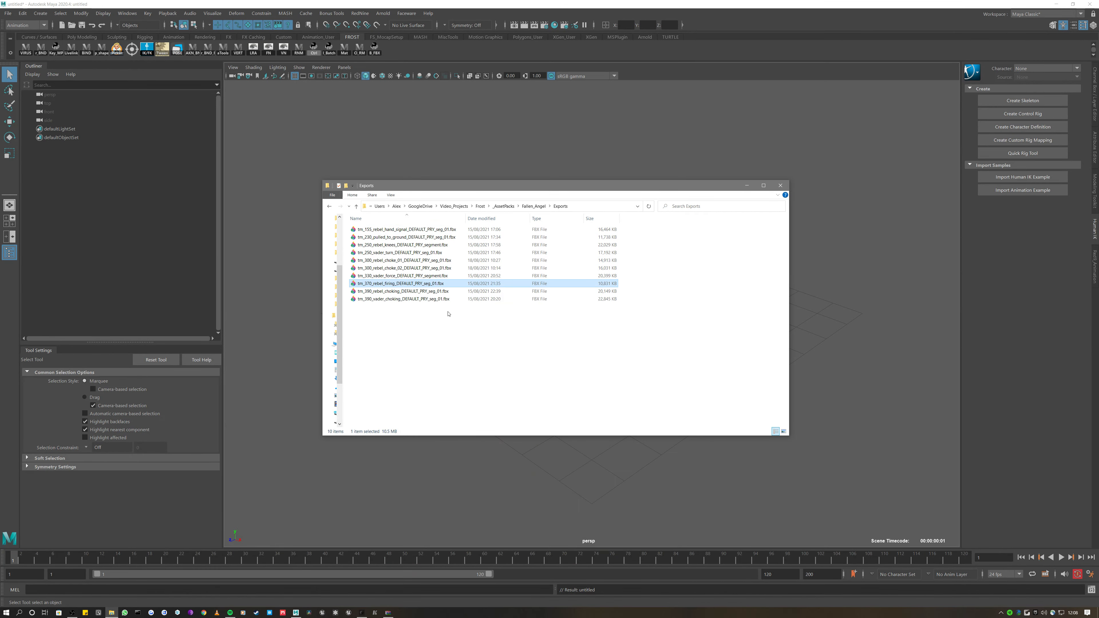
left_click(362, 613)
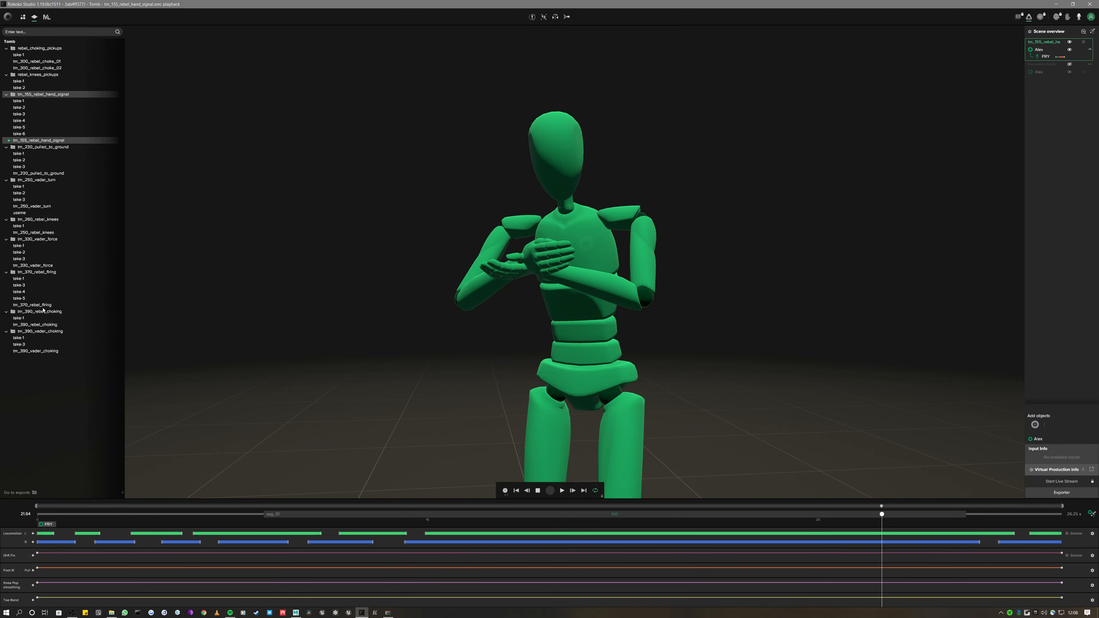
left_click(42, 305)
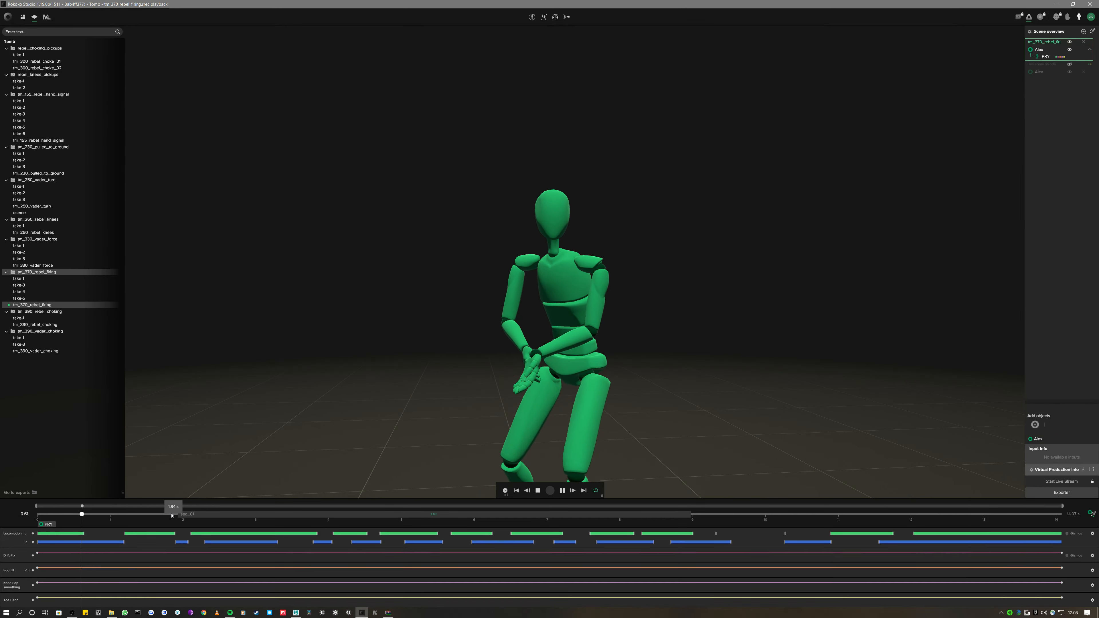
left_click(183, 514)
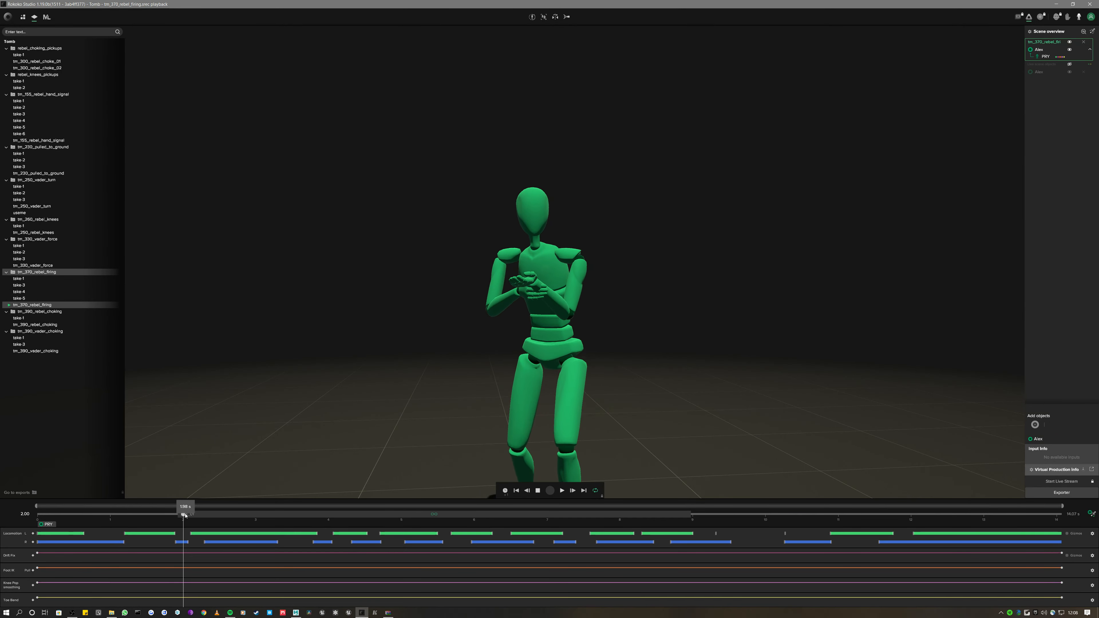
left_click_drag(312, 403, 407, 416)
left_click_drag(195, 514, 287, 514)
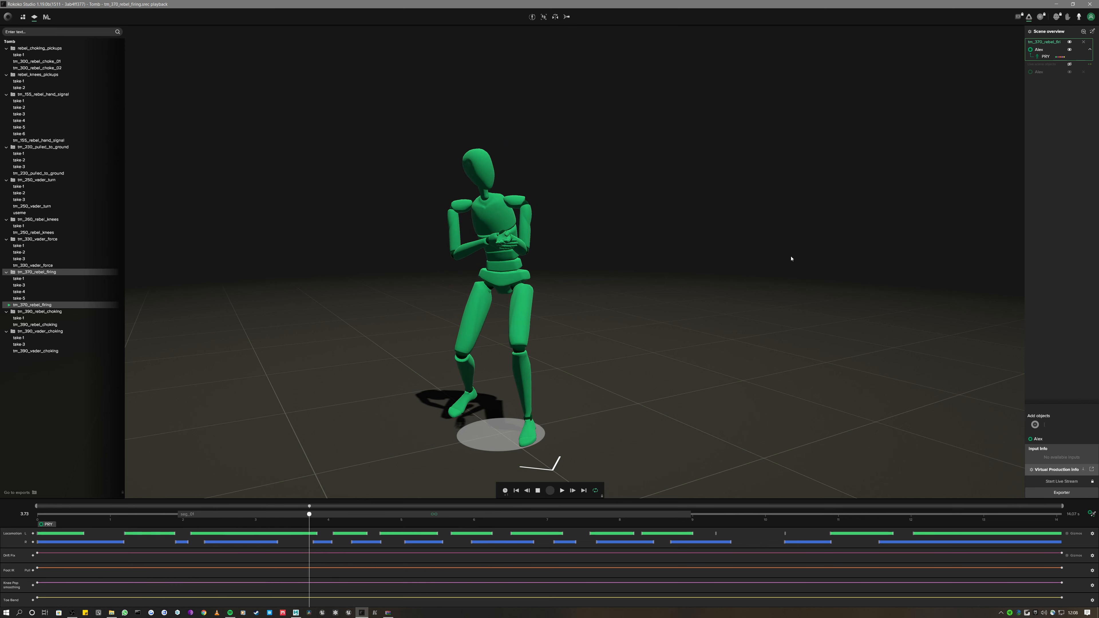
Drop the tm_370_rebel_firing FBX into the Maya viewport and zoom out to see the mannequin
left_click(1054, 7)
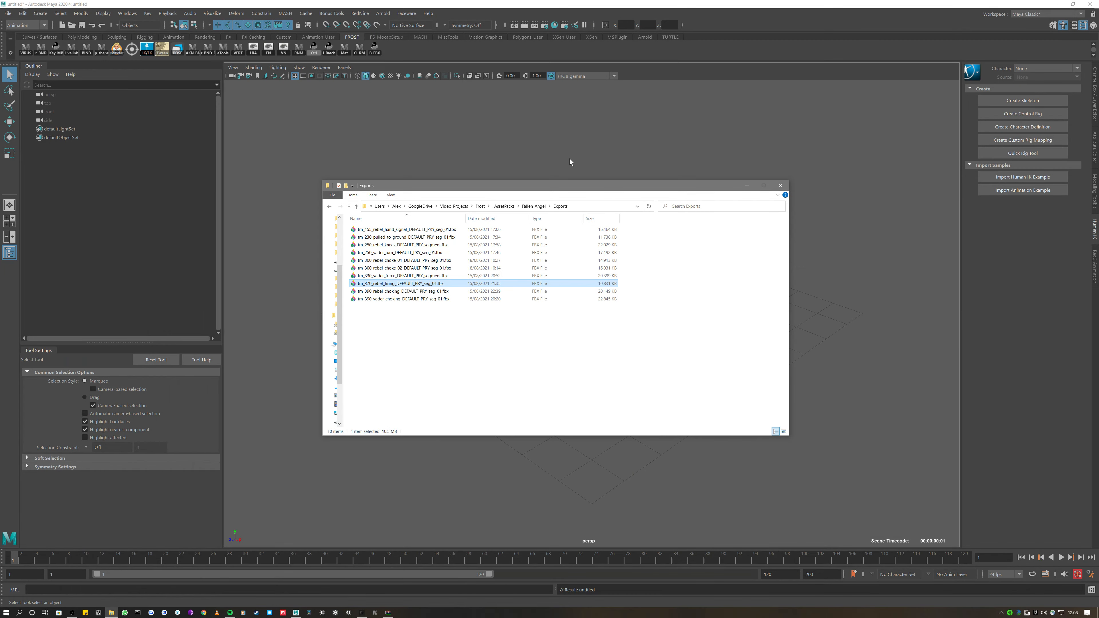
left_click_drag(585, 187, 735, 166)
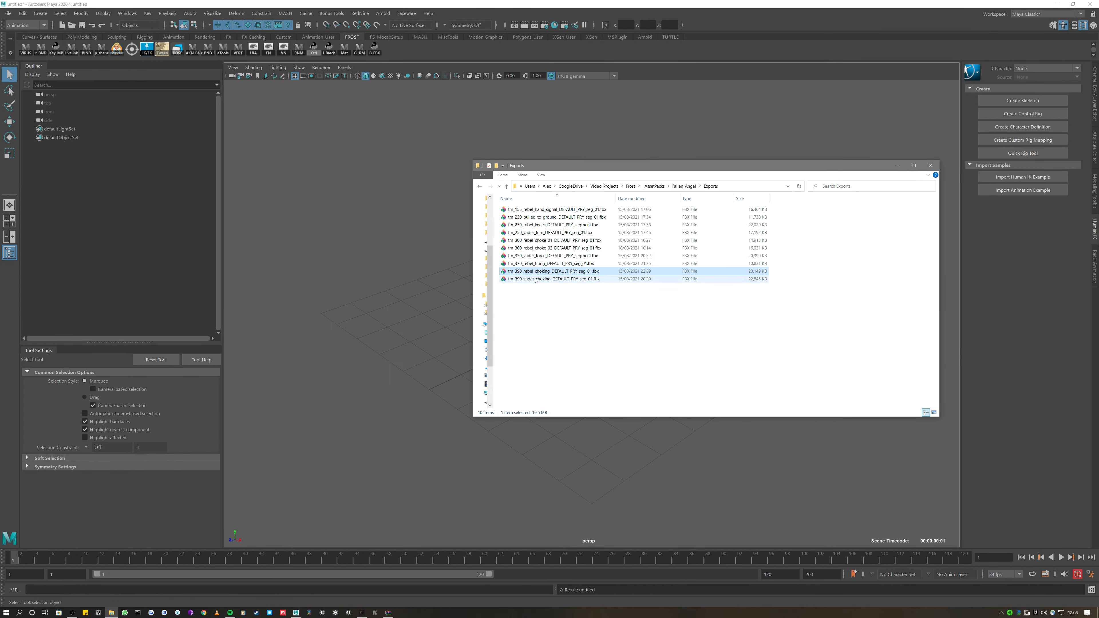
left_click_drag(542, 268, 367, 260)
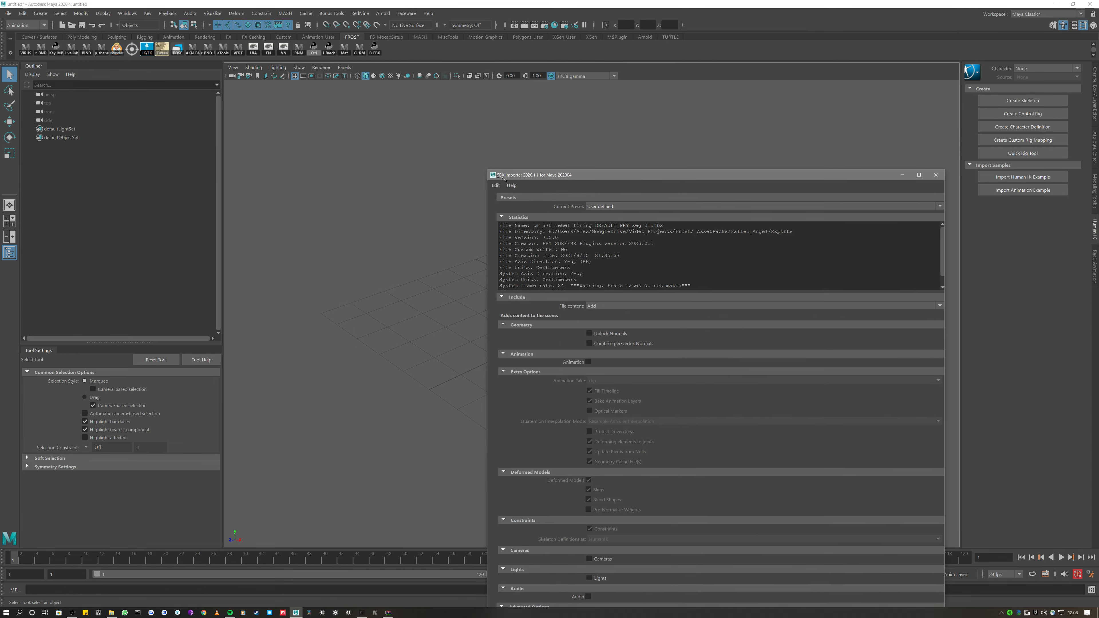
scroll(383, 259, "down", 3)
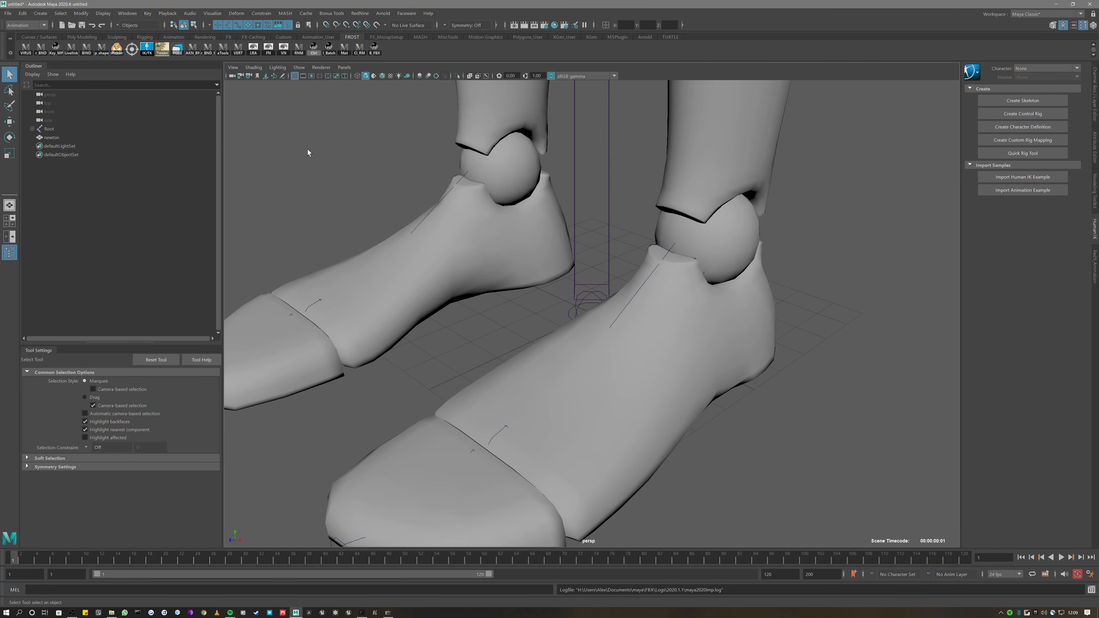
scroll(405, 165, "down", 7)
scroll(396, 150, "down", 2)
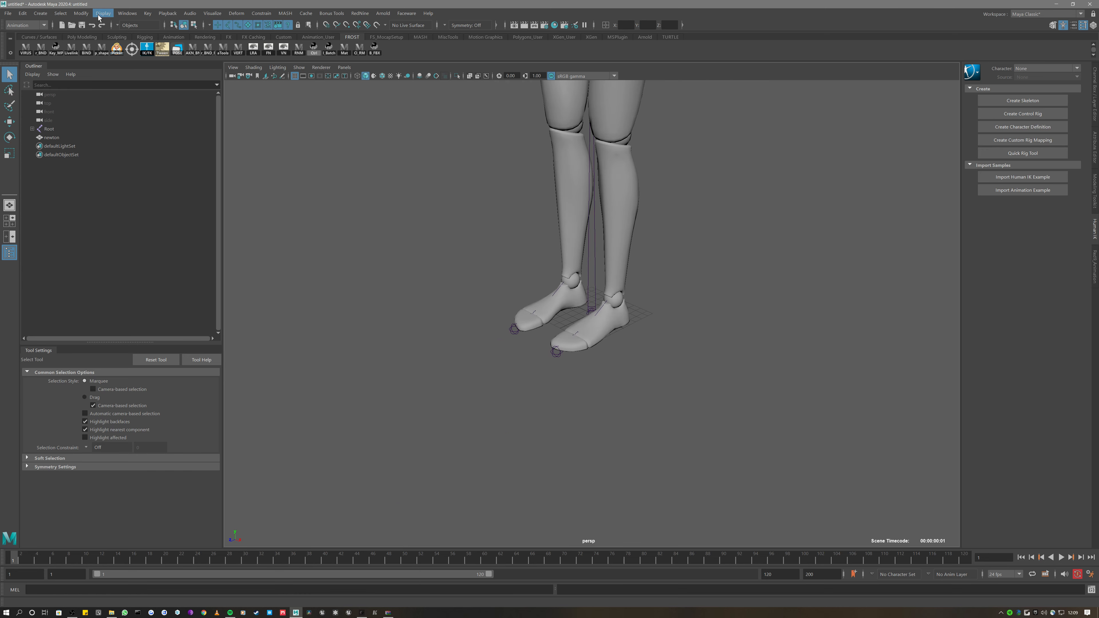
Open the Plug-in Manager and filter it to show fbxmaya.mll and gameFbxExporter.mll
left_click(127, 13)
mouse_move(164, 101)
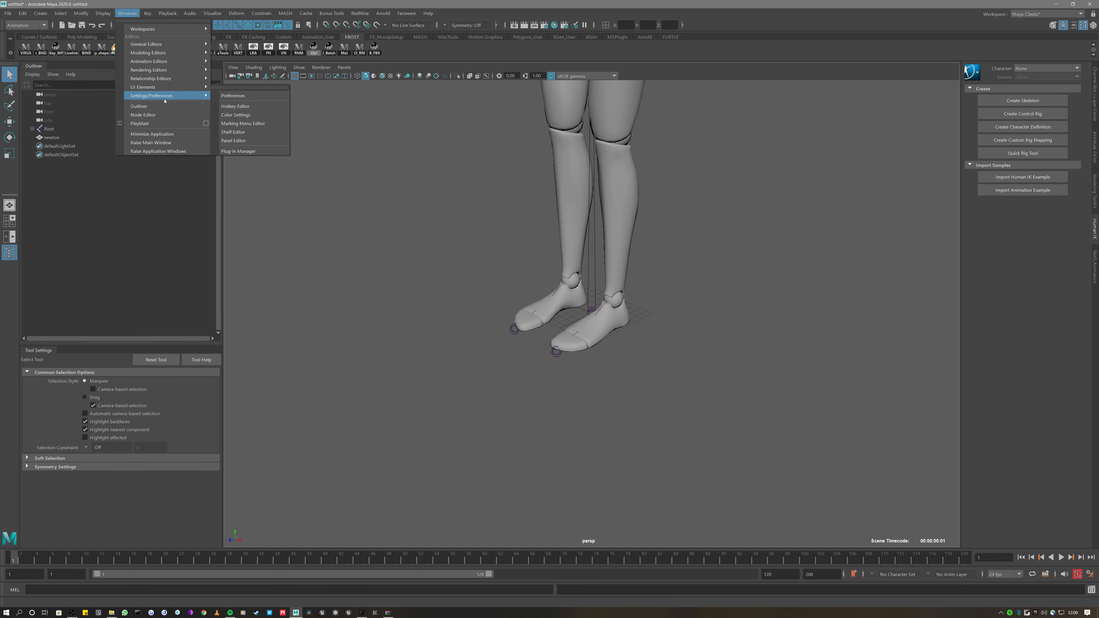
left_click(243, 151)
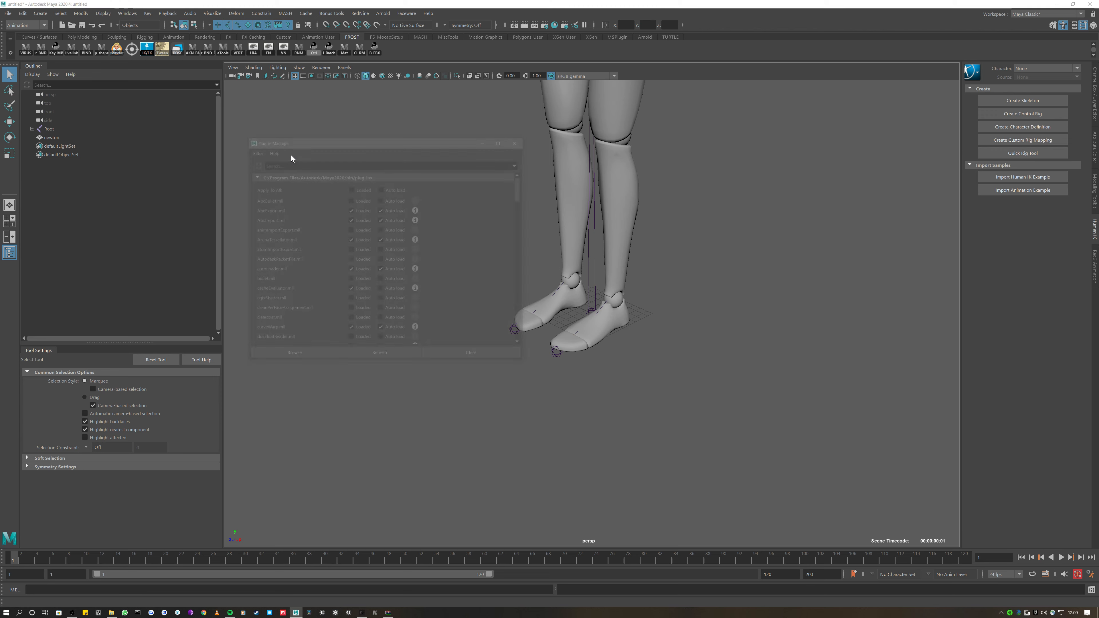
type("fbx")
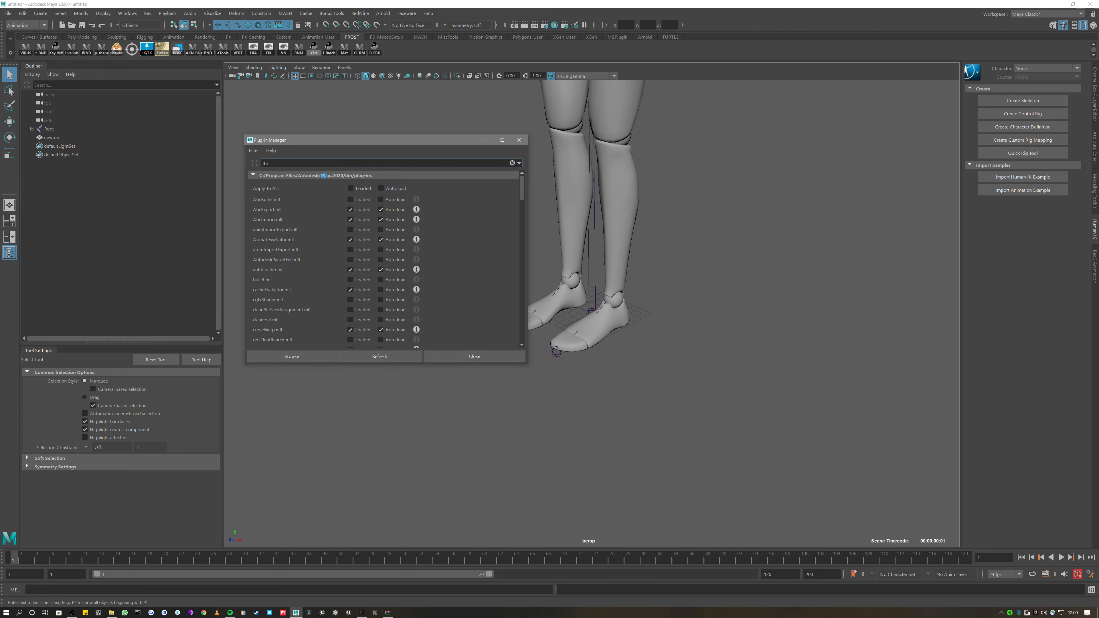
key("Return")
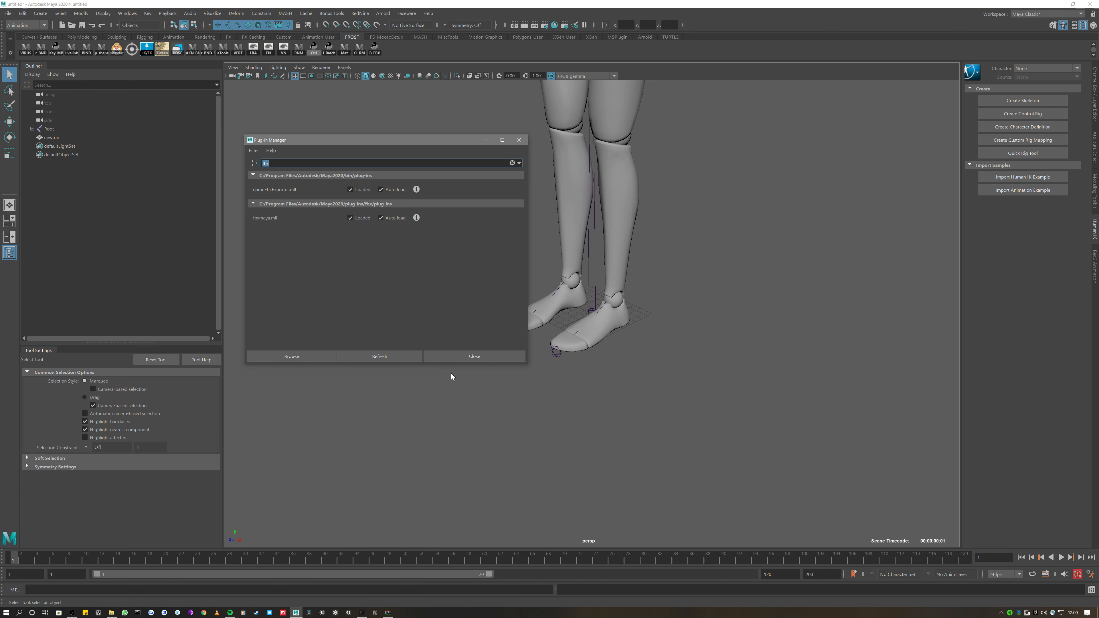
Frame the character, show its joints with X-Ray, and briefly play back the animation
left_click(464, 357)
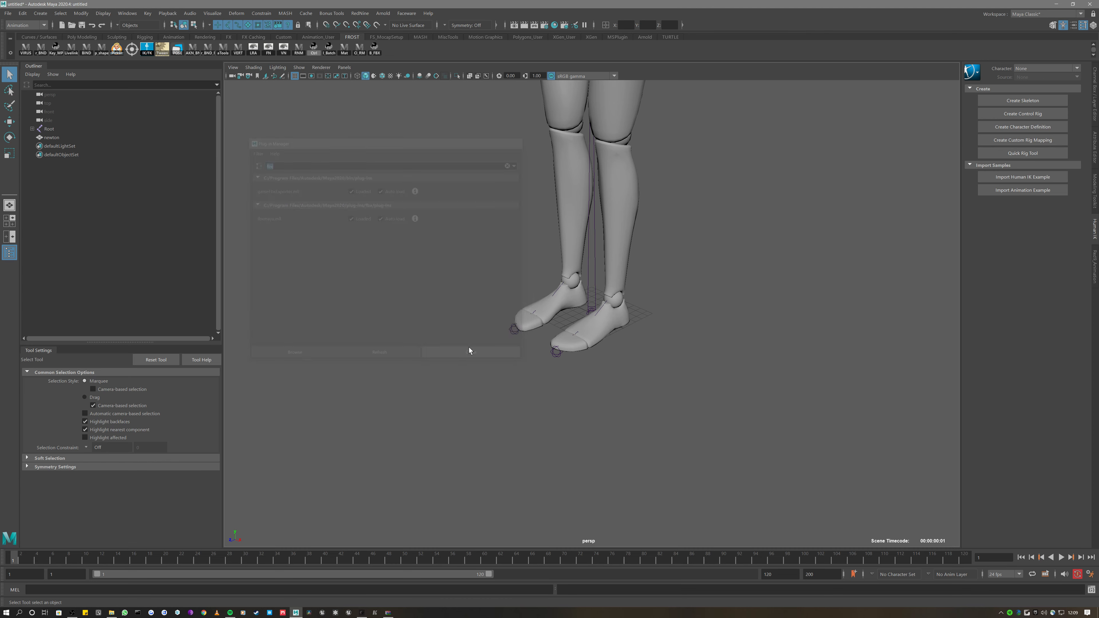
key("f")
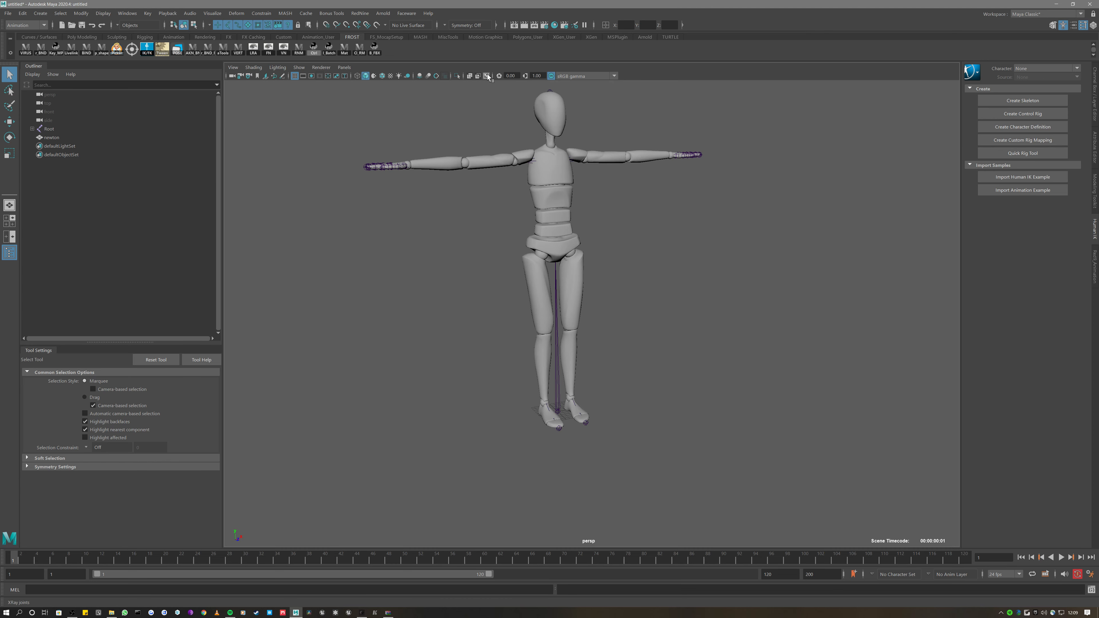
left_click(486, 75)
middle_click_drag(494, 150, 484, 174, "alt")
mouse_move(484, 170)
left_mouse_down("alt")
mouse_move(434, 174)
mouse_move(486, 176)
left_mouse_up("alt")
right_click(193, 326)
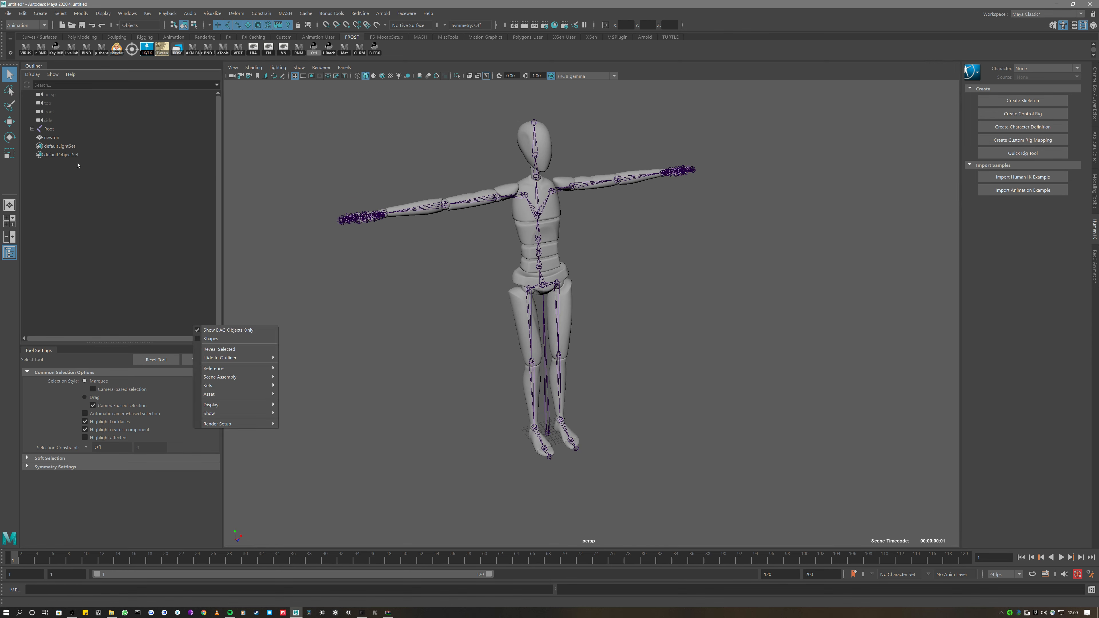
left_click(78, 164)
key("alt+v")
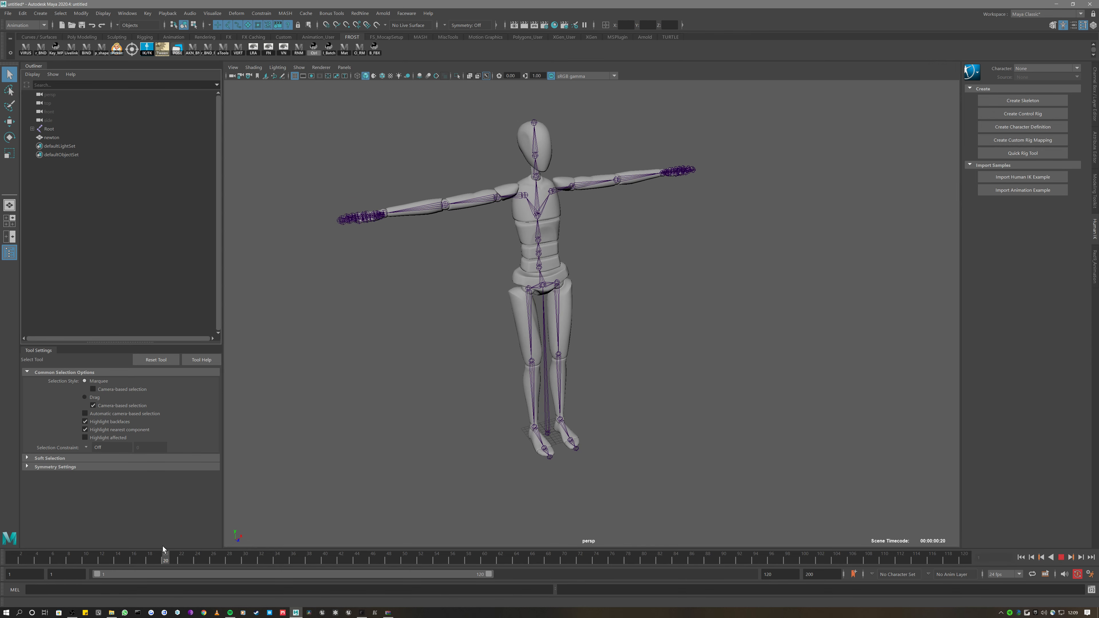
key("Escape")
Start a new empty scene, discarding the mannequin scene without saving
scroll(354, 512, "down", 2)
left_click(62, 25)
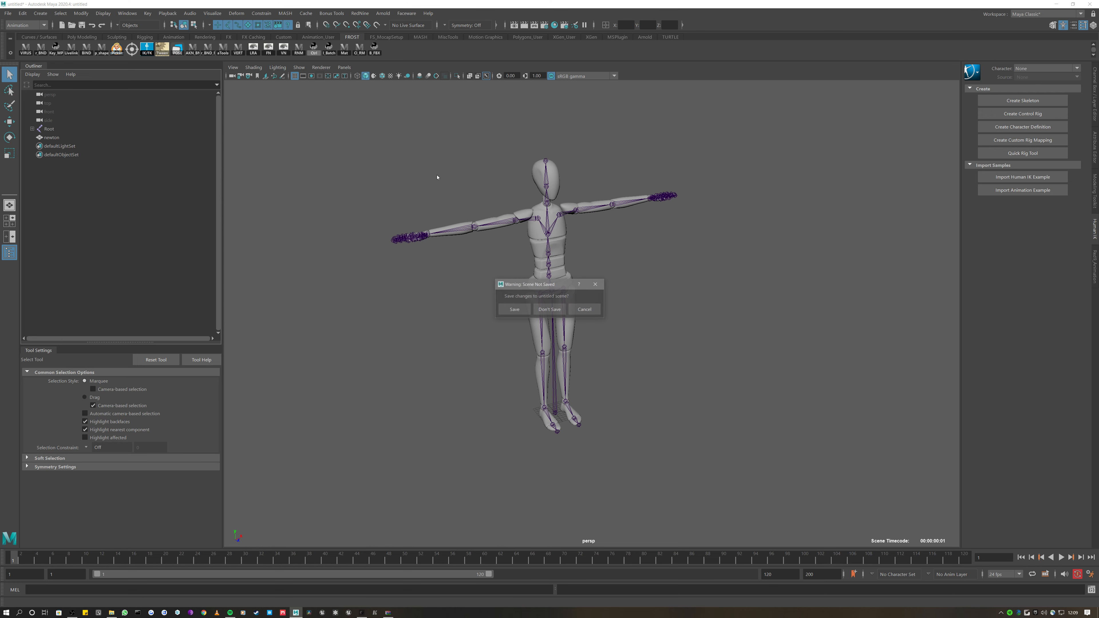
left_click(550, 309)
Re-import tm_370_rebel_firing.fbx with Animation enabled and the Animation Take set to clip
left_click(112, 612)
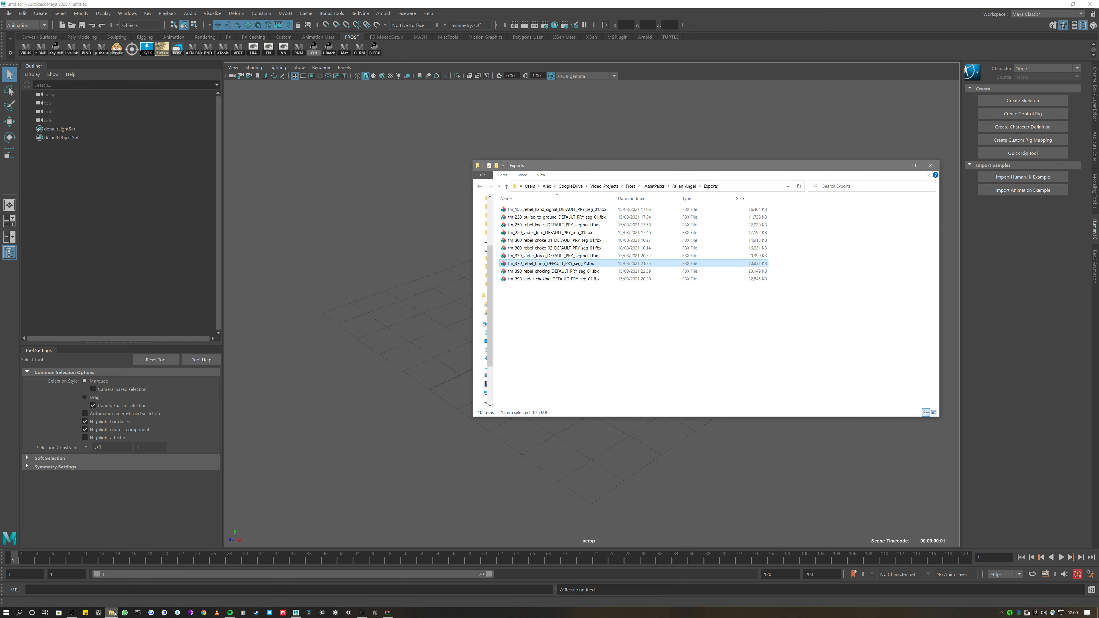
left_click(542, 271)
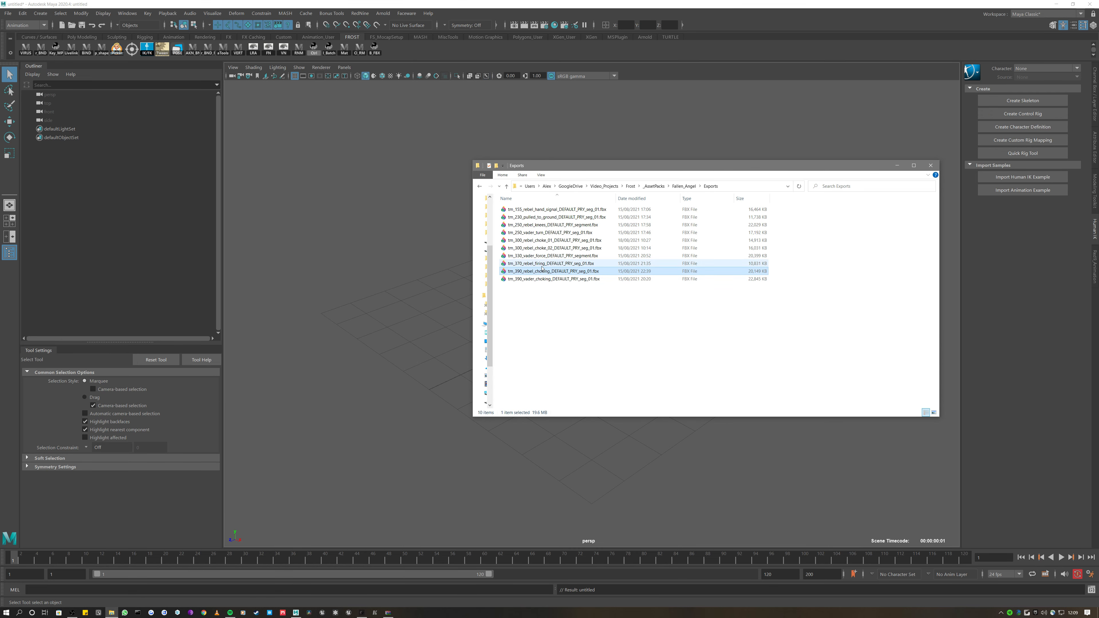
left_click_drag(542, 266, 386, 247)
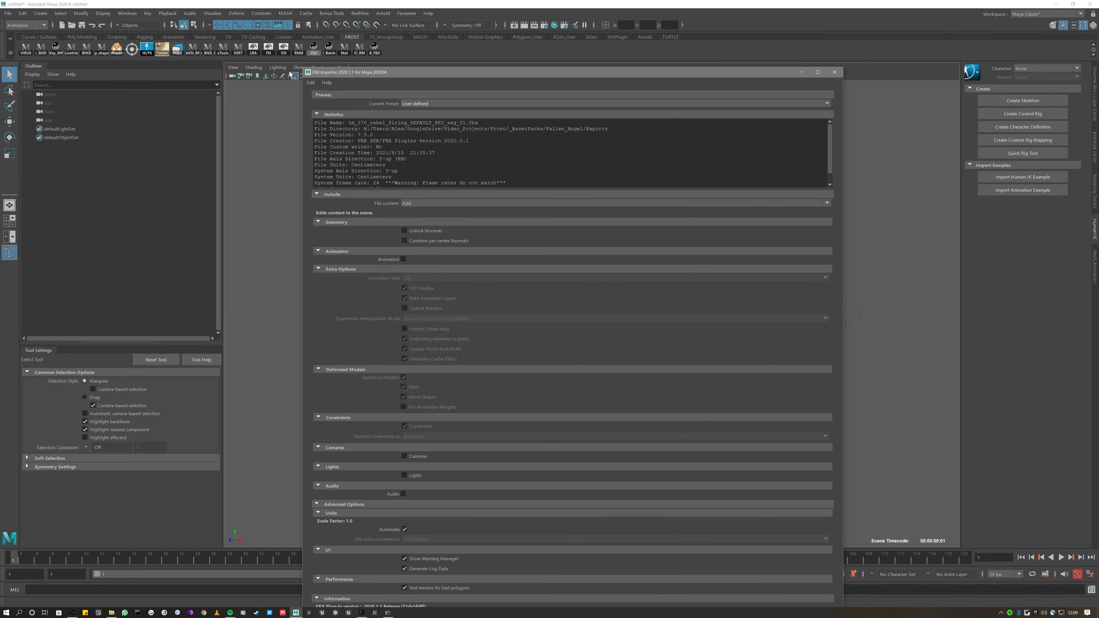
left_click_drag(304, 67, 460, 177)
left_click_drag(526, 182, 388, 81)
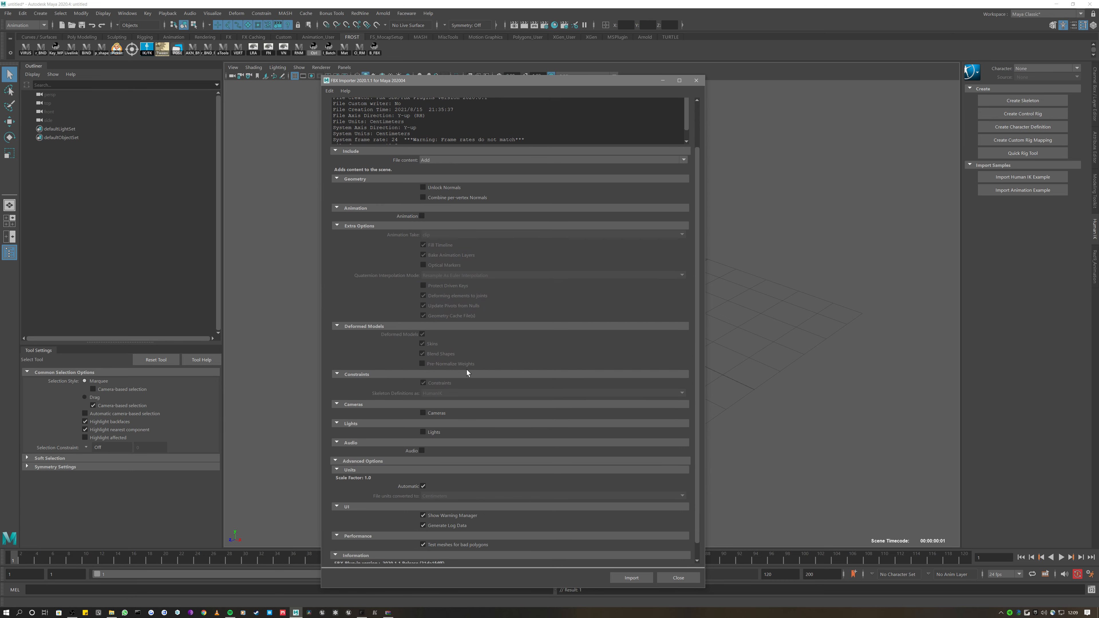
scroll(467, 369, "down", 1)
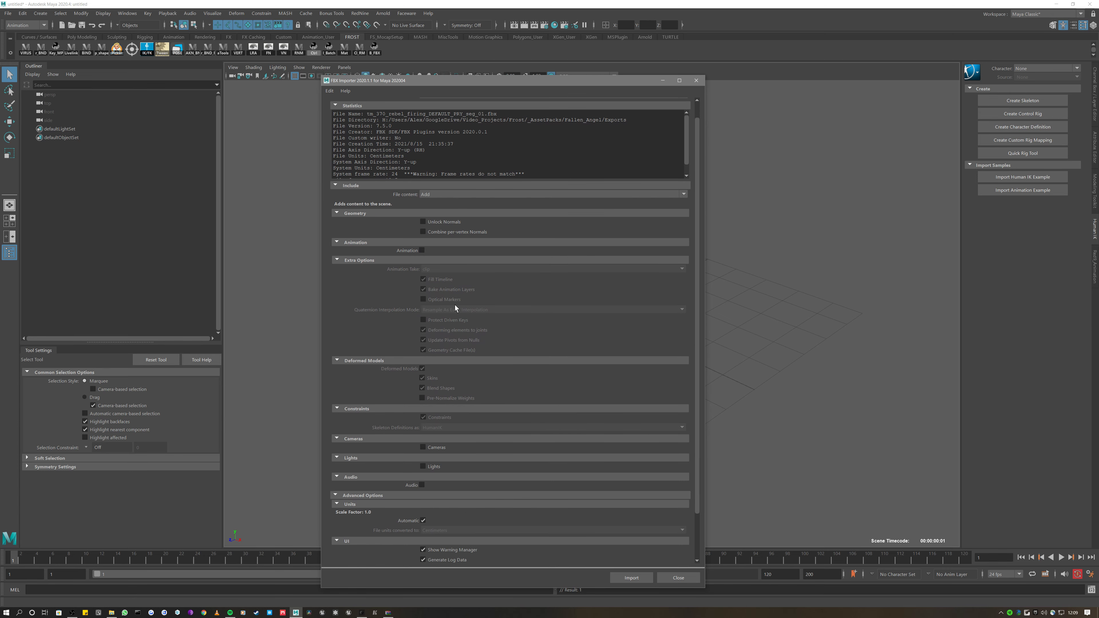
left_click(422, 251)
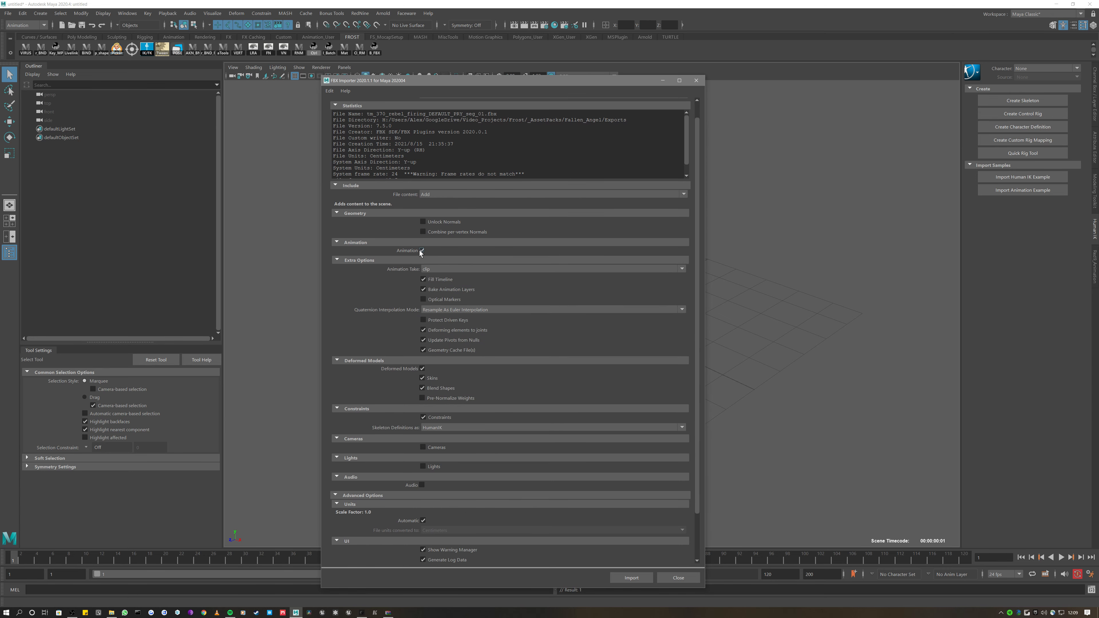
left_click(476, 271)
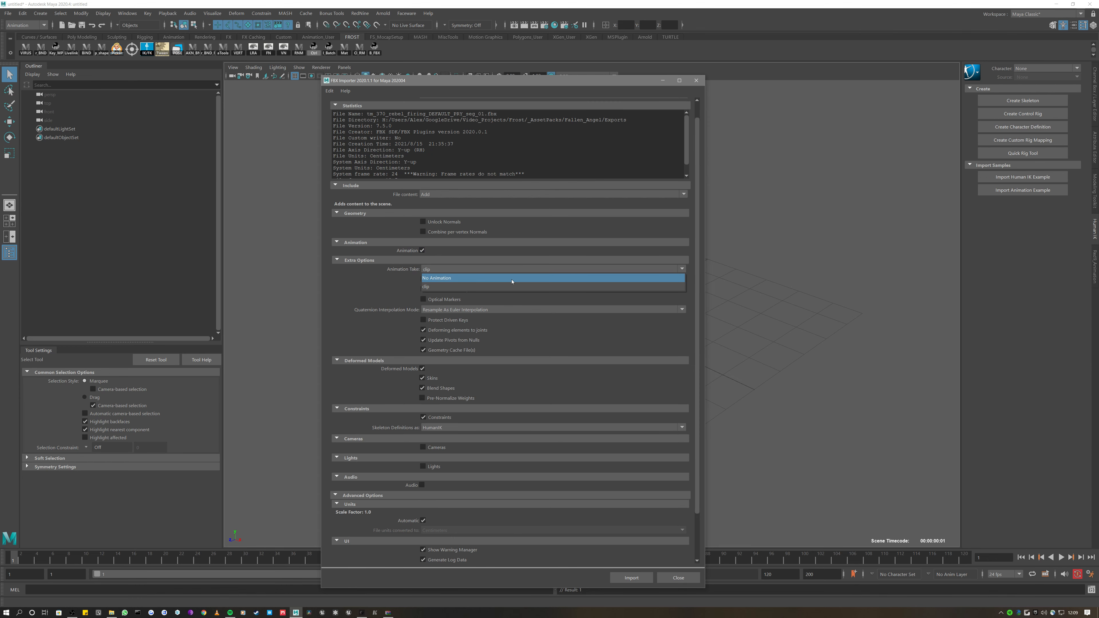
left_click(446, 288)
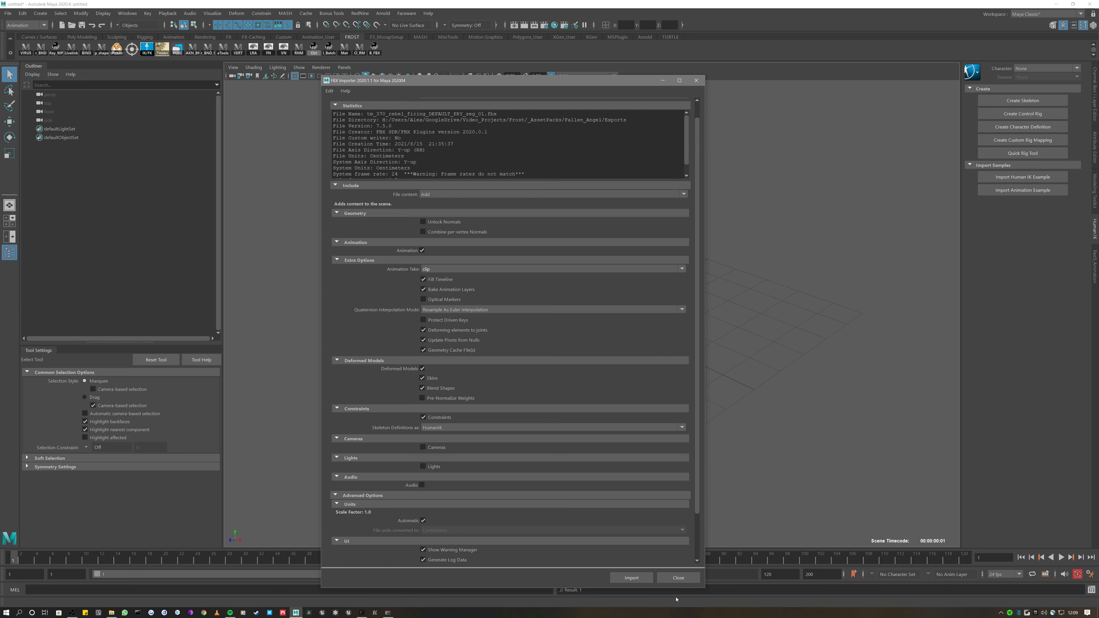
left_click(647, 578)
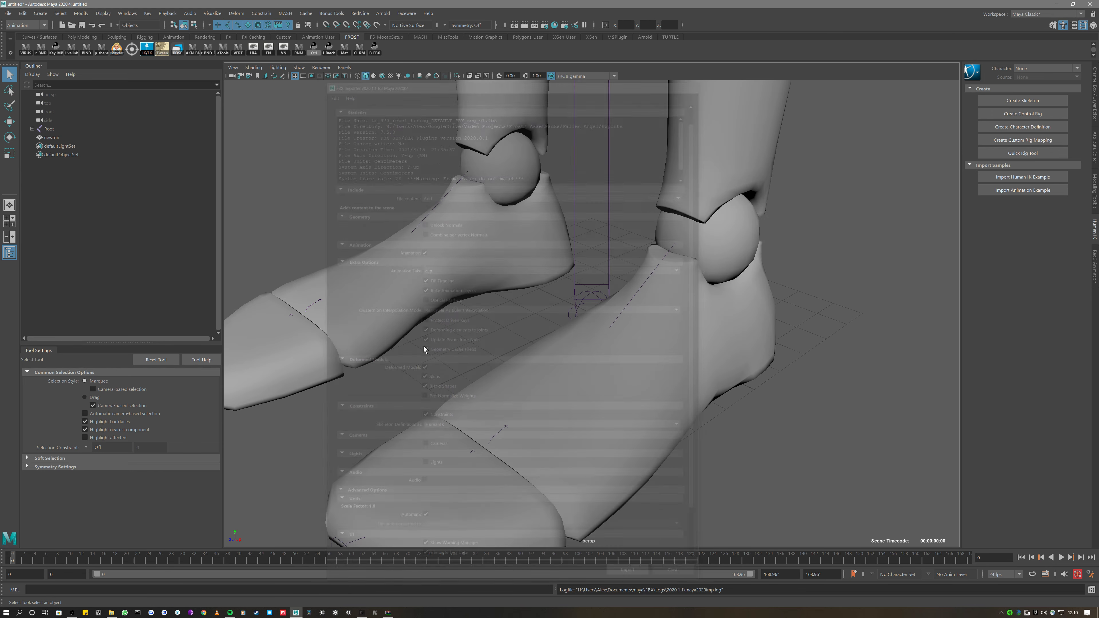
Zoom out to view the imported T-posed mannequin in the scene
scroll(432, 219, "down", 8)
scroll(432, 219, "down", 5)
scroll(479, 452, "down", 5)
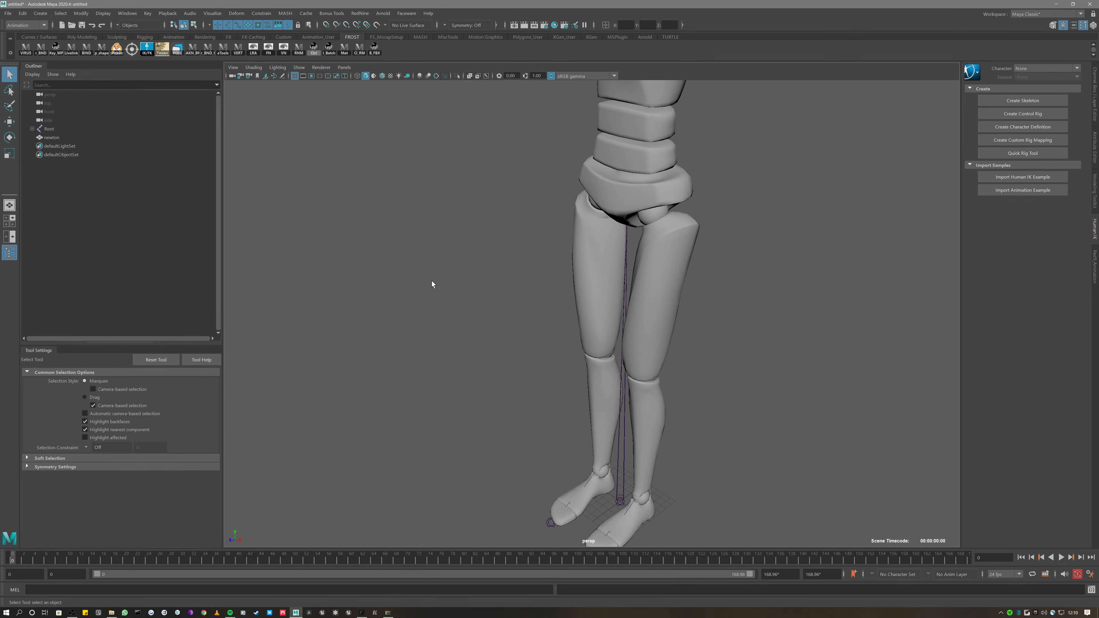
scroll(432, 281, "down", 5)
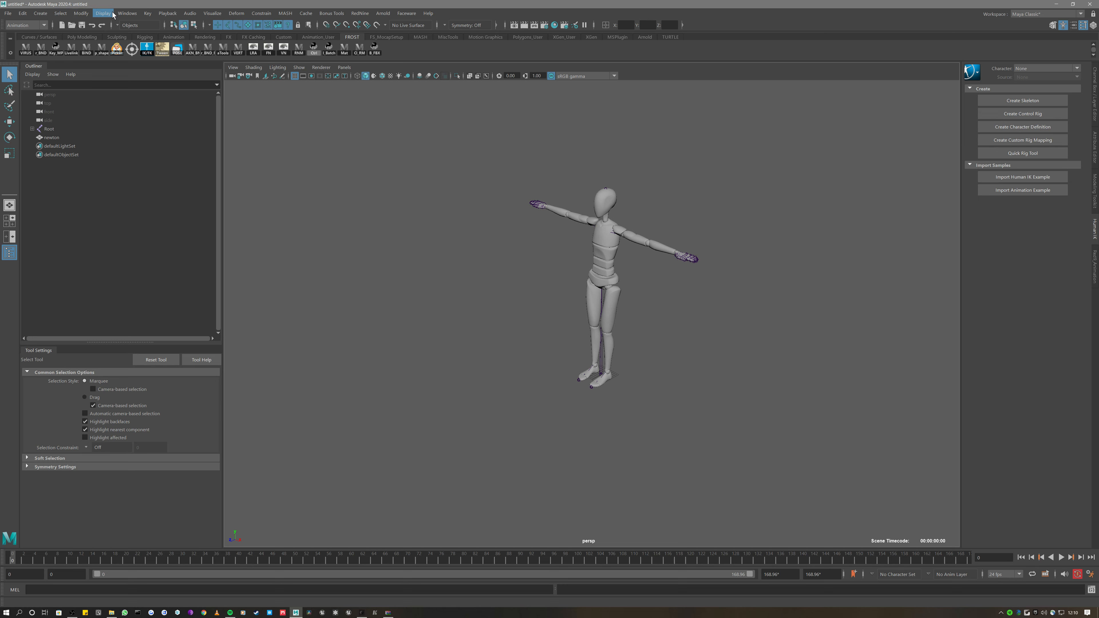
left_click(126, 14)
mouse_move(165, 96)
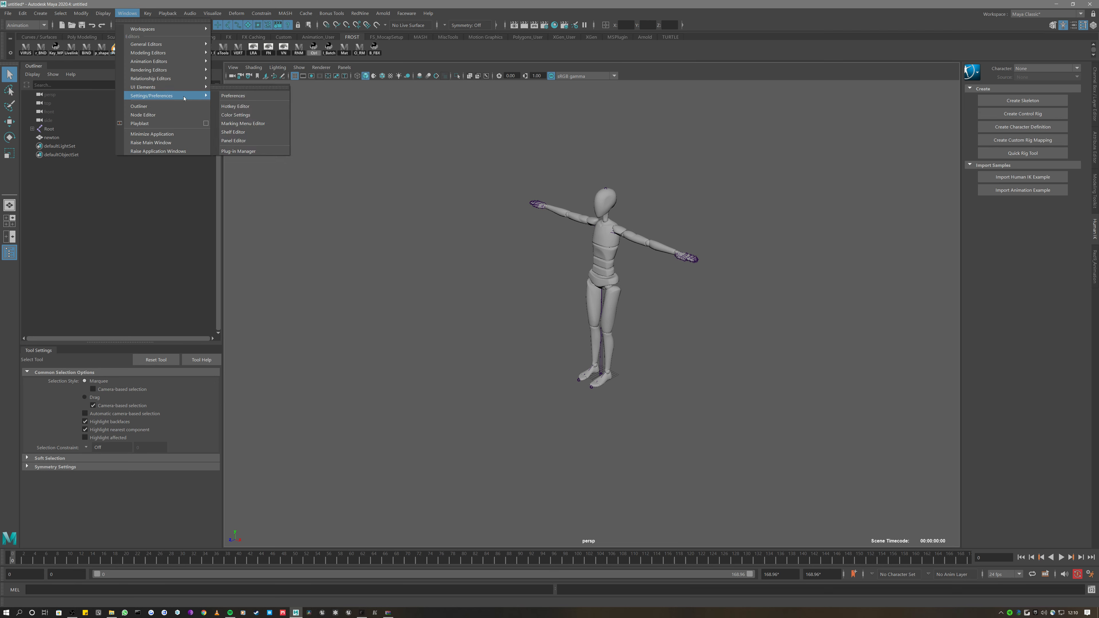
left_click(253, 96)
left_click(224, 196)
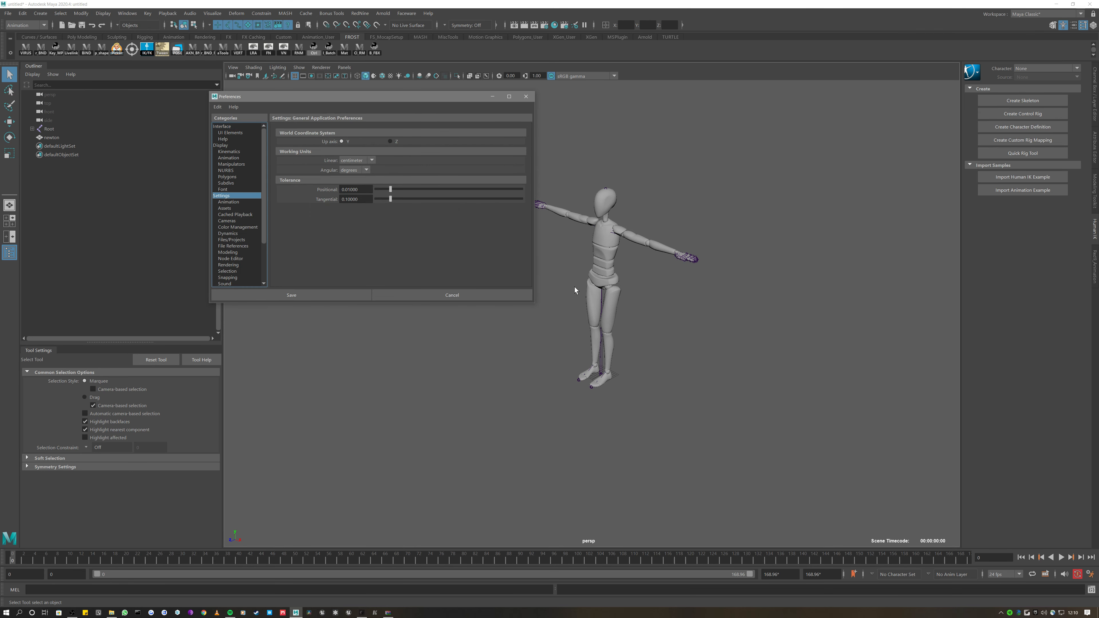
left_click_drag(536, 303, 772, 439)
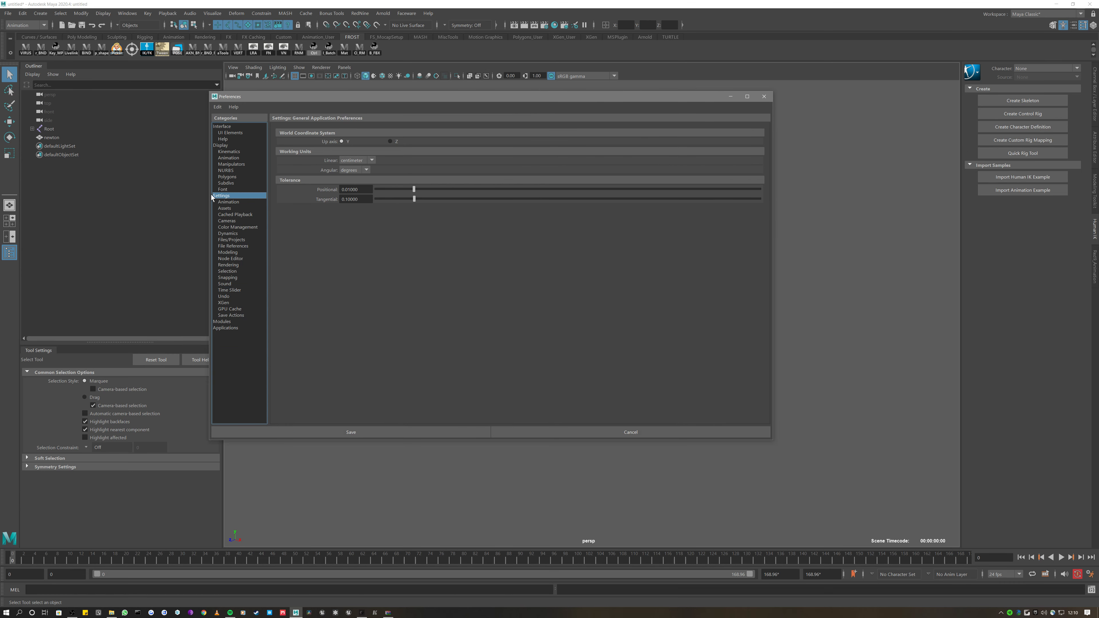
left_click(222, 146)
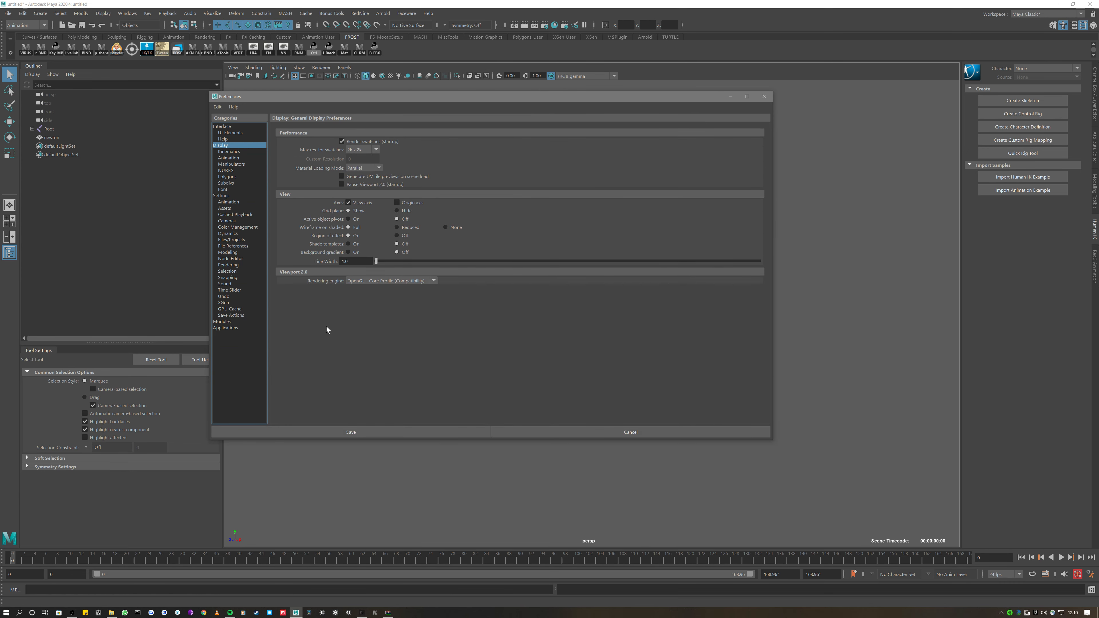
left_click(234, 240)
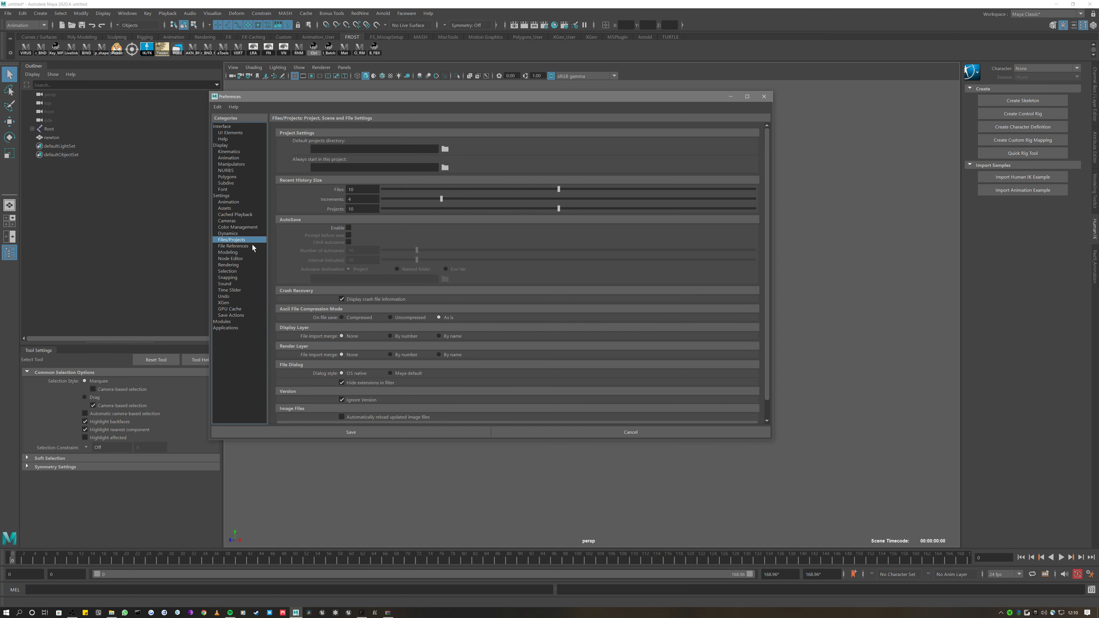
scroll(283, 331, "down", 2)
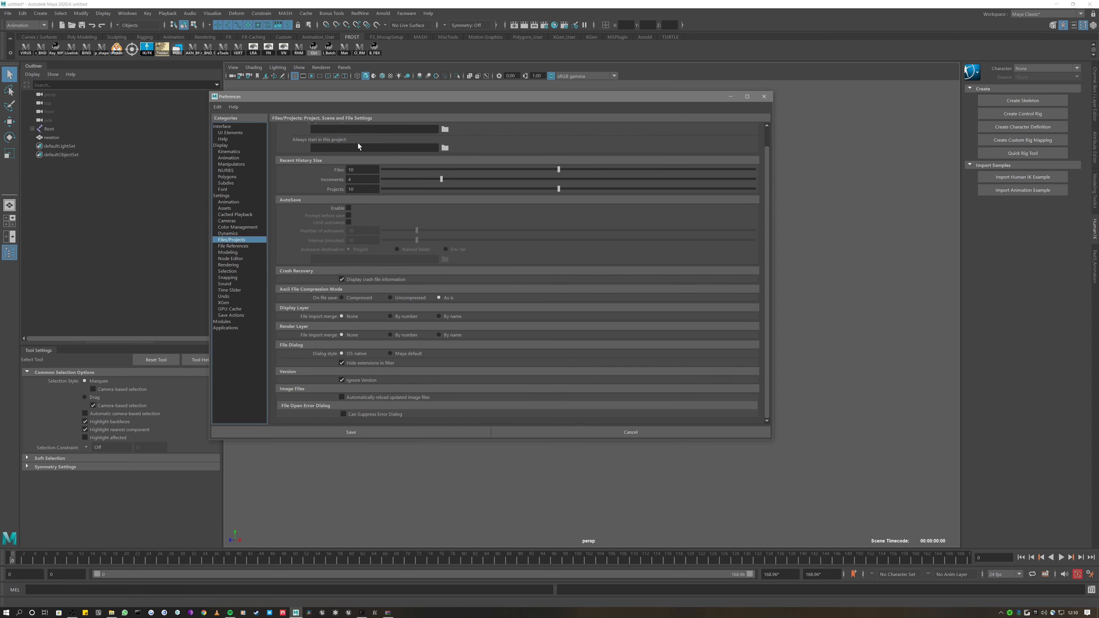
left_click(111, 613)
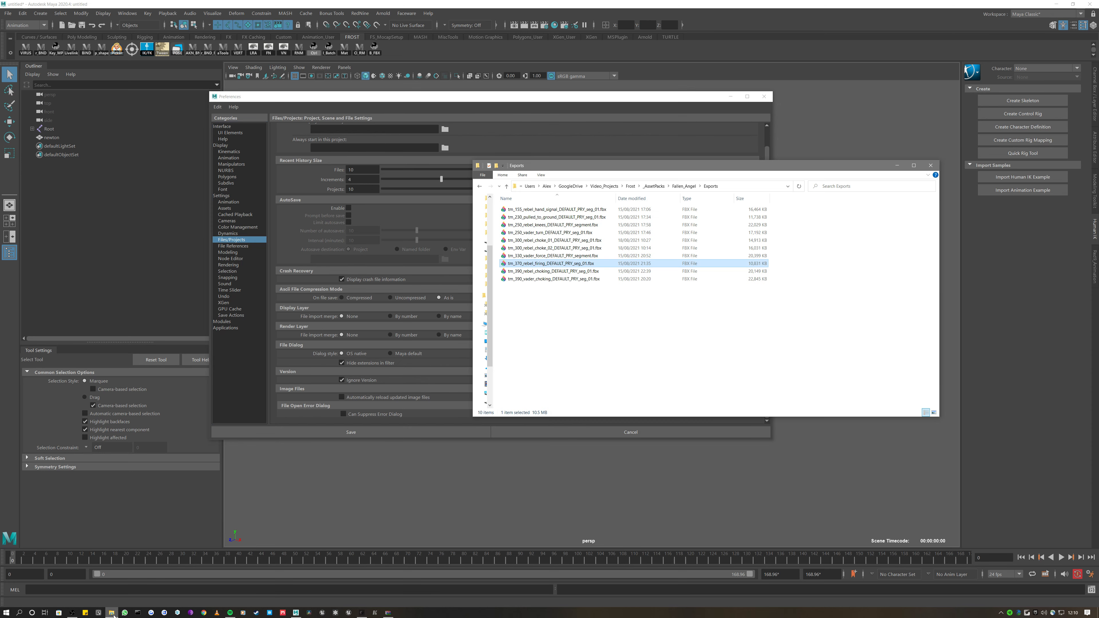
left_click(897, 165)
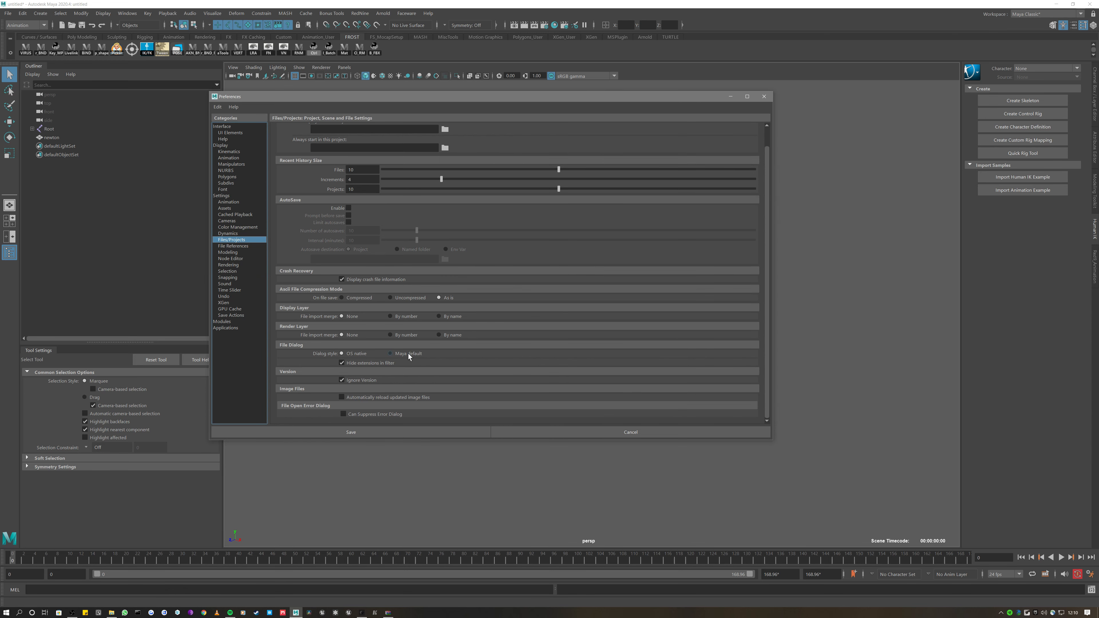
left_click(598, 435)
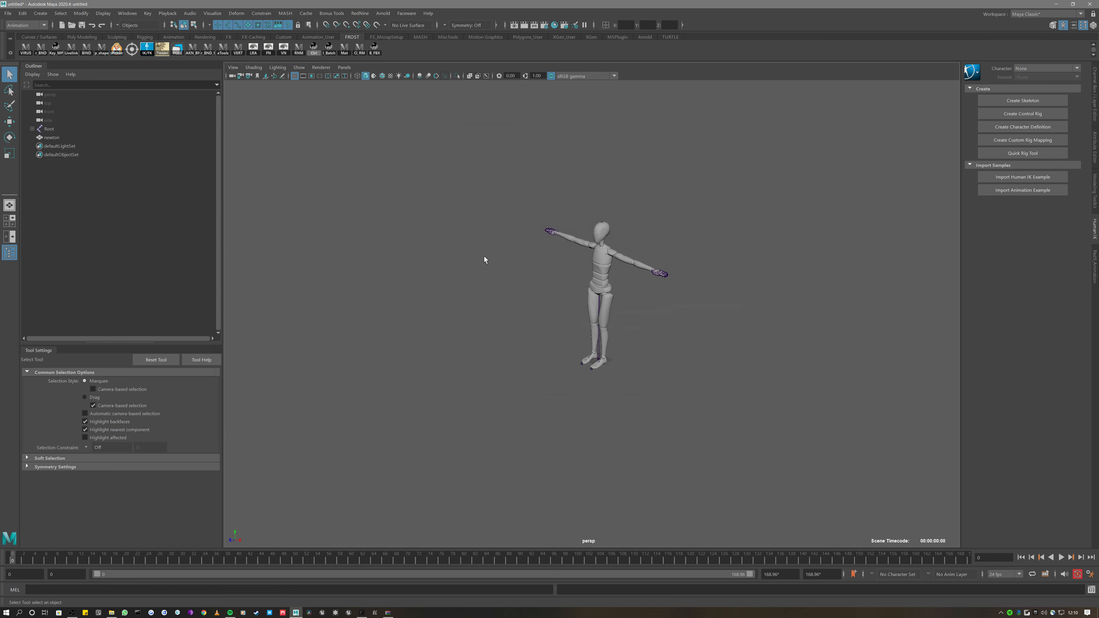
left_click(487, 76)
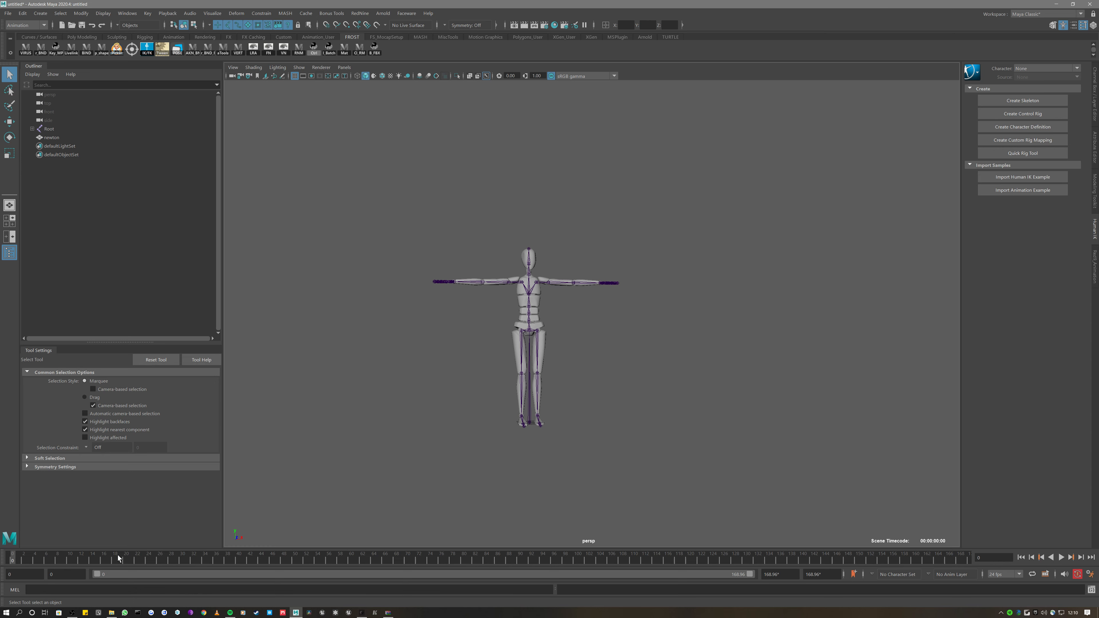
key("alt+v")
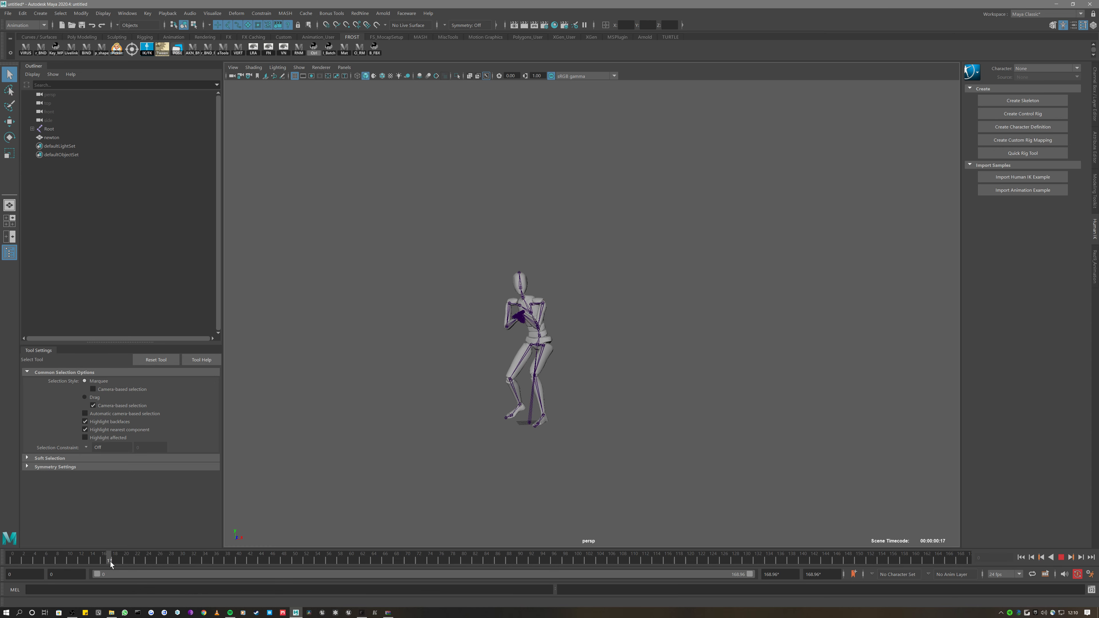
left_click_drag(277, 561, 340, 558)
left_click_drag(420, 495, 544, 523, "alt")
scroll(468, 453, "up", 4)
key("alt+v")
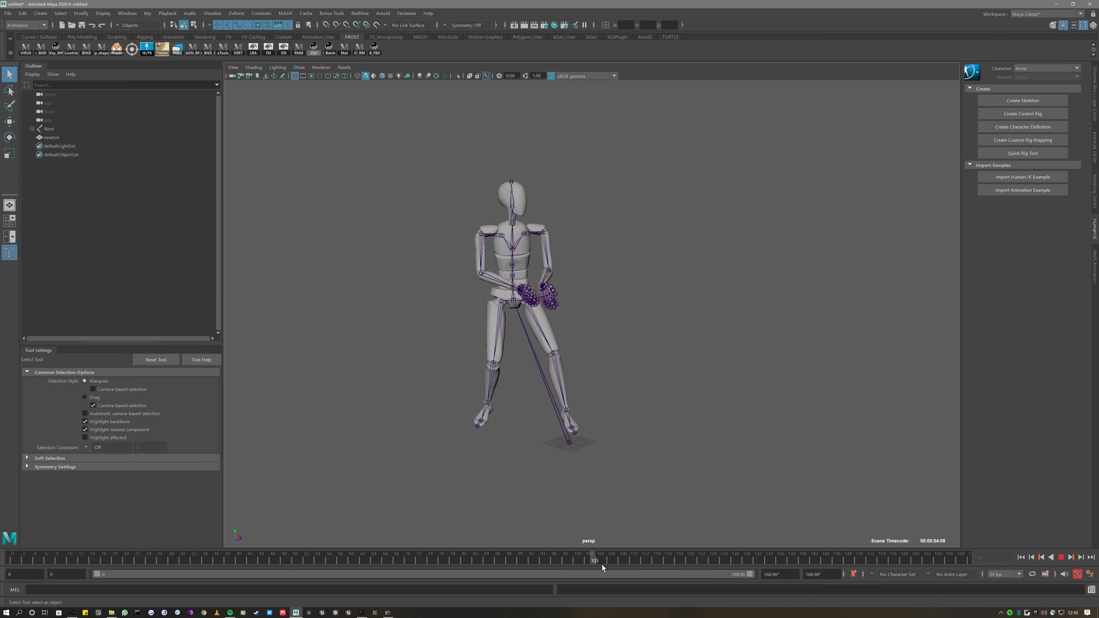
left_click_drag(339, 592, 9, 592)
scroll(539, 304, "down", 4)
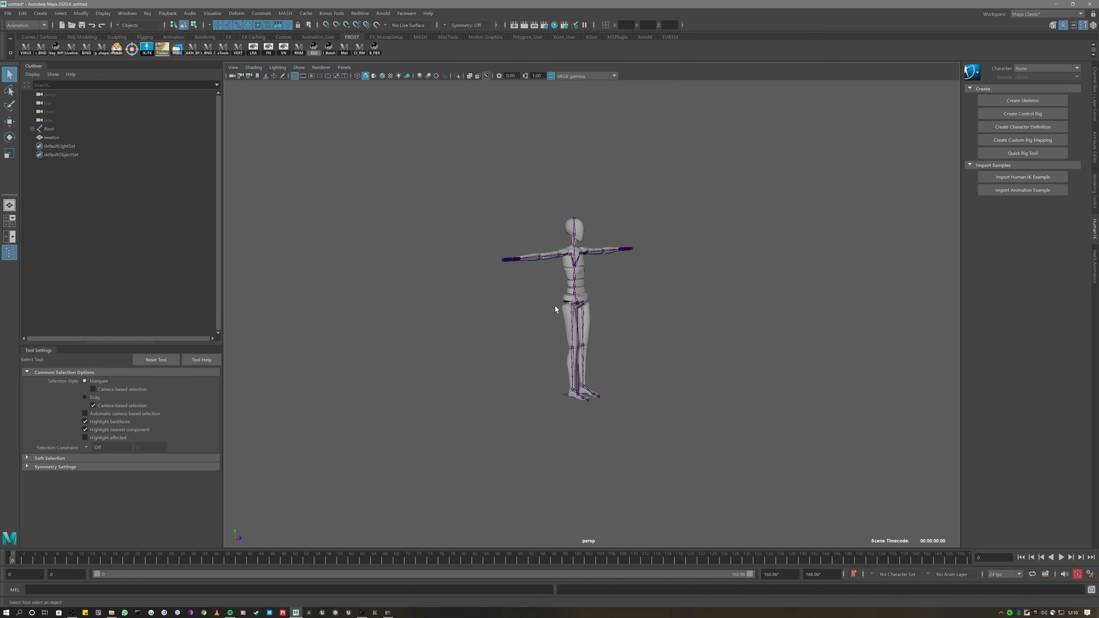
left_click(58, 129)
left_click(57, 136)
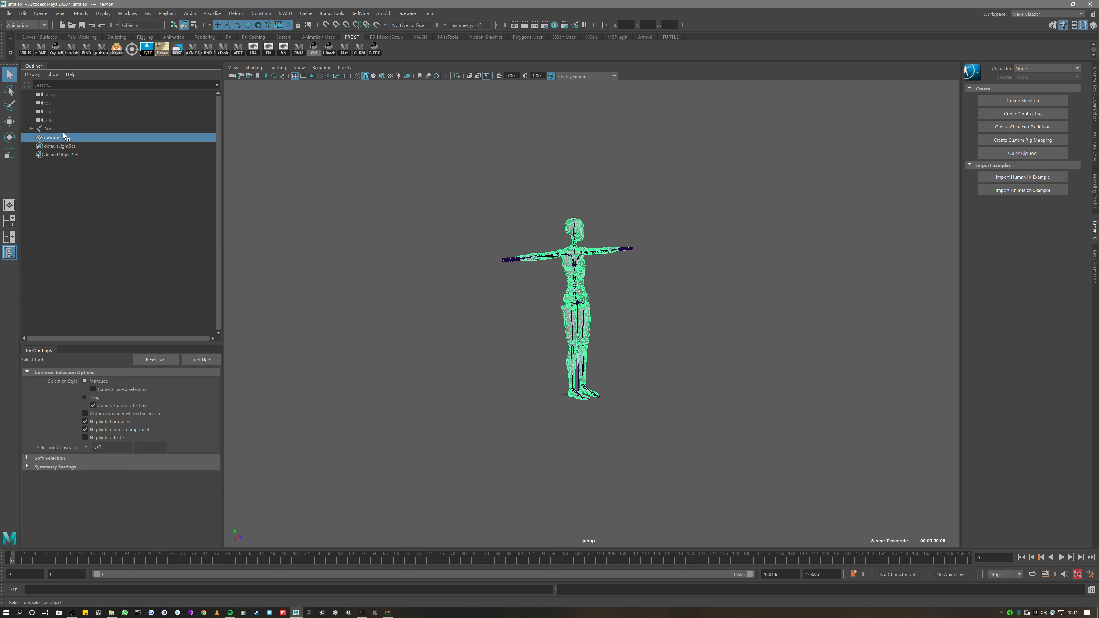
Group the Root skeleton and name the group Skel_grp
left_click(62, 129)
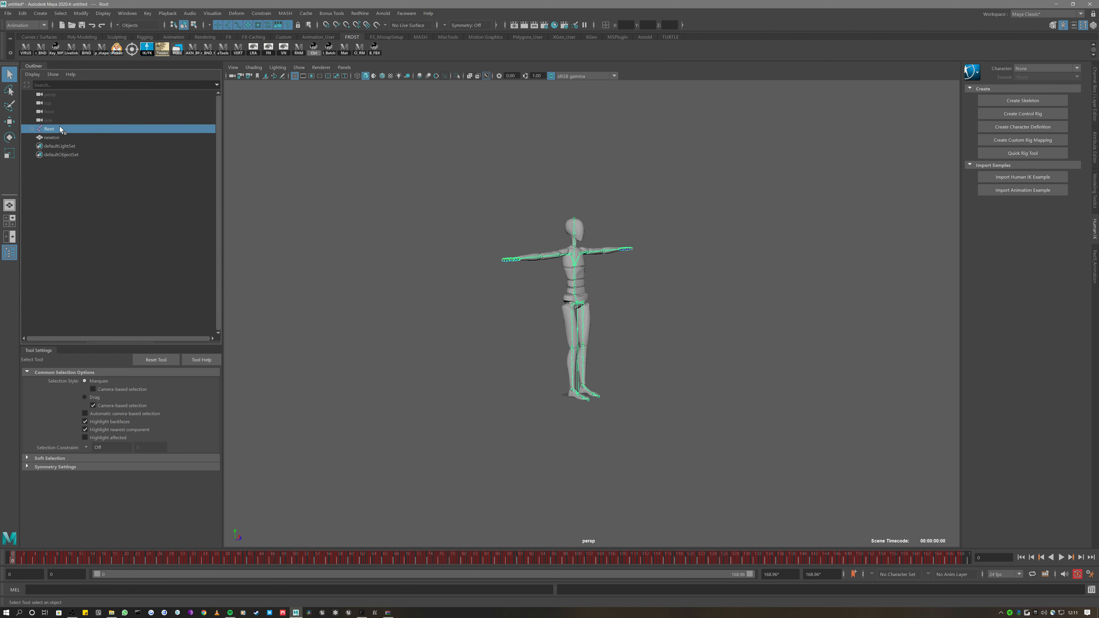
key("ctrl+g")
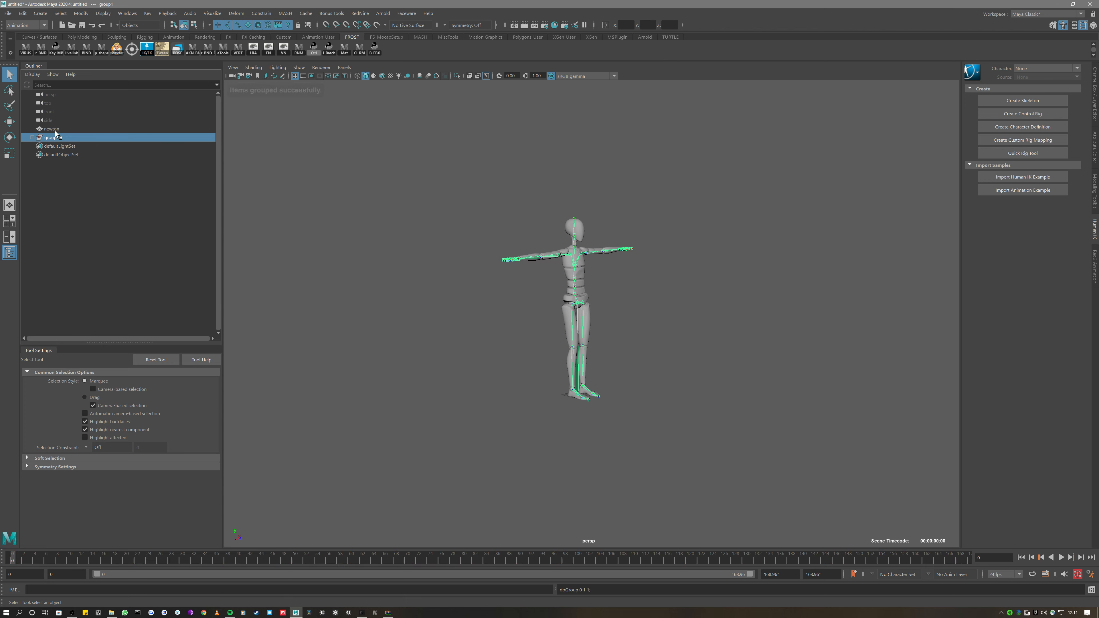
double_click(68, 139)
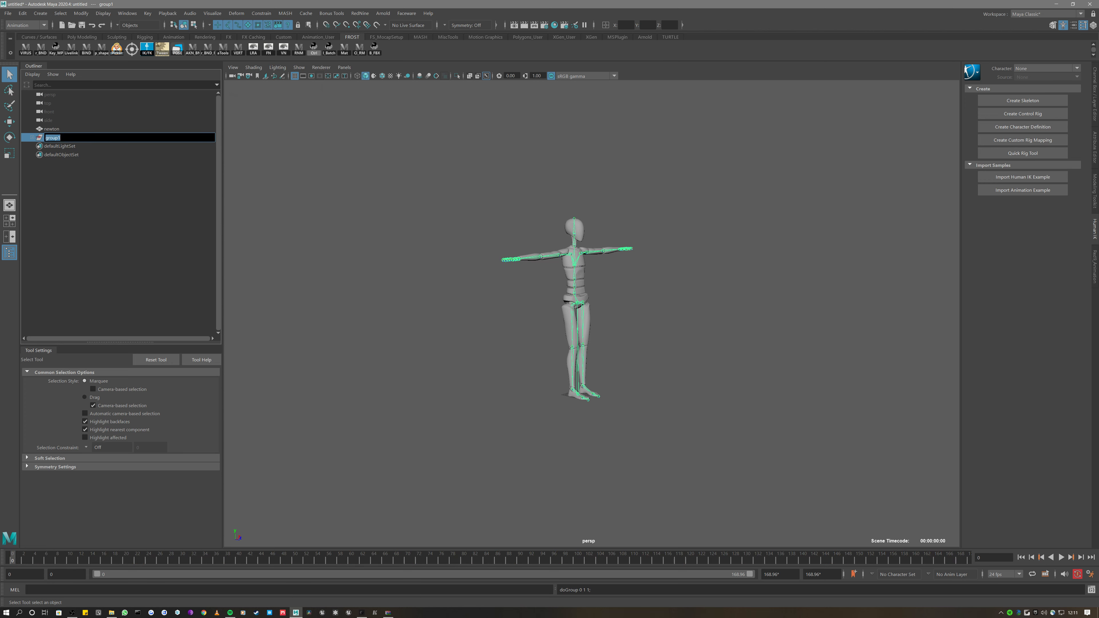
type("Skel_")
key("Return")
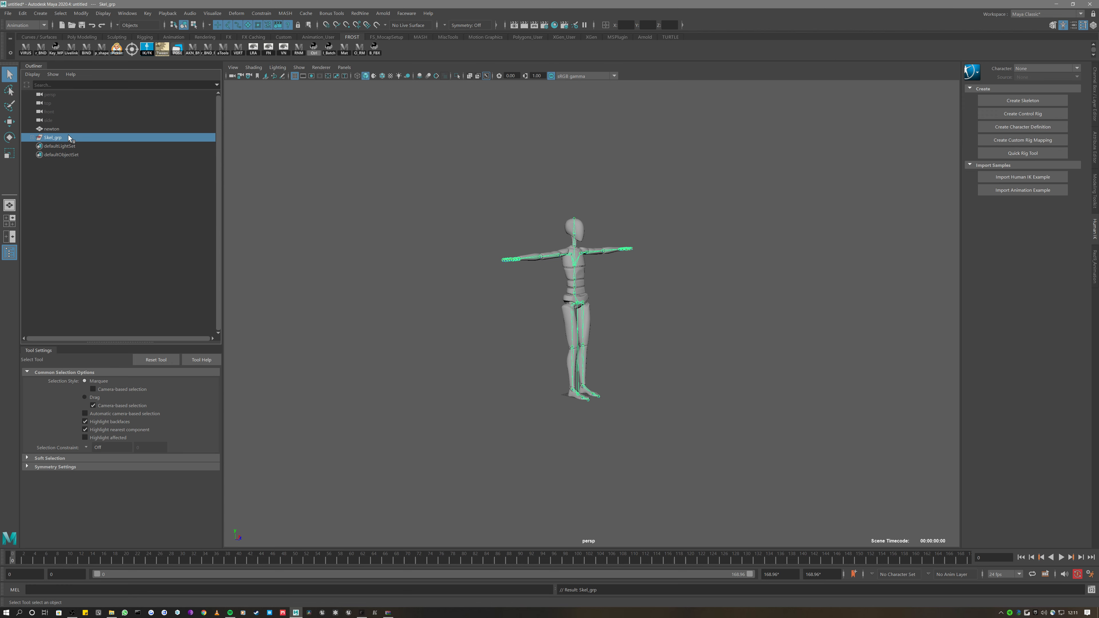
Group Skel_grp with the newton mesh as Rokoko_grp, then scrub to frame 44
left_click(63, 129, "ctrl")
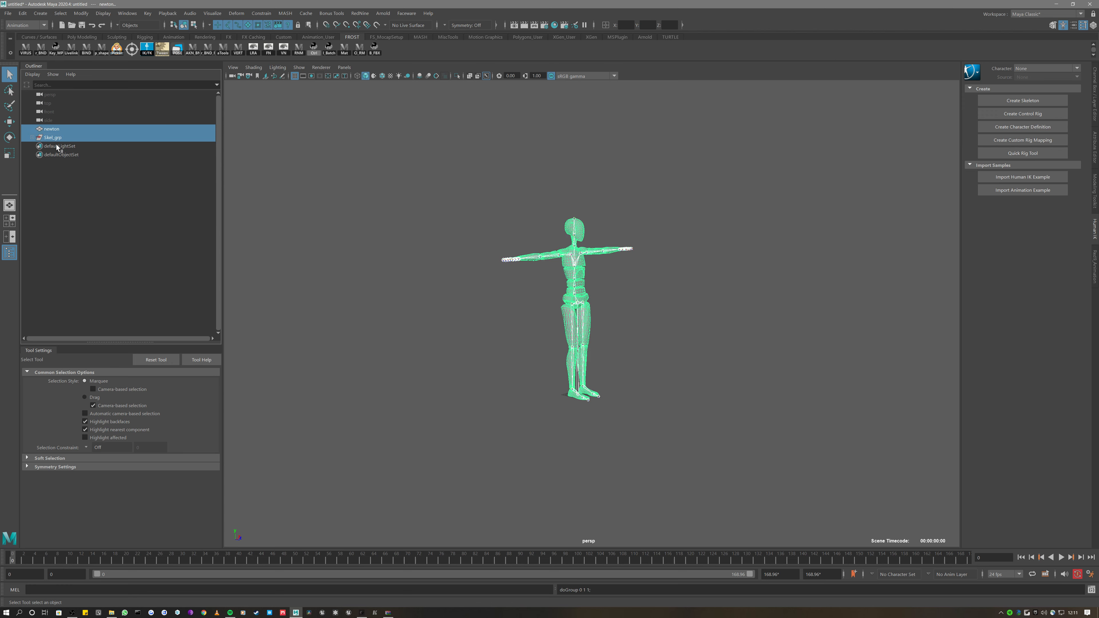
key("ctrl+g")
double_click(66, 129)
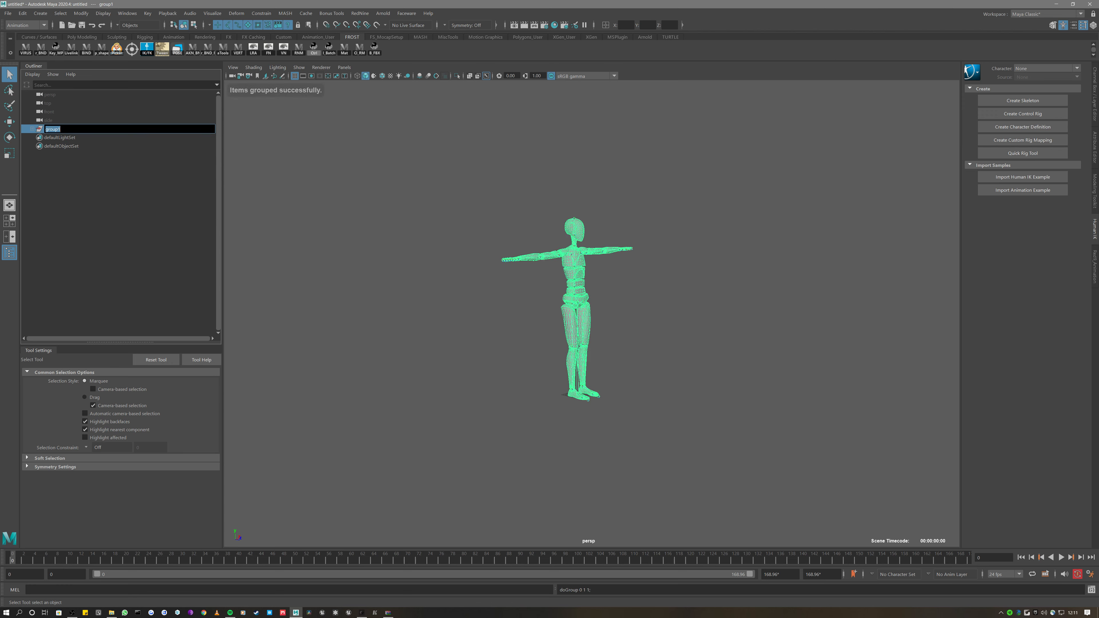
type("Rokoko_")
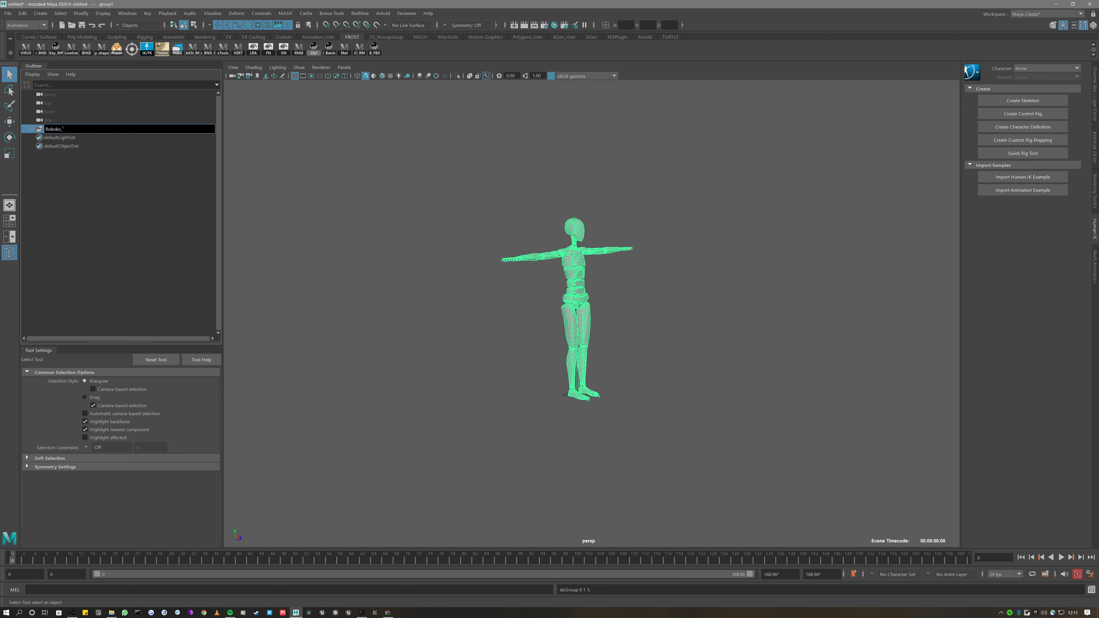
type("grp")
key("Return")
left_click(32, 128)
left_click(51, 137)
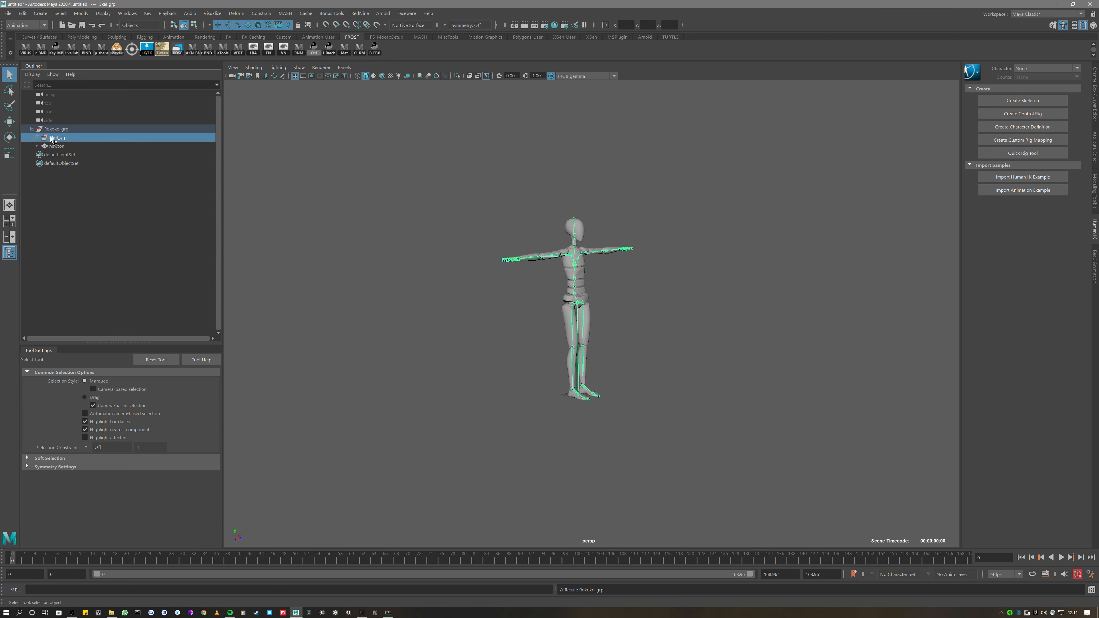
left_click_drag(150, 562, 262, 559)
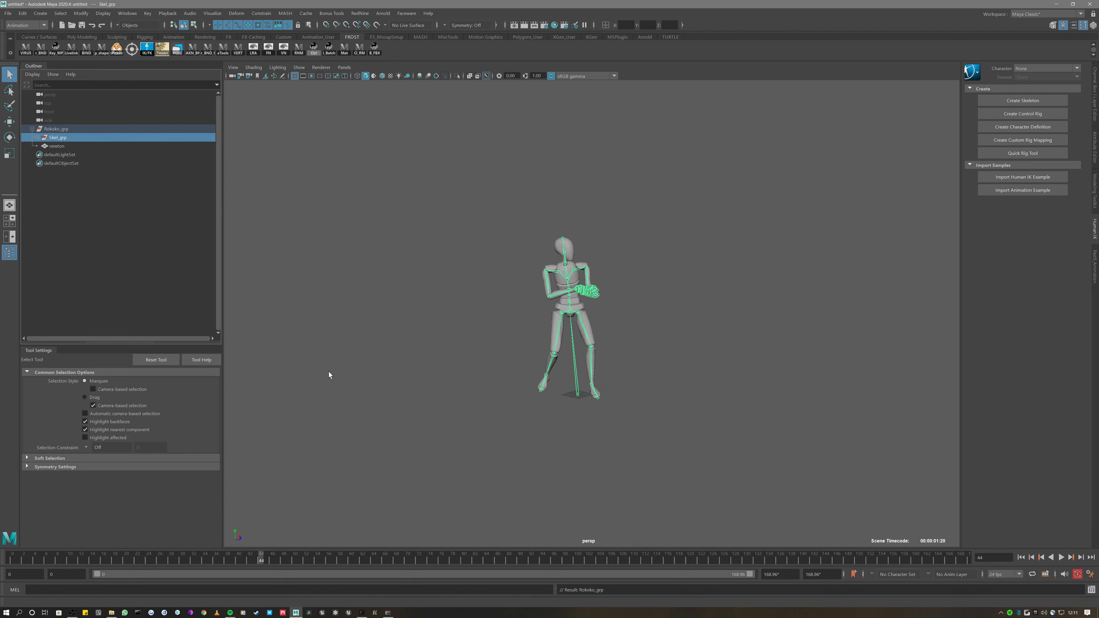
Try the move, rotate and scale tools, play to frame 92, and undo the accidental scaling
key("w")
key("e")
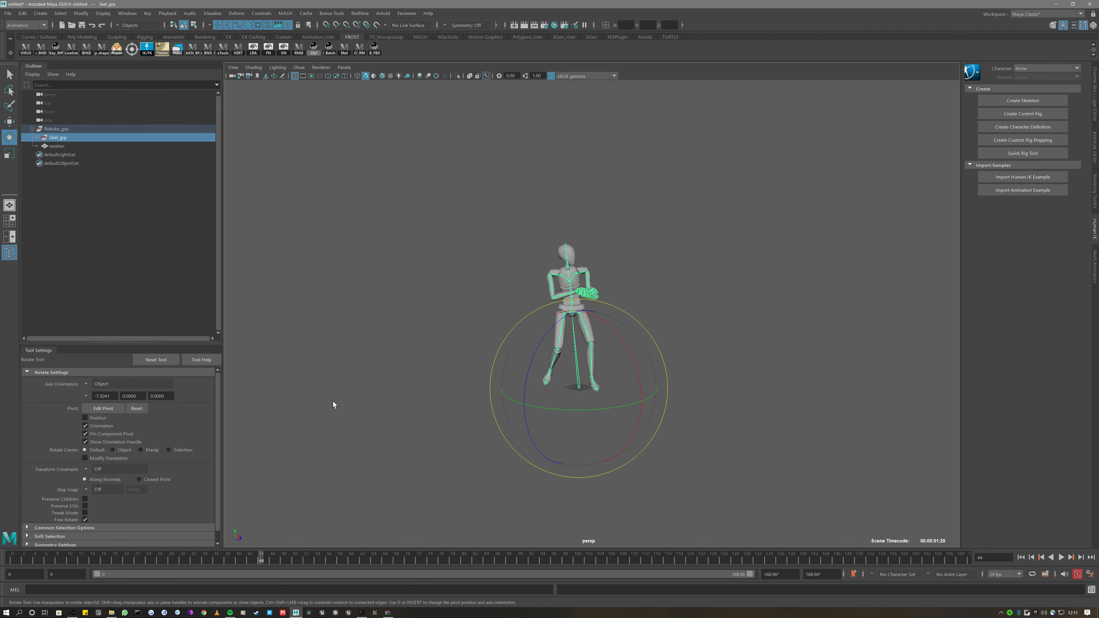
key("r")
key("alt+v")
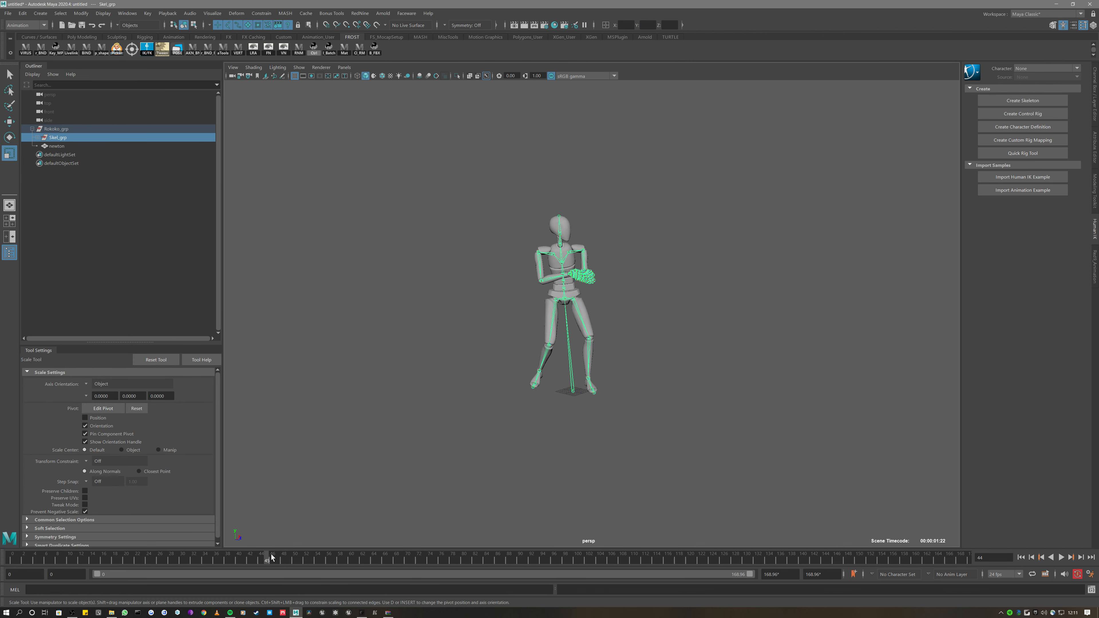
key("alt+v")
scroll(509, 451, "up", 3)
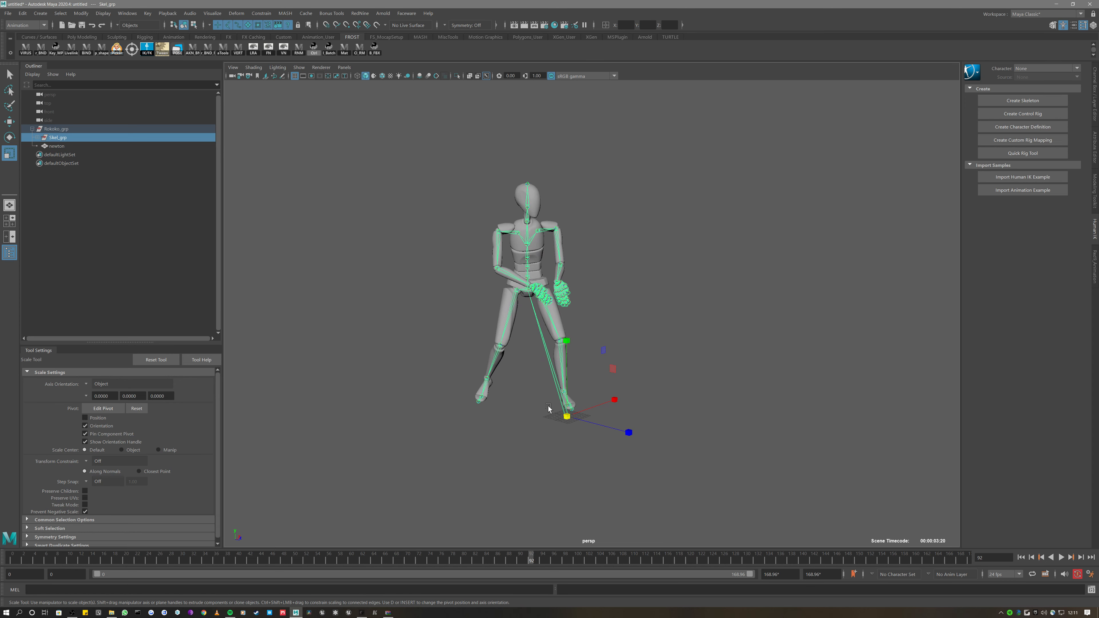
left_click_drag(546, 404, 606, 395, "alt")
key("ctrl+z")
Select the Root joint, show its attributes with Ctrl+A, trial-scale it to about 1.217, then undo
left_click(92, 156)
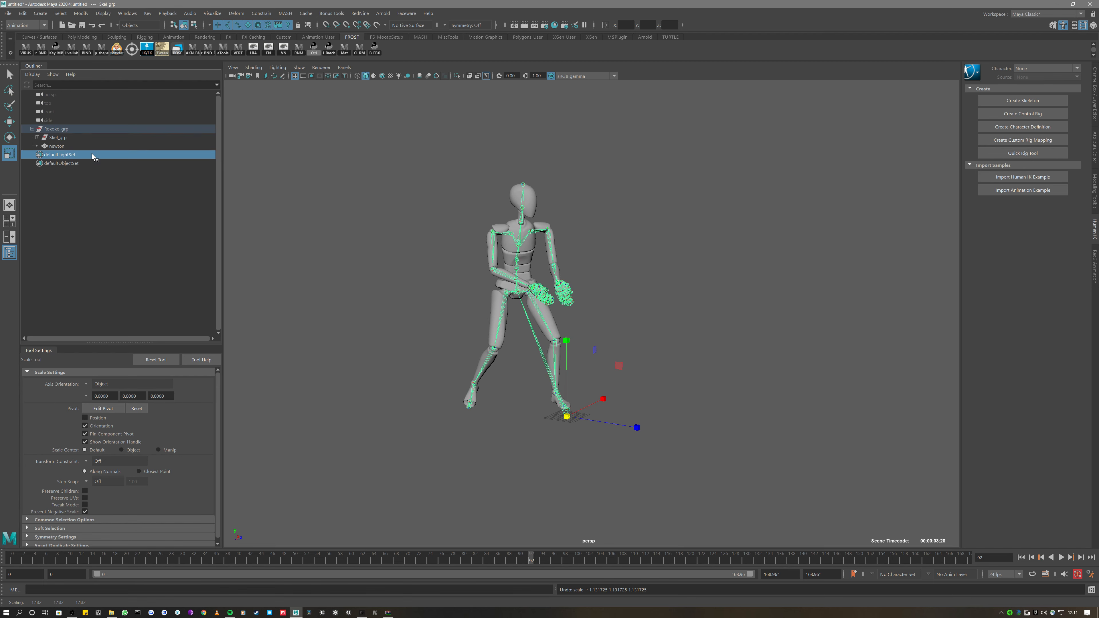
left_click(57, 138)
left_click(37, 137)
left_click(65, 146)
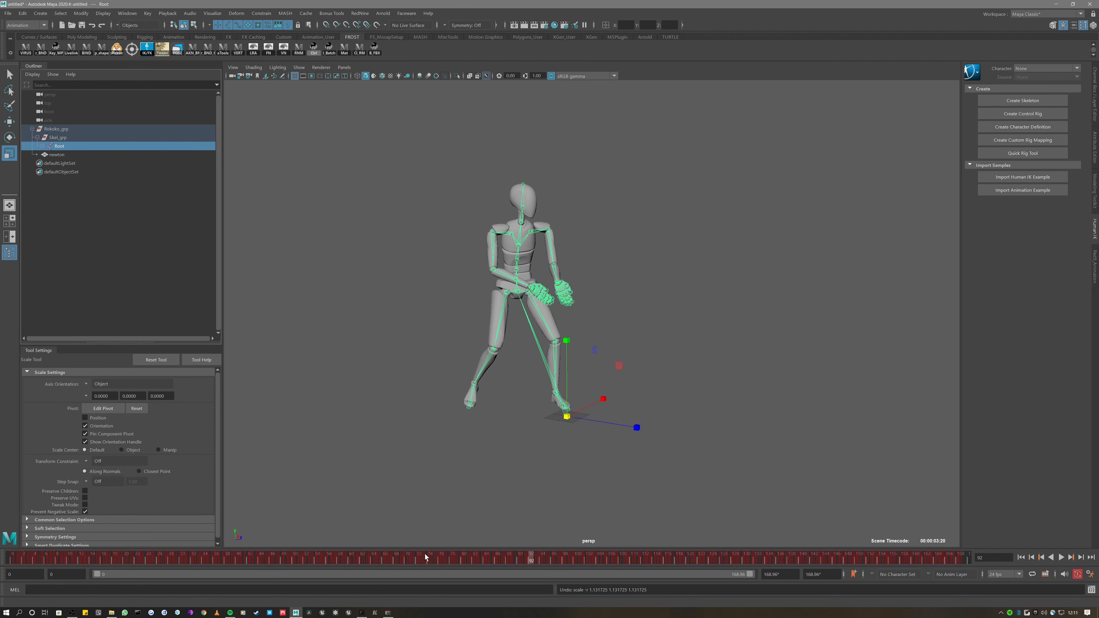
key("ctrl+a")
left_click_drag(536, 406, 592, 333)
left_click_drag(534, 561, 582, 559)
key("ctrl+z")
key("ctrl+z")
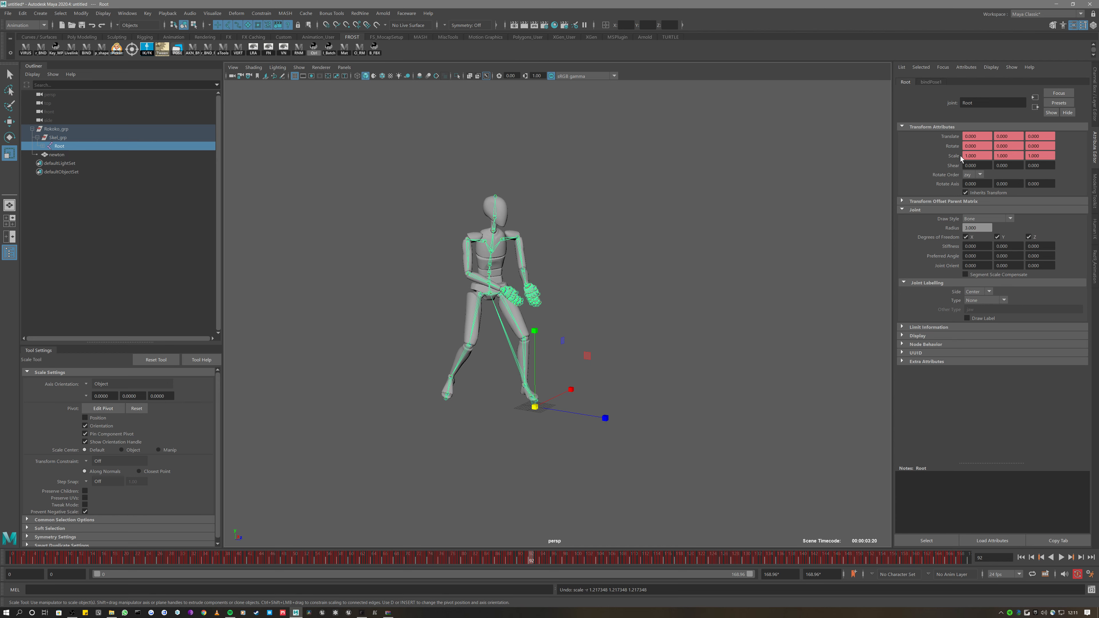
Trial-rotate and scale Skel_grp, undoing each change so its transforms stay at defaults
left_click(61, 137)
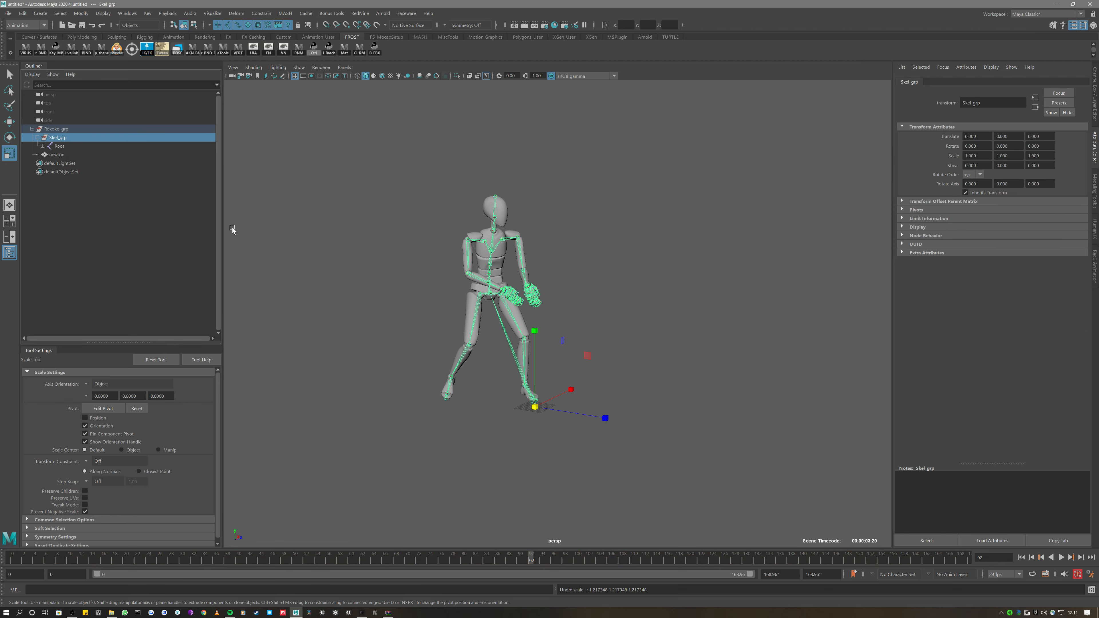
key("e")
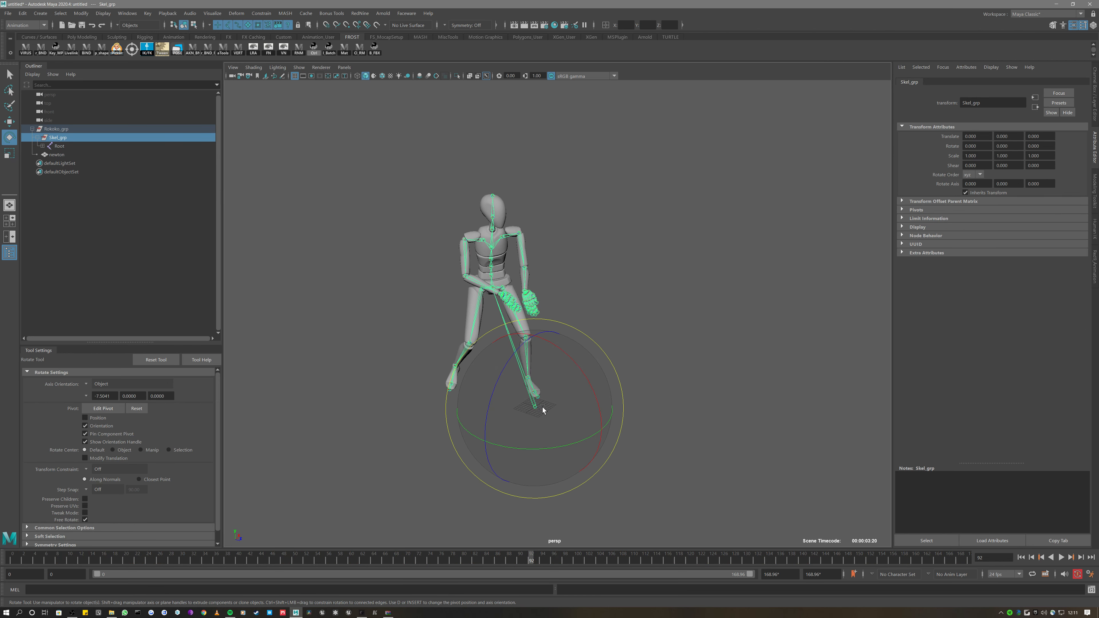
left_click_drag(551, 434, 622, 466)
key("ctrl+z")
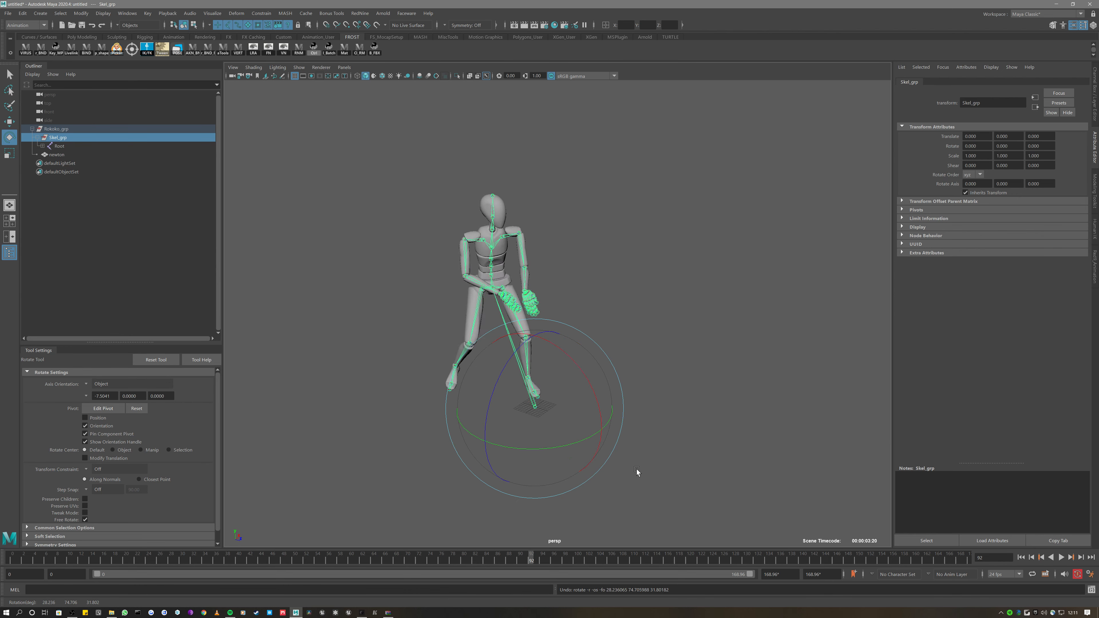
key("ctrl+z")
key("r")
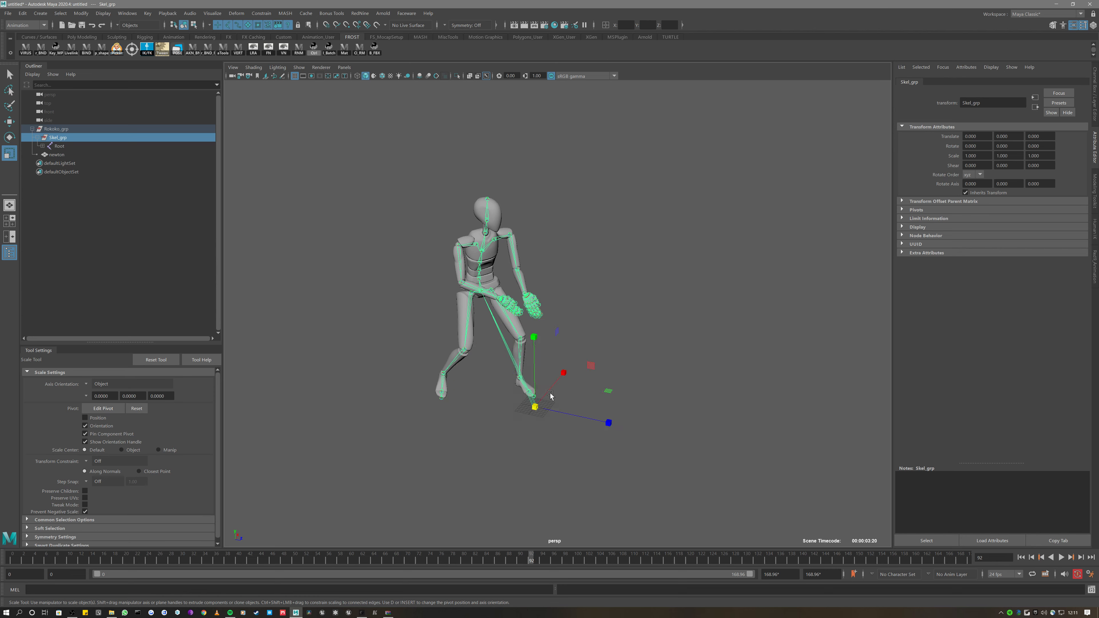
left_click_drag(535, 406, 631, 343)
key("ctrl+z")
key("ctrl+z")
key("ctrl+z")
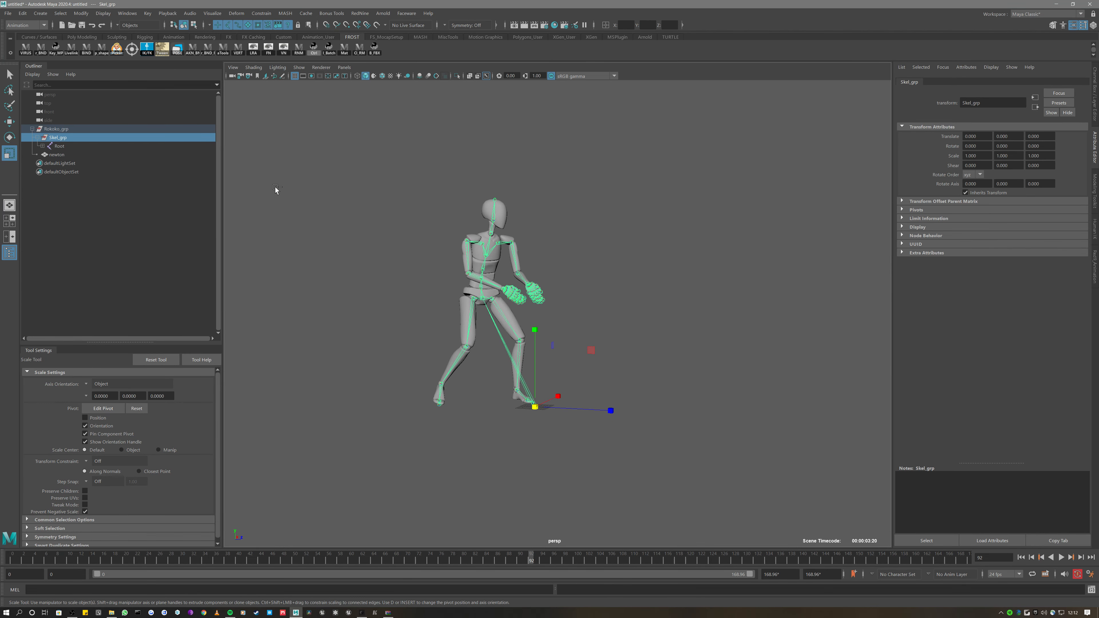
Test-scale Rokoko_grp to 1.405, undo back to 1.000, and switch the mannequin to smooth-shaded display
left_click(60, 130)
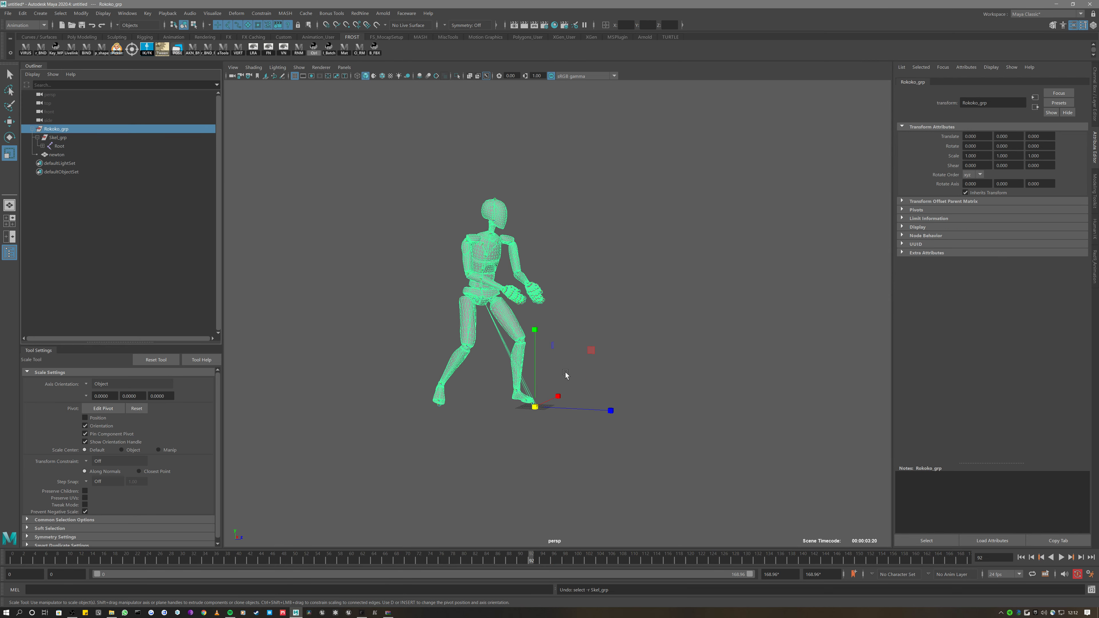
key("e")
key("r")
left_click_drag(535, 407, 612, 334)
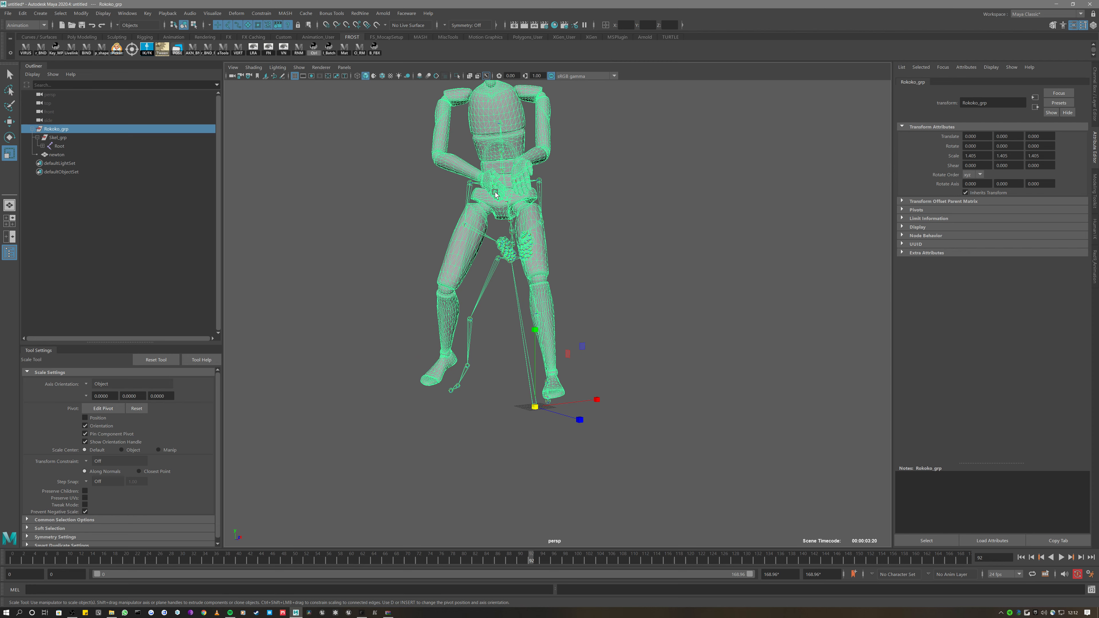
left_click_drag(498, 359, 450, 132, "alt")
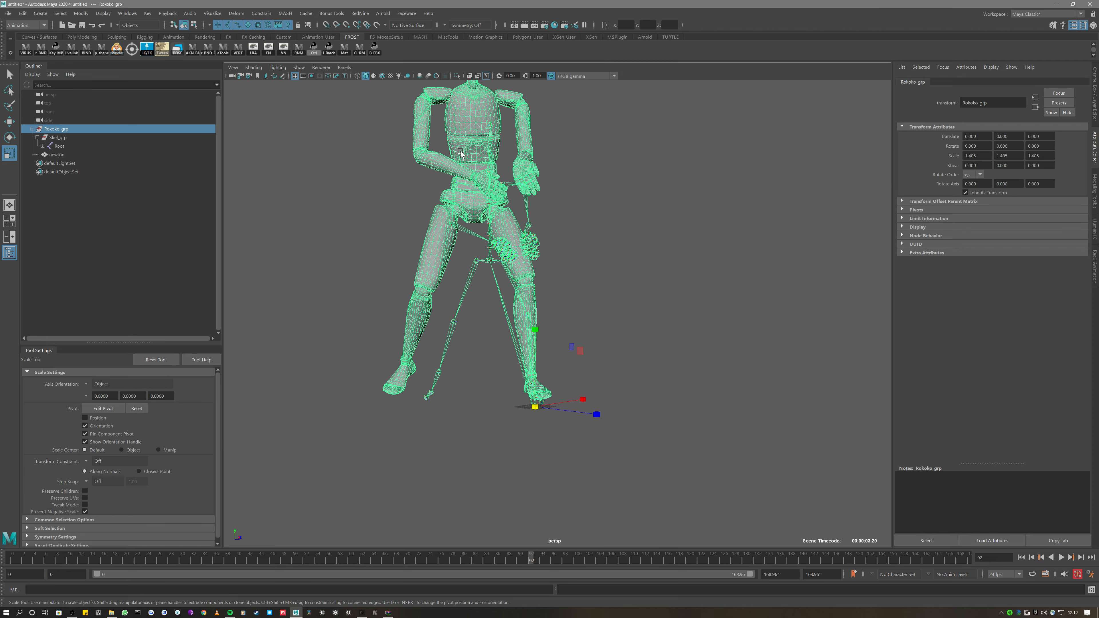
key("ctrl+z")
key("ctrl+z")
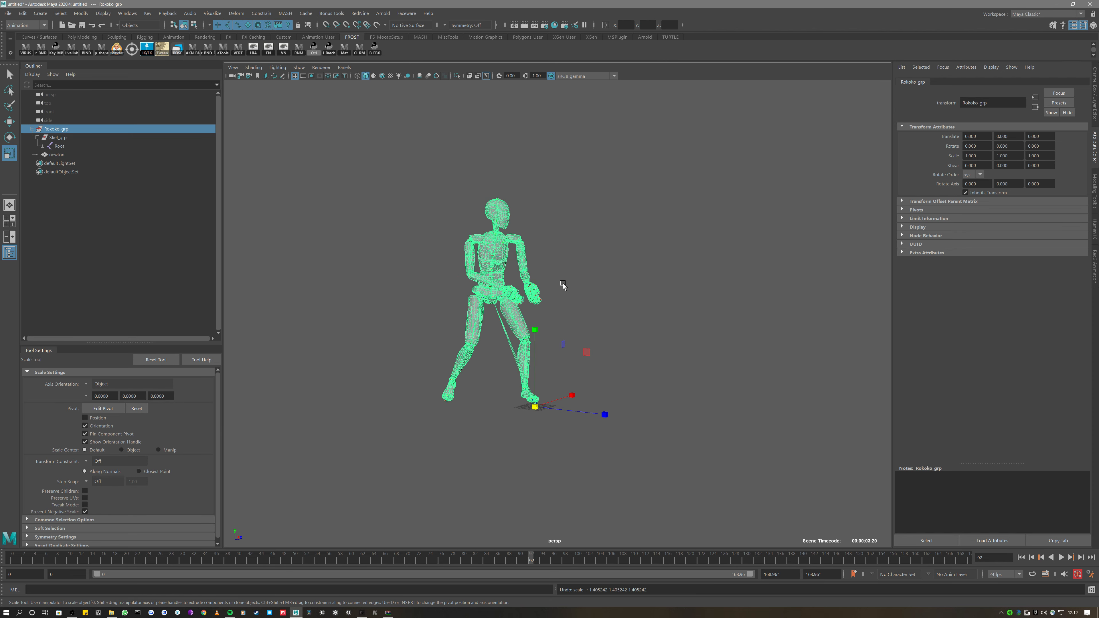
key("5")
key("ctrl+a")
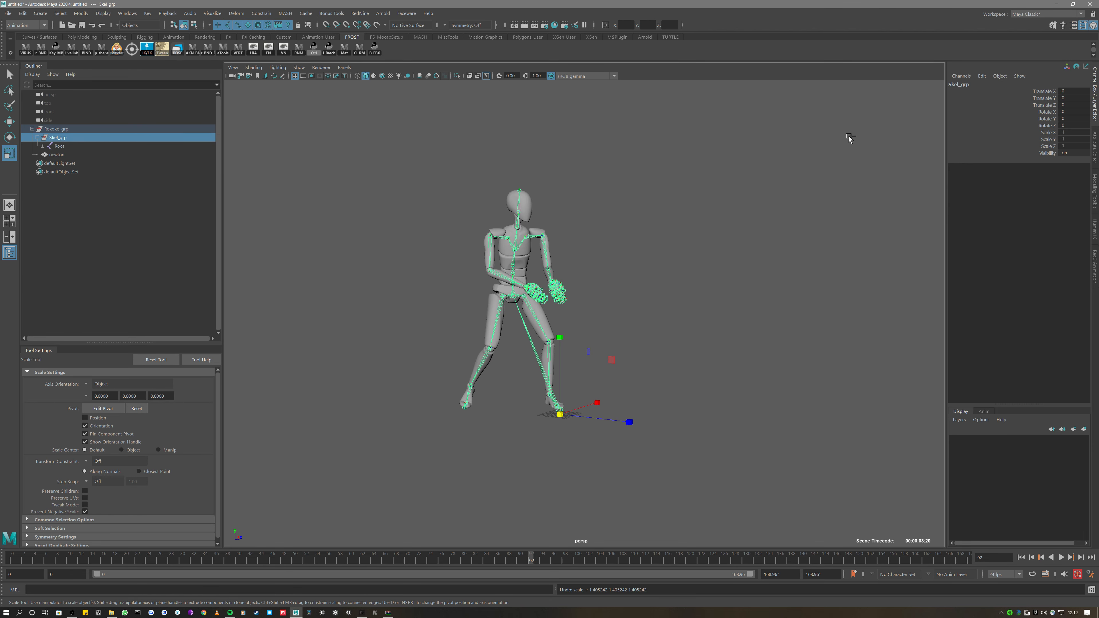
Jump to frame 0 so the skeleton shows its T-pose, and select the Root joint
left_click(654, 243)
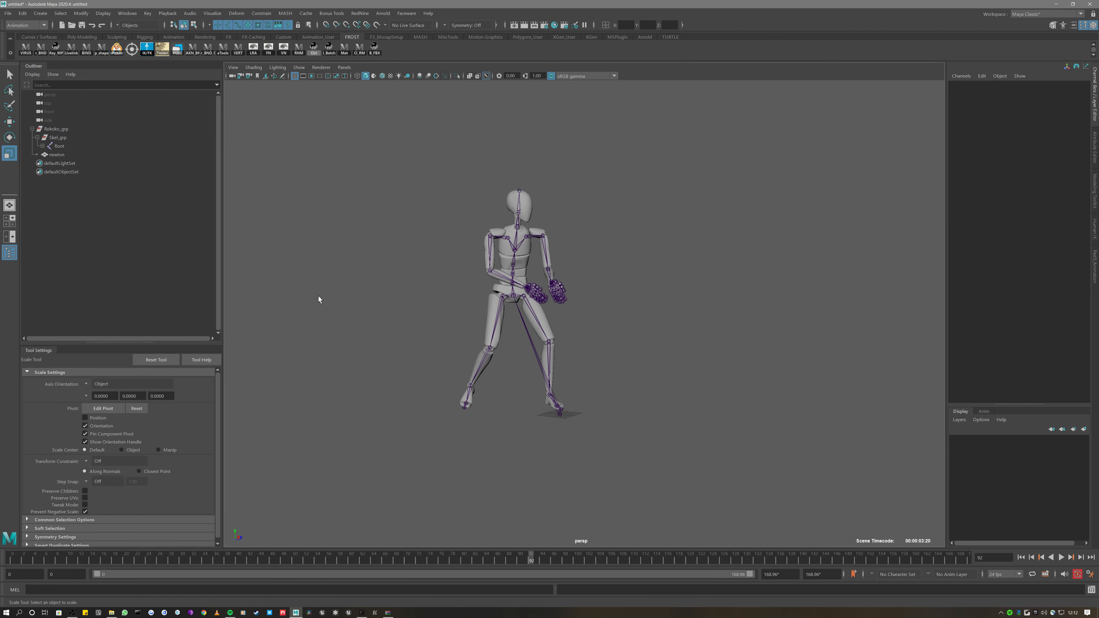
key("alt+shift+v")
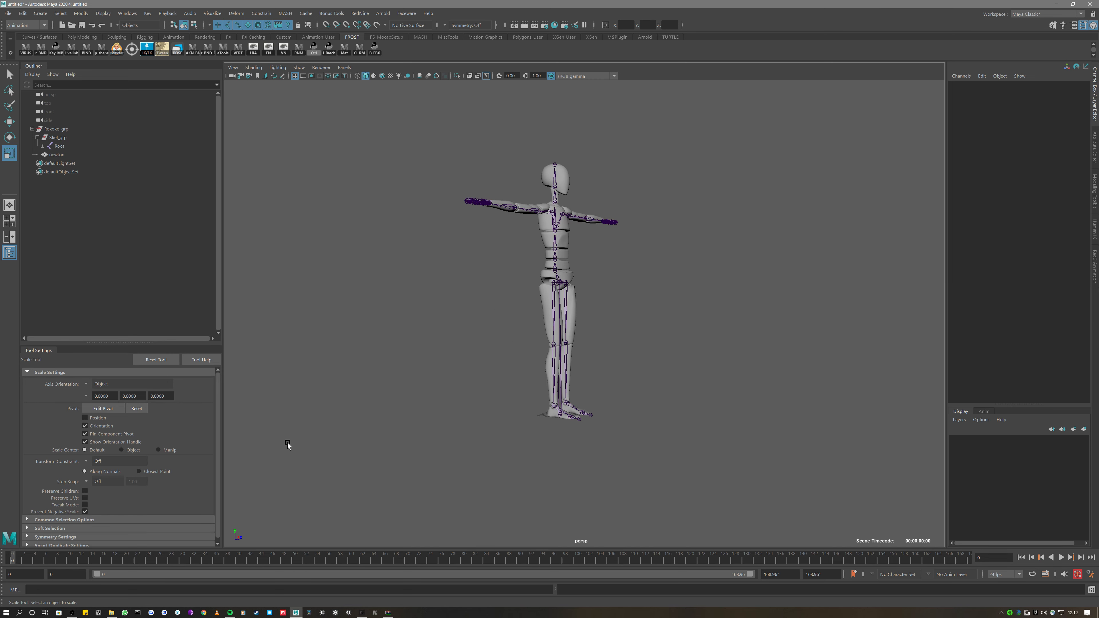
left_click_drag(303, 448, 288, 454, "alt")
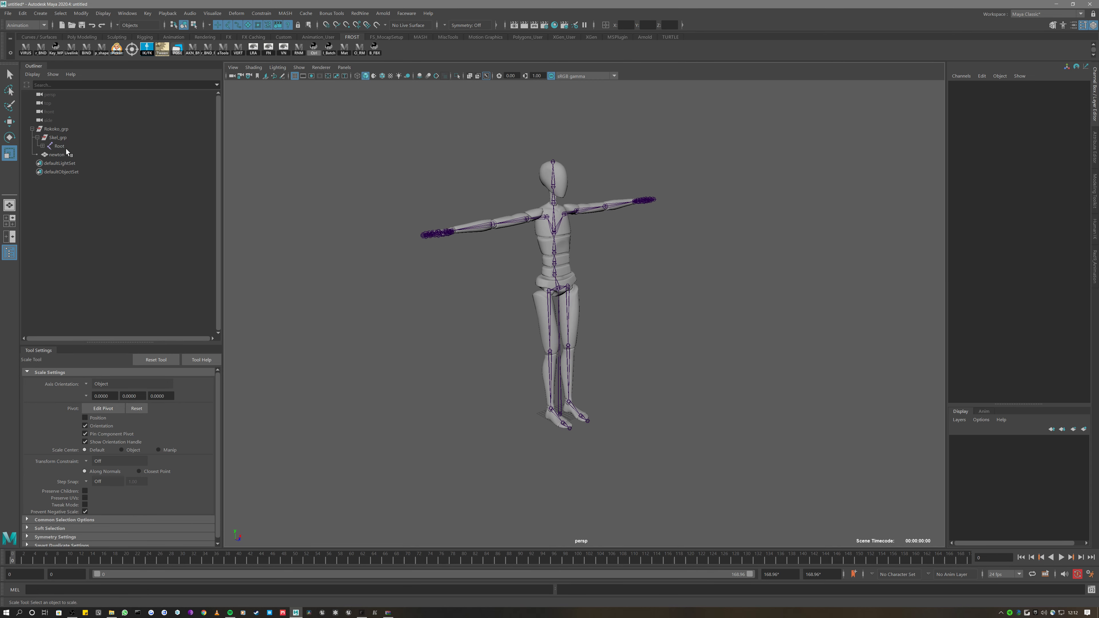
left_click_drag(371, 360, 299, 259, "alt")
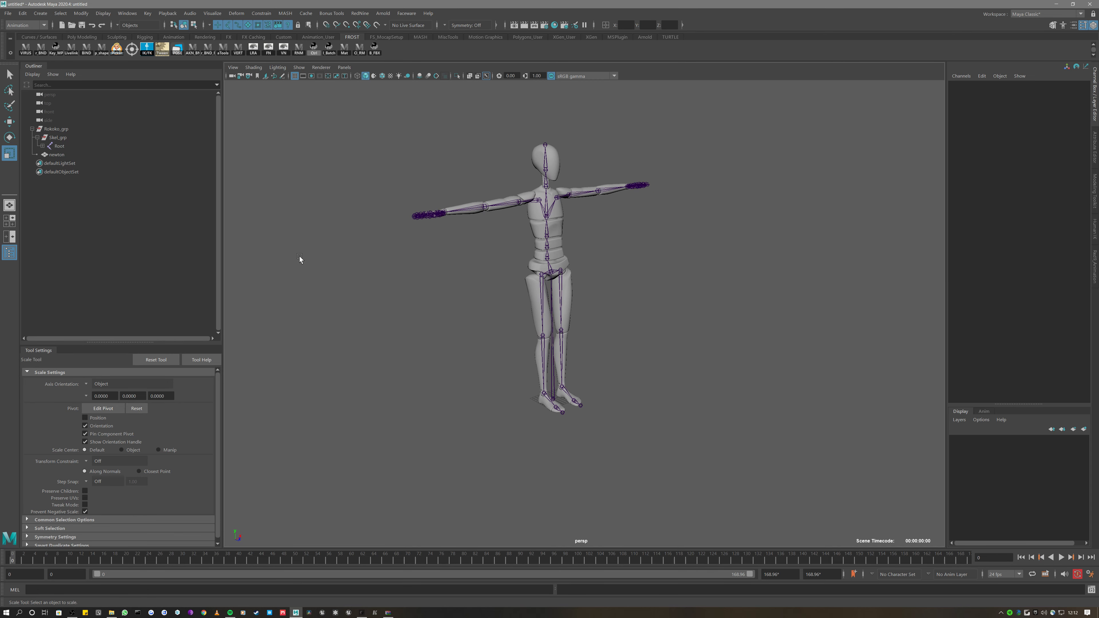
left_click(70, 147)
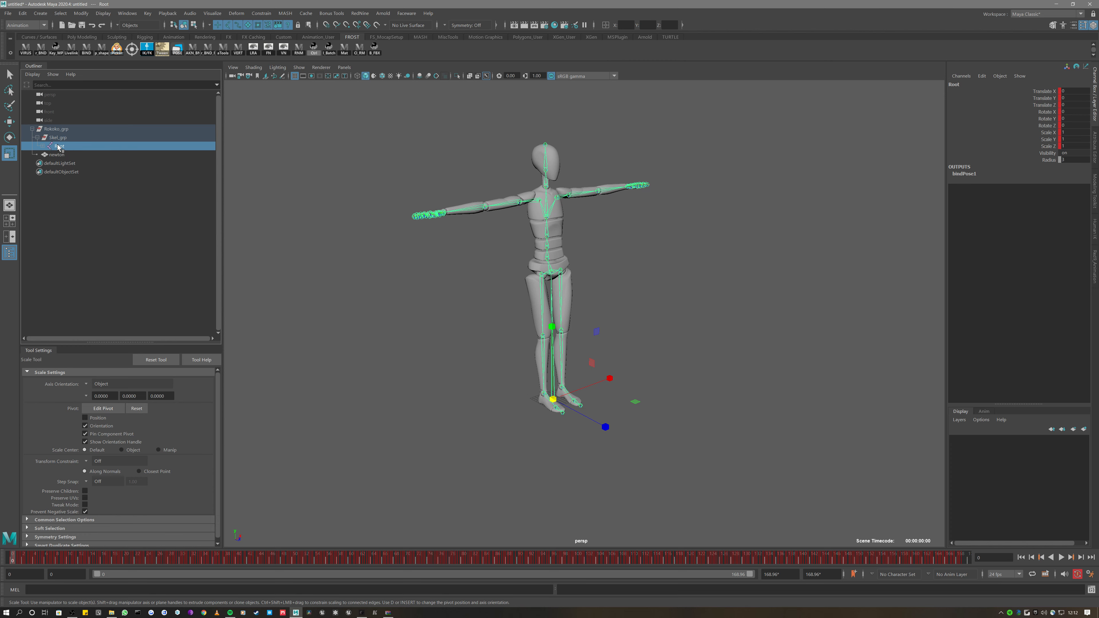
left_click(124, 14)
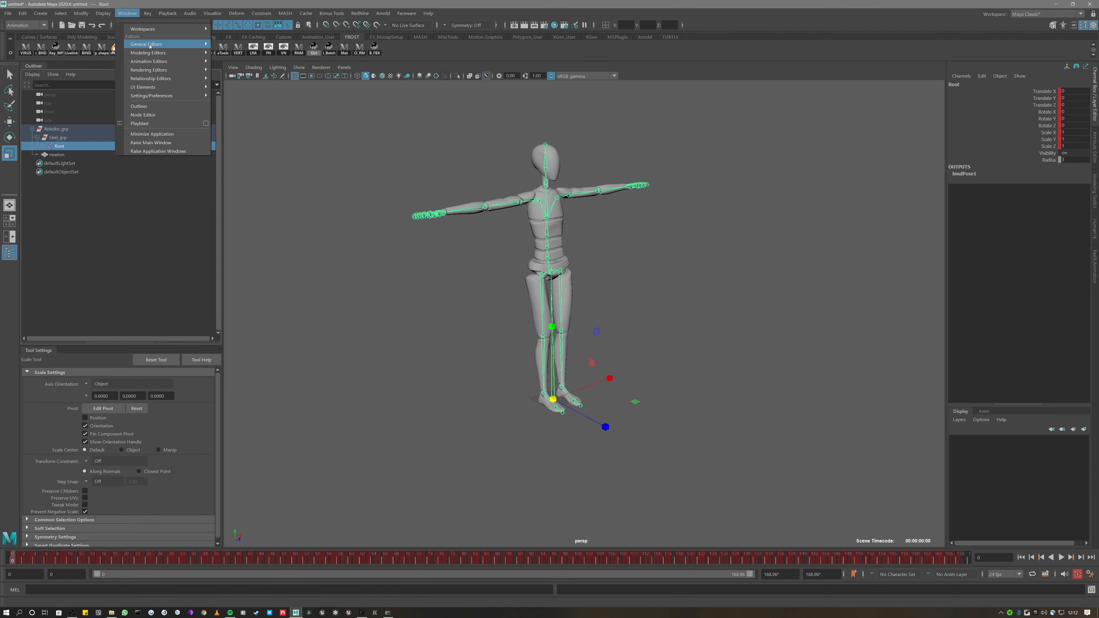
Delete the old imported take namespace in the Namespace Editor
mouse_move(173, 44)
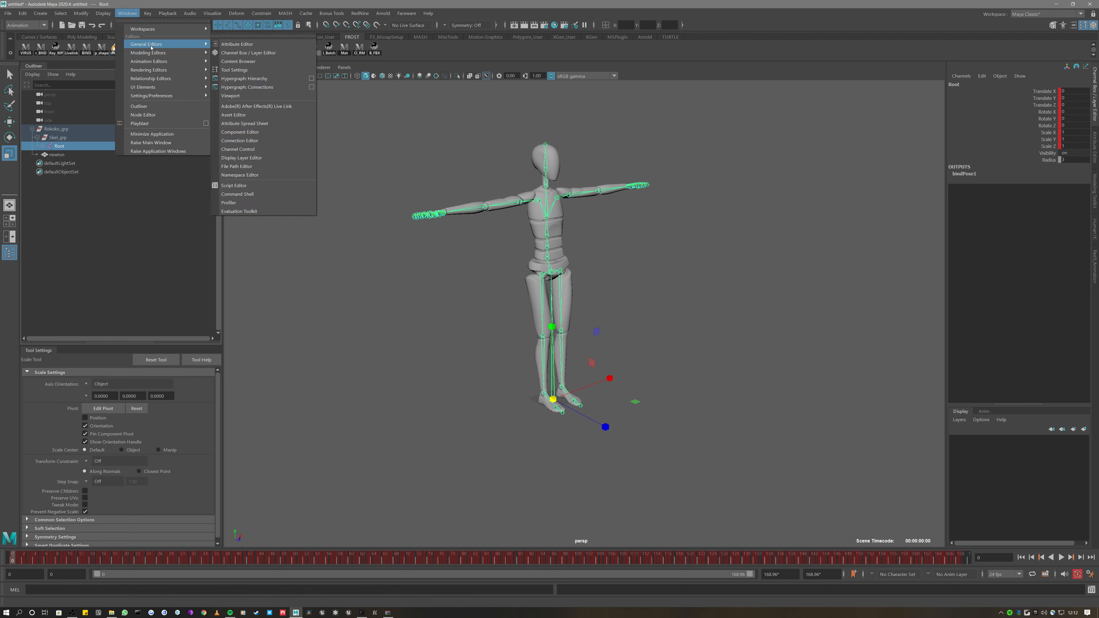
left_click(266, 175)
left_click(341, 172)
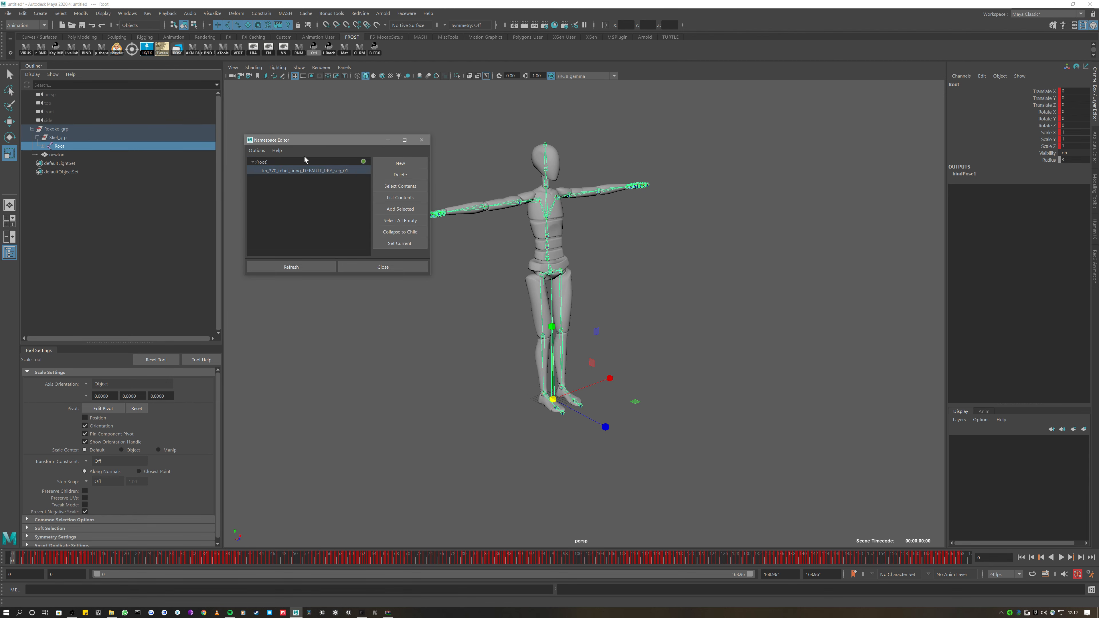
left_click(379, 175)
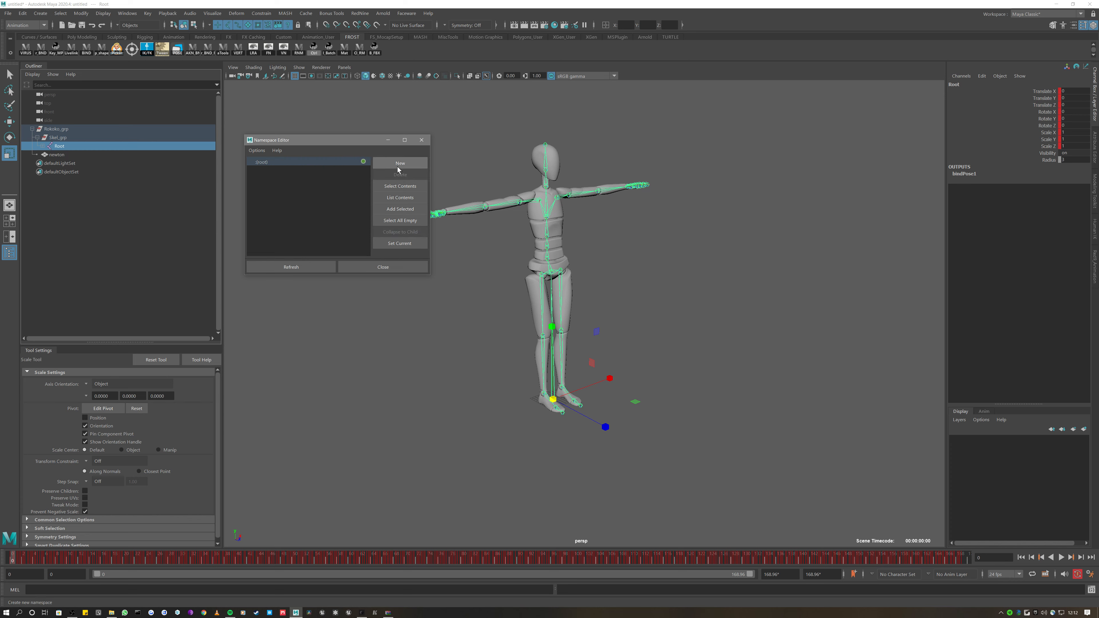
Create a new namespace named 'Data'
left_click(399, 163)
double_click(313, 170)
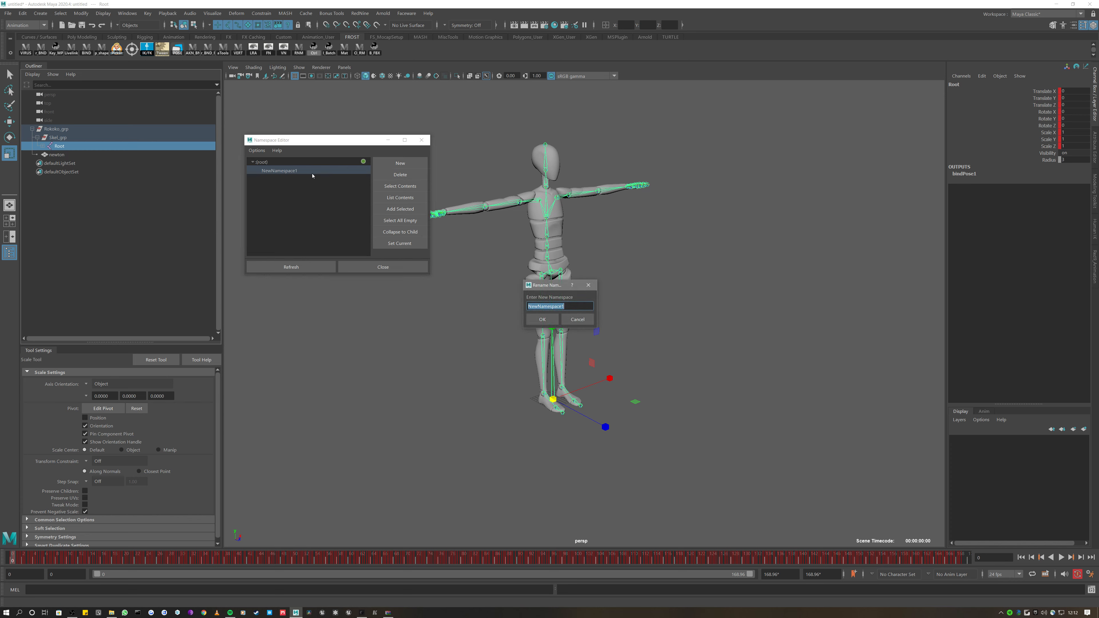
type("Data")
left_click(541, 319)
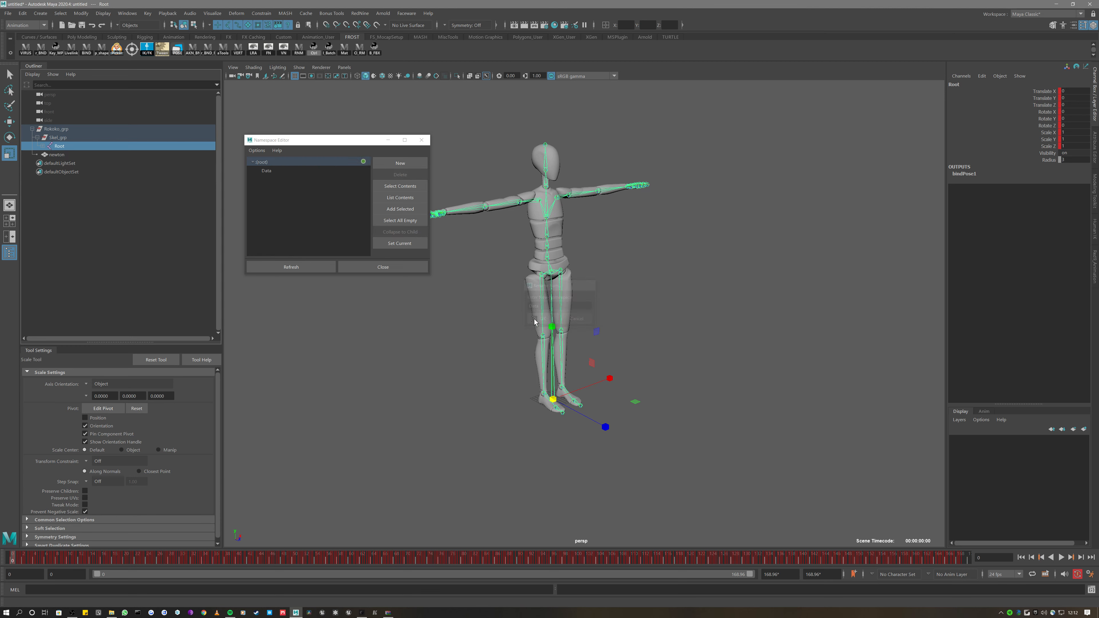
Add the whole Root joint hierarchy to the Data namespace, then select Data:Root
left_click(72, 156)
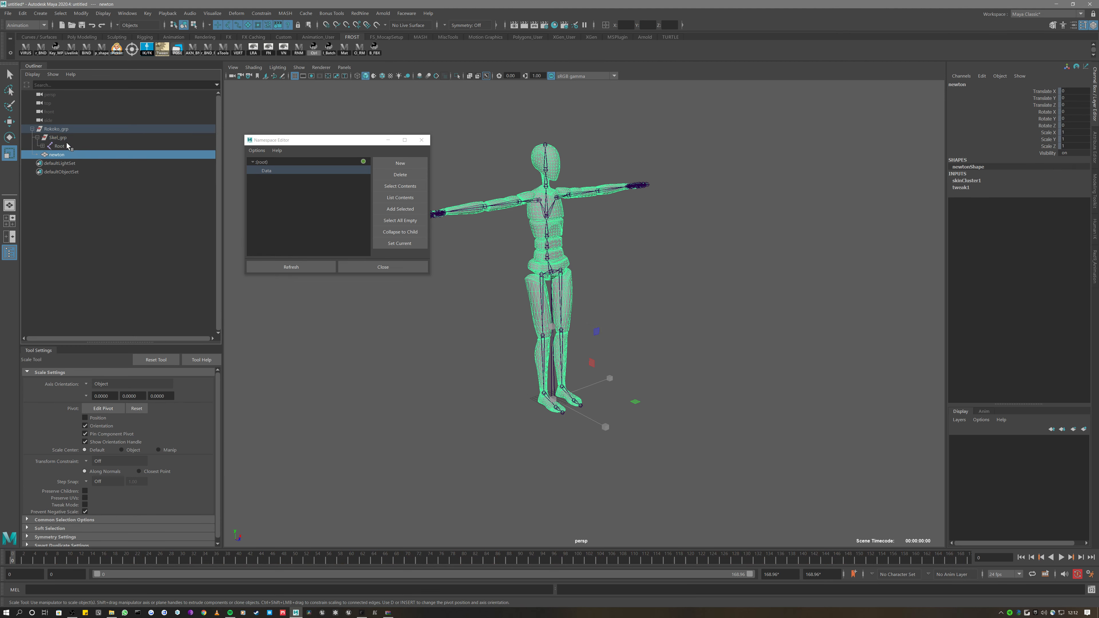
left_click(59, 146)
right_click(493, 129)
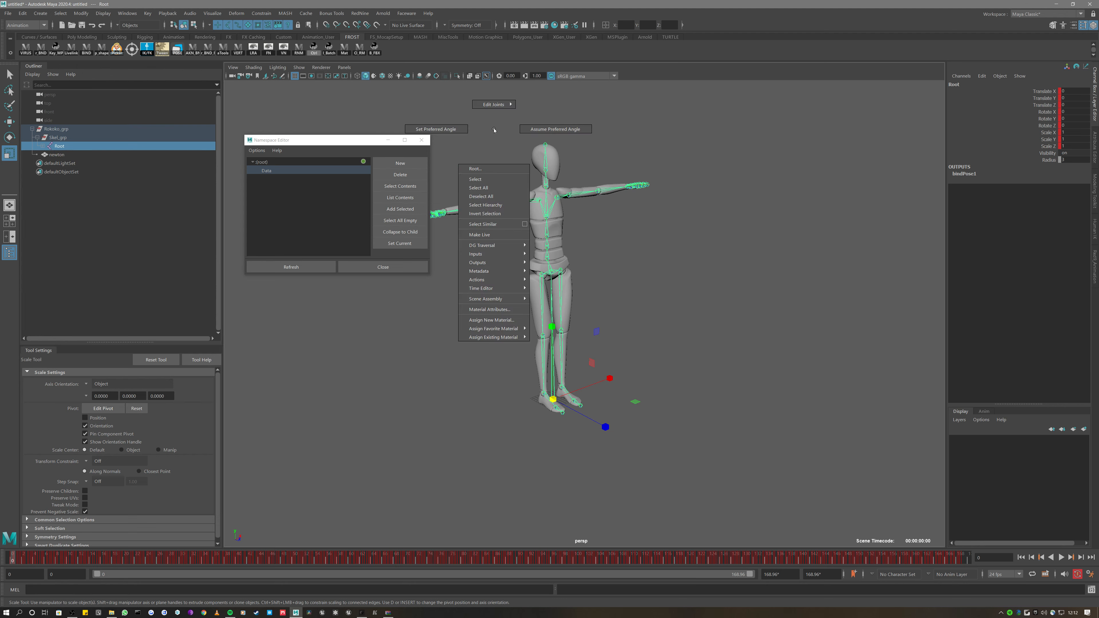
left_click(494, 205)
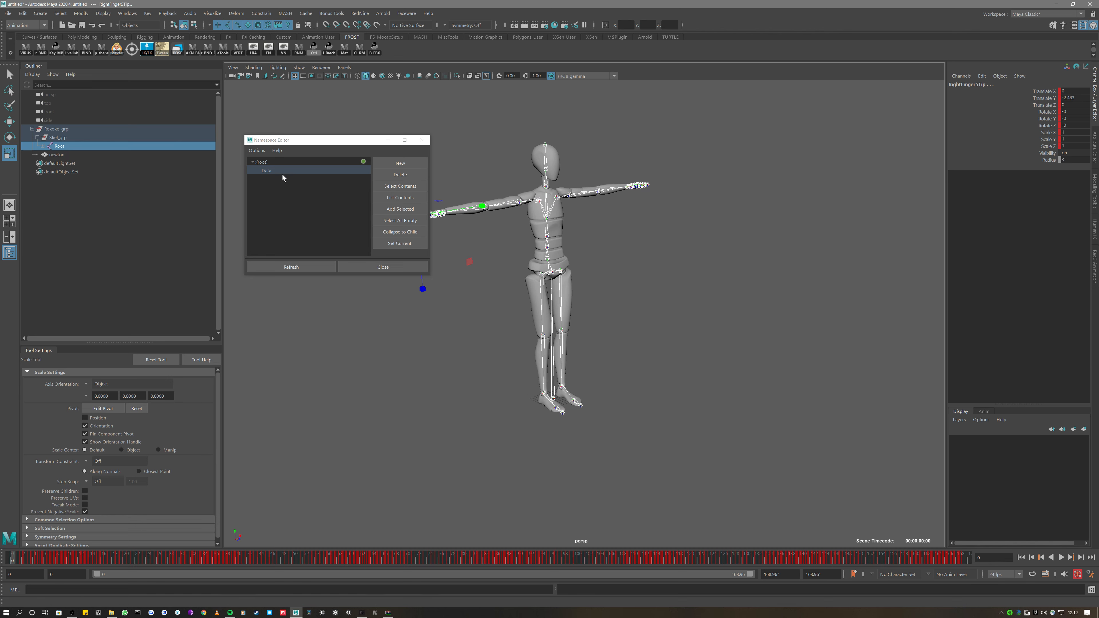
left_click_drag(325, 144, 332, 143)
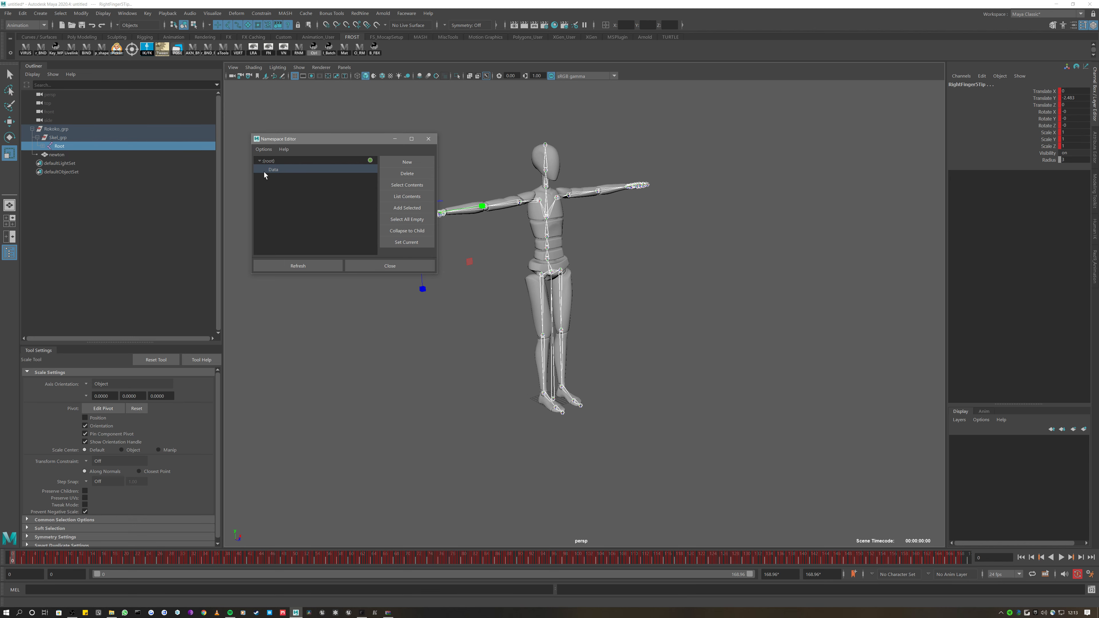
left_click(407, 208)
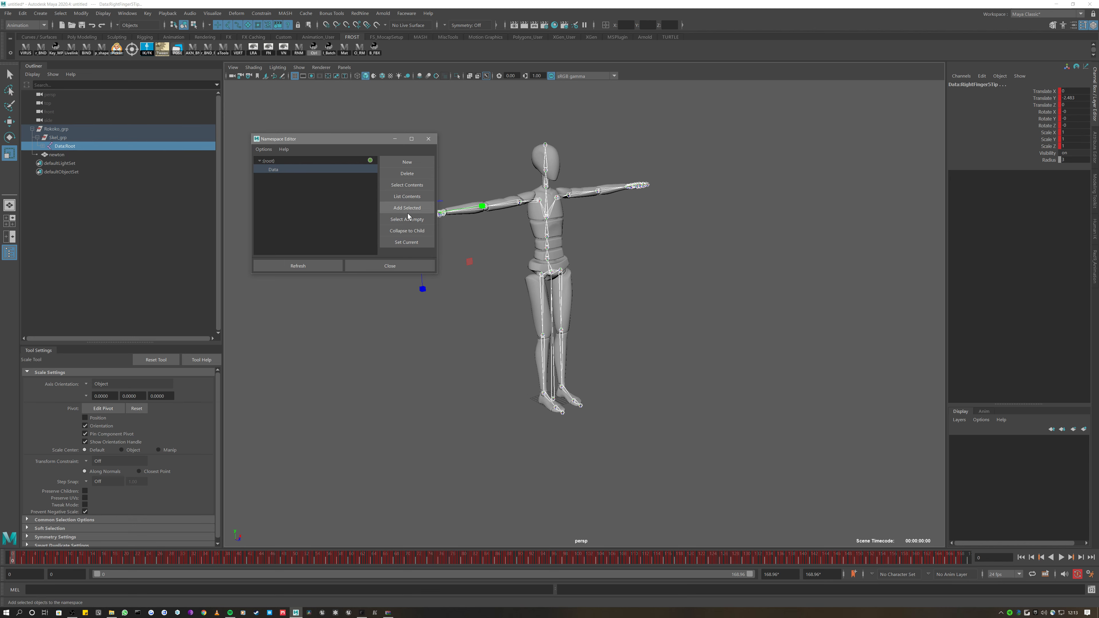
left_click(410, 266)
left_click(437, 139)
left_click(39, 145)
left_click(42, 146)
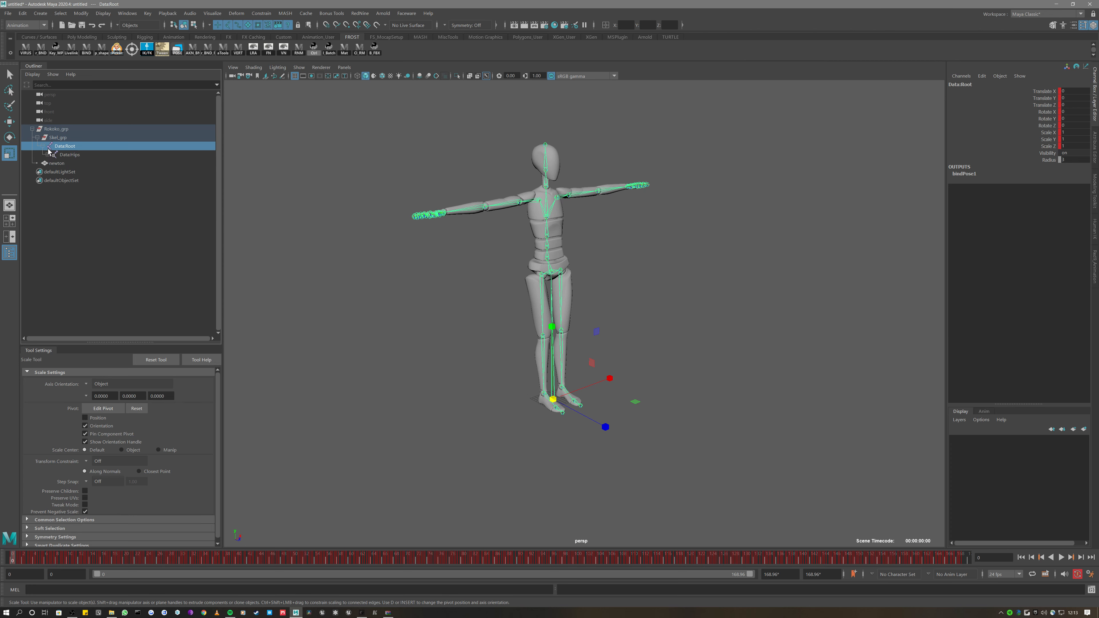
left_click(51, 156)
left_click(48, 154)
left_click(72, 164)
left_click(74, 172)
left_click(76, 180)
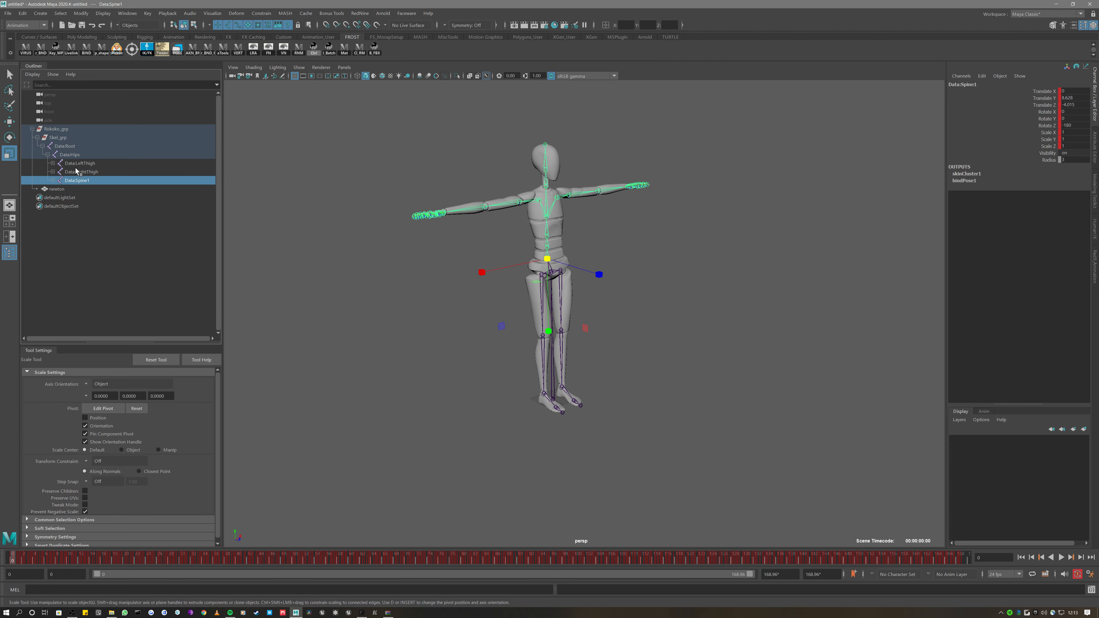
left_click(76, 172)
left_click(47, 154)
left_click(43, 146)
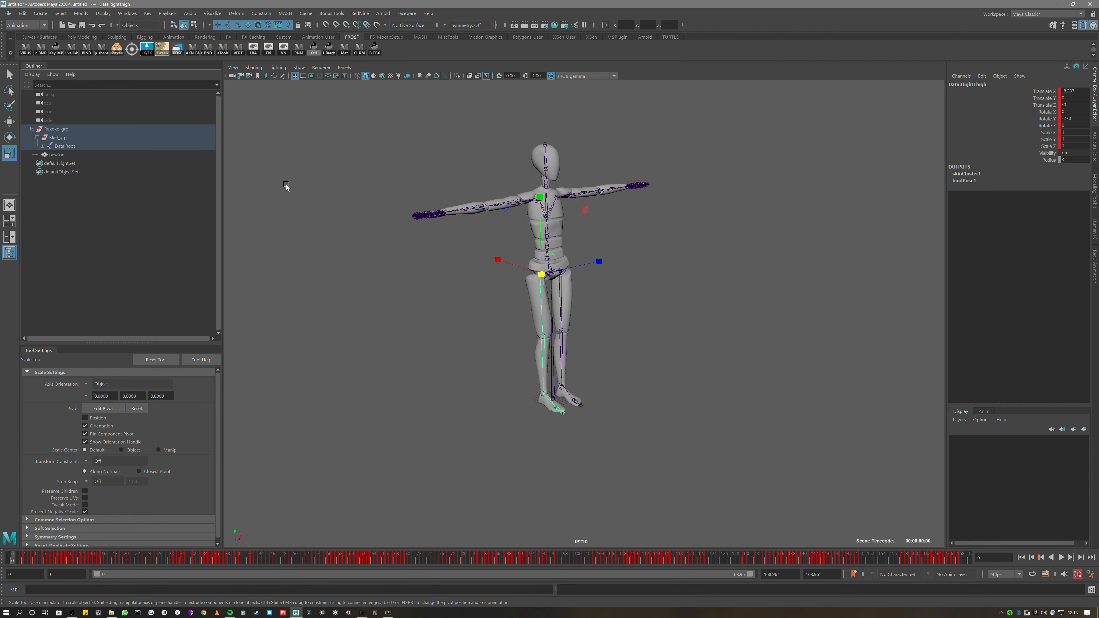
left_click(96, 146)
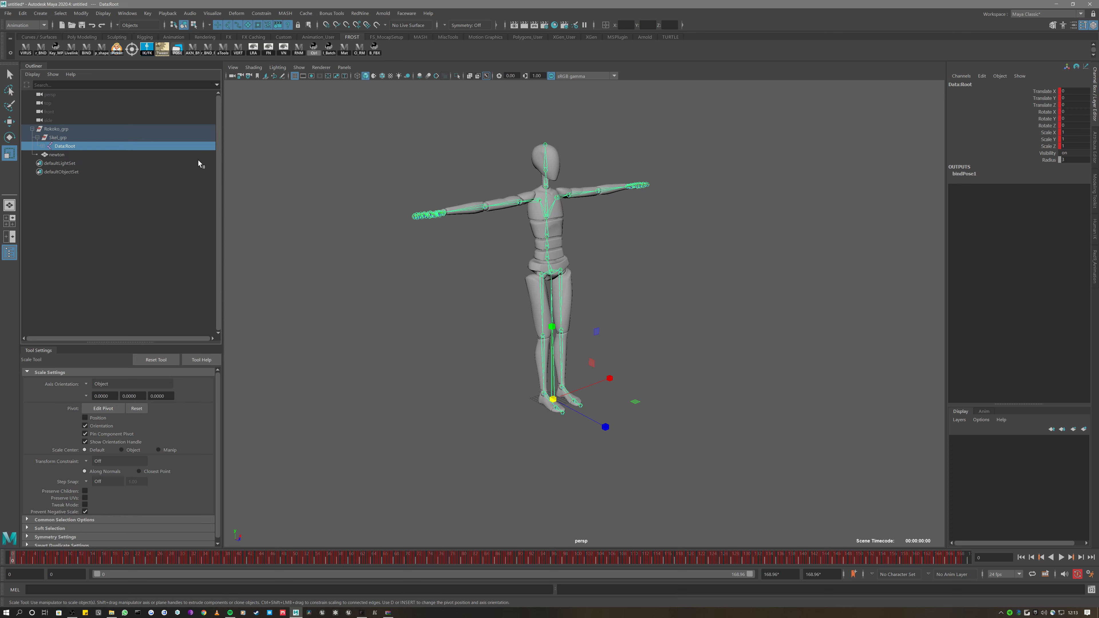
scroll(295, 169, "up", 1)
scroll(296, 168, "down", 2)
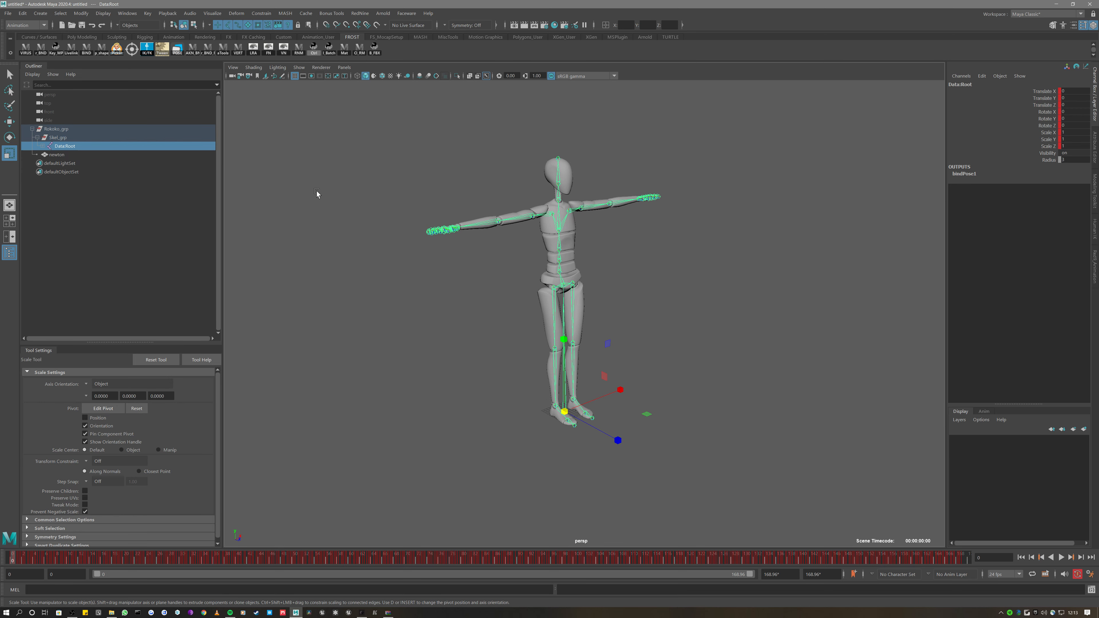
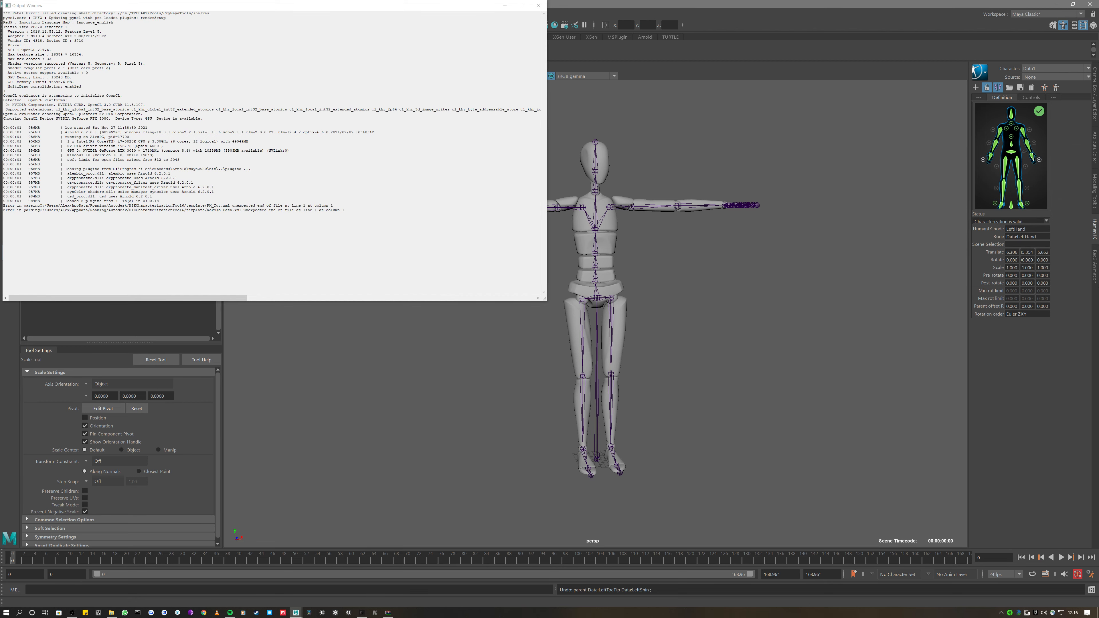
Close the Output Window, then try loading and locking the skeleton definition, dismissing both warnings
left_click(539, 5)
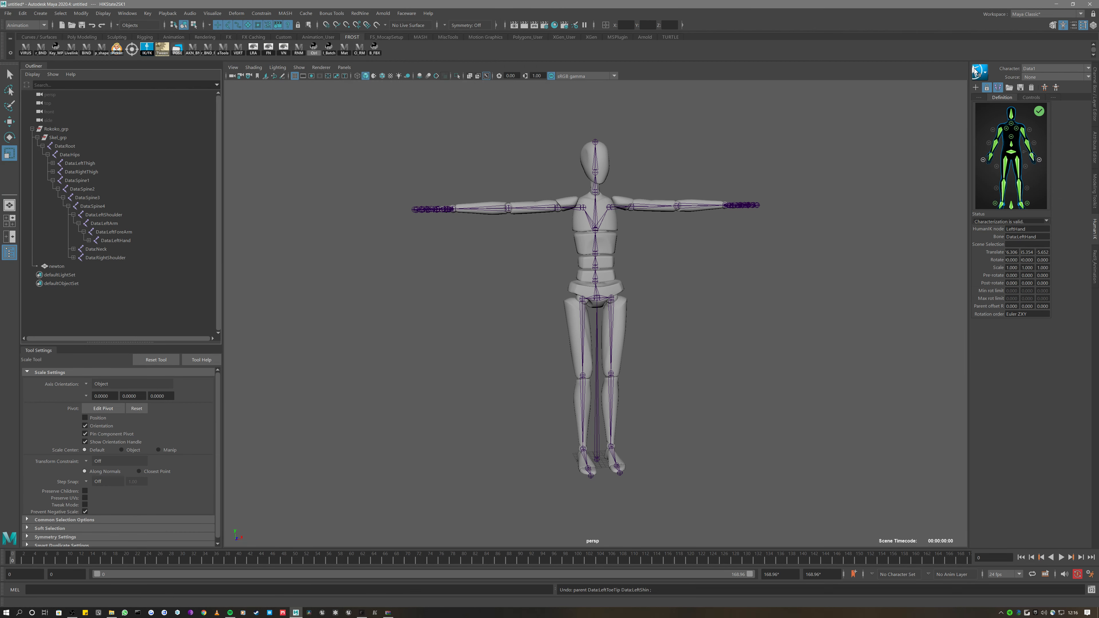
left_click(1009, 88)
left_click(1011, 221)
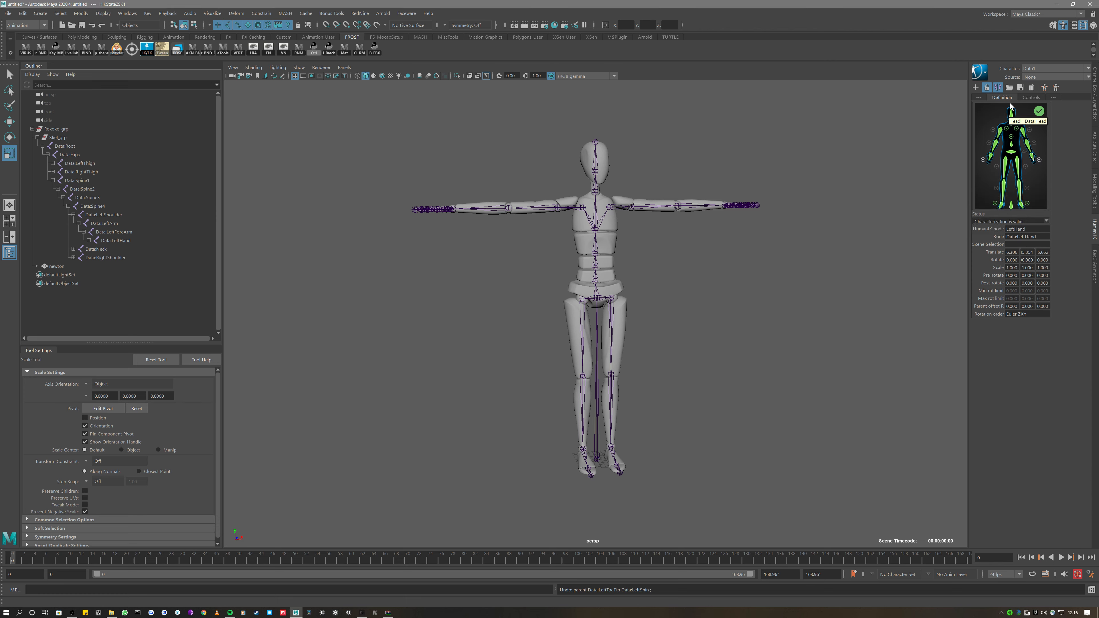
left_click(987, 88)
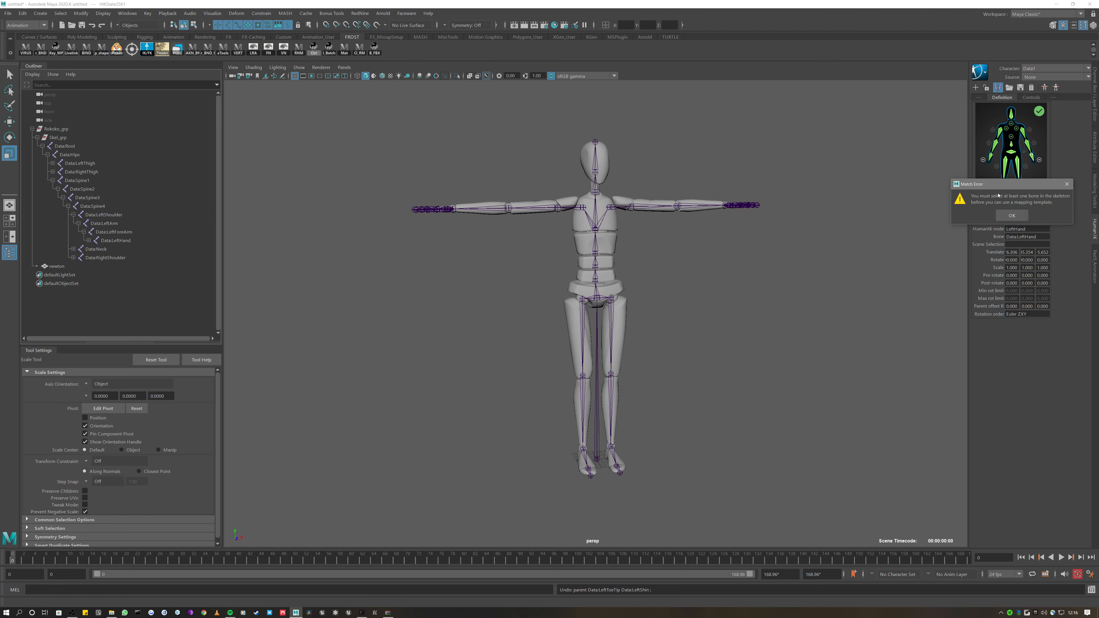
left_click(1011, 219)
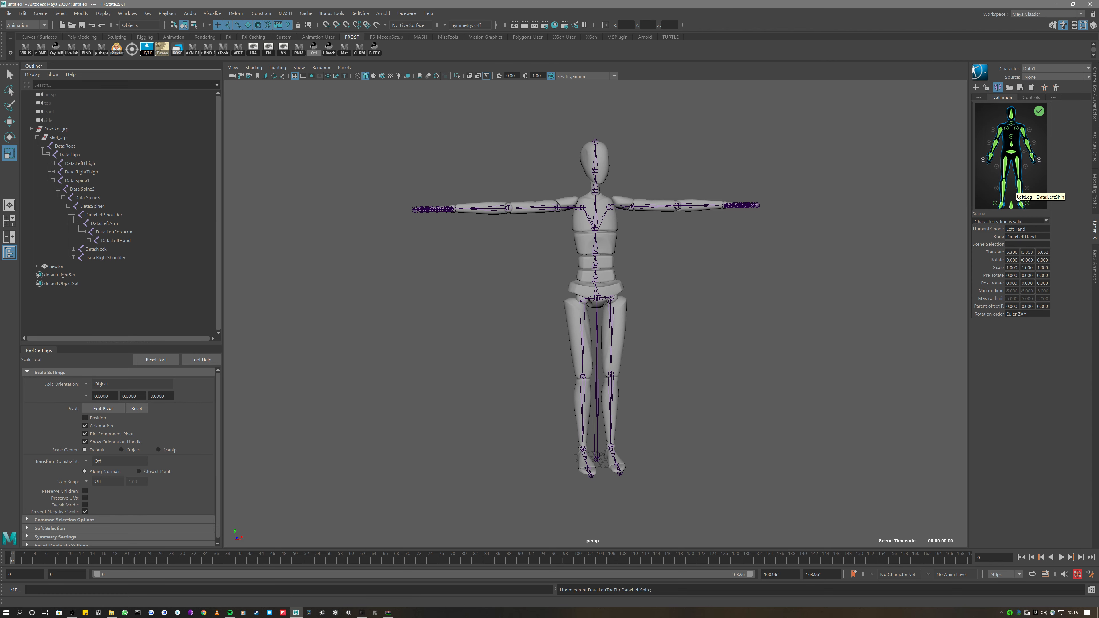
Cancel the skeleton-definition template load, lock the mannequin's characterization and deselect Data:Root
left_click(1010, 88)
left_click(1022, 184)
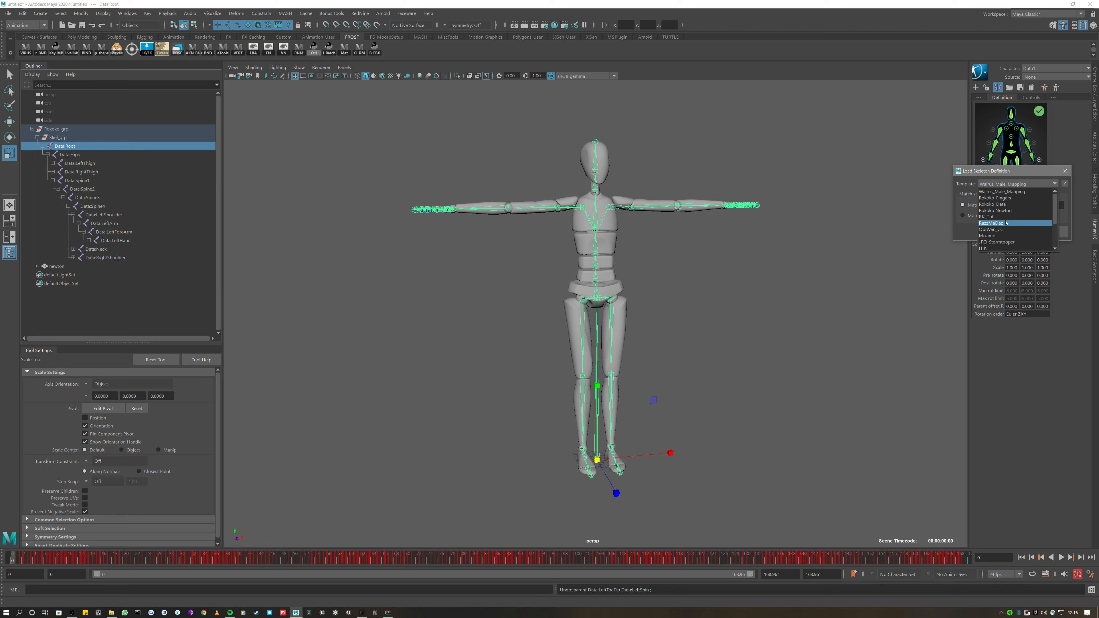
left_click(1067, 227)
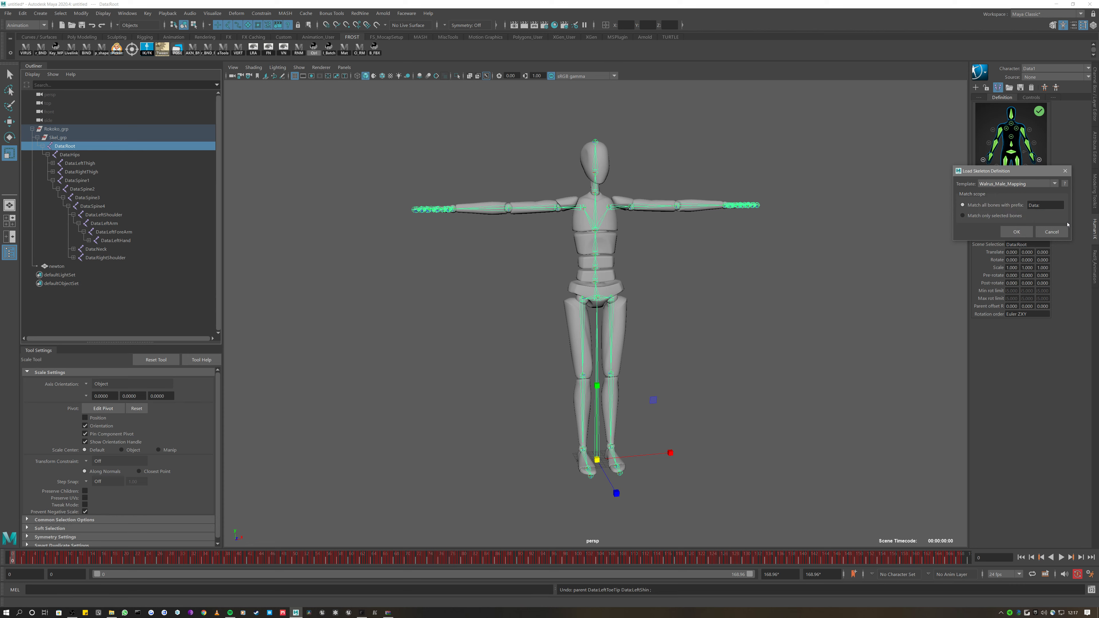
left_click(1062, 234)
left_click(987, 88)
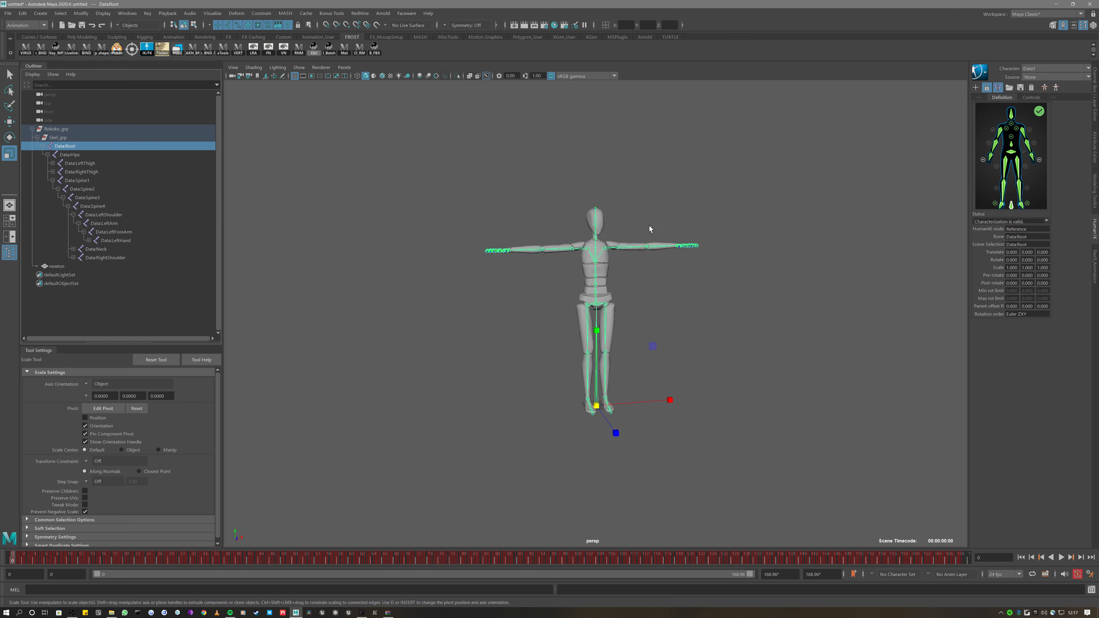
left_click(792, 338)
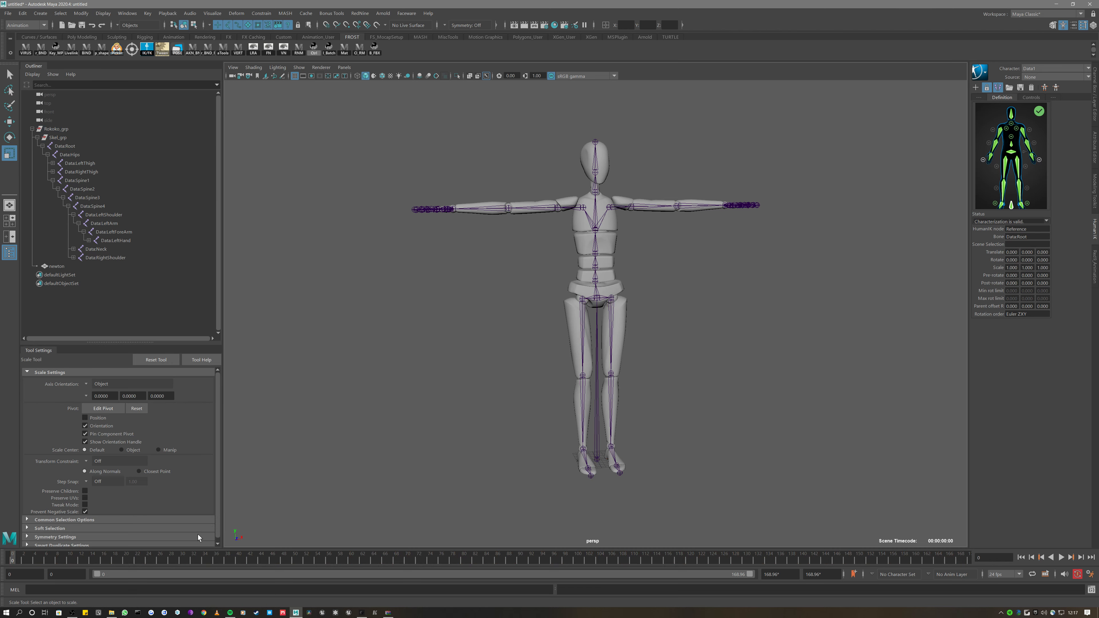
key("alt+v")
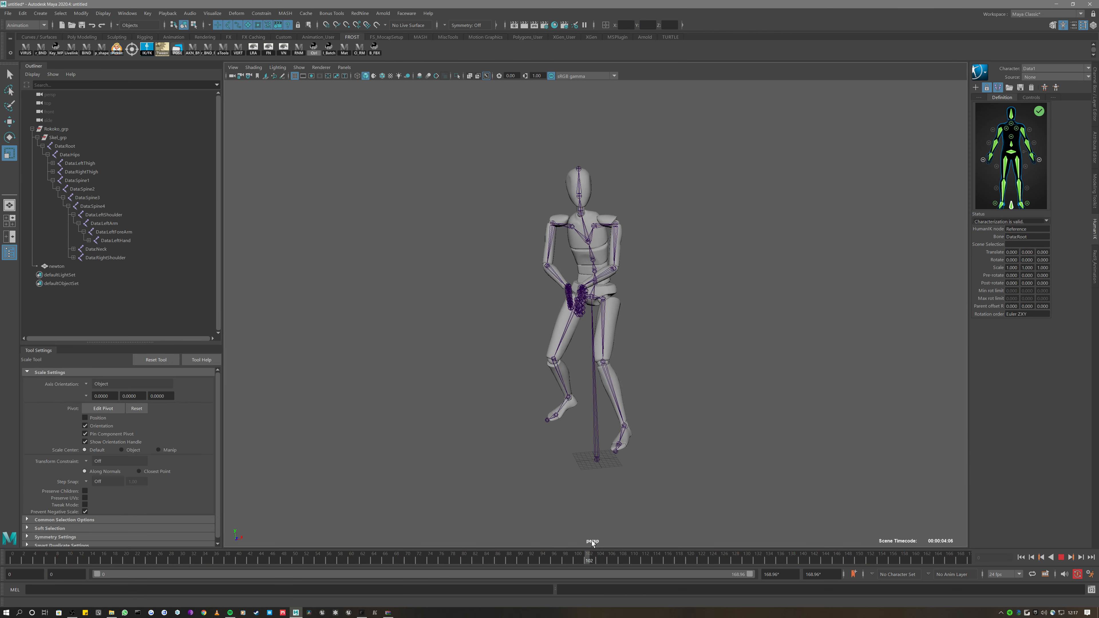
left_click_drag(592, 541, 395, 487)
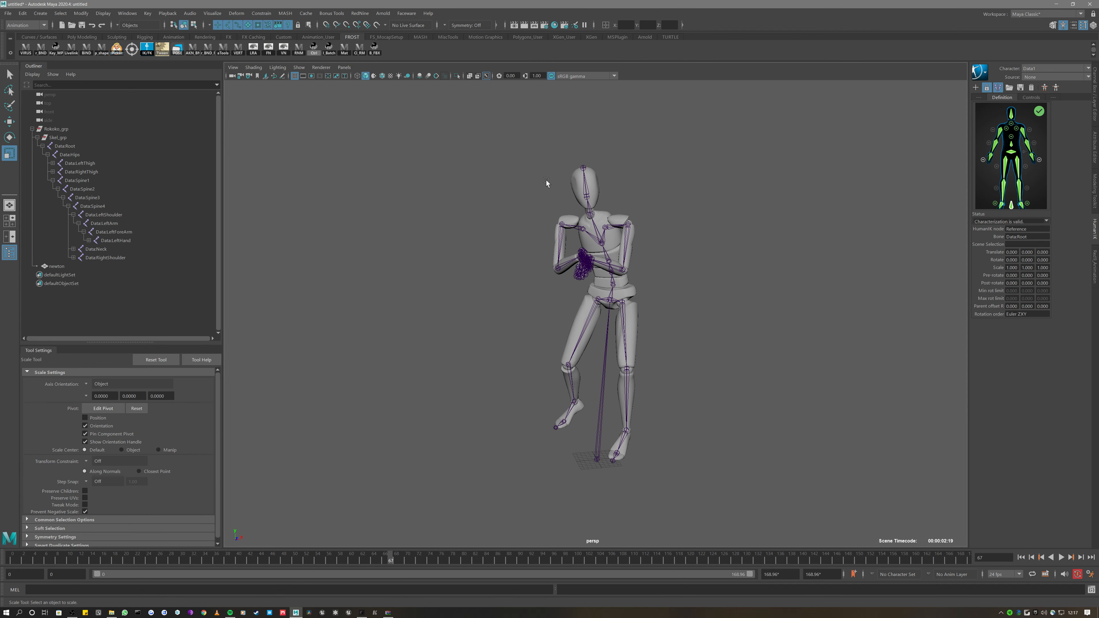
scroll(546, 183, "up", 2)
left_click(1020, 98)
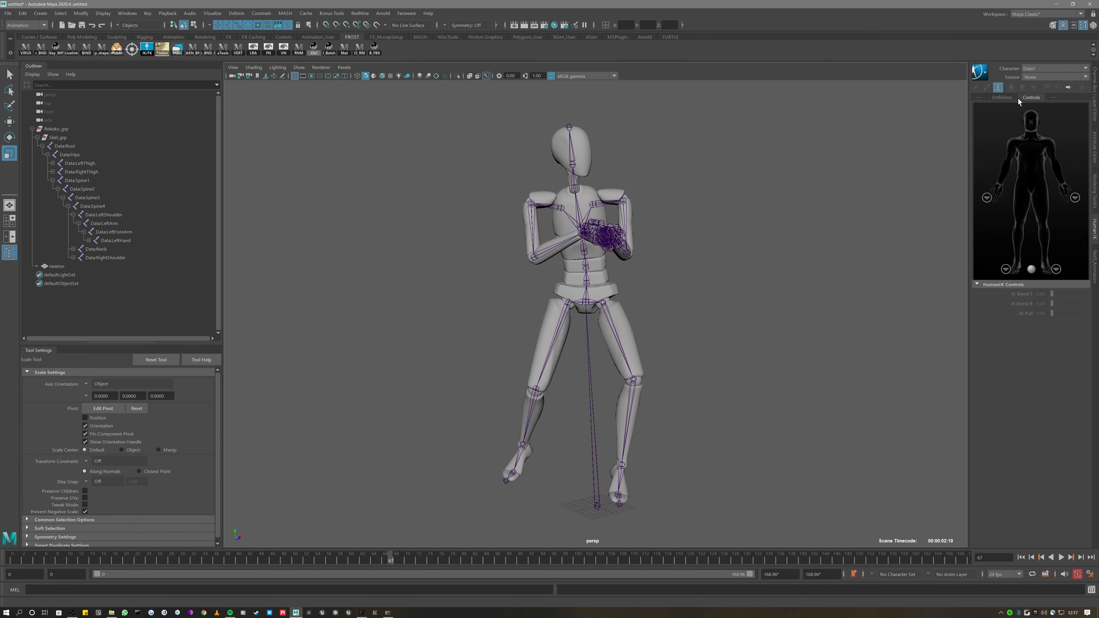
left_click(980, 71)
mouse_move(1009, 95)
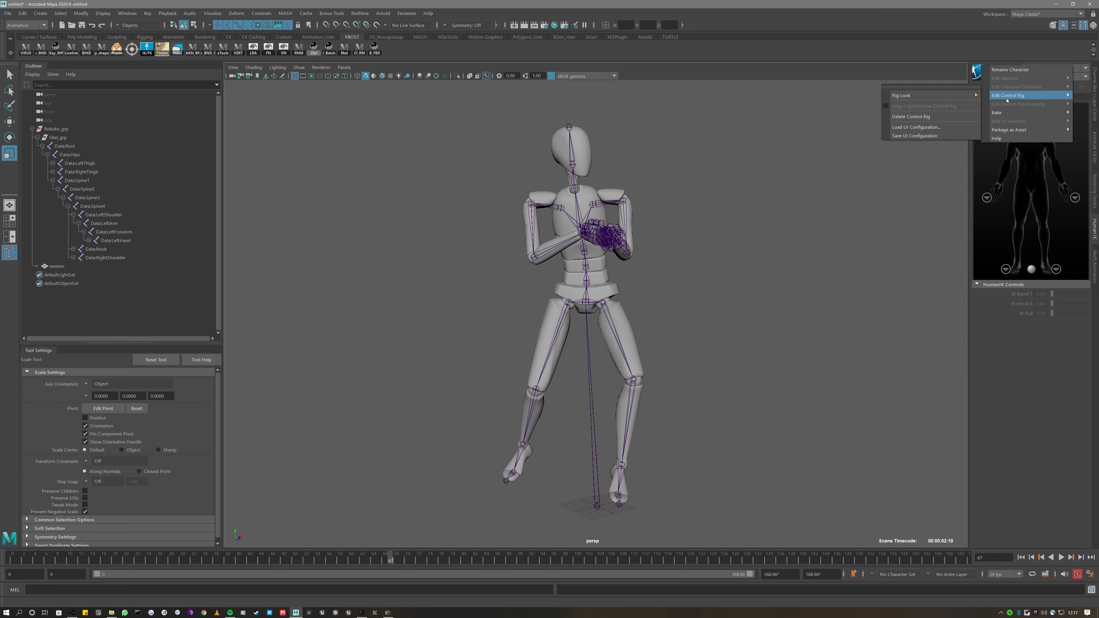
mouse_move(931, 96)
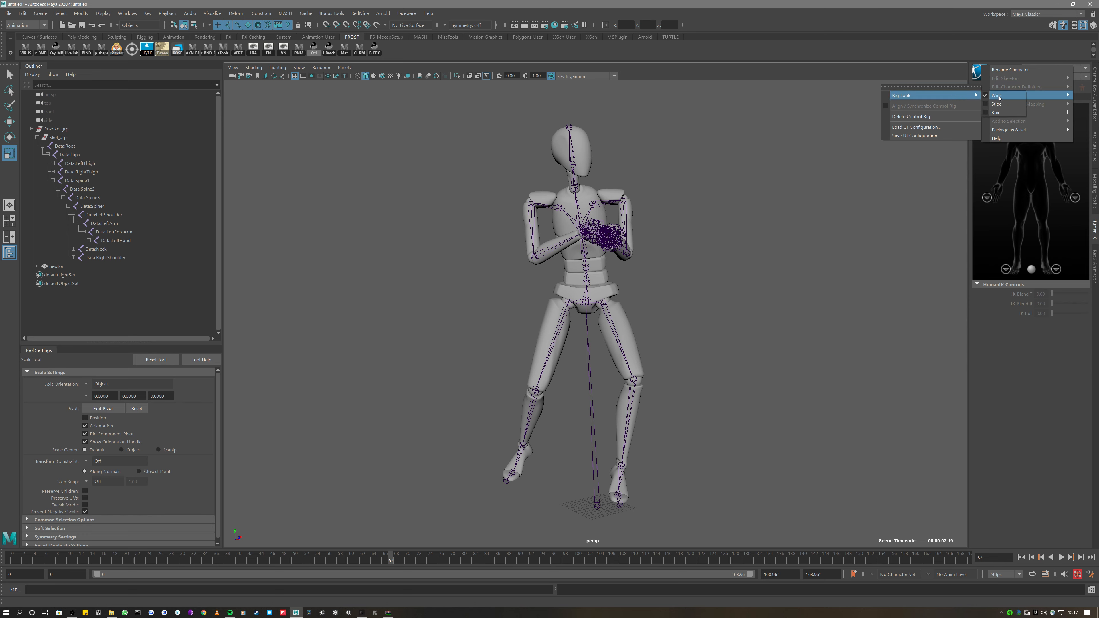
left_click(953, 26)
left_click(1006, 97)
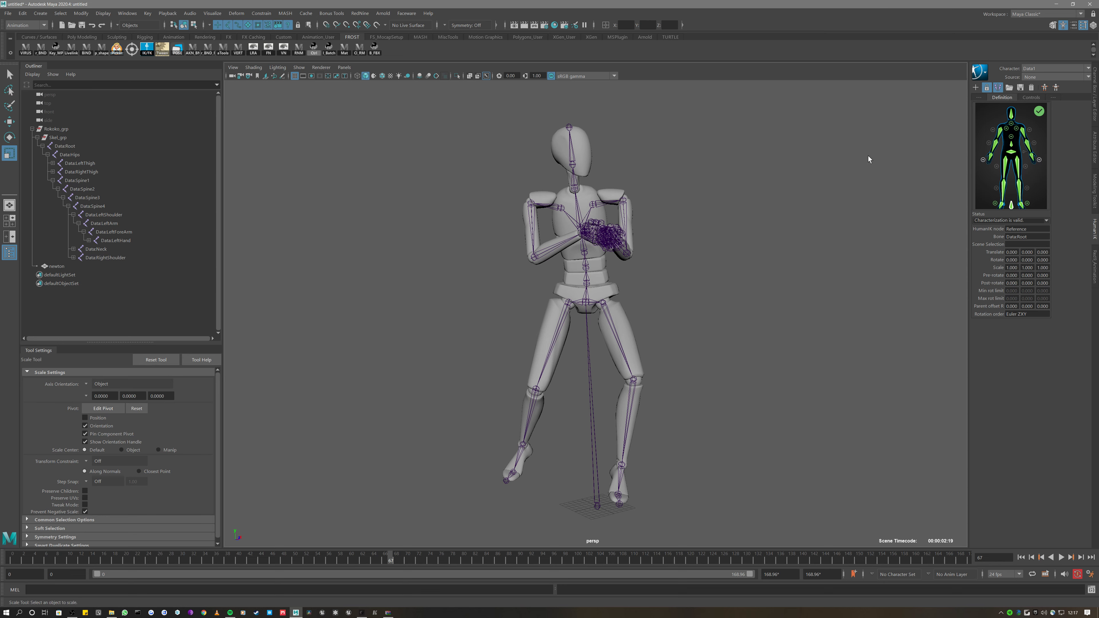
scroll(789, 227, "down", 3)
left_click_drag(763, 250, 681, 283, "alt")
left_click_drag(391, 547, 12, 557)
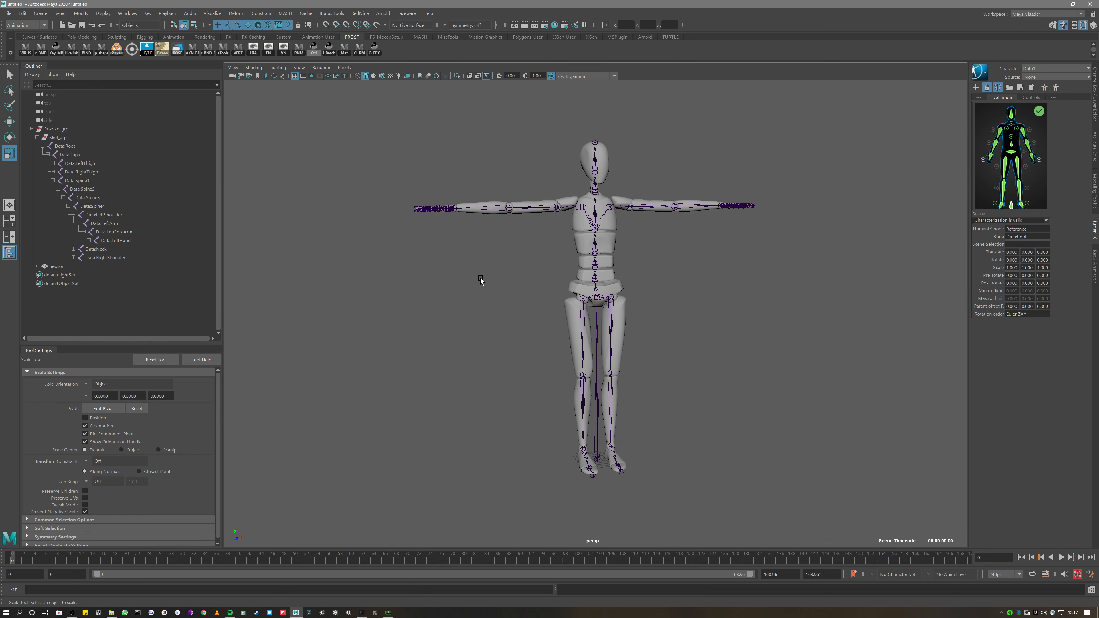
scroll(480, 278, "down", 2)
left_click_drag(471, 276, 489, 285, "alt")
scroll(489, 285, "up", 1)
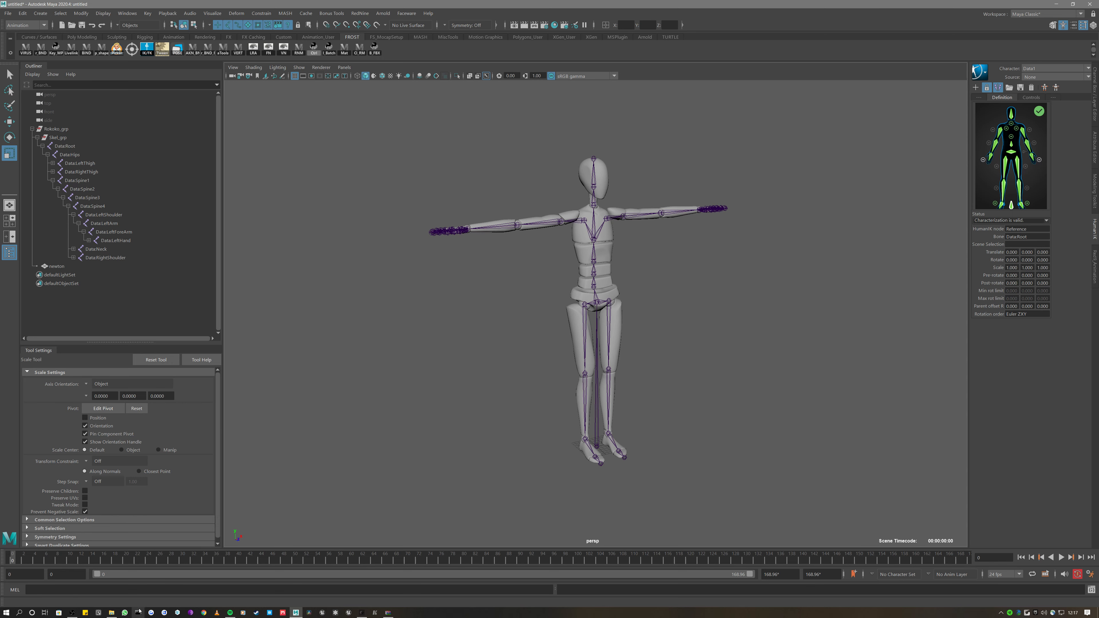
Bring up the Exports folder of ten FBX clips and open a new File Explorer window
left_click(111, 614)
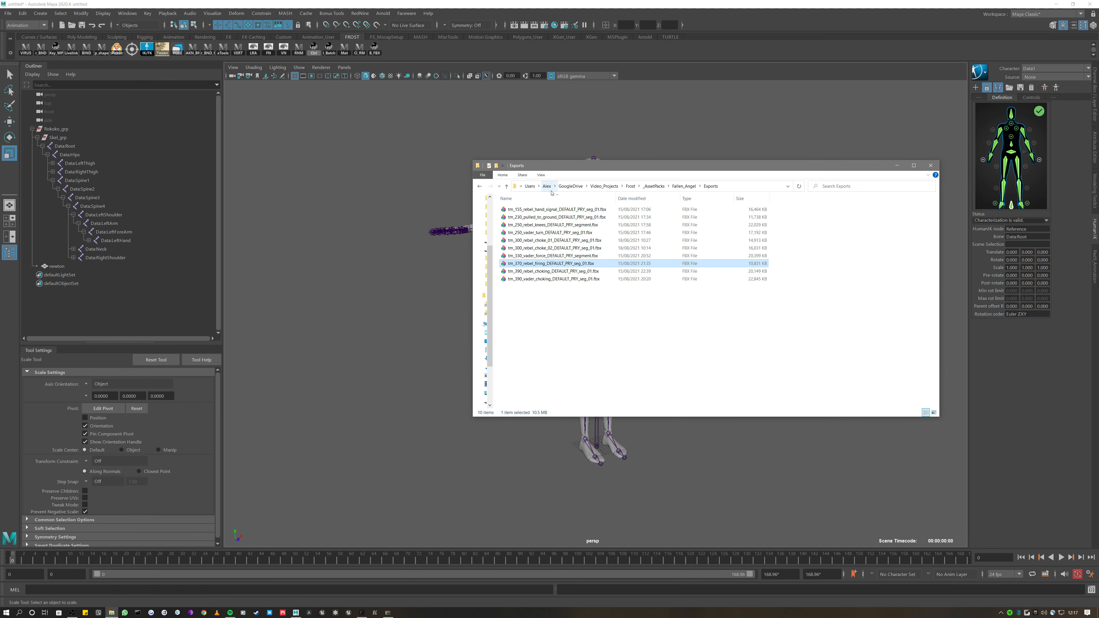
right_click(112, 612)
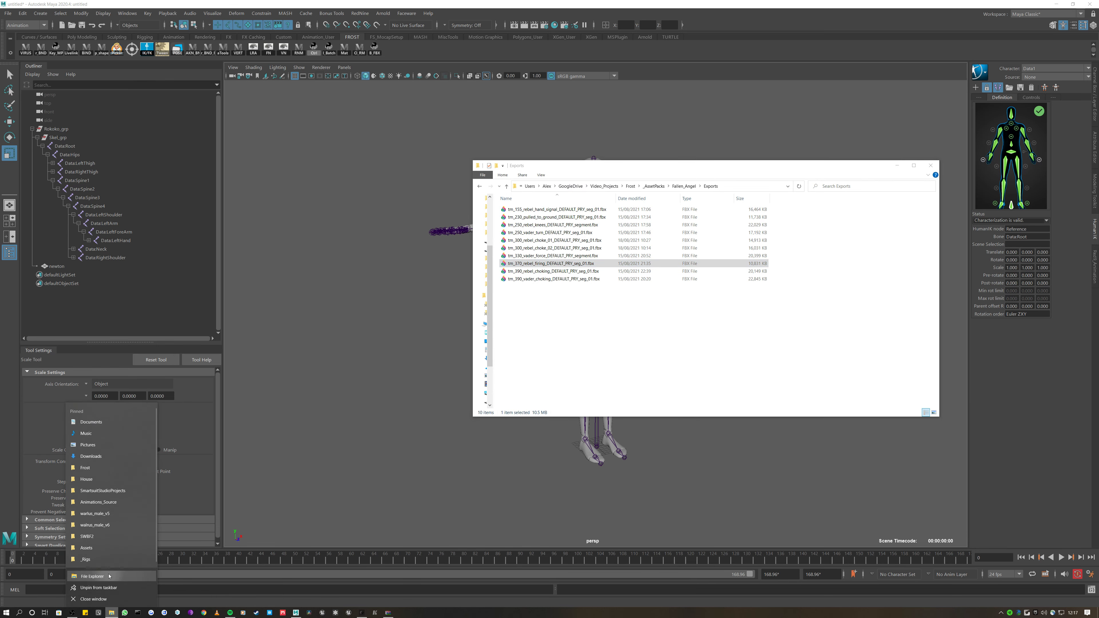
left_click(92, 580)
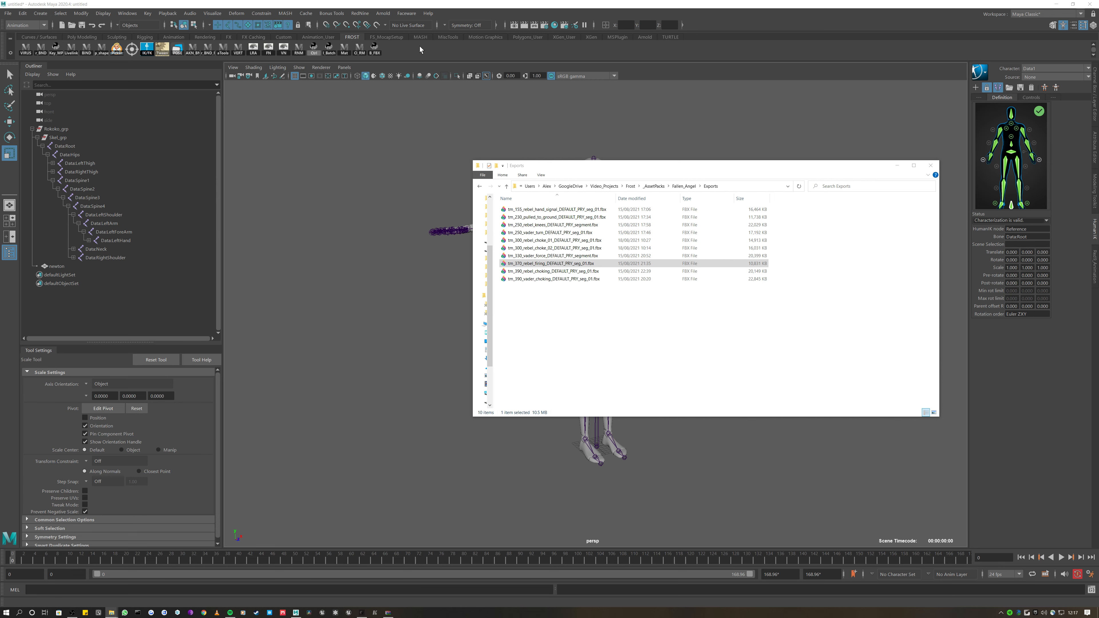
left_click(365, 13)
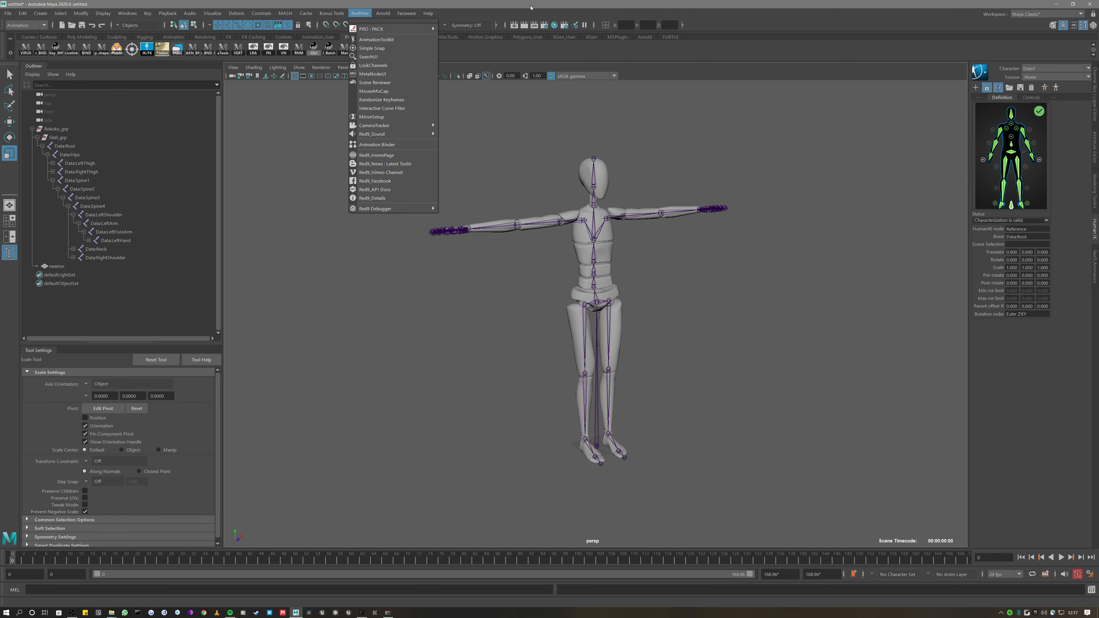
Open RedNine's Animation Binder window, move it aside, and close it
left_click(402, 146)
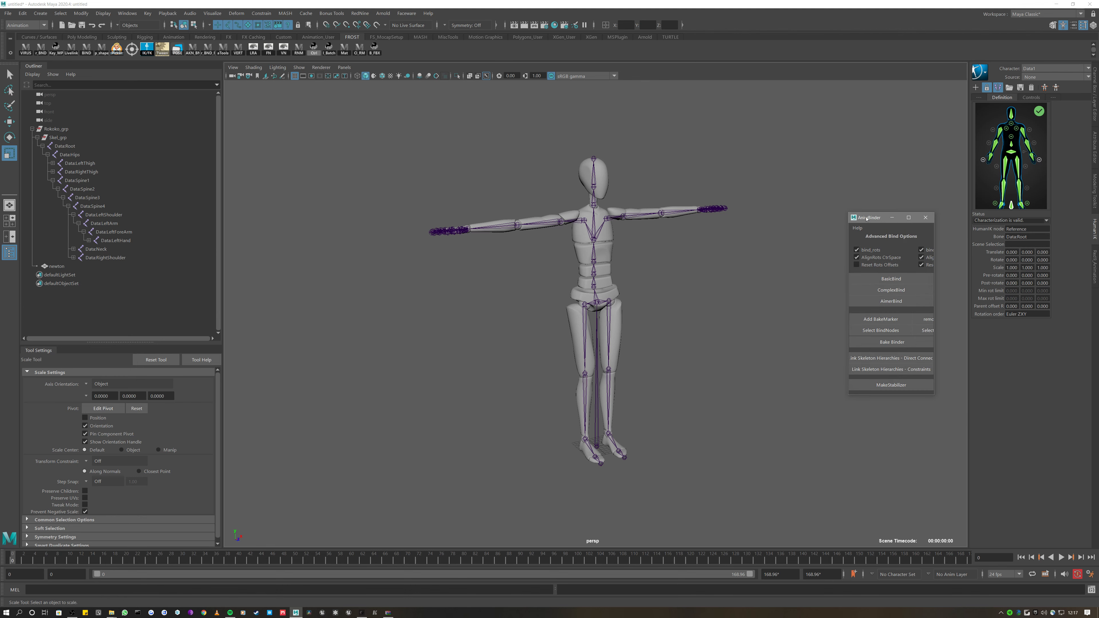
left_click_drag(867, 219, 492, 181)
left_click(552, 180)
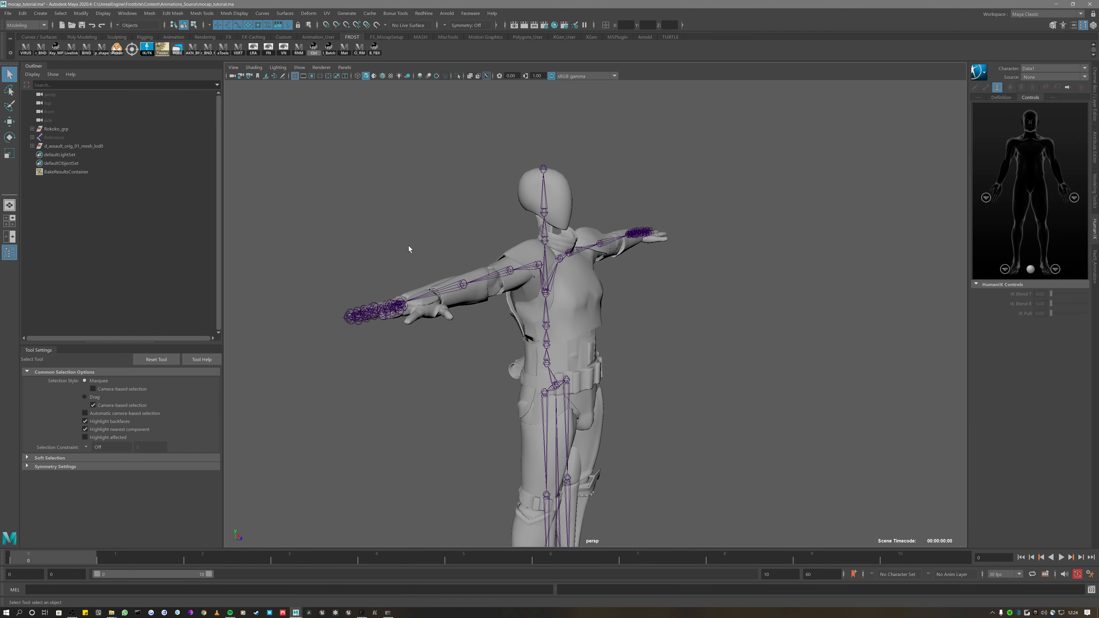
Select the Reference skeleton and switch its Visibility channel on in the Channel Box
left_click_drag(427, 238, 407, 272, "alt")
left_click(47, 137)
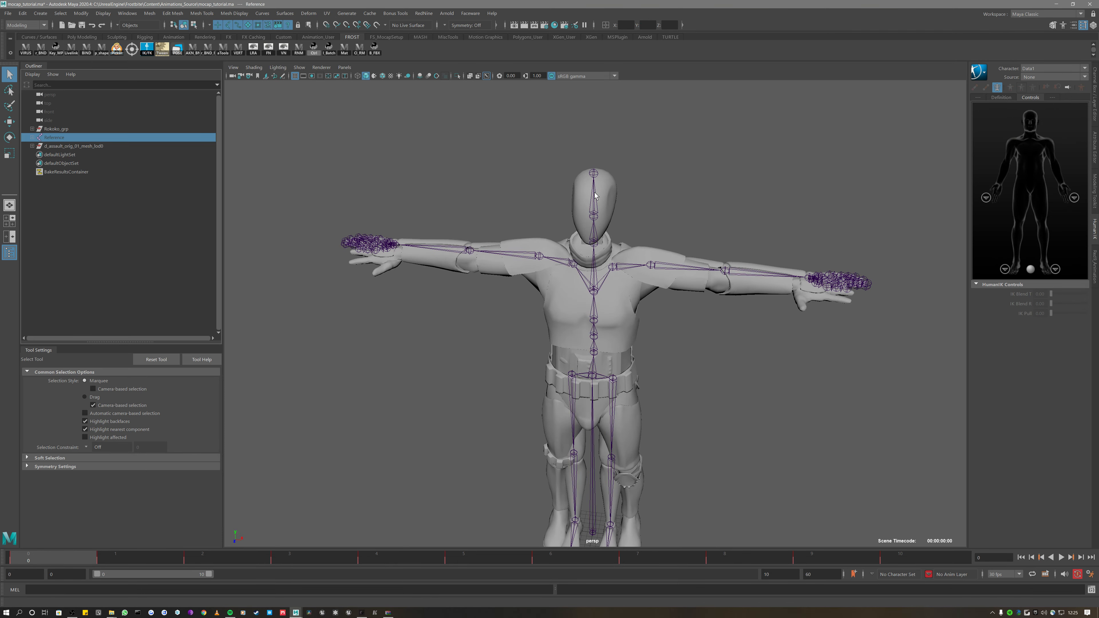
key("ctrl+a")
key("ctrl+a")
left_click(1047, 153)
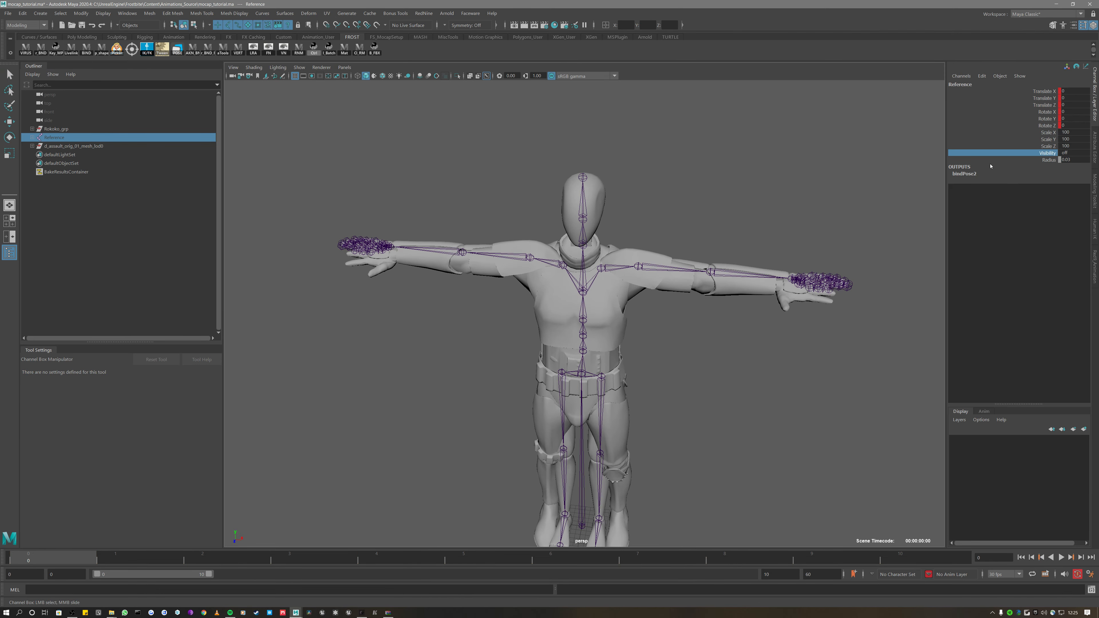
middle_click_drag(991, 166, 840, 165)
Orbit around the stormtrooper to inspect the green Reference joints, keeping Reference selected
left_click_drag(803, 185, 776, 207, "alt")
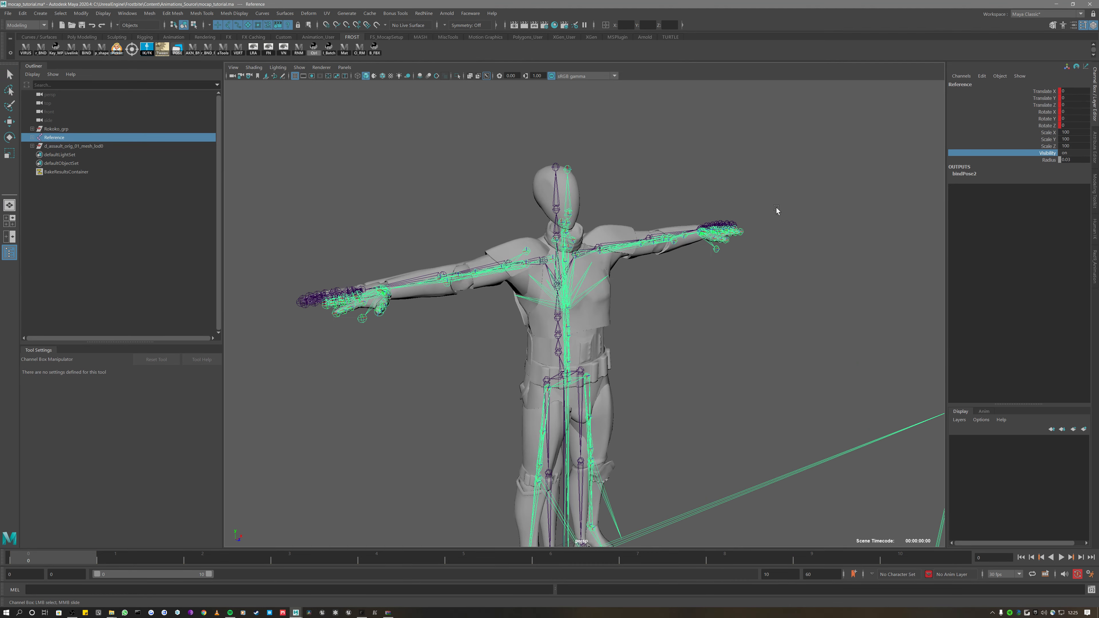
left_click_drag(716, 250, 669, 305, "alt")
left_click_drag(584, 288, 798, 146, "alt")
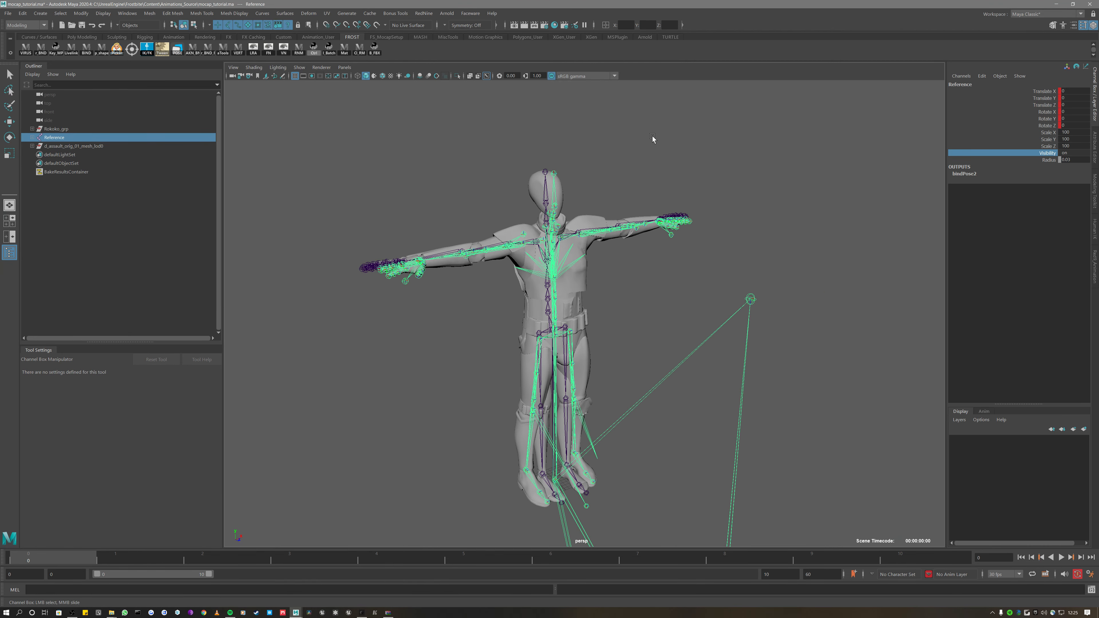
left_click_drag(338, 151, 418, 171, "alt")
middle_click_drag(404, 191, 371, 163, "alt")
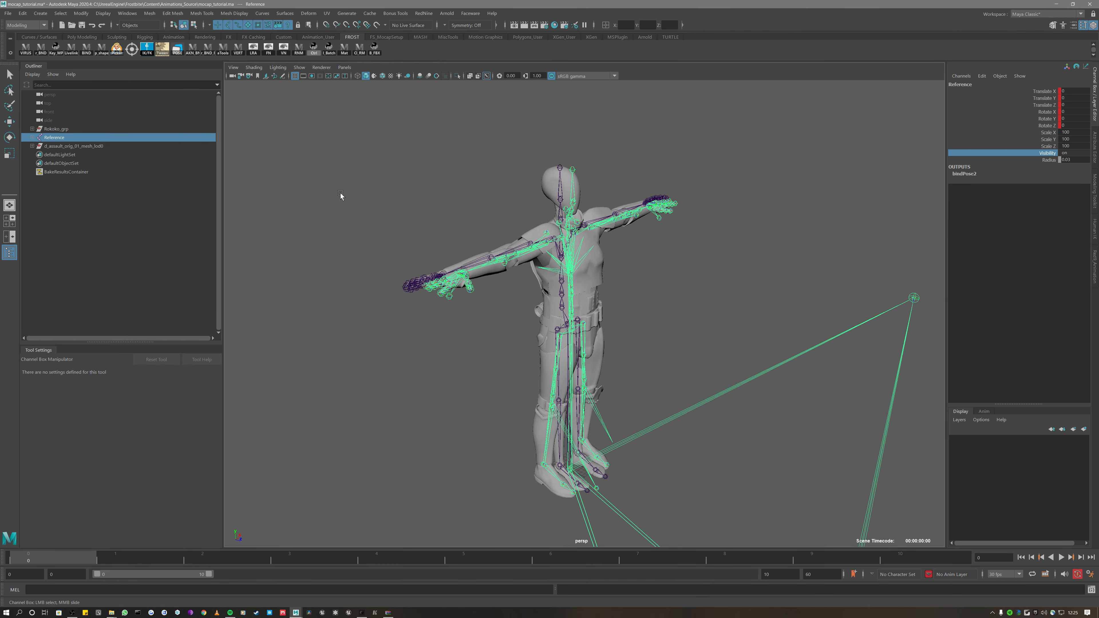
left_click(322, 152)
key("ctrl+z")
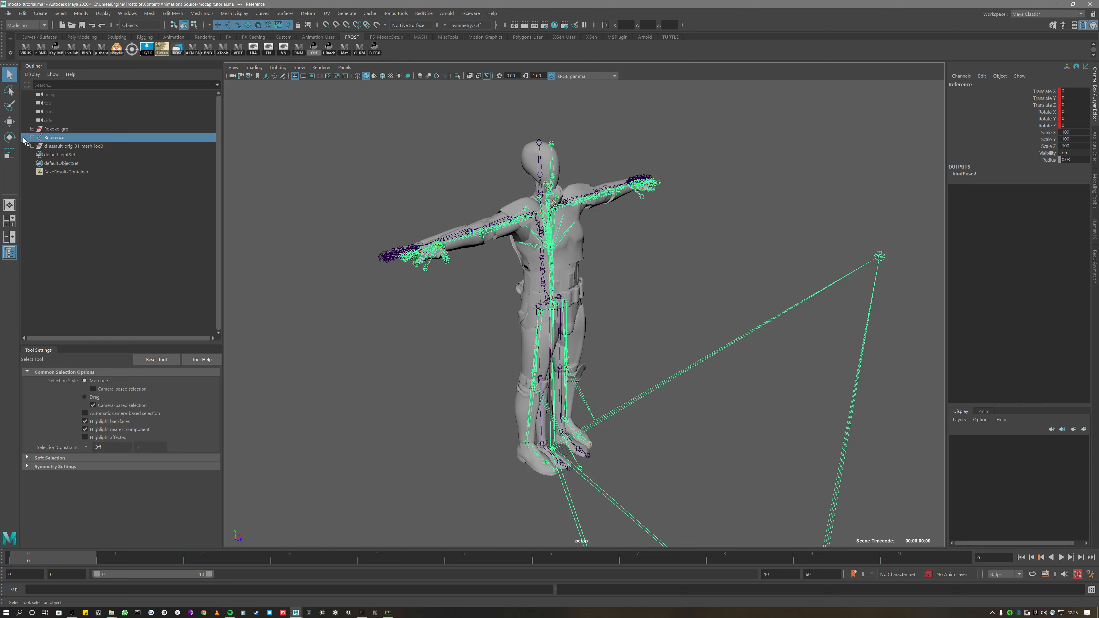
scroll(326, 175, "down", 1)
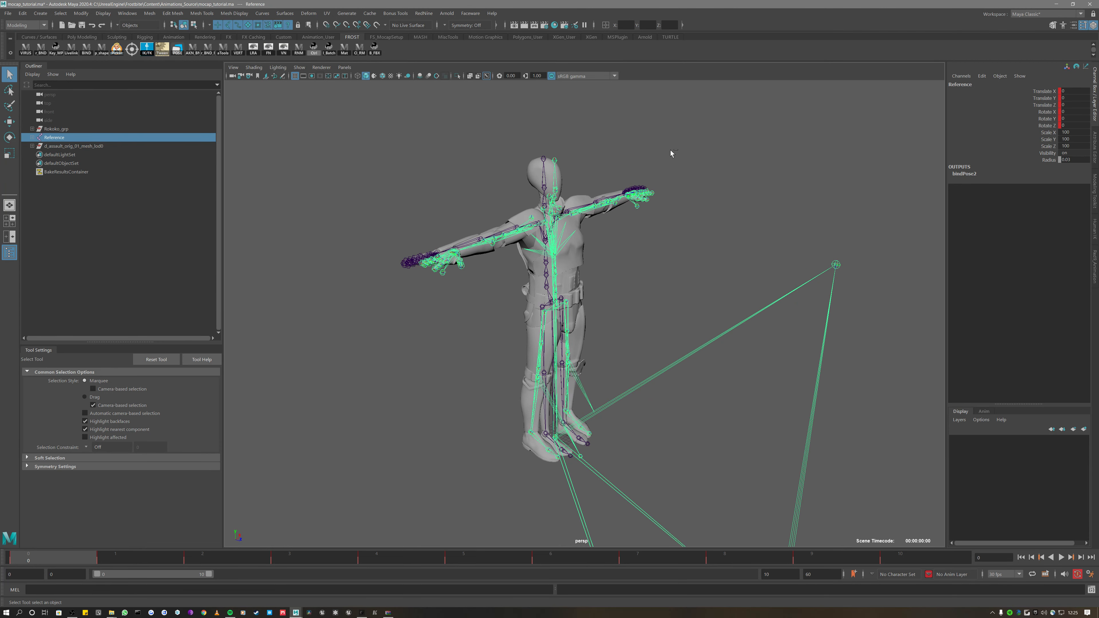
left_click(1095, 229)
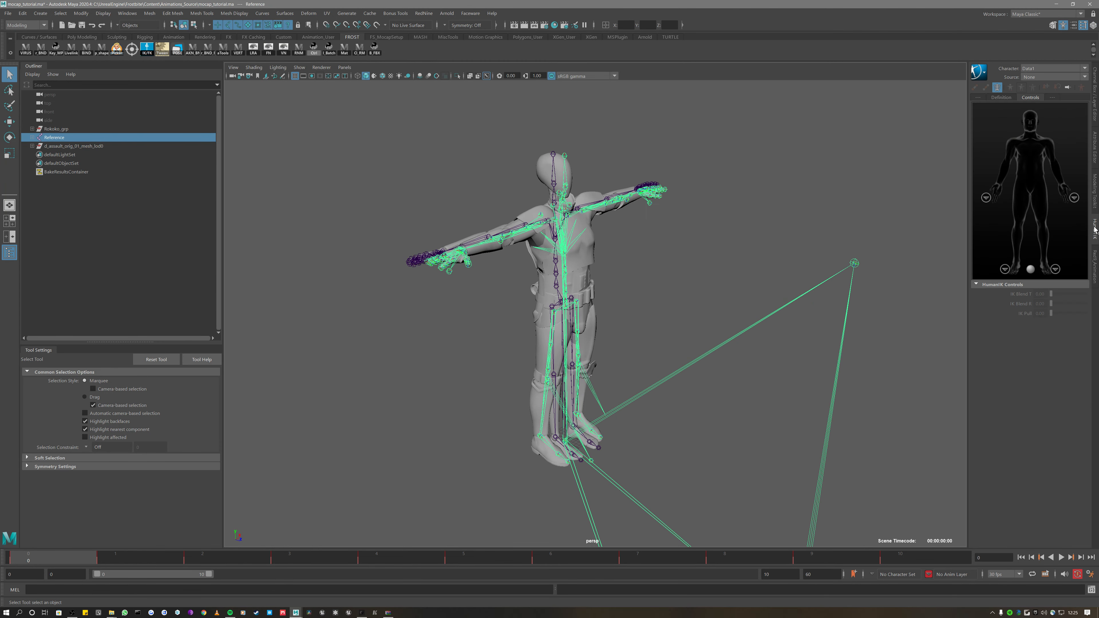
Show Data1's definition figure, select Reference, and extend the playback range to frames 0–60
left_click(1003, 97)
left_click(1011, 152)
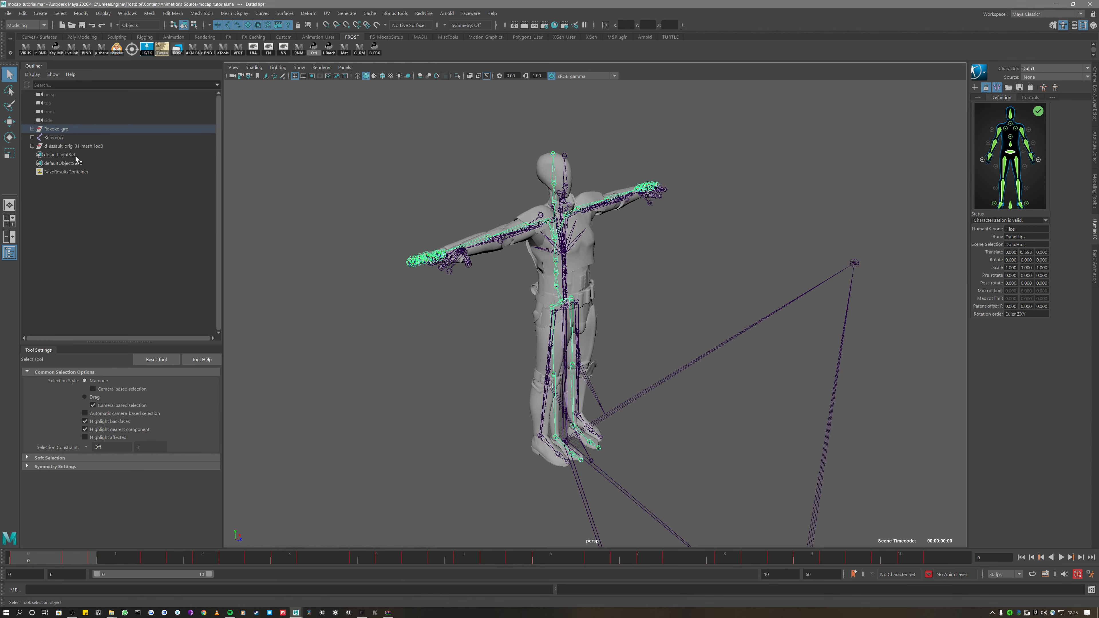
left_click(51, 138)
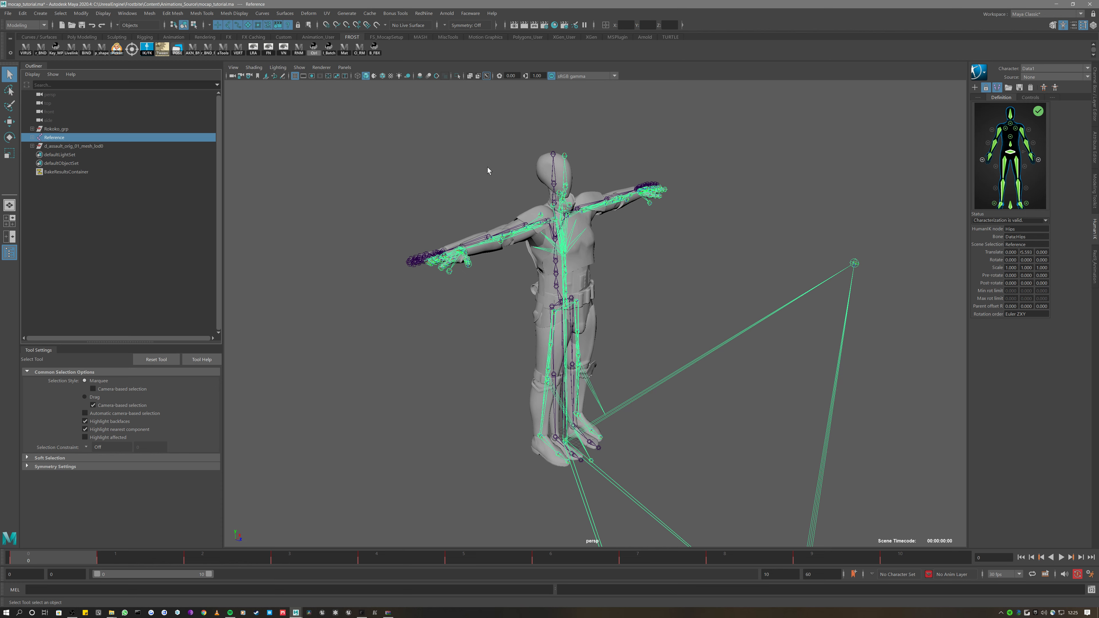
double_click(161, 577)
Frame the character from the front and select the RightShoulder joint with the rotate tool
scroll(490, 153, "up", 3)
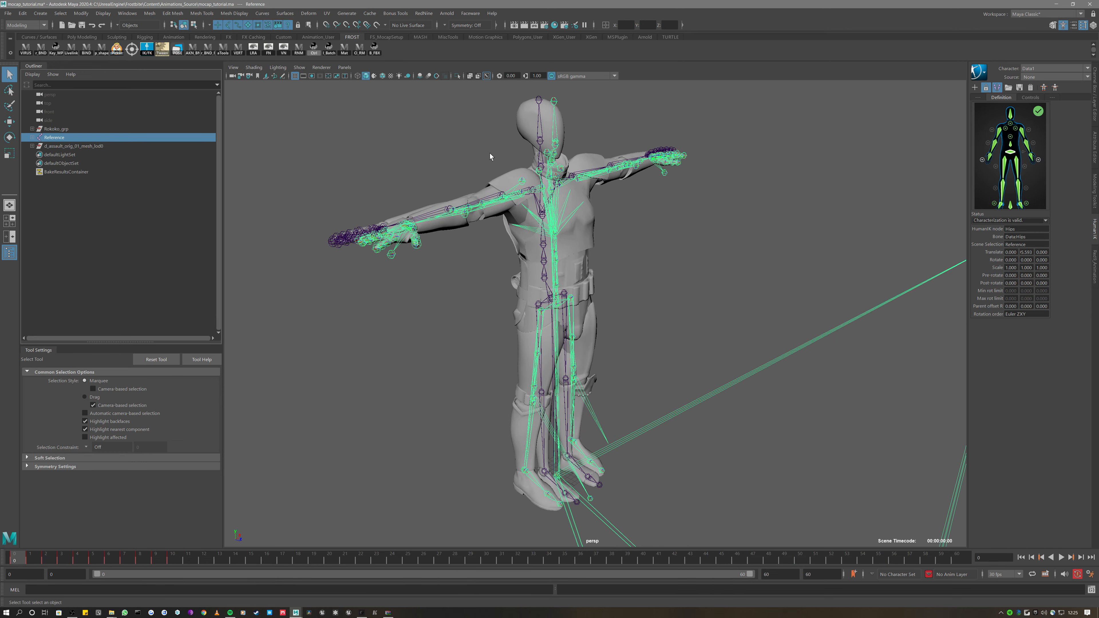
middle_click_drag(607, 197, 615, 246, "alt")
mouse_move(619, 247)
left_mouse_down("alt")
mouse_move(587, 238)
mouse_move(613, 236)
left_mouse_up("alt")
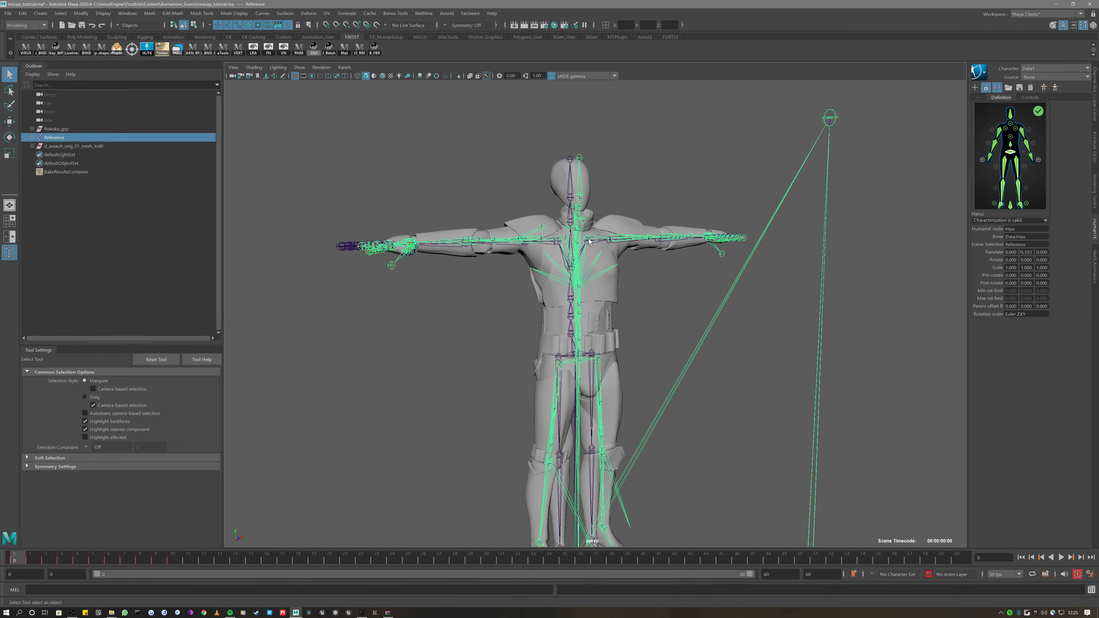
scroll(524, 246, "up", 1)
scroll(522, 241, "up", 2)
left_click(555, 202)
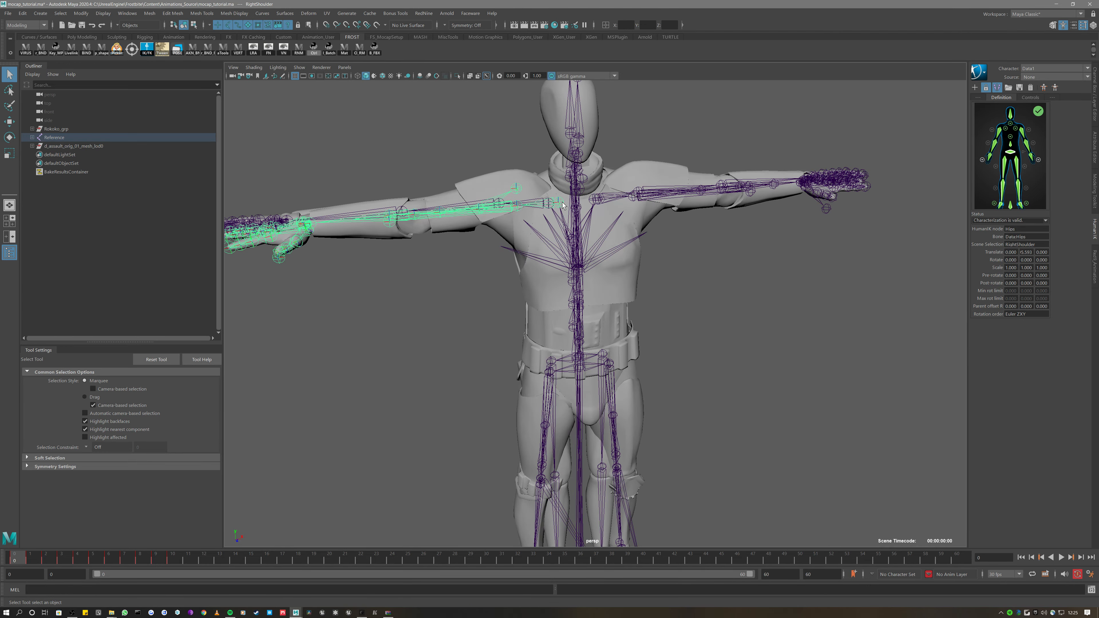
key("r")
key("ctrl+a")
key("e")
Toggle the four-view layout and back, orbit the character, and restore the HumanIK panel
left_click_drag(753, 202, 650, 239, "alt")
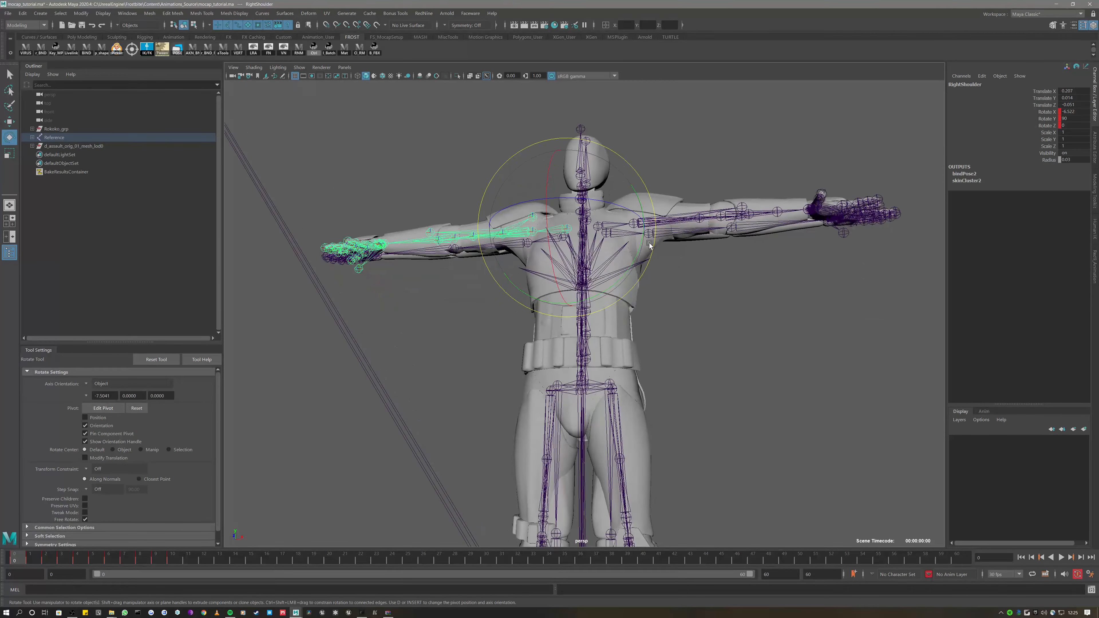
key("space")
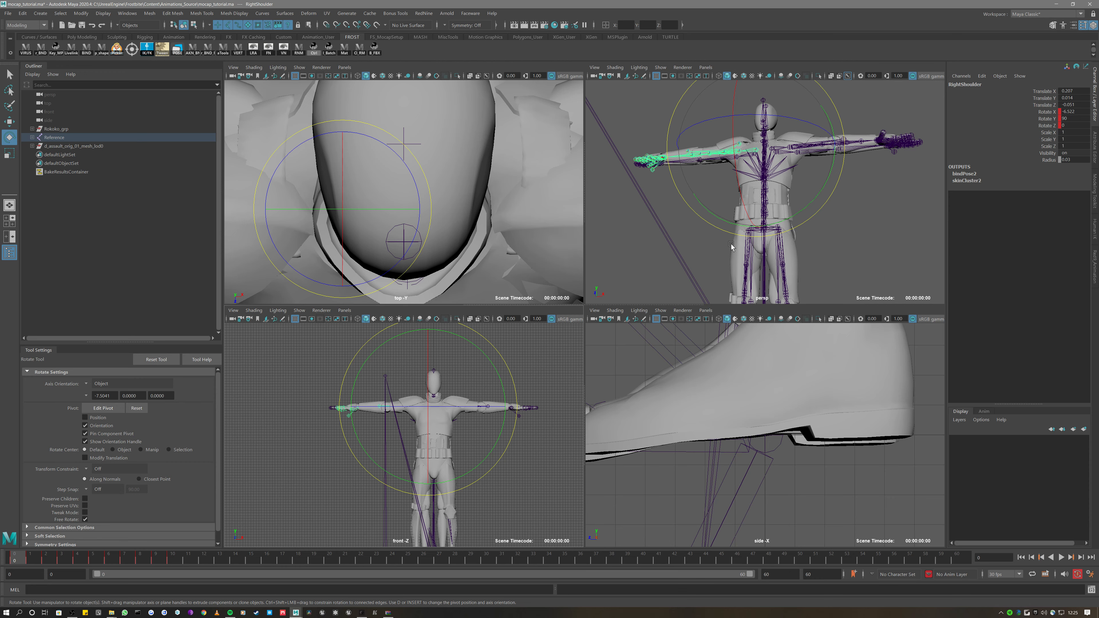
key("space")
left_click_drag(849, 275, 724, 314, "alt")
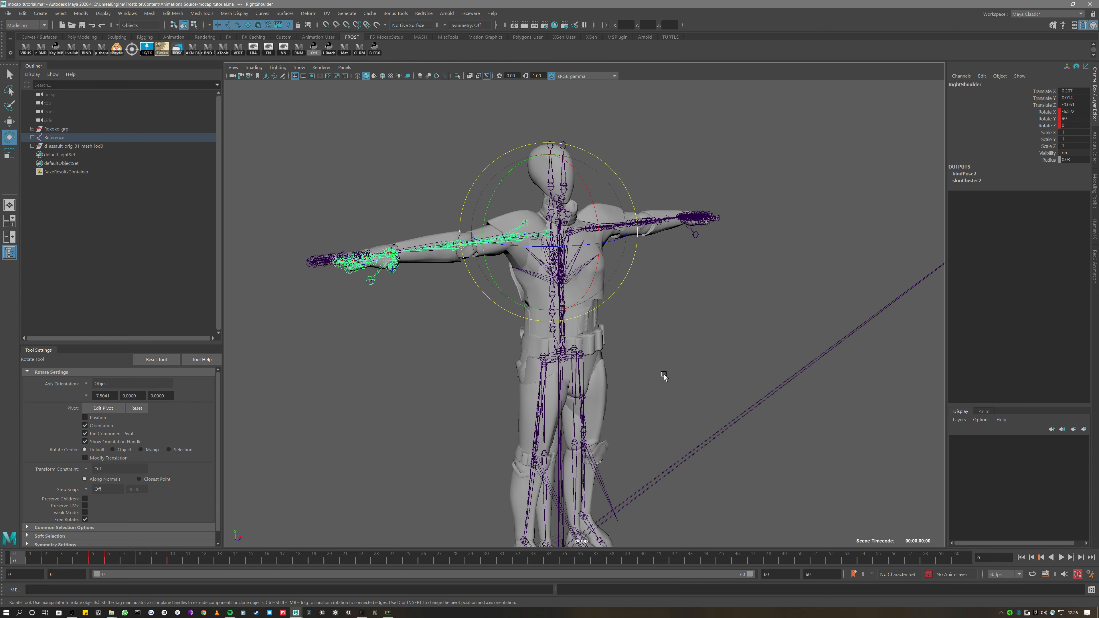
left_click_drag(647, 390, 654, 258, "alt")
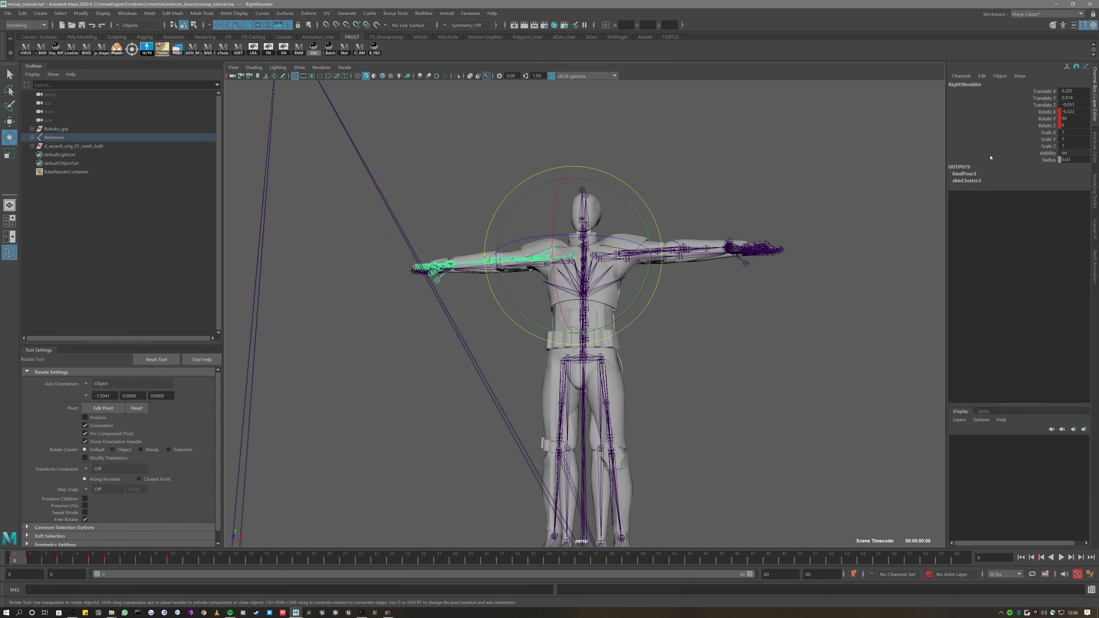
left_click(1092, 230)
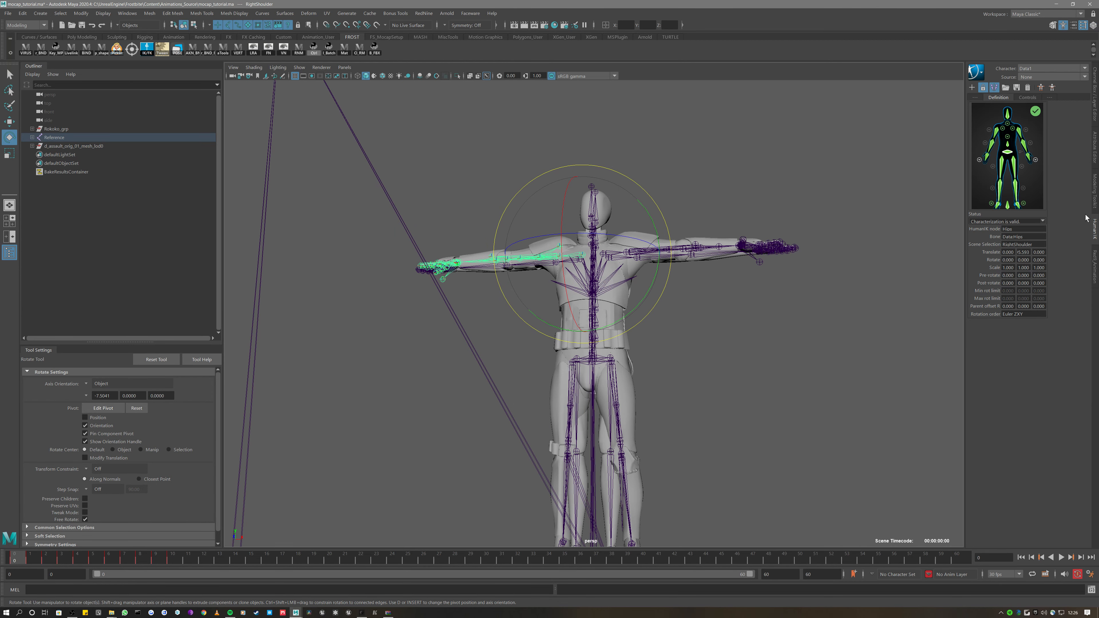
Create a new character definition, Character1, and assign the Reference node to its hips slot
left_click(972, 88)
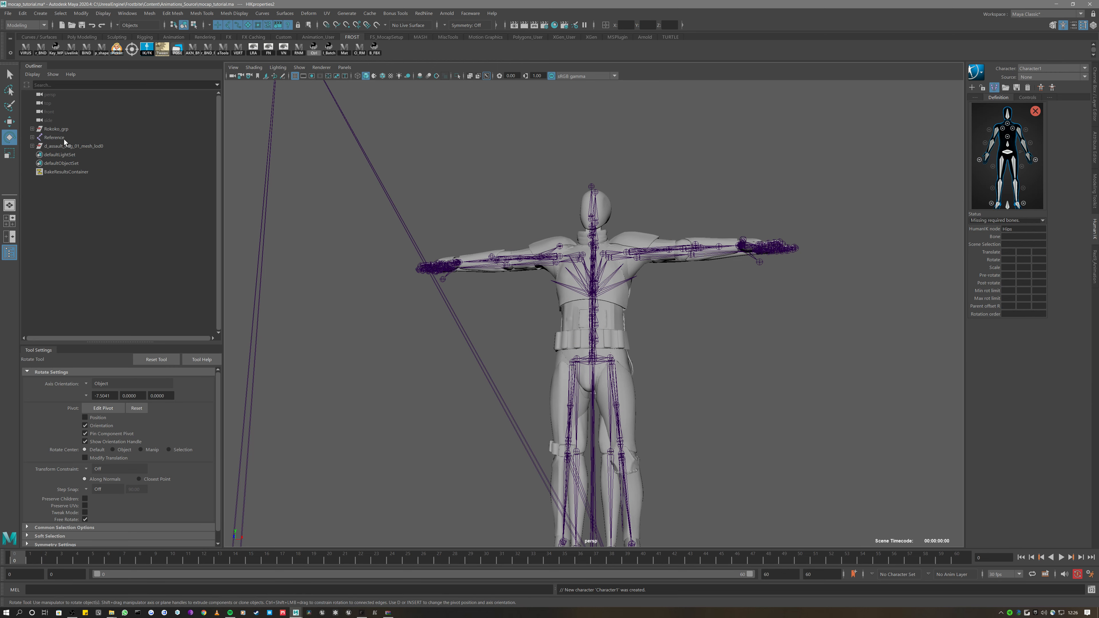
left_click(33, 137)
left_click(32, 137)
left_click(50, 138)
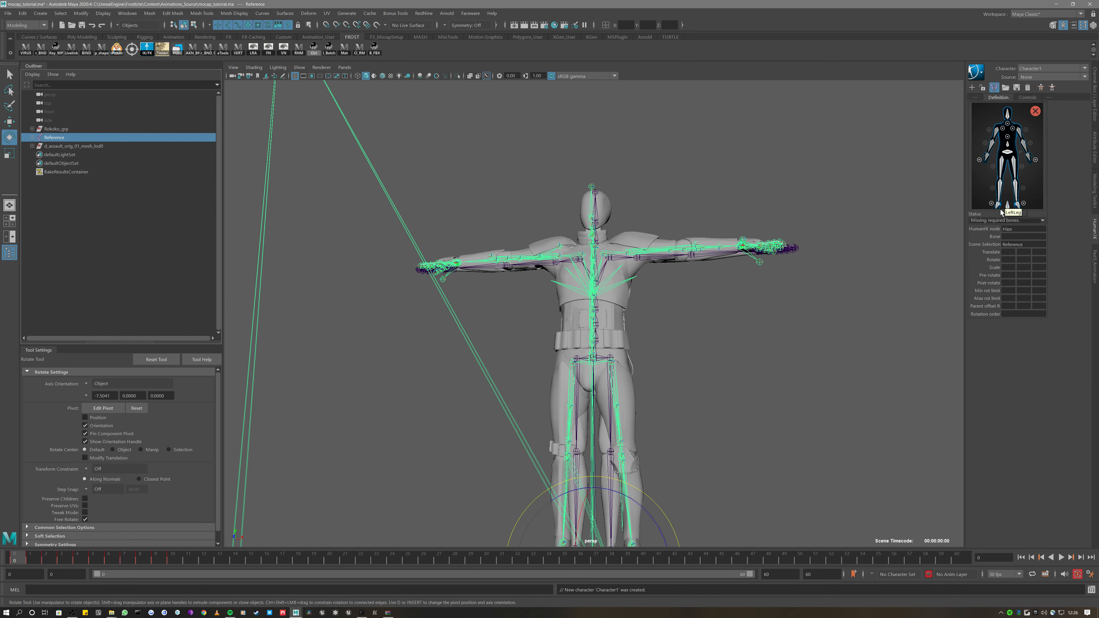
right_click(1012, 206)
left_click(1039, 210)
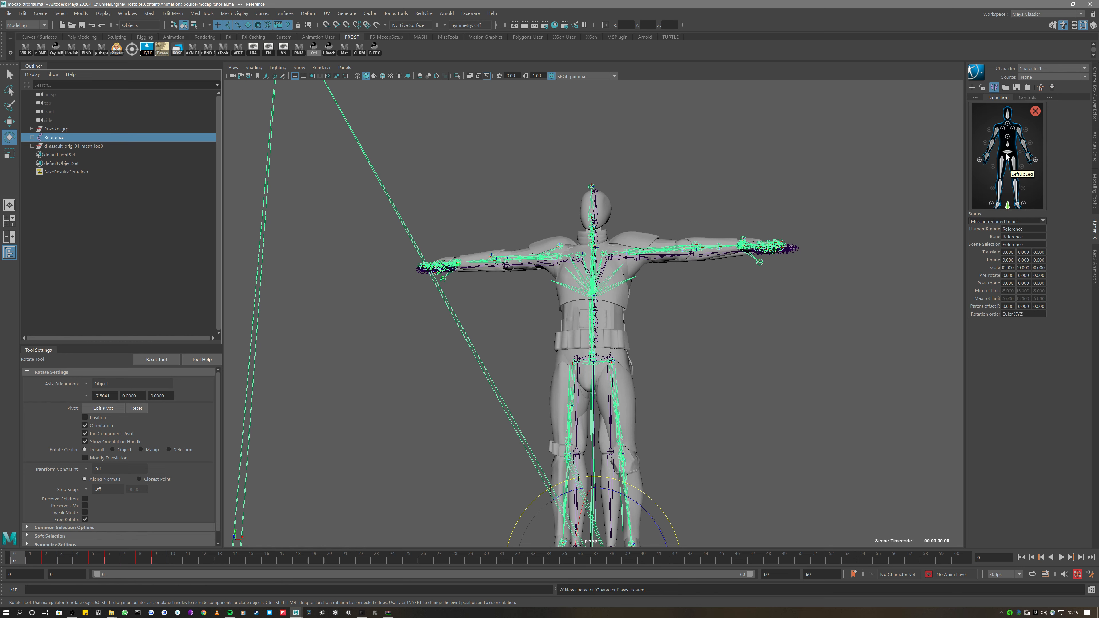
Reassign Character1's hips slot to the Reference skeleton's Hips joint
left_click(32, 137)
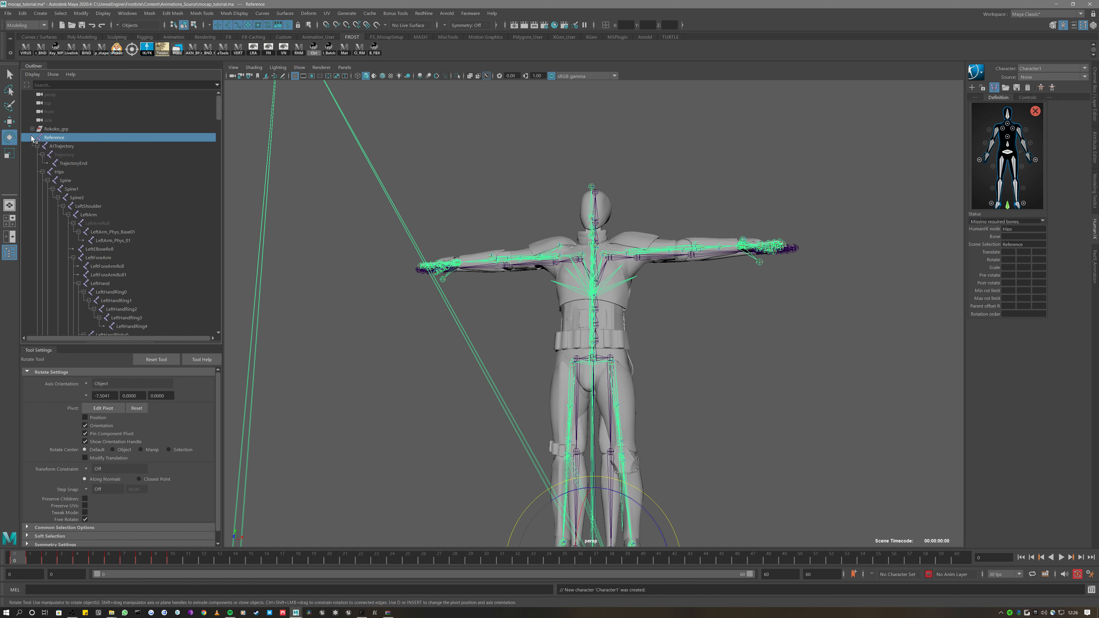
left_click(48, 172)
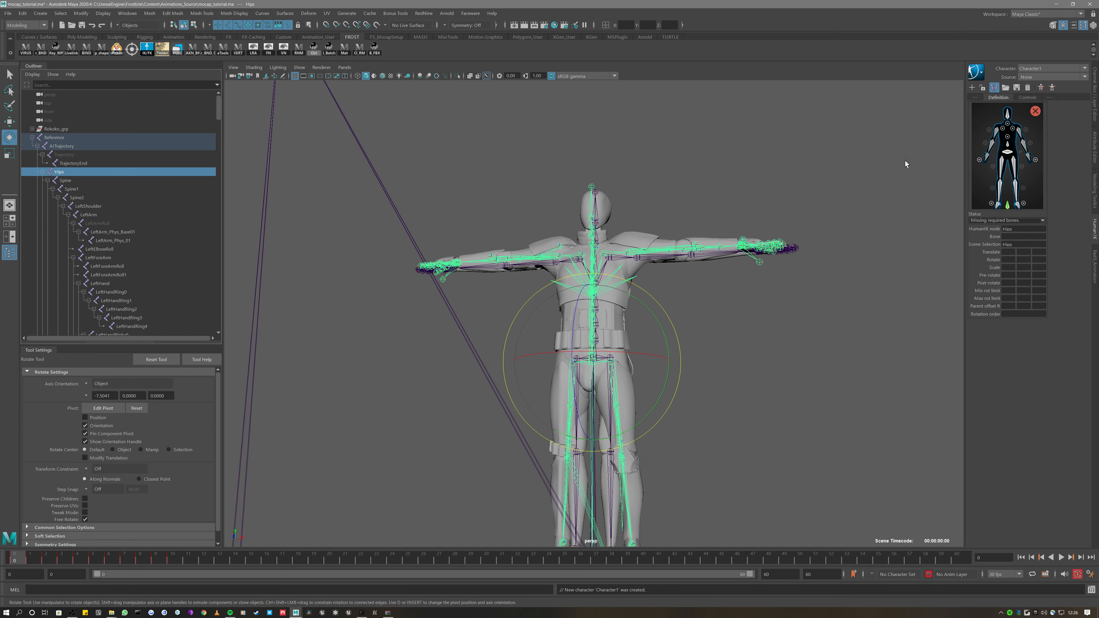
right_click(1008, 152)
left_click(1039, 156)
Map the Spine joint to Character1's spine slot
left_click(73, 180)
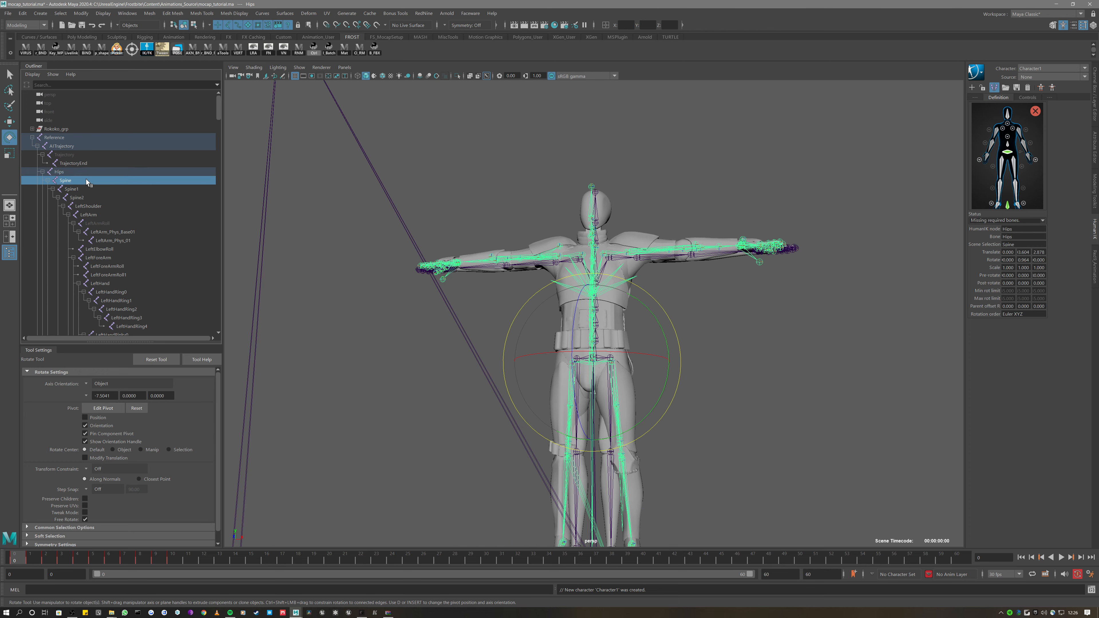
right_click(1009, 145)
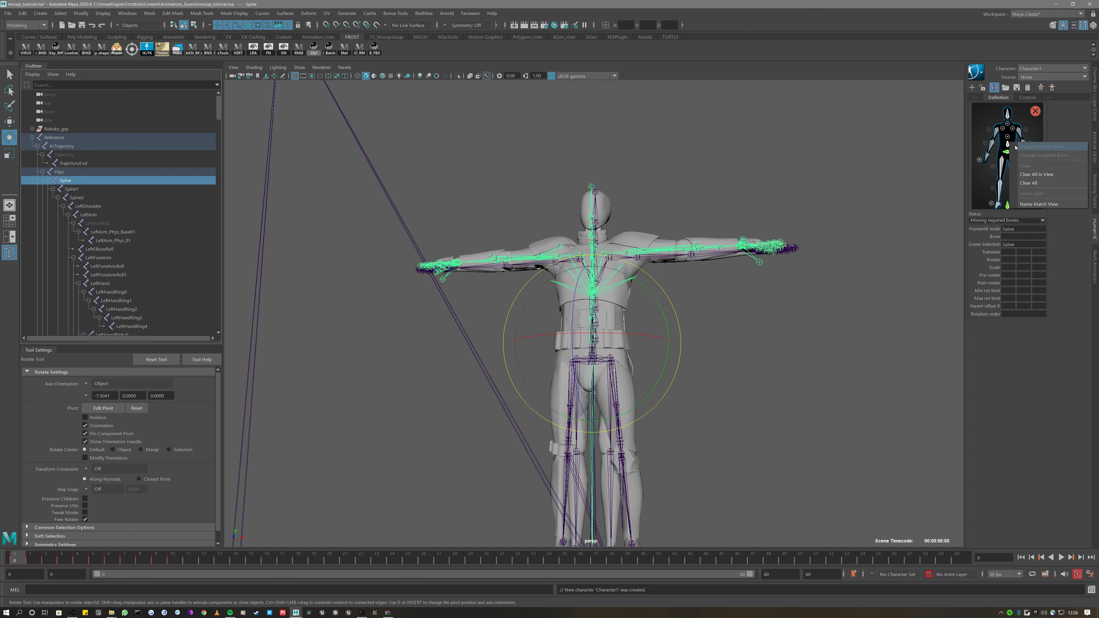
left_click(1042, 147)
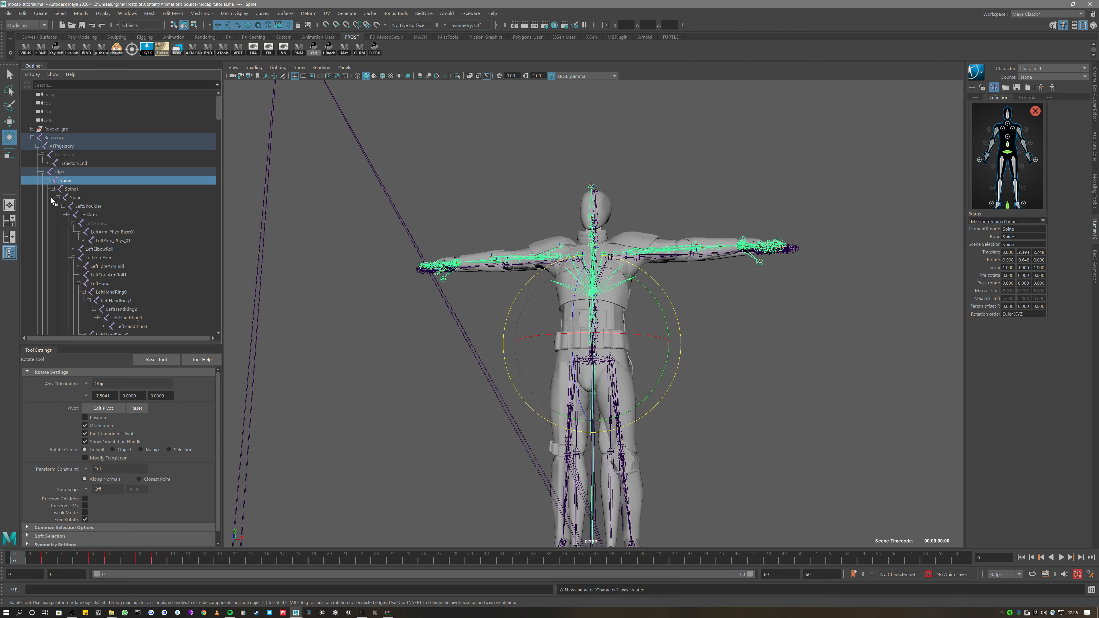
left_click(192, 187)
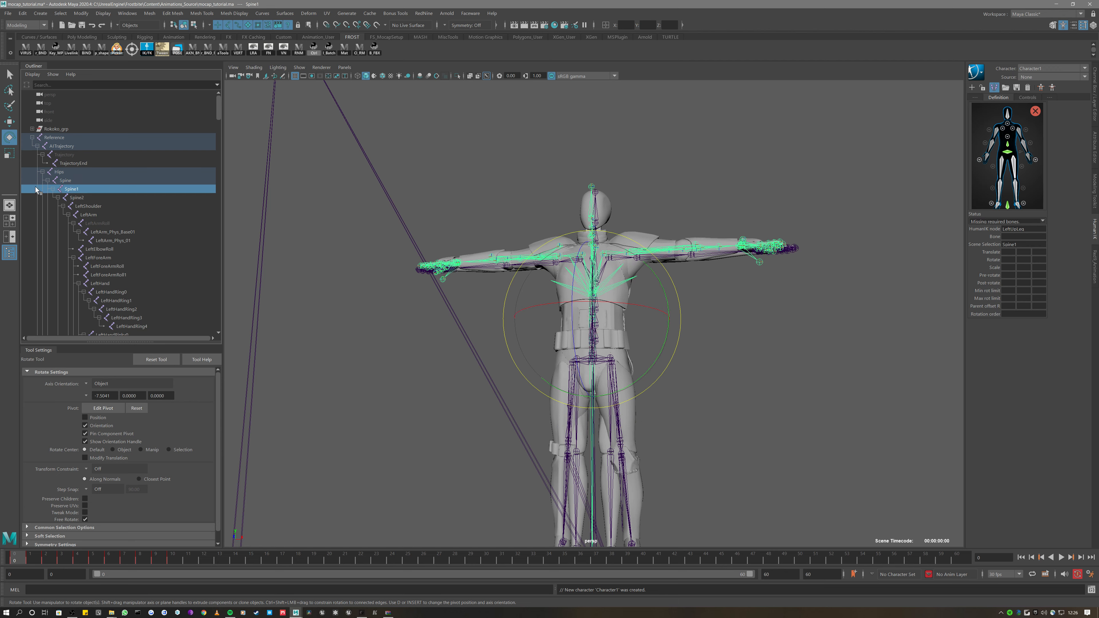
left_click(47, 181)
left_click(48, 189)
Map LeftUpLeg and LeftLeg to the left upper-leg and lower-leg slots
left_click(78, 190)
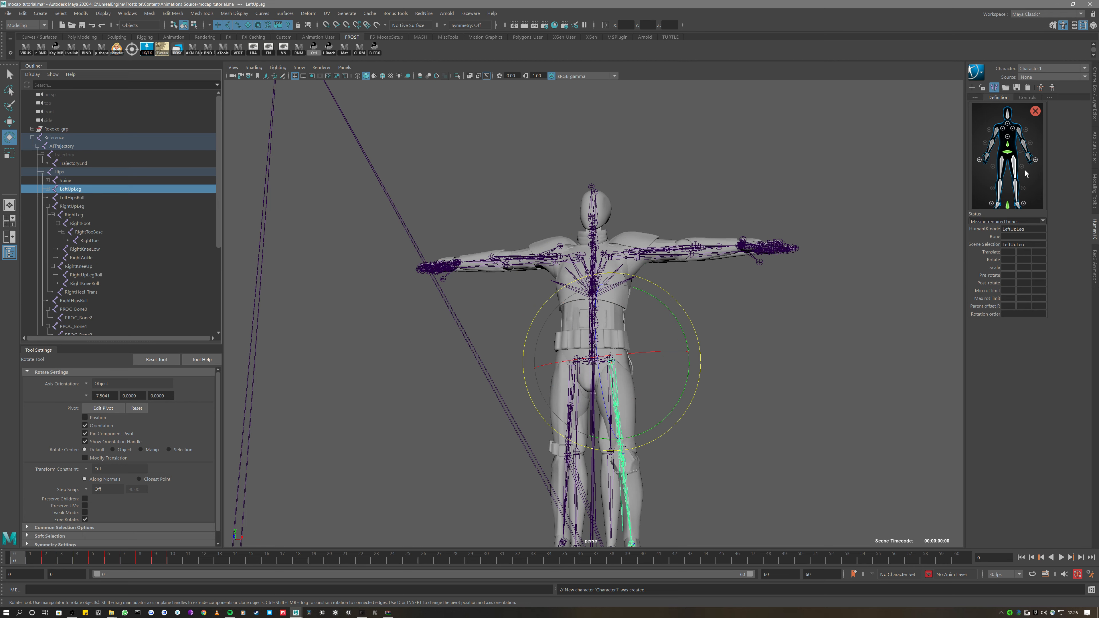
right_click(1016, 163)
right_click(1012, 163)
left_click(1012, 163)
right_click(1014, 160)
left_click(1024, 164)
left_click(48, 206)
left_click(48, 188)
left_click(73, 198)
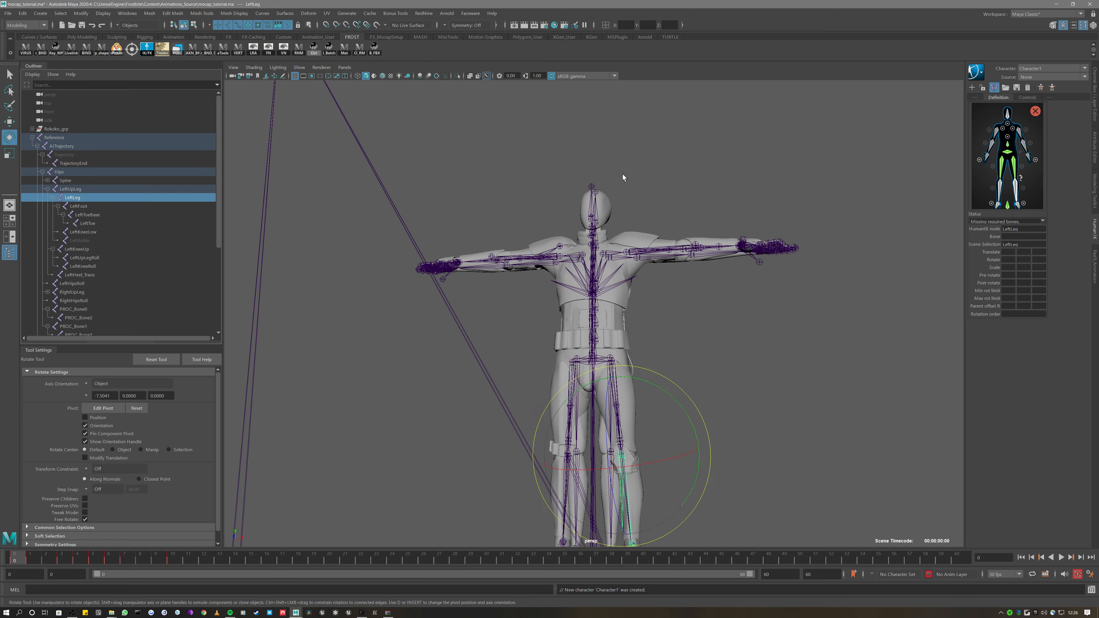
right_click(1015, 187)
left_click(1048, 191)
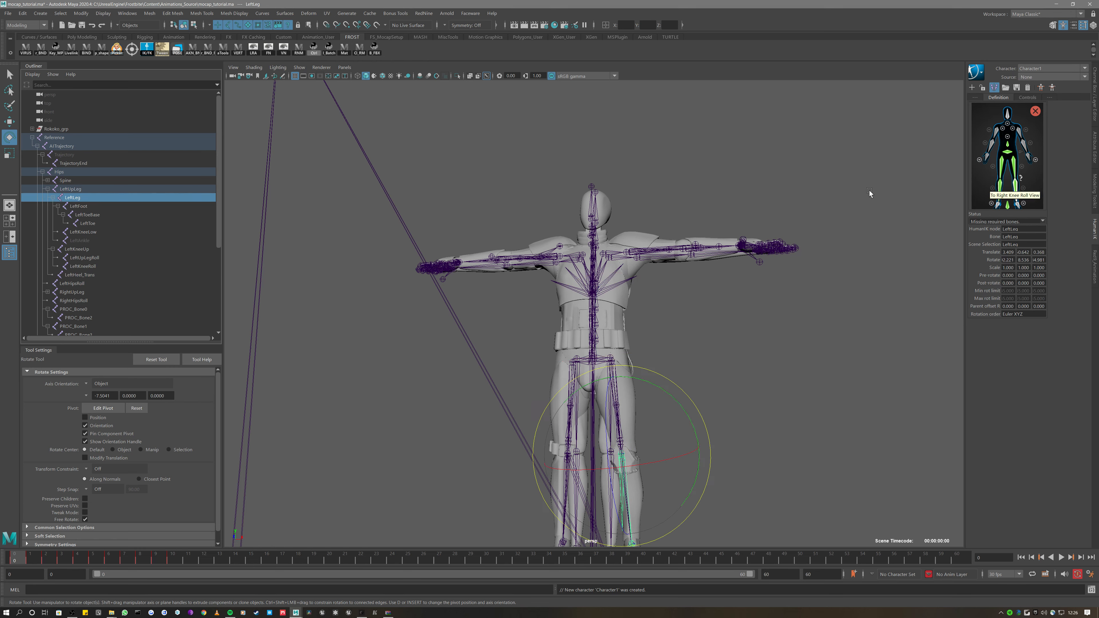
Map LeftFoot and LeftToeBase to the left foot and toe-base slots using the foot detail figure
left_click(86, 206)
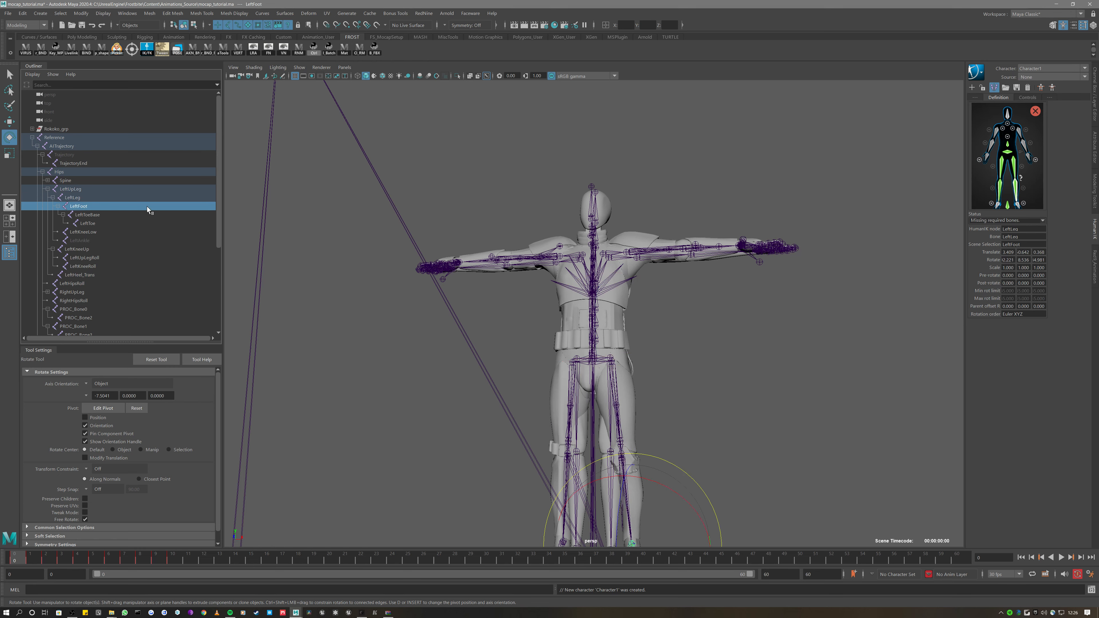
right_click(1023, 209)
left_click(1025, 211)
left_click(1023, 204)
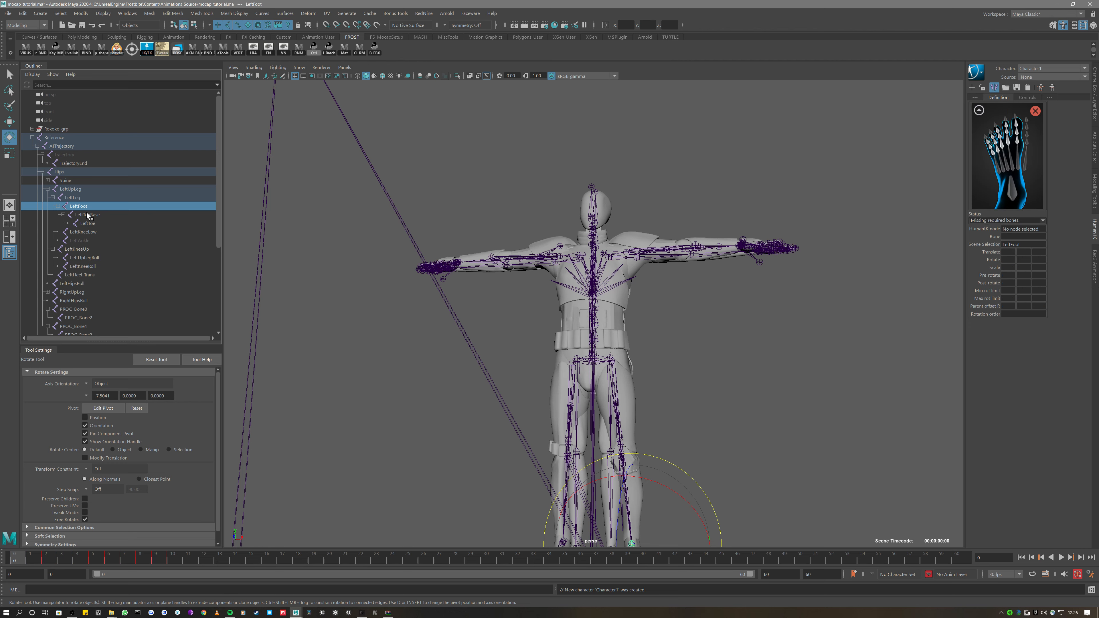
left_click(88, 216)
right_click(1011, 189)
left_click(1025, 194)
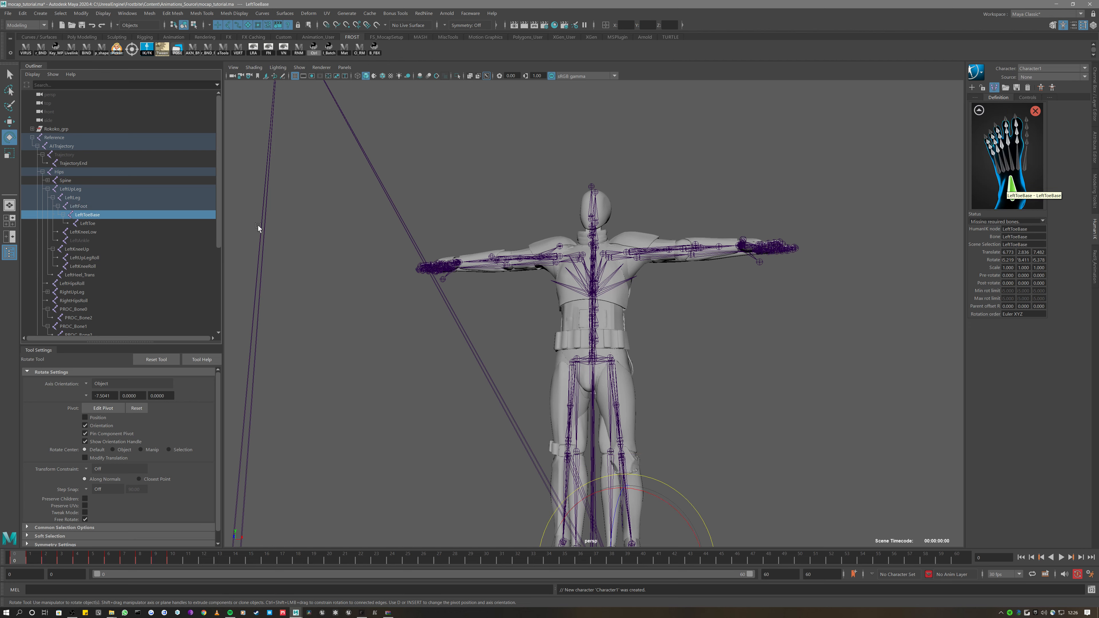
left_click(88, 224)
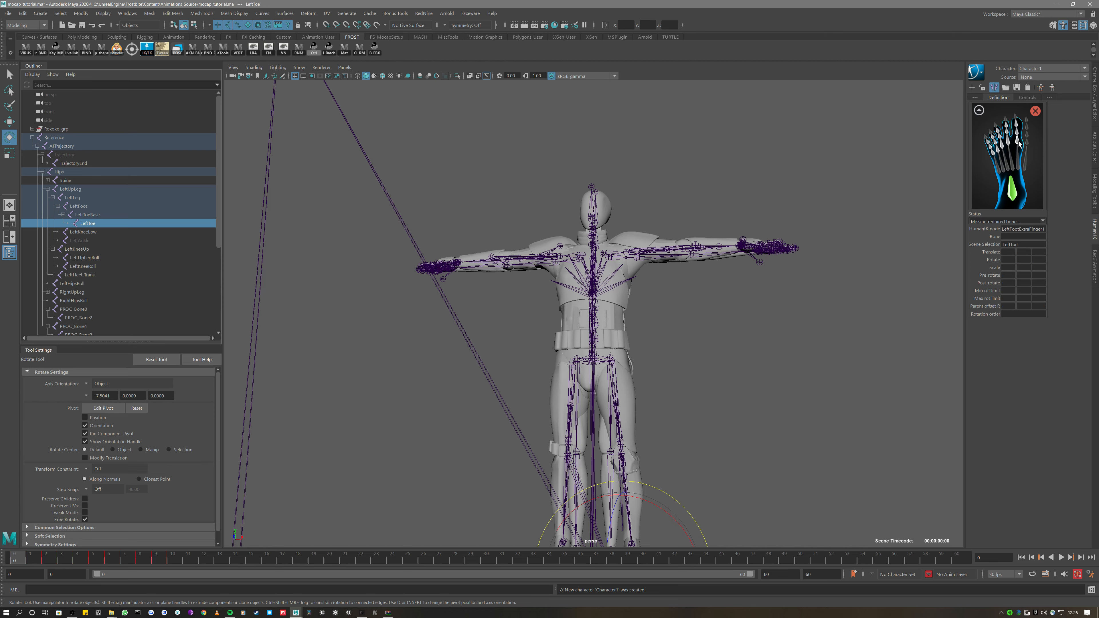
left_click(979, 110)
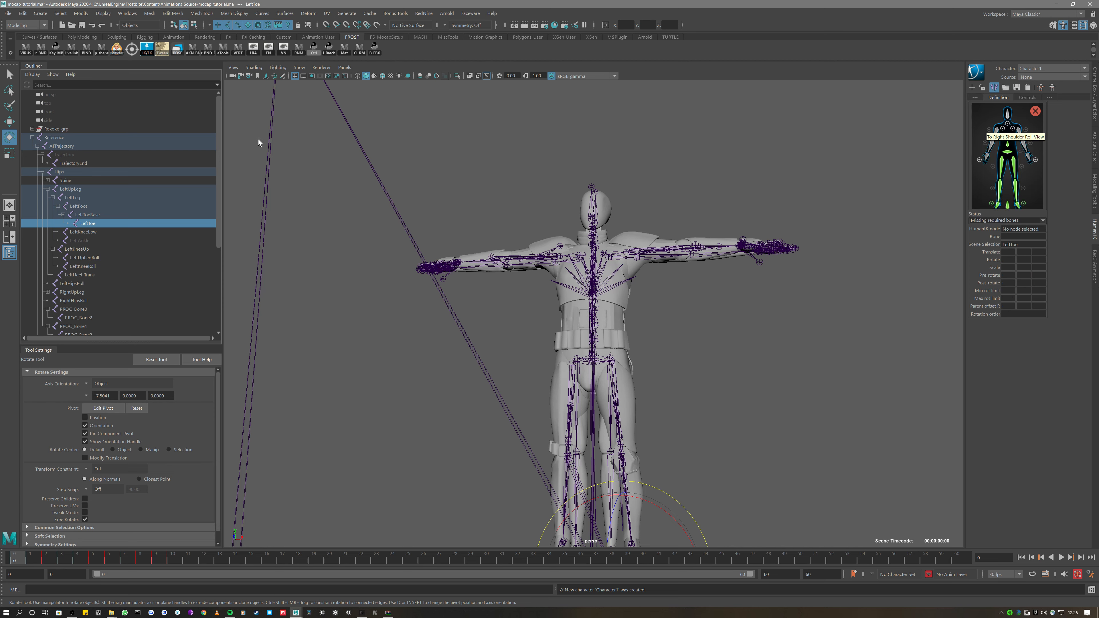
left_click(42, 172)
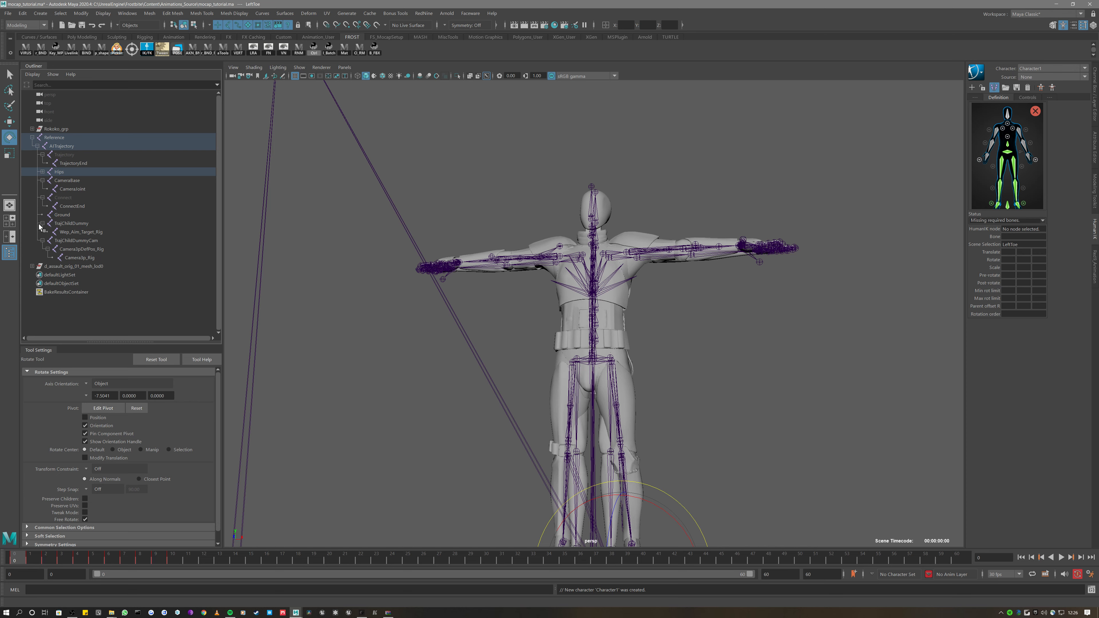
left_click(43, 172)
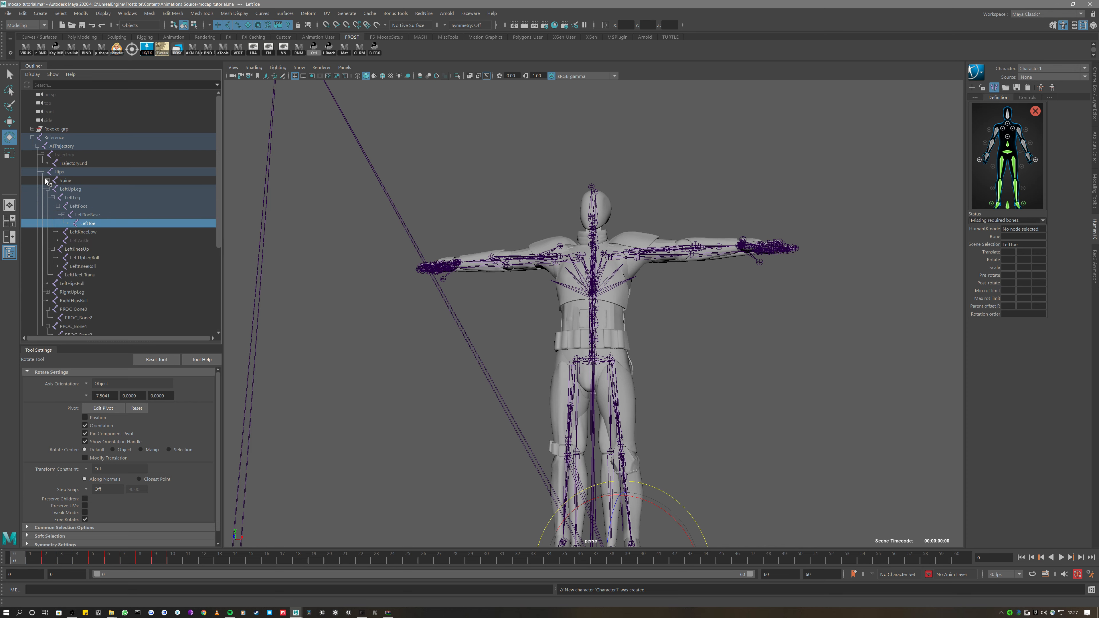
Expand Hips and Spine in the Outliner and map LeftShoulder to the left shoulder slot
left_click(54, 197)
left_click(53, 207)
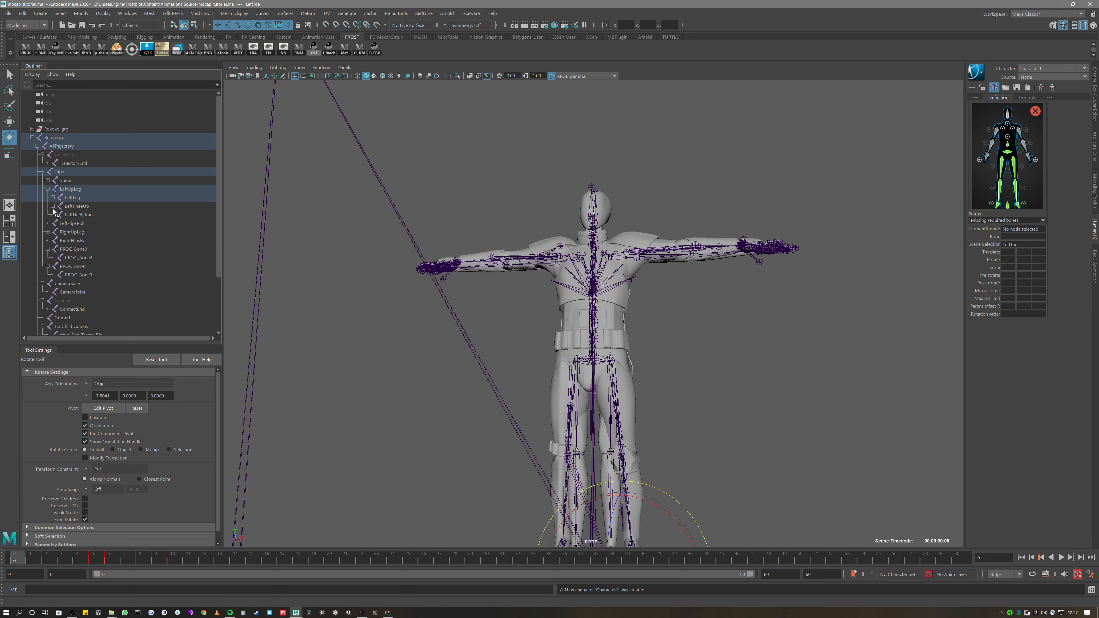
left_click(47, 190)
left_click(48, 181)
left_click(73, 197)
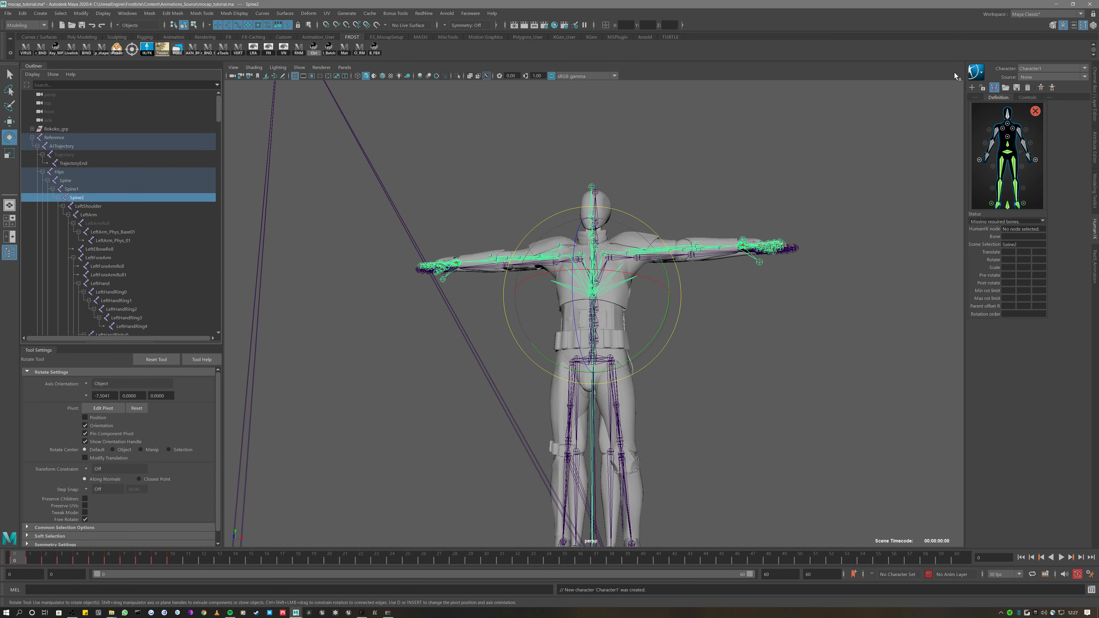
left_click(1009, 141)
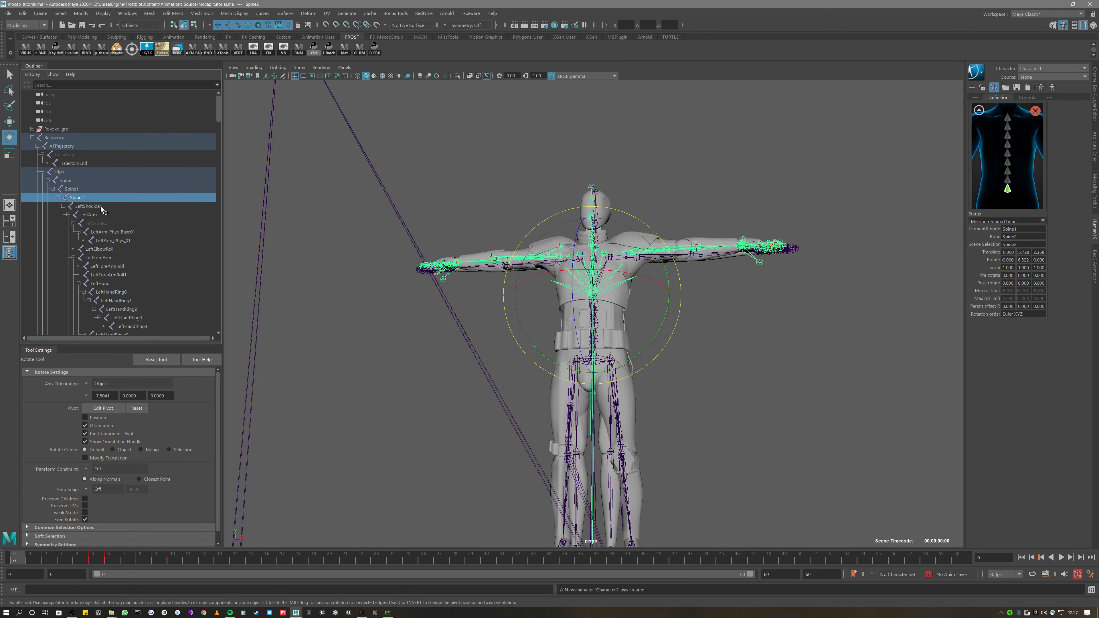
key("Down")
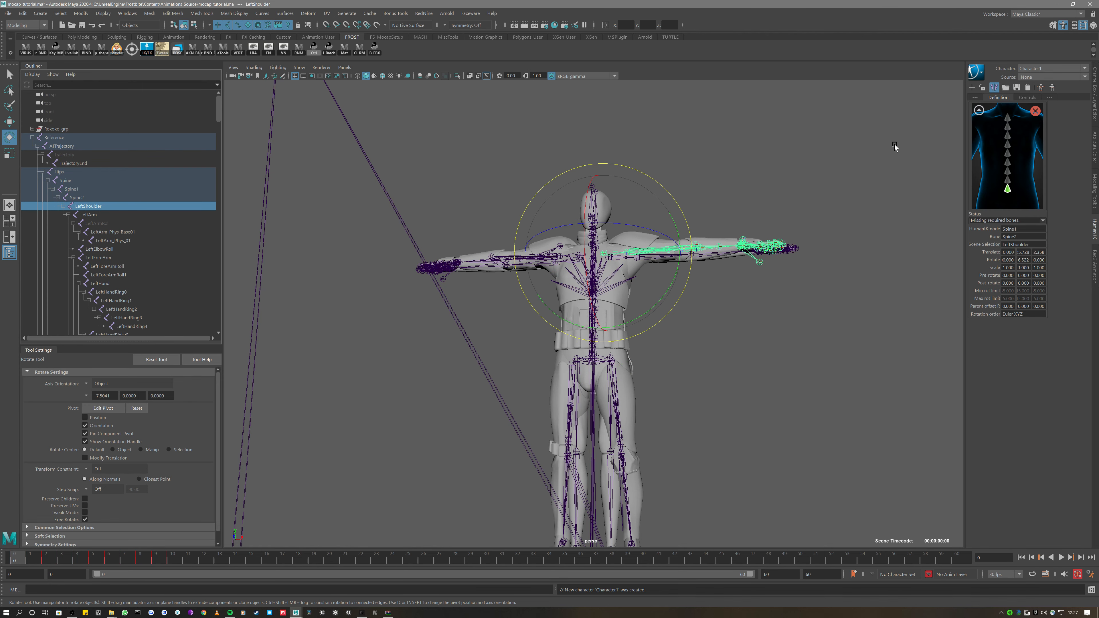
left_click(979, 111)
right_click(991, 162)
left_click(994, 163)
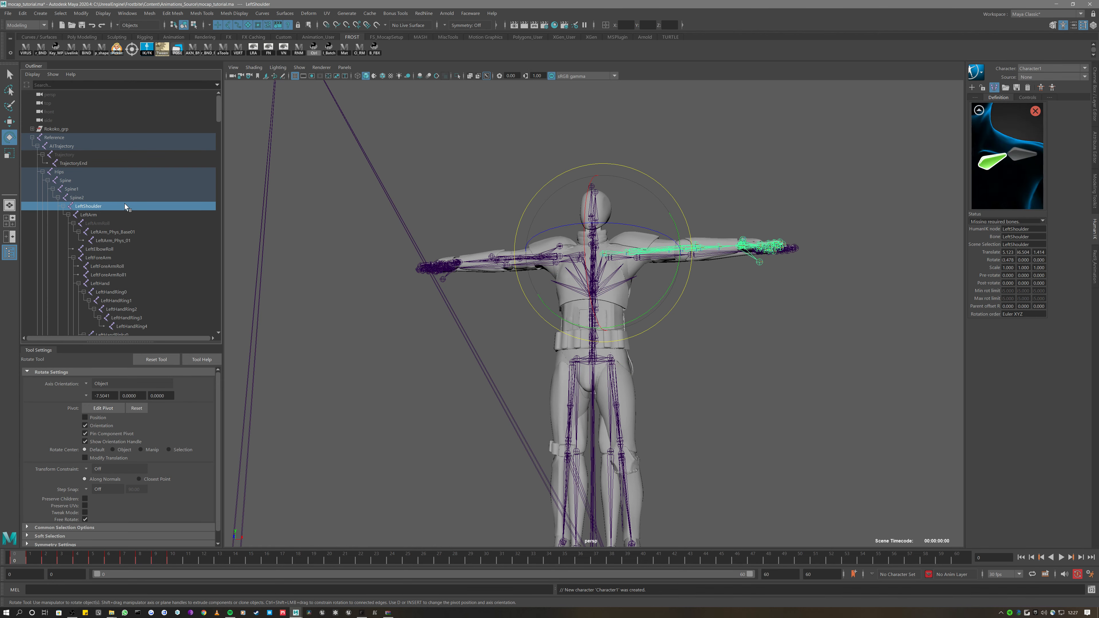
Map LeftArm and LeftForeArm to the left arm and forearm slots
left_click(99, 215)
left_click(980, 112)
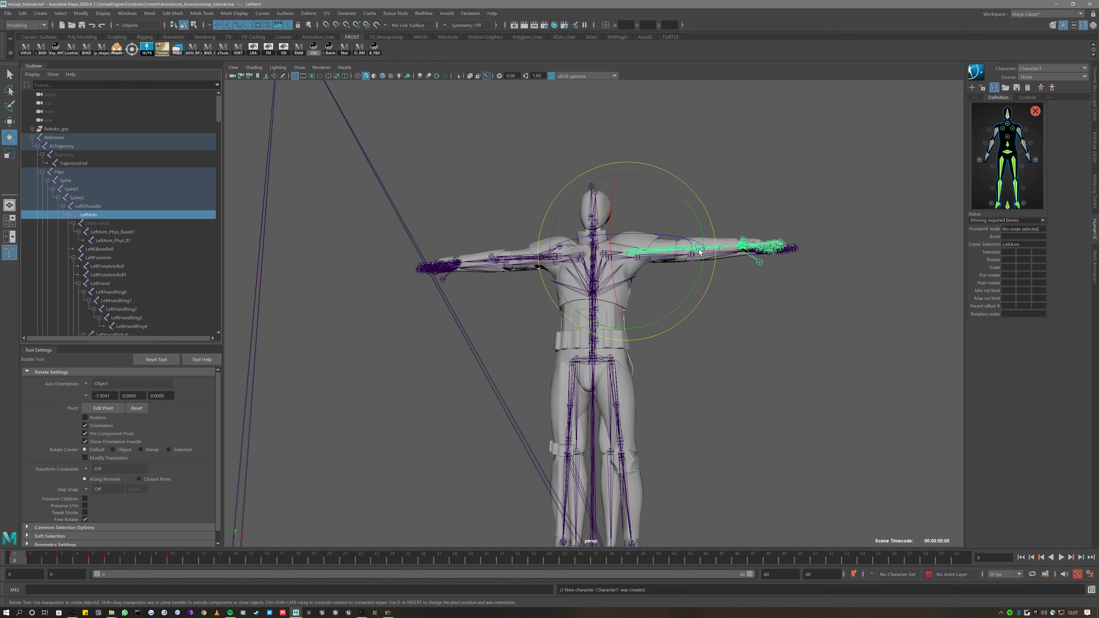
right_click(1020, 136)
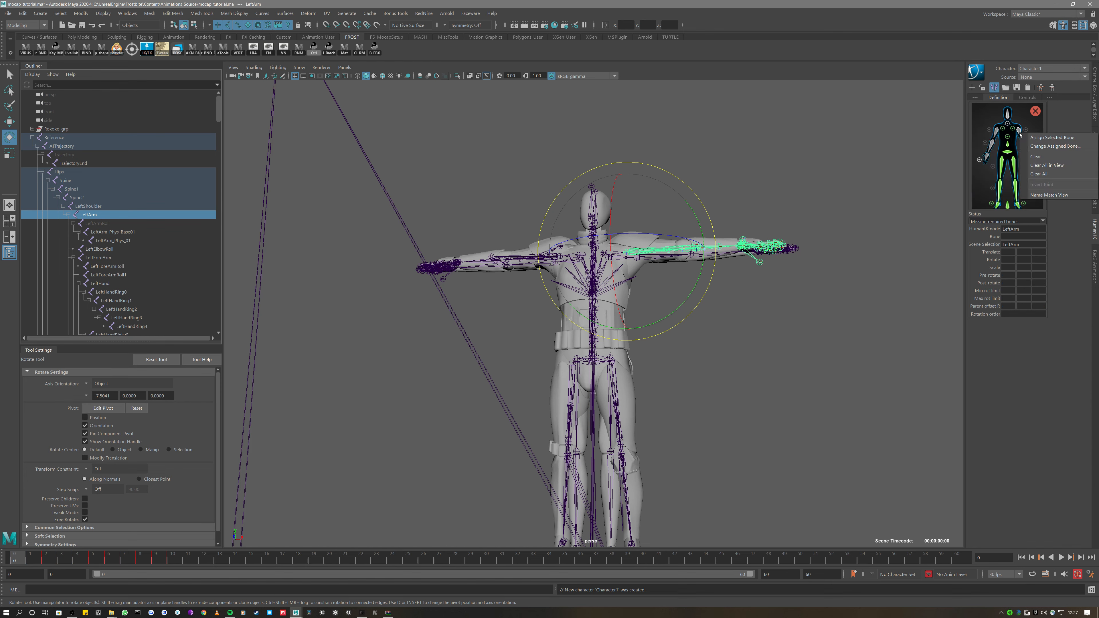
left_click(1056, 138)
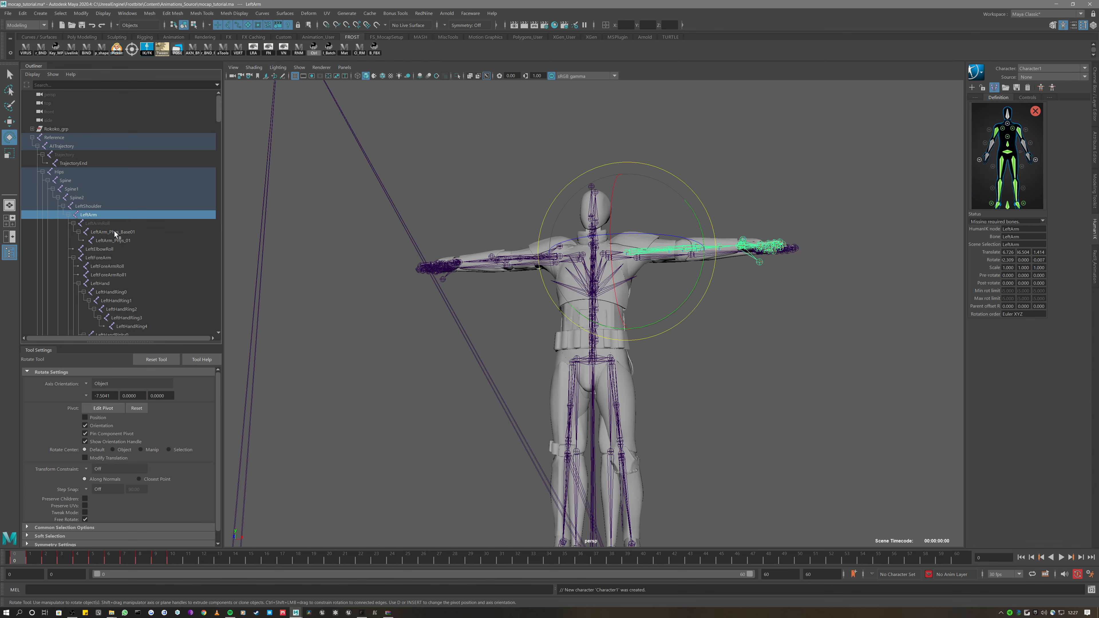
left_click(98, 258)
right_click(1026, 148)
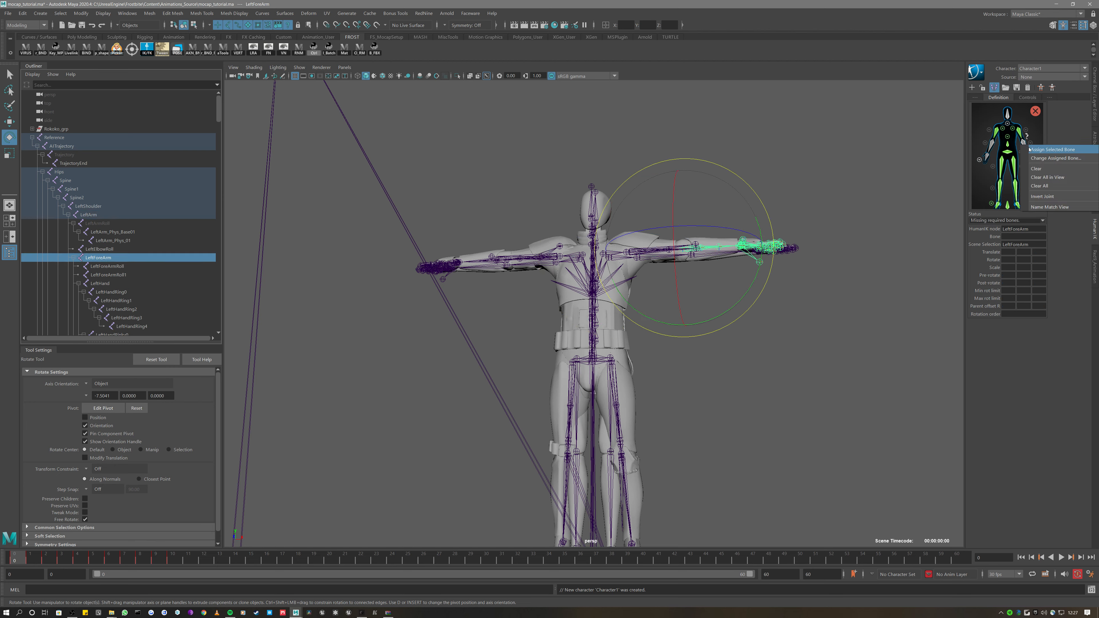
left_click(1059, 150)
Select the LeftHand joint and show the left-hand finger definition figure
left_click(107, 275)
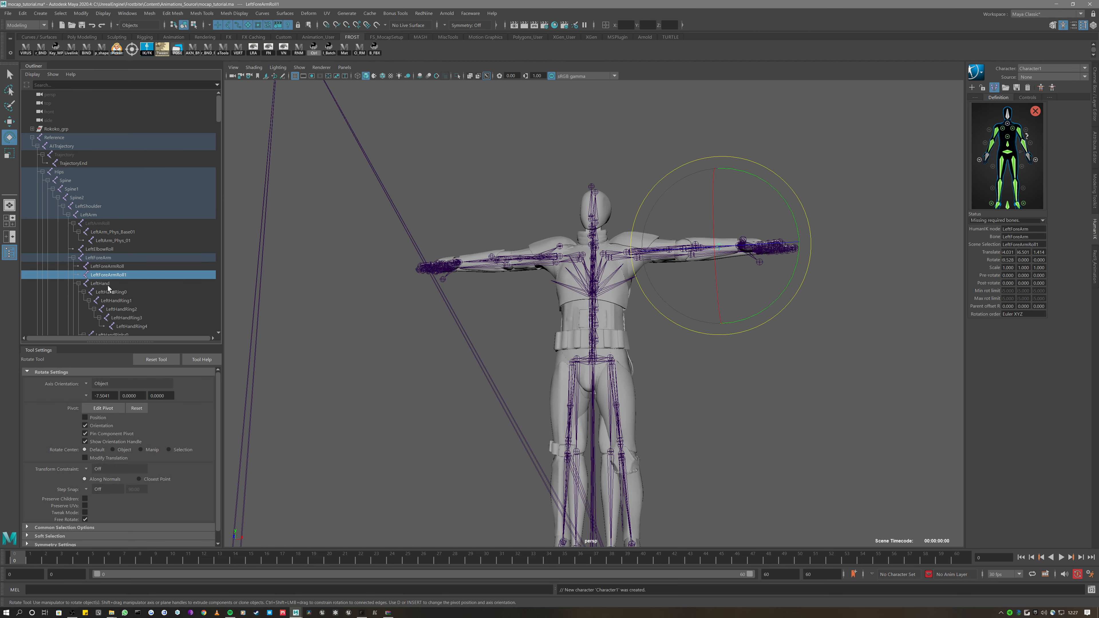
left_click(108, 285)
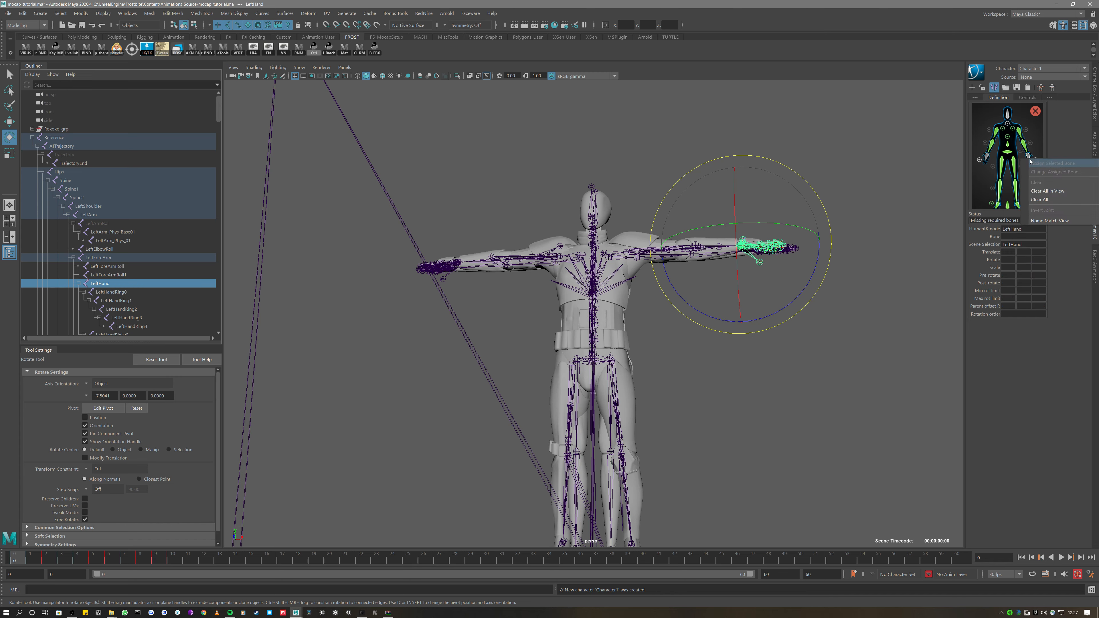
left_click(1035, 159)
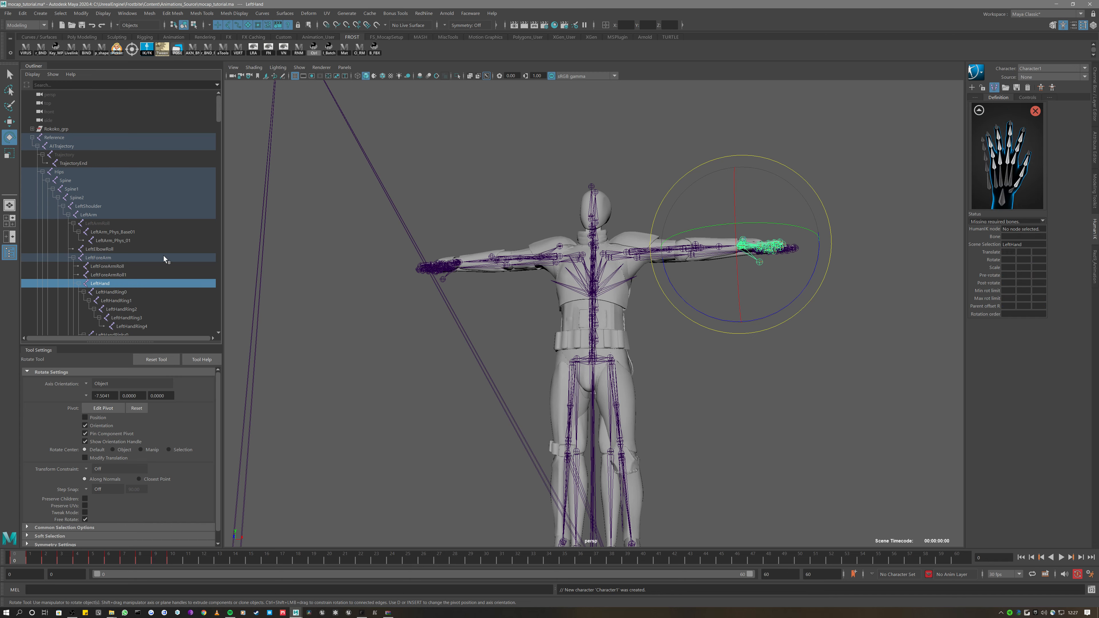
left_click(112, 291)
Frame the selected left-hand finger joint and map it to the ring-finger slot
scroll(112, 290, "down", 3)
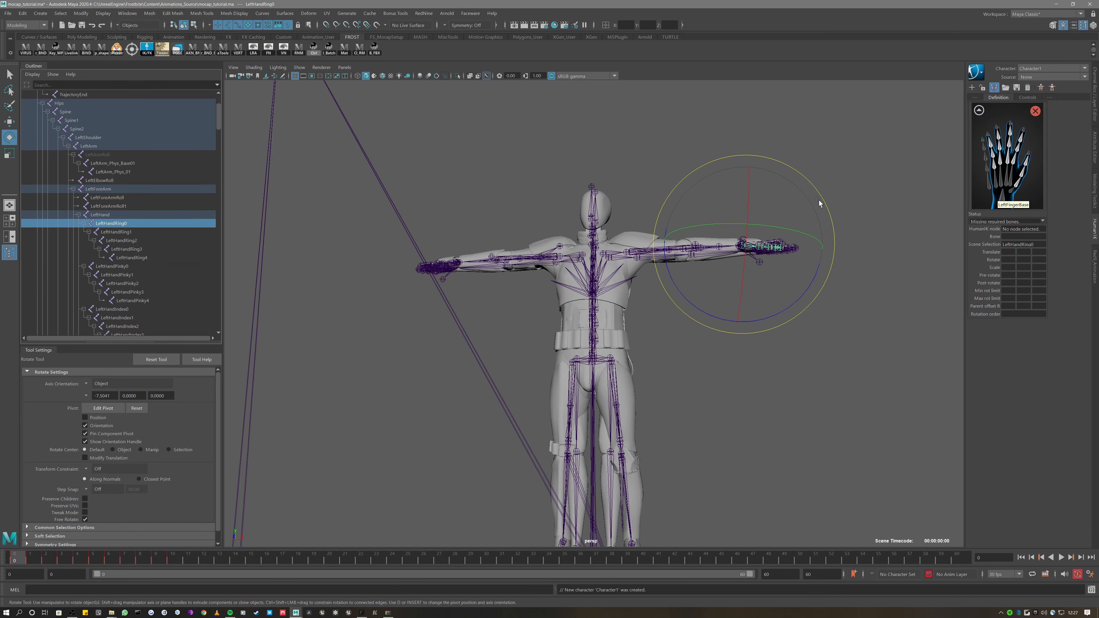
scroll(642, 252, "up", 2)
left_click_drag(643, 251, 617, 349, "alt")
key("f")
scroll(620, 270, "down", 6)
scroll(617, 349, "down", 2)
scroll(617, 349, "up", 4)
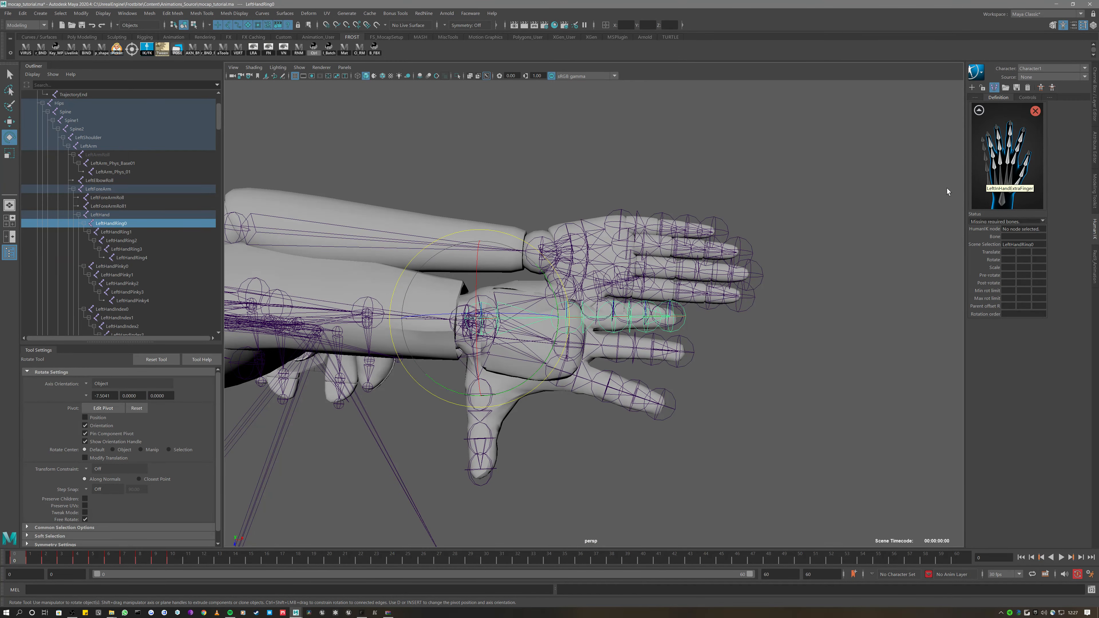
right_click(1002, 175)
left_click(1009, 181)
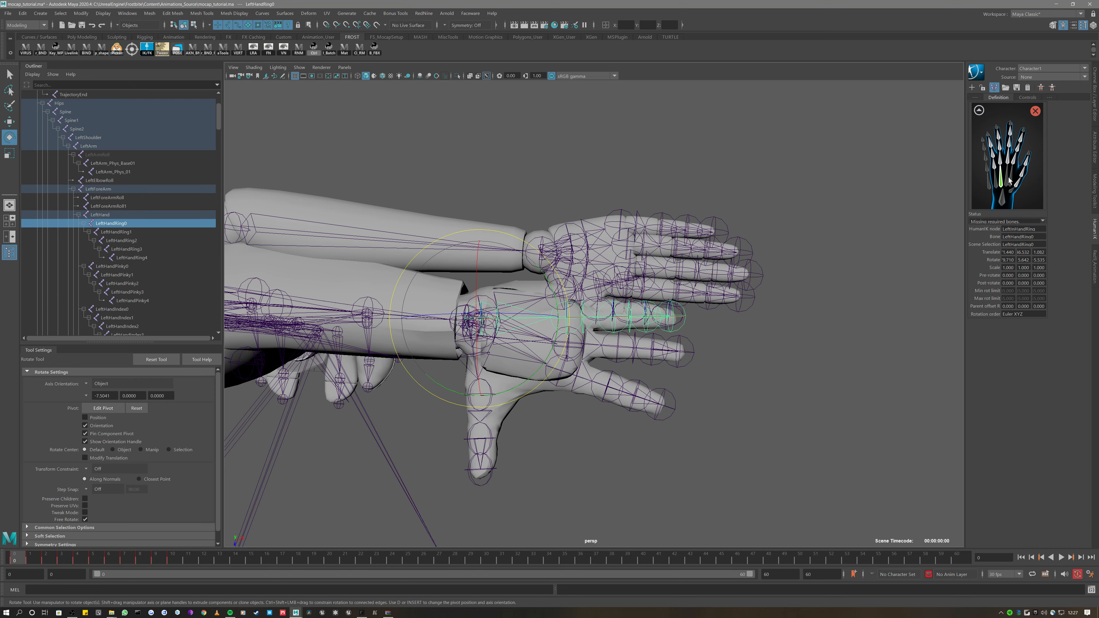
Map LeftHandRing1 through LeftHandRing4 to the ring-finger slots, including the tip
left_click(1000, 160)
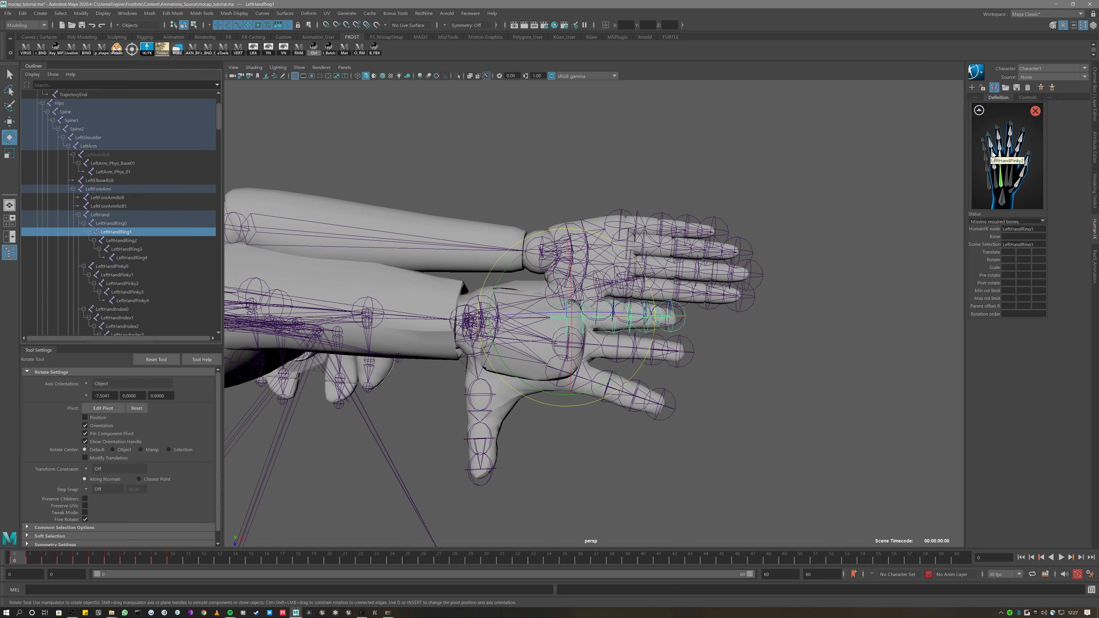
right_click(999, 158)
left_click(1008, 164)
left_click(121, 240)
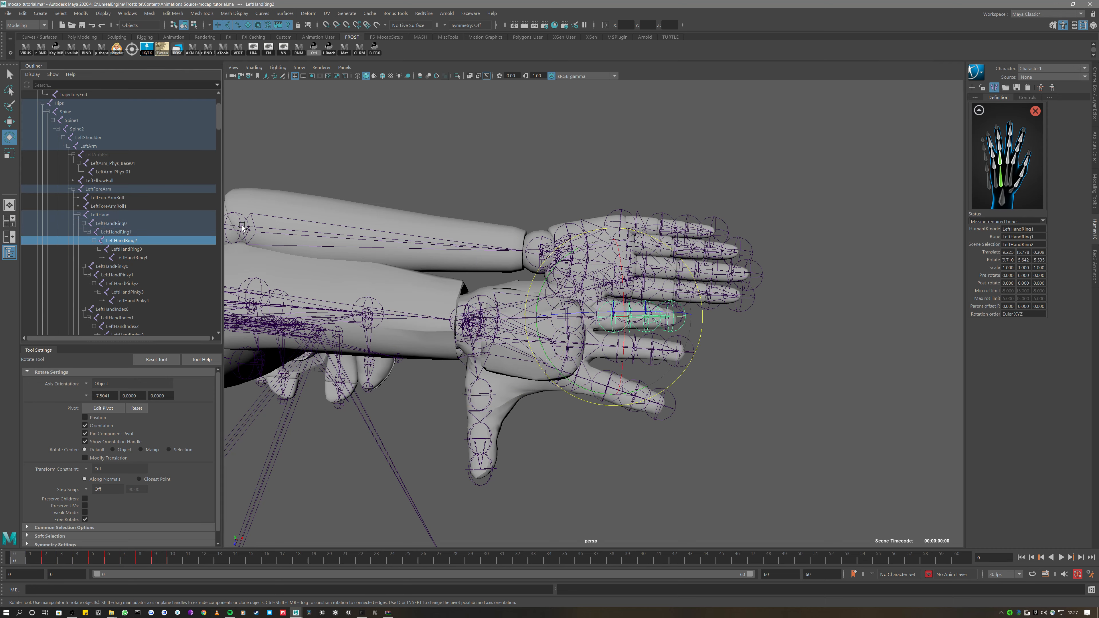
right_click(1001, 148)
left_click(1009, 154)
left_click(156, 250)
right_click(1000, 136)
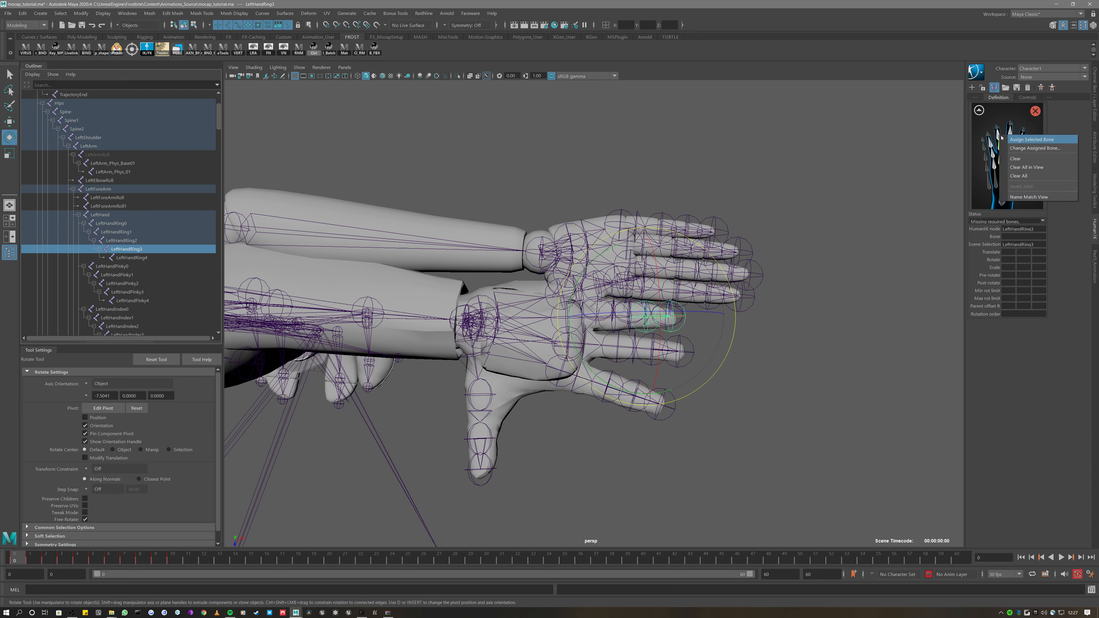
left_click(1009, 142)
left_click(125, 257)
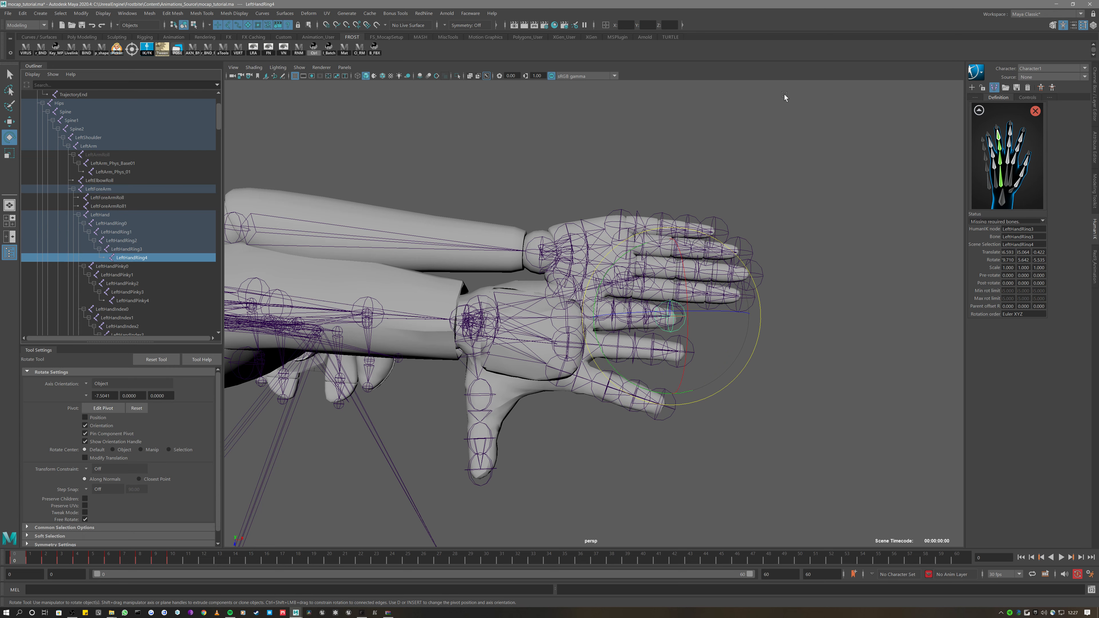
right_click(997, 126)
left_click(1029, 133)
Map LeftHandPinky0 and LeftHandPinky1 to the first pinky slots
left_click(113, 266)
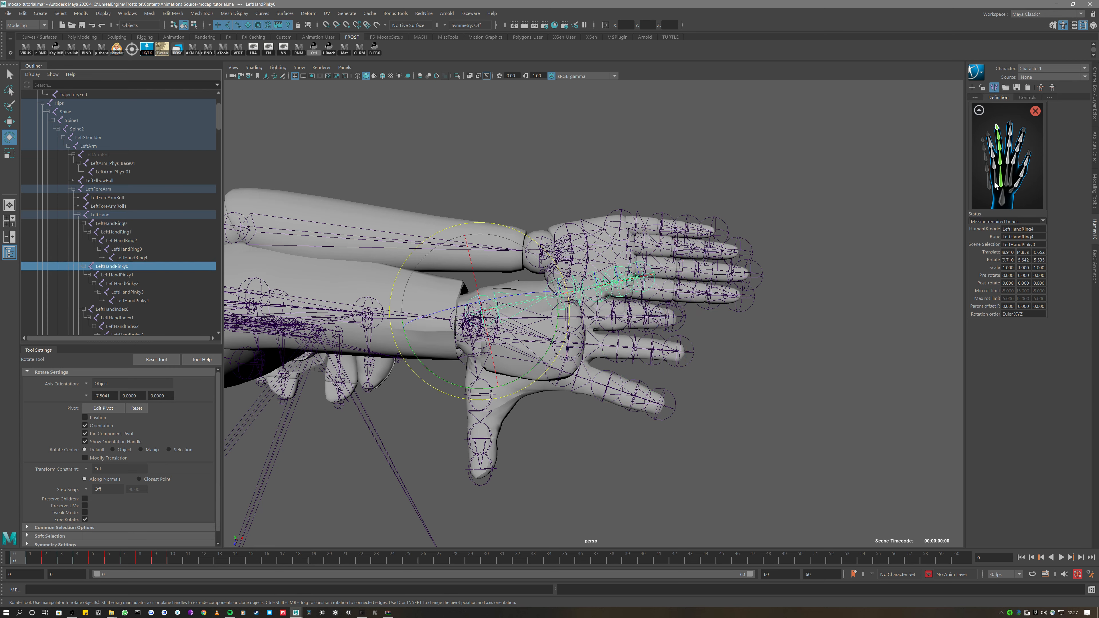
right_click(1003, 185)
left_click(1029, 185)
left_click(119, 275)
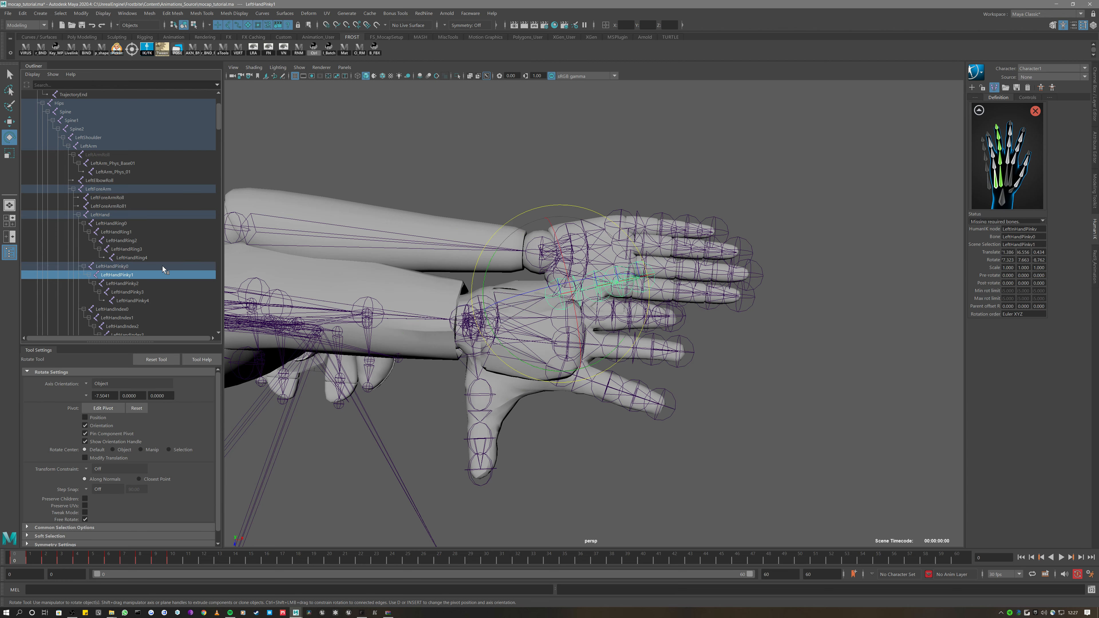
left_click(995, 162)
right_click(995, 163)
left_click(1028, 168)
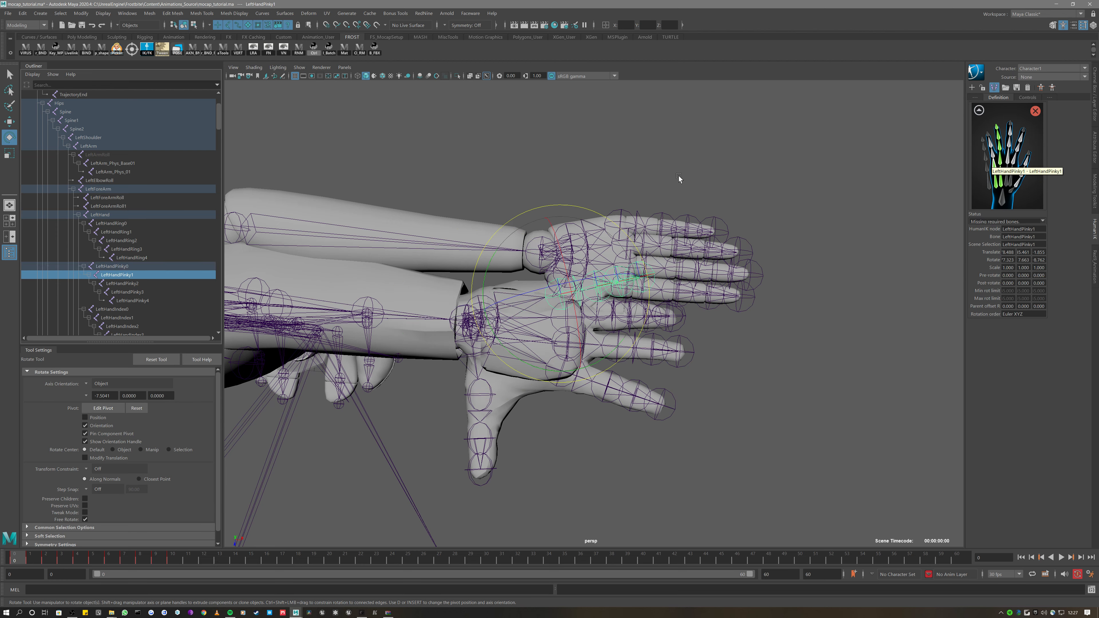
Map LeftHandPinky2 and LeftHandPinky3 to the remaining pinky slots, including the tip
left_click(138, 284)
left_click(992, 153)
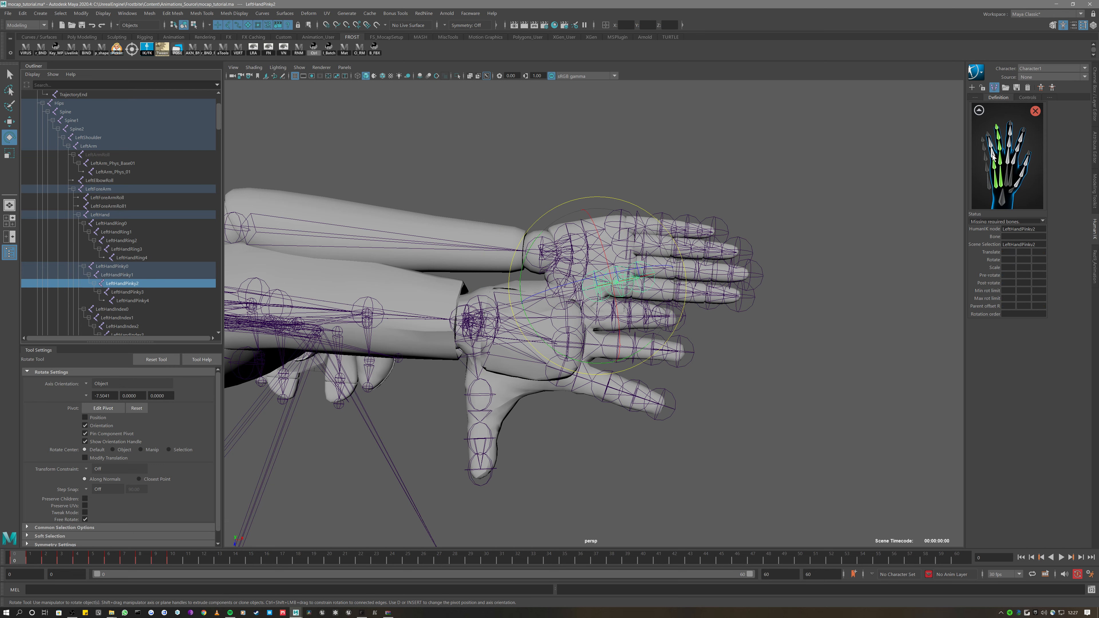
right_click(992, 154)
left_click(1025, 160)
left_click(141, 292)
left_click(991, 143)
right_click(990, 142)
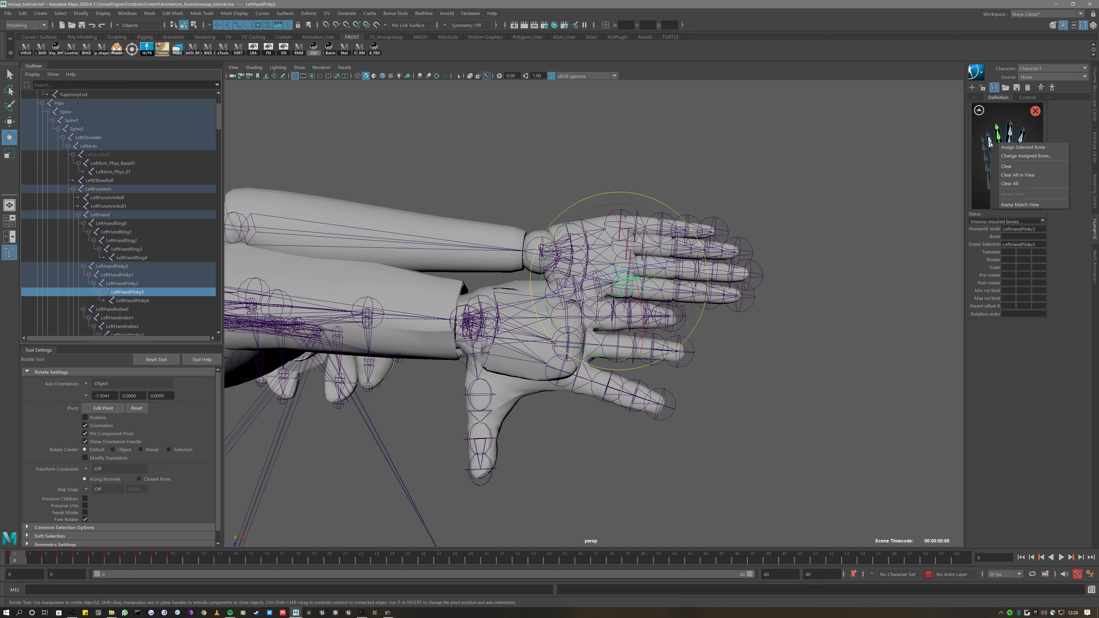
left_click(1024, 150)
Map LeftHandIndex0 and LeftHandIndex1 to the index-finger slots
left_click(114, 311)
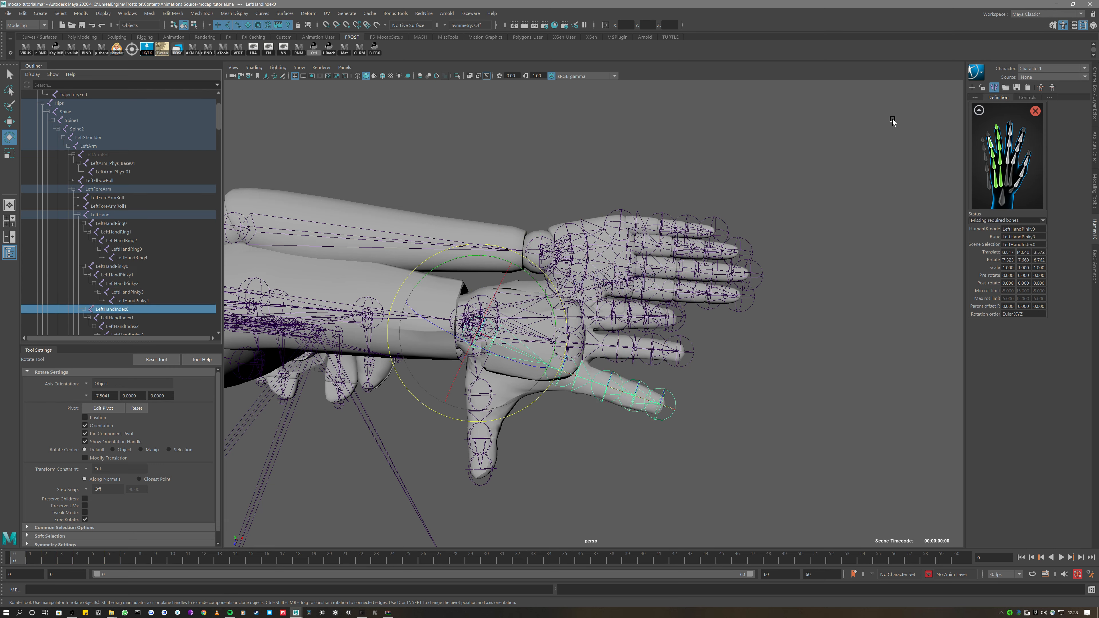
left_click(1011, 179)
right_click(1010, 174)
left_click(1014, 160)
right_click(1014, 160)
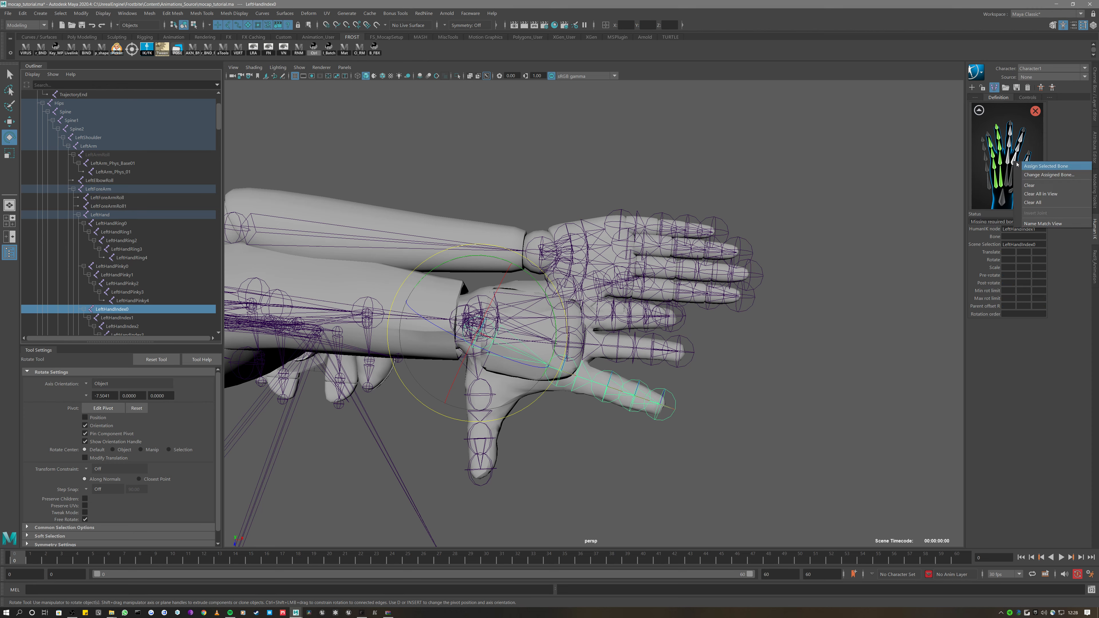
left_click(1048, 167)
scroll(139, 201, "down", 2)
scroll(139, 201, "down", 2)
left_click(138, 182)
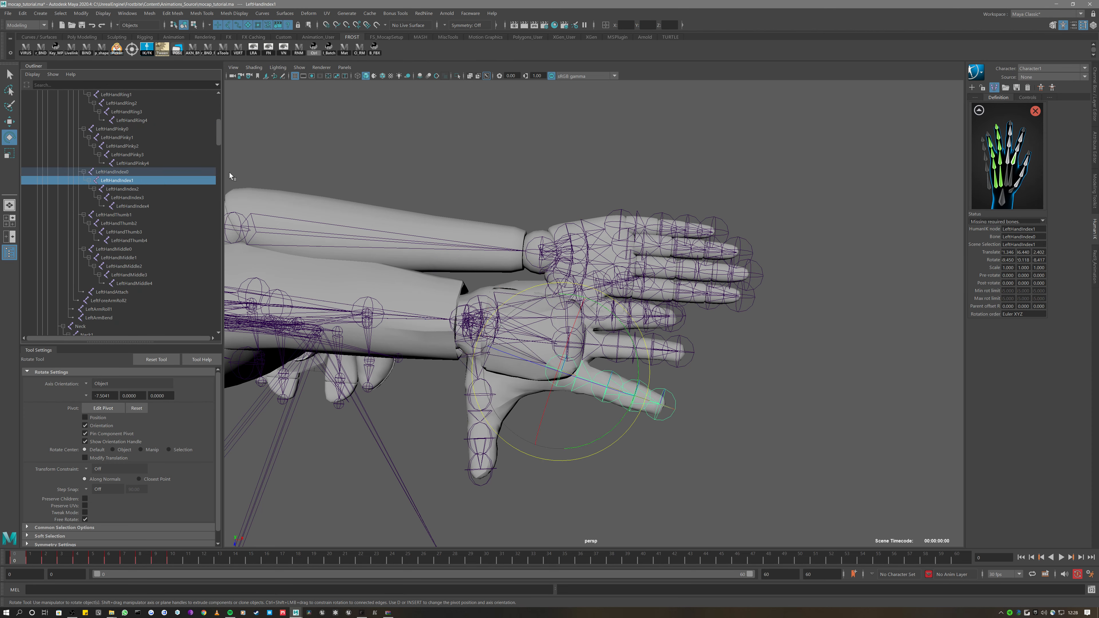
left_click(1020, 152)
right_click(1020, 151)
left_click(1052, 157)
Map LeftHandIndex2 and LeftHandIndex4 to the next index slot and the index-tip slot
left_click(150, 191)
left_click(1020, 138)
right_click(1021, 138)
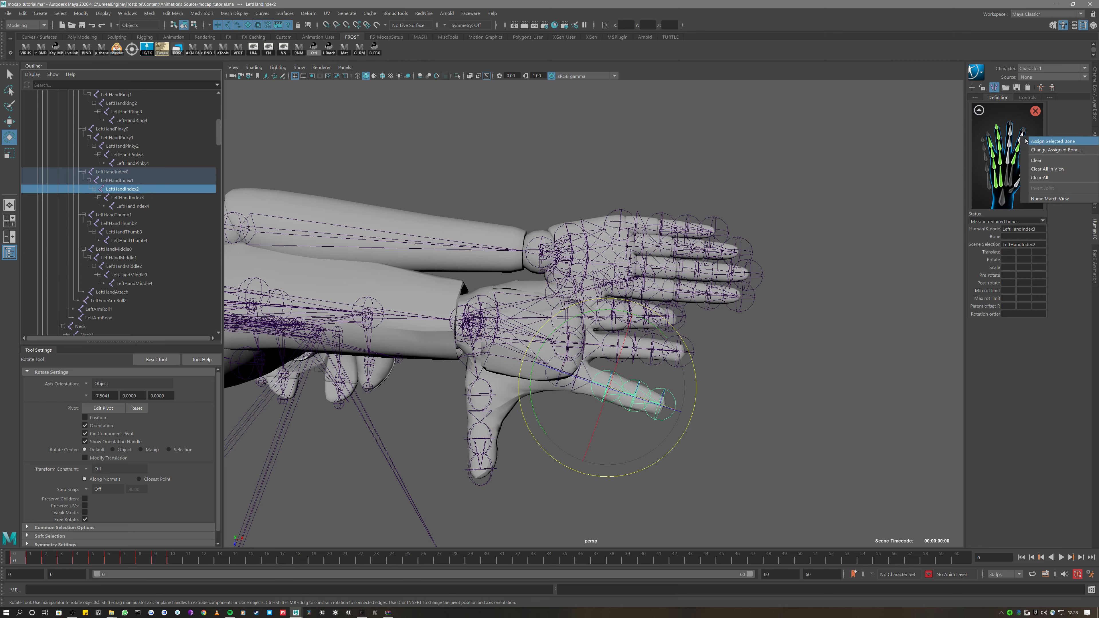
left_click(1053, 144)
left_click(121, 215)
left_click(144, 198)
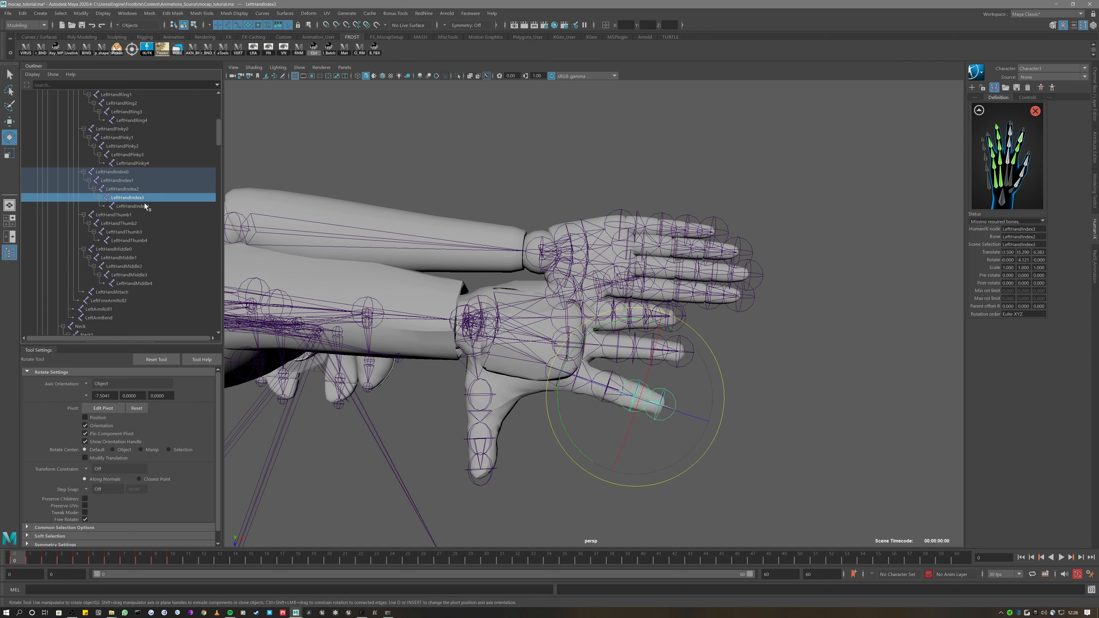
left_click(145, 207)
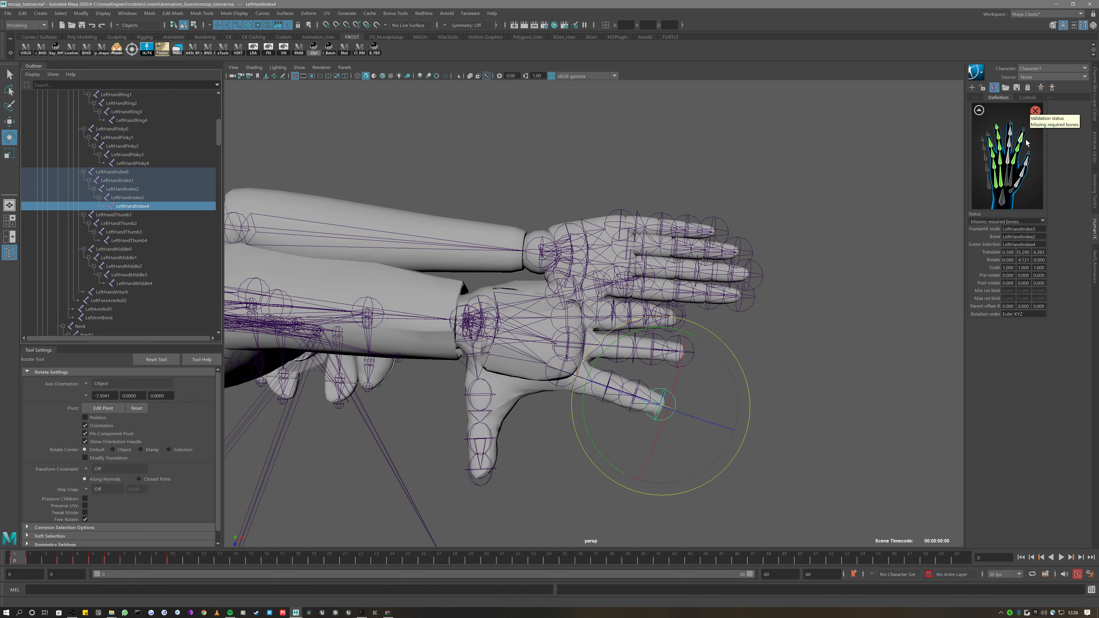
left_click(1023, 131)
right_click(1023, 131)
left_click(1055, 137)
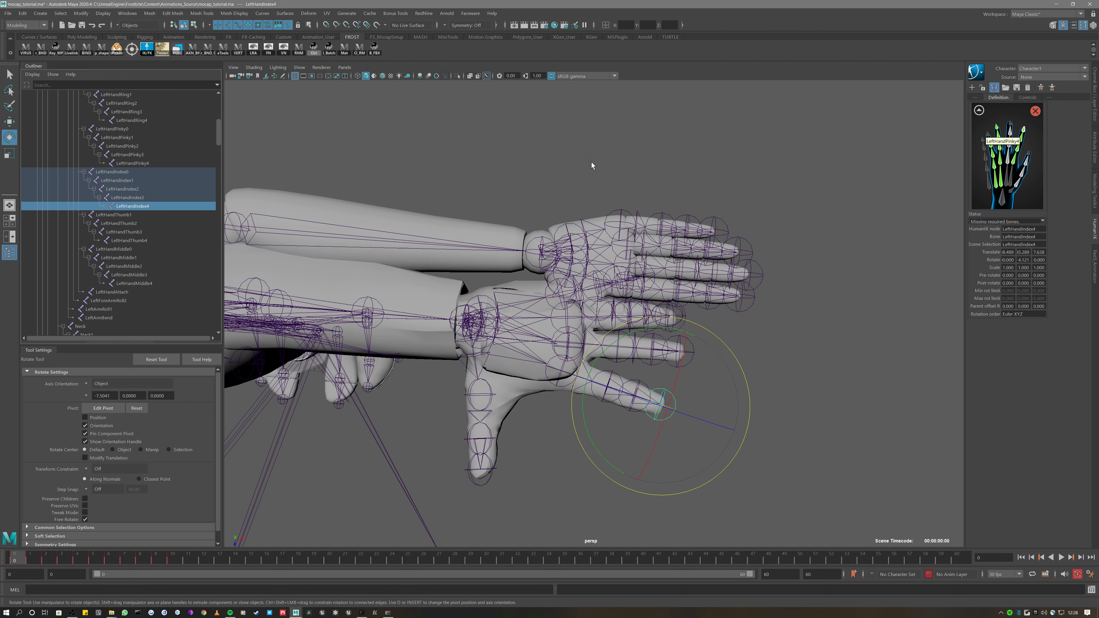
Map LeftHandThumb1 to the thumb slot, then clear that mistaken mapping
left_click(126, 215)
left_click(1015, 188)
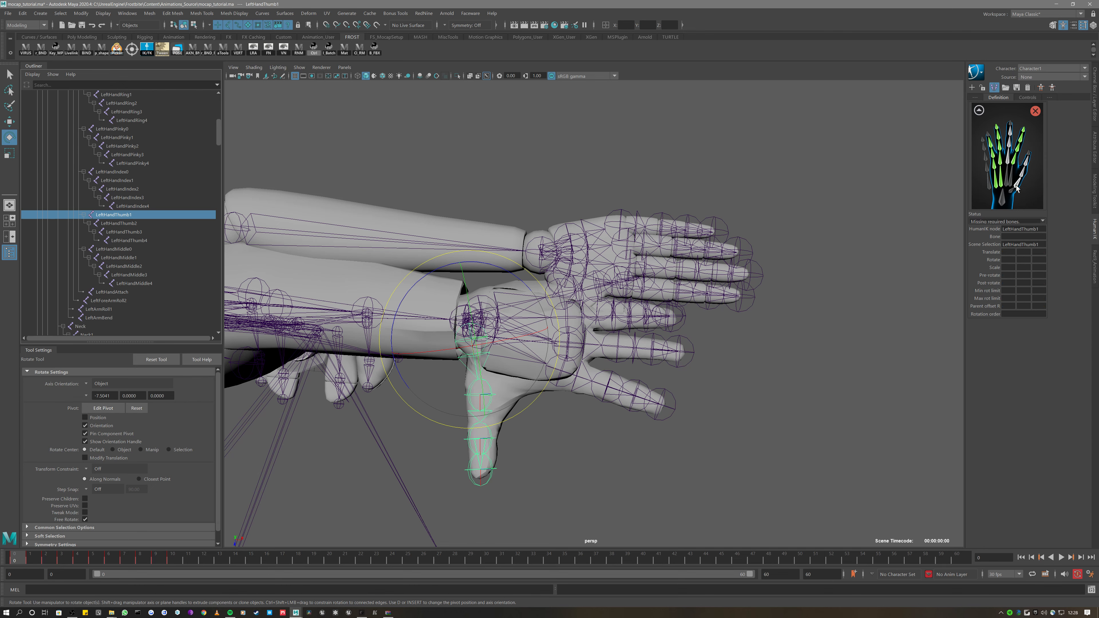
right_click(1015, 188)
left_click(1012, 191)
right_click(1016, 189)
left_click(1049, 195)
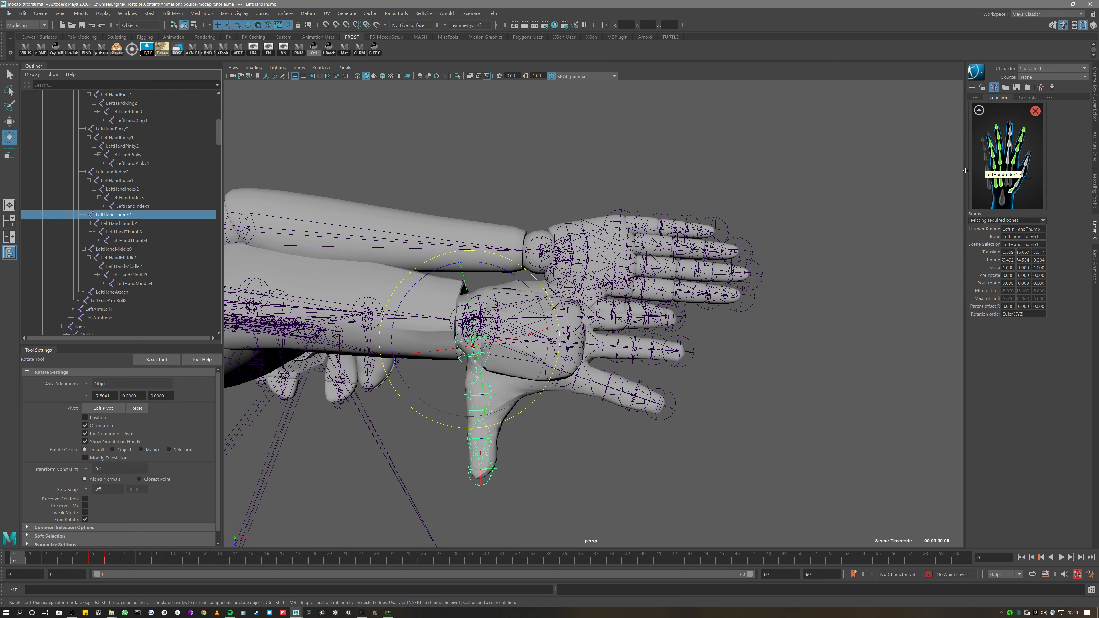
right_click(1017, 191)
left_click(1032, 217)
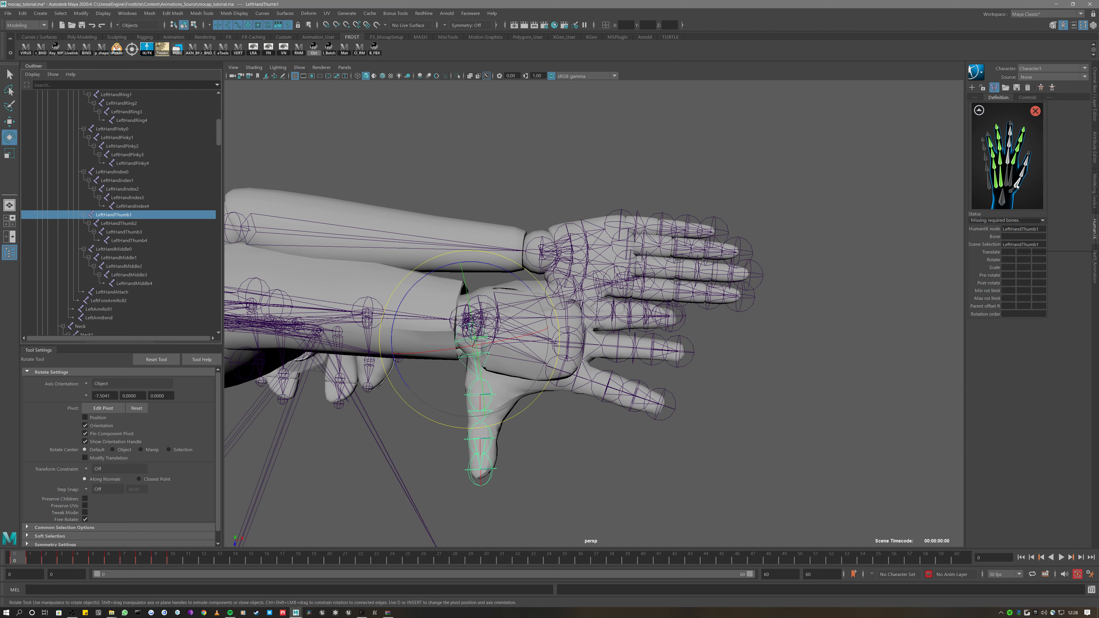
left_click(978, 235)
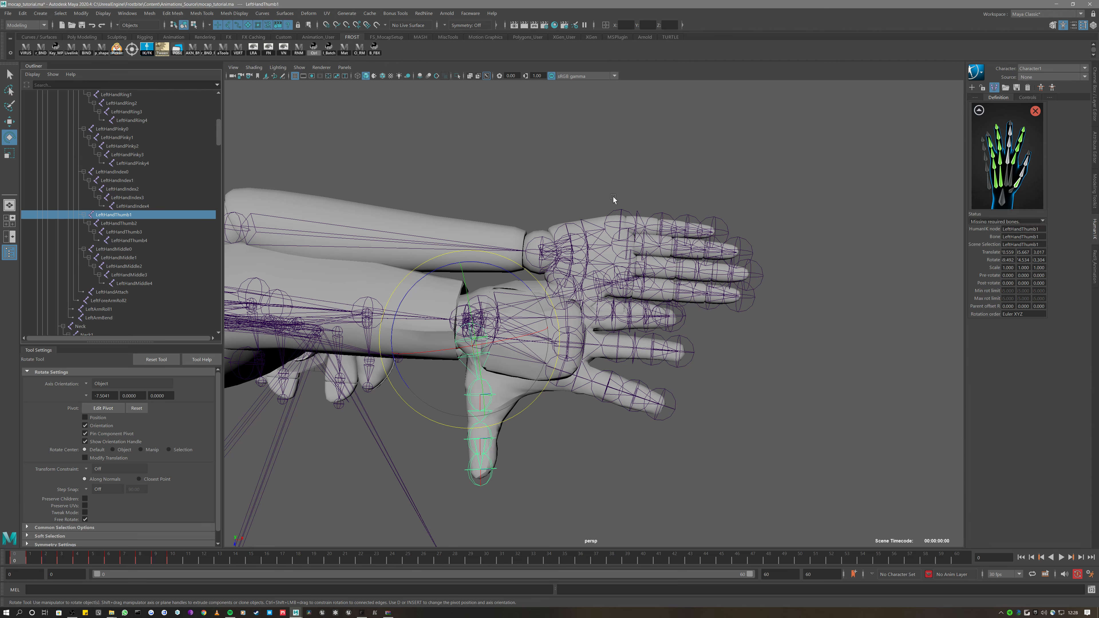
Map LeftHandThumb2 and LeftHandThumb3 to the next thumb slots
left_click(117, 223)
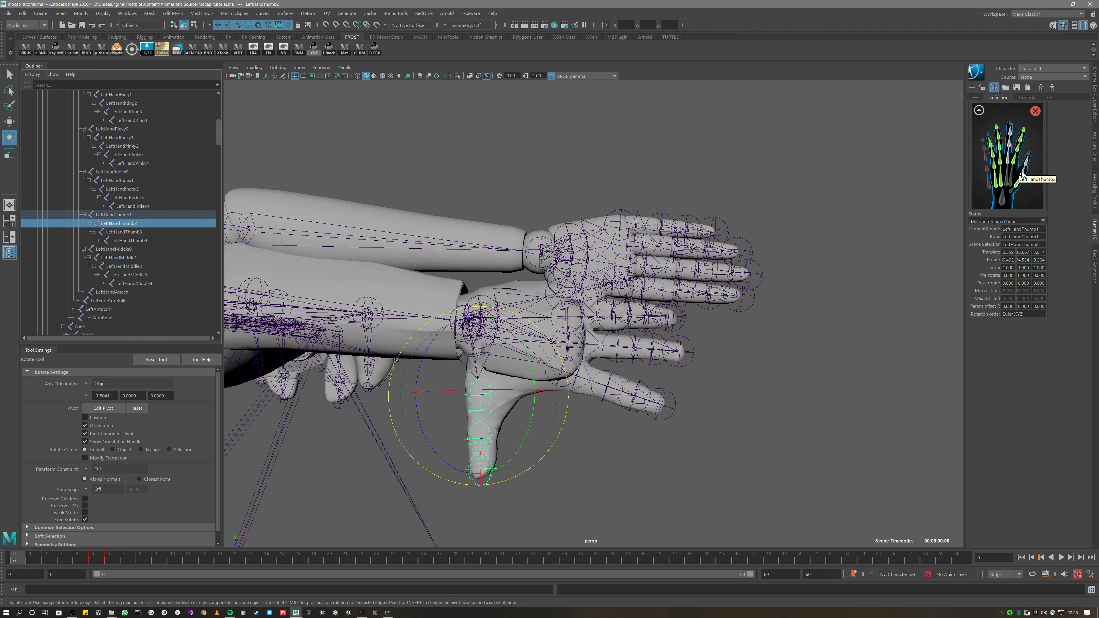
right_click(1030, 177)
left_click(1029, 177)
left_click(124, 232)
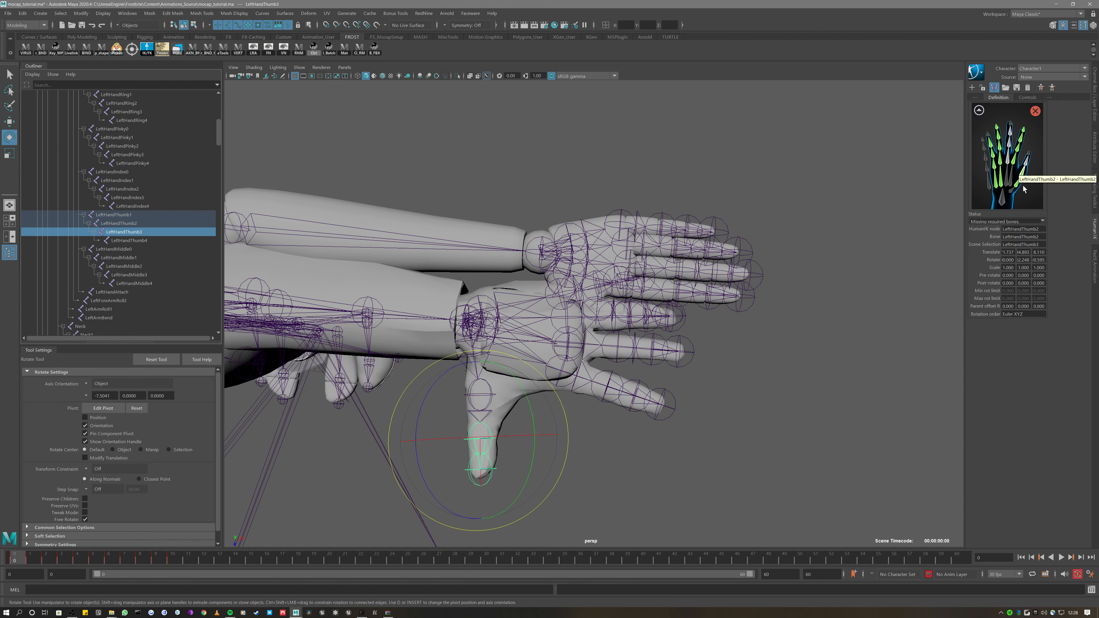
right_click(1025, 166)
left_click(1048, 167)
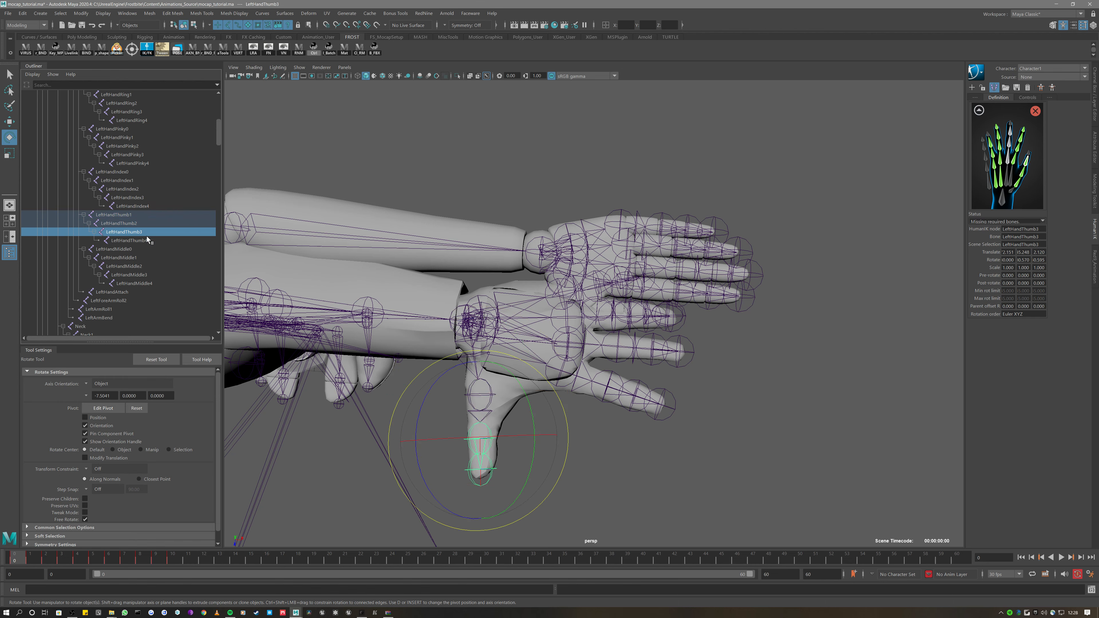
left_click(144, 241)
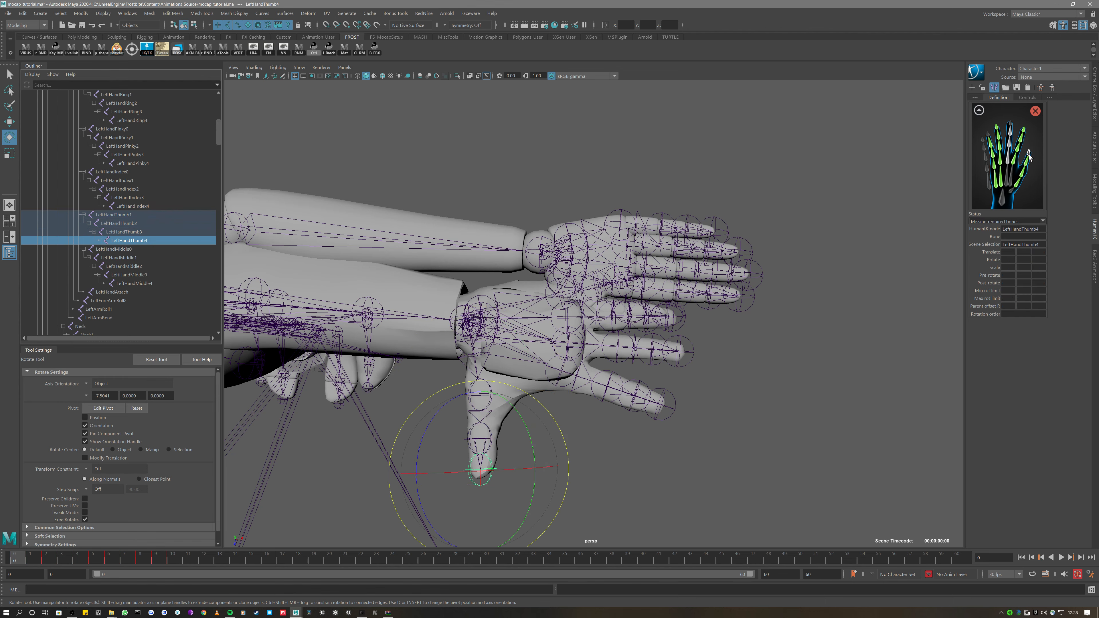
Map LeftHandMiddle0 and LeftHandMiddle1 to the middle-finger base slots
left_click(118, 247)
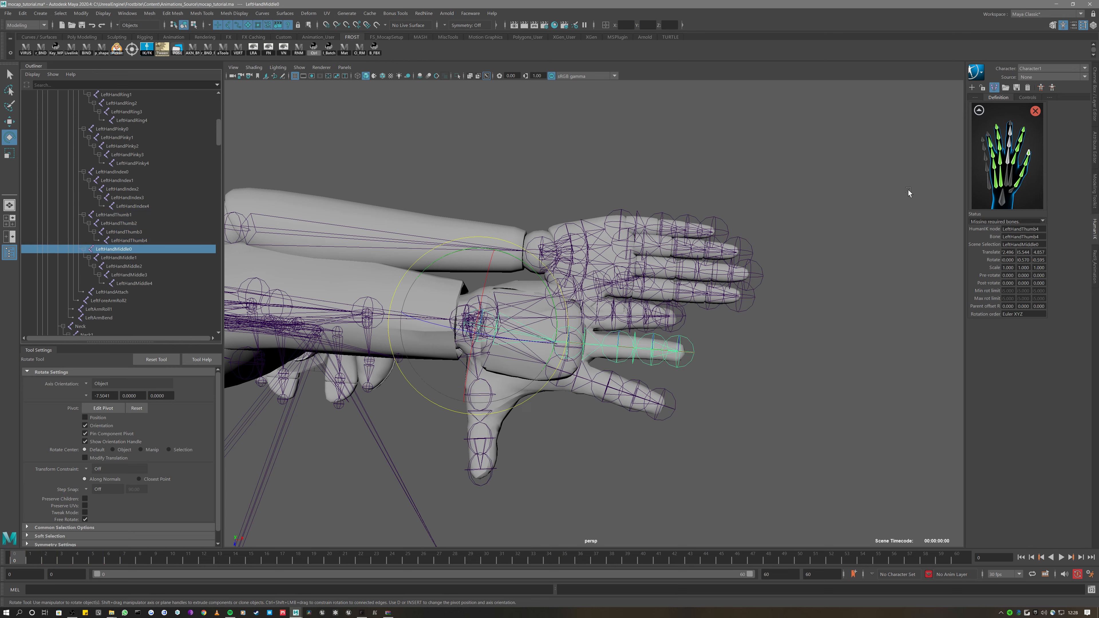
right_click(1008, 158)
left_click(1029, 164)
left_click(158, 257)
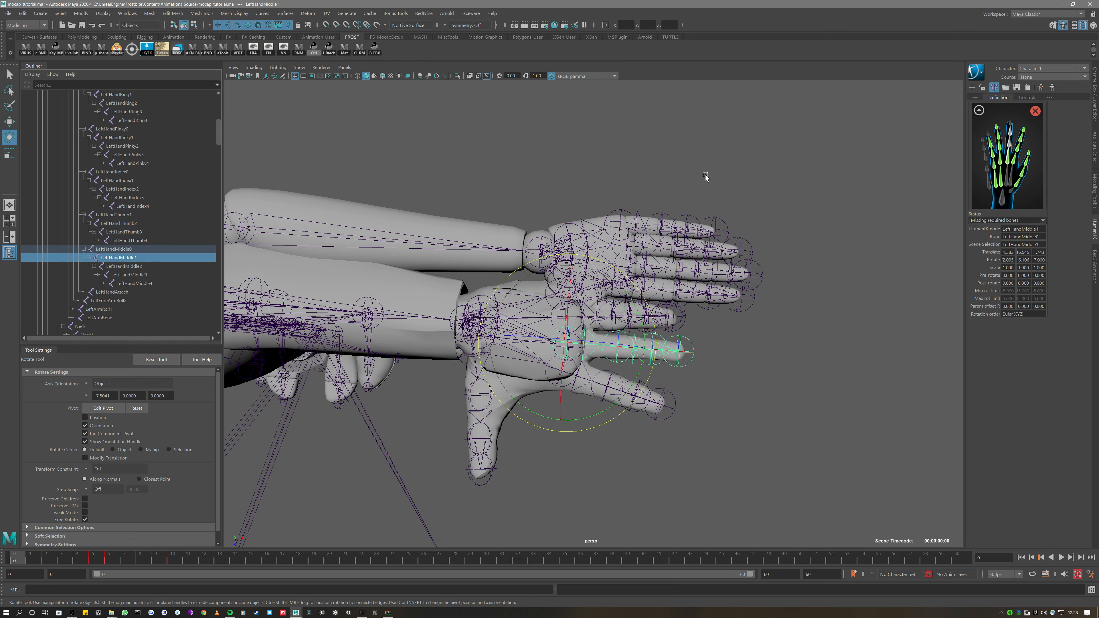
right_click(1009, 144)
left_click(1029, 150)
left_click(125, 264)
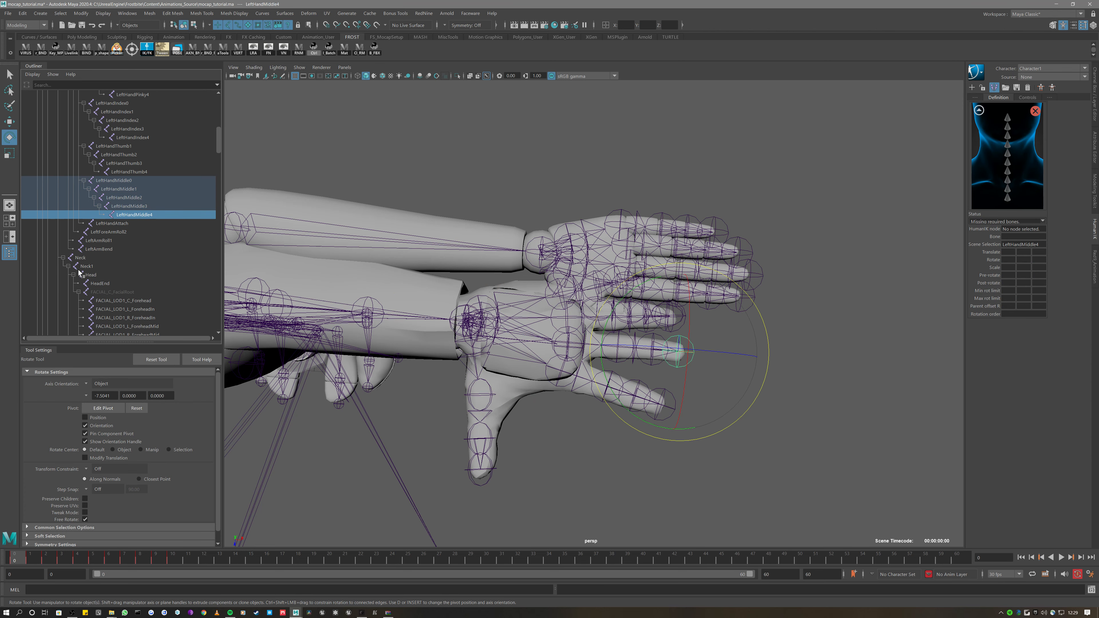
Map the Neck and Neck1 joints to the bottom and second neck slots
scroll(79, 271, "down", 2)
left_click(151, 189)
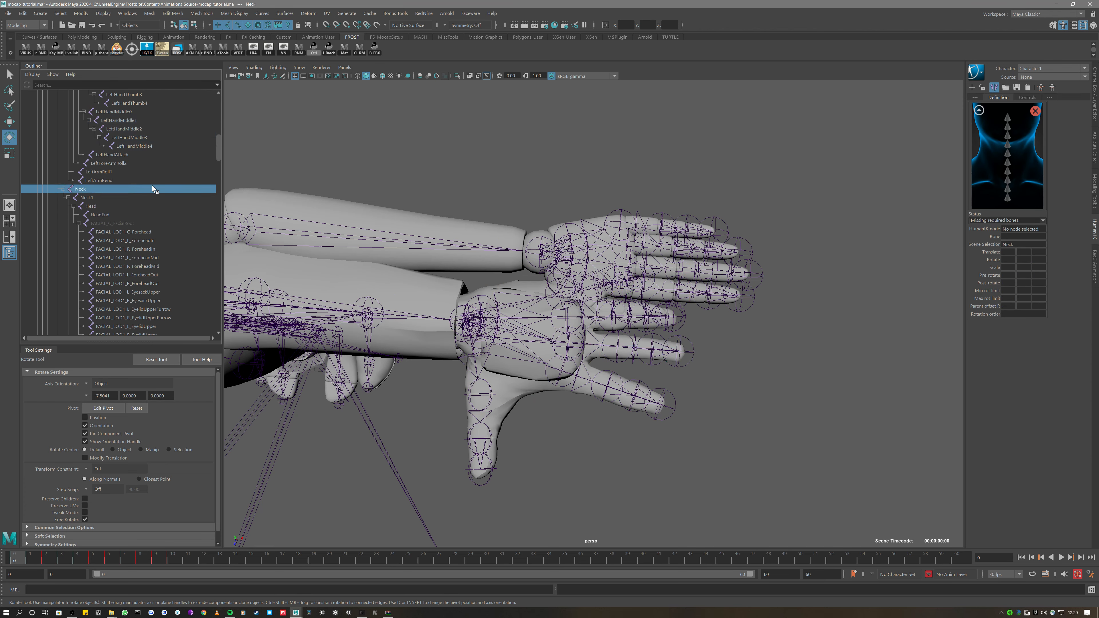
right_click(1008, 199)
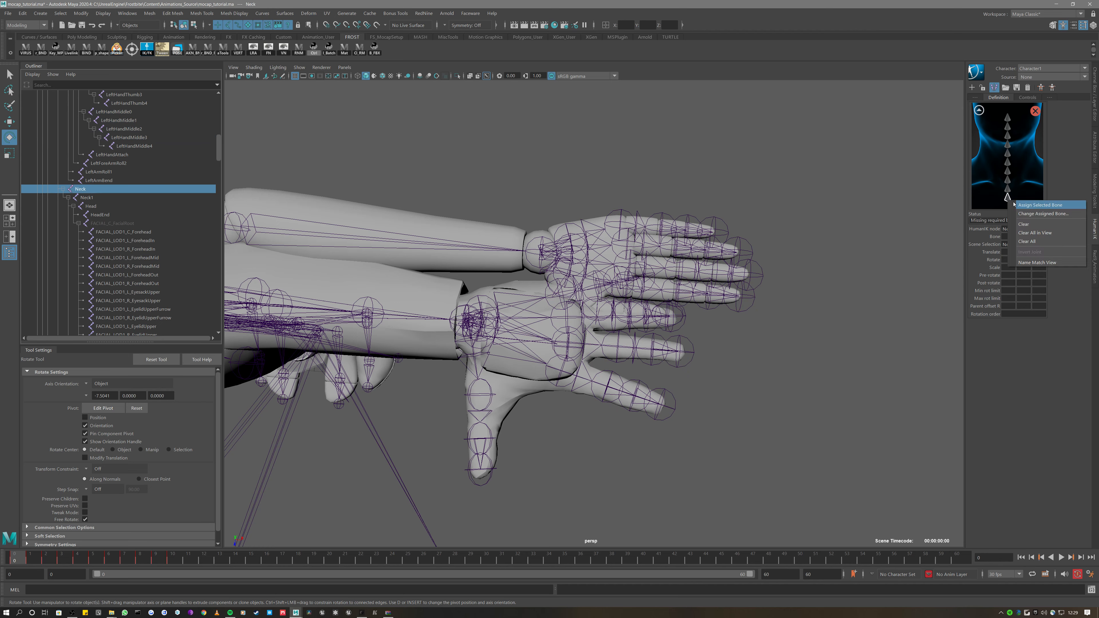
left_click(1039, 205)
left_click(105, 198)
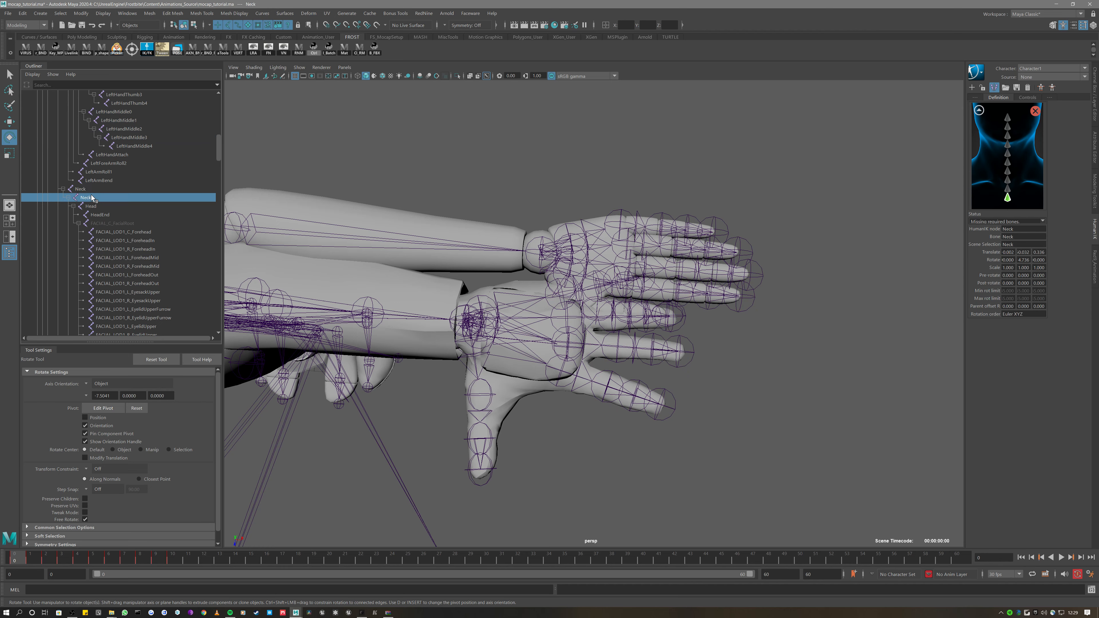
right_click(1008, 191)
left_click(1039, 197)
Map Head to the head slot and lock the skeleton definition
left_click(160, 206)
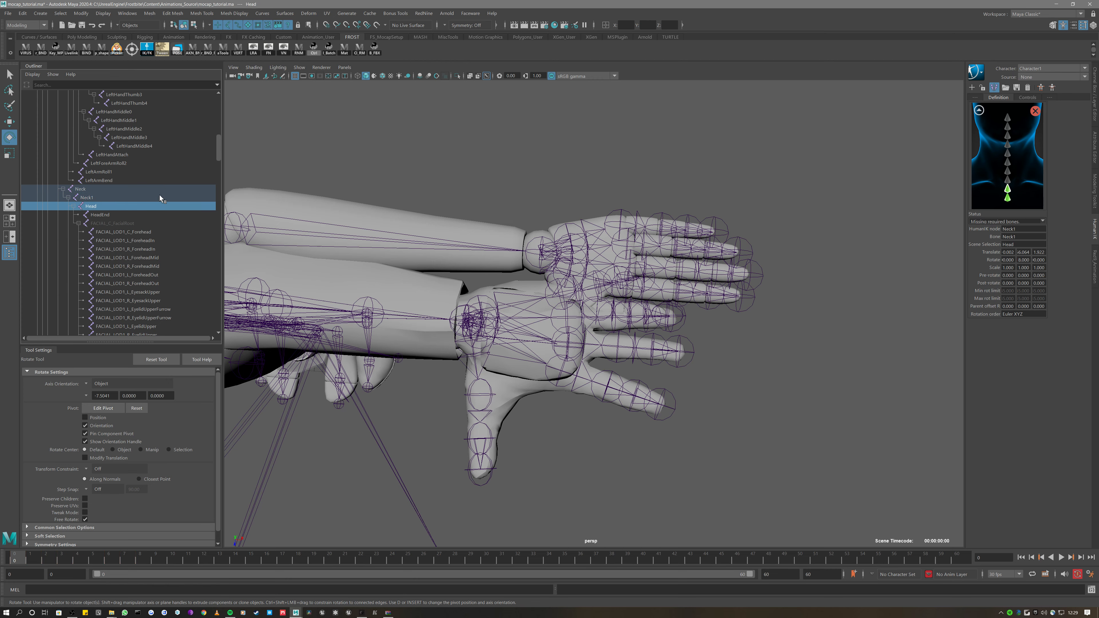
left_click(977, 110)
right_click(1007, 110)
left_click(1036, 119)
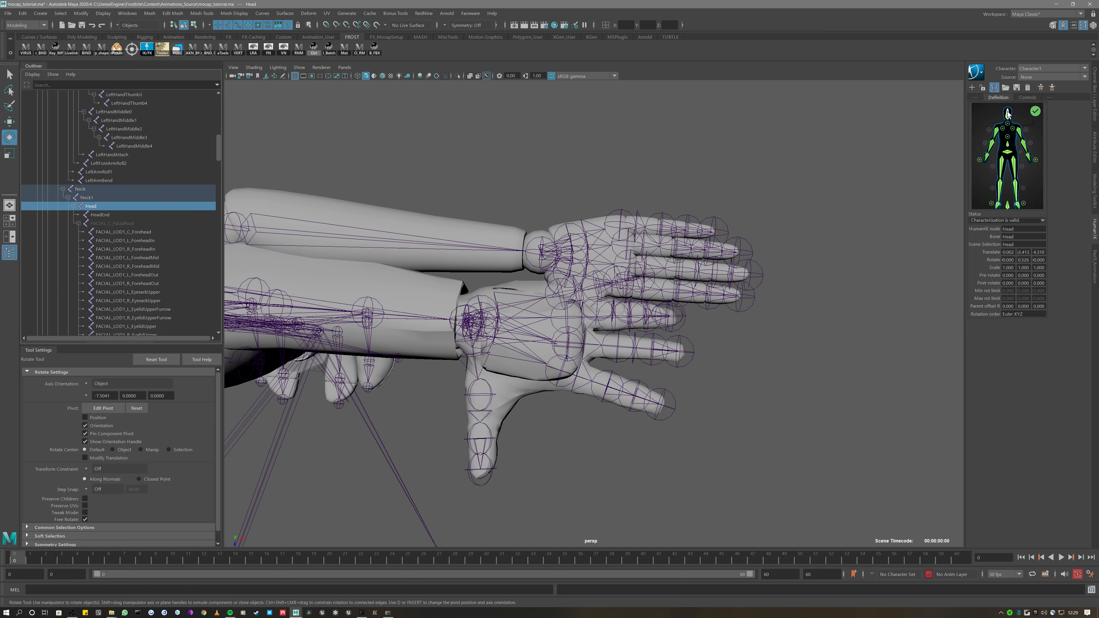
left_click(982, 88)
scroll(815, 180, "down", 12)
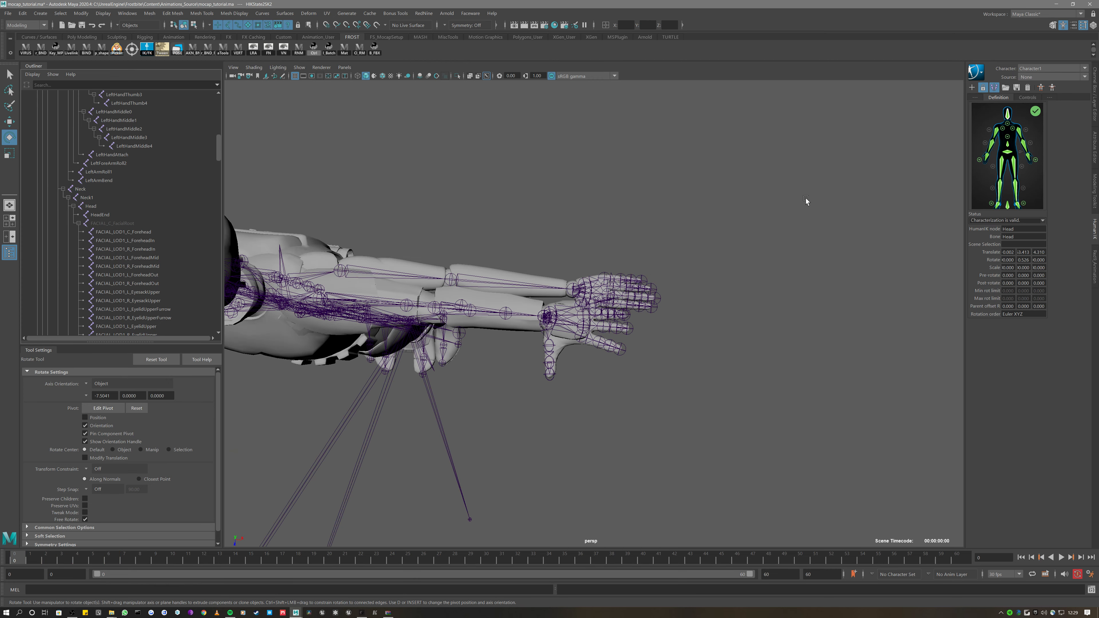
left_click_drag(759, 231, 659, 192, "alt")
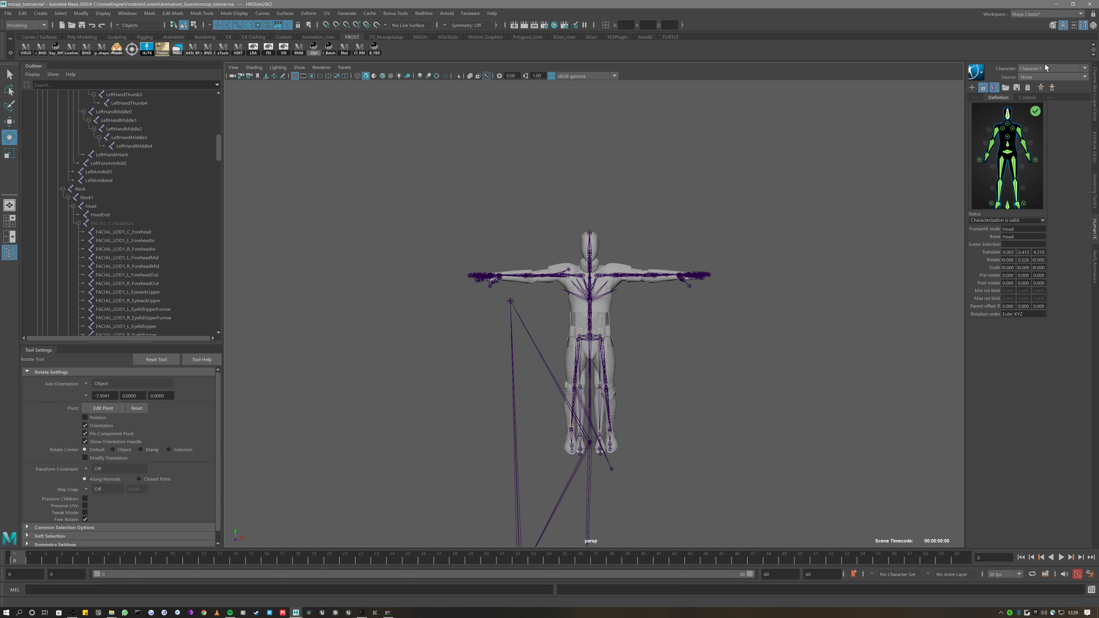
Drive the character from the Data1 source and play the mocap clip
left_click(1042, 77)
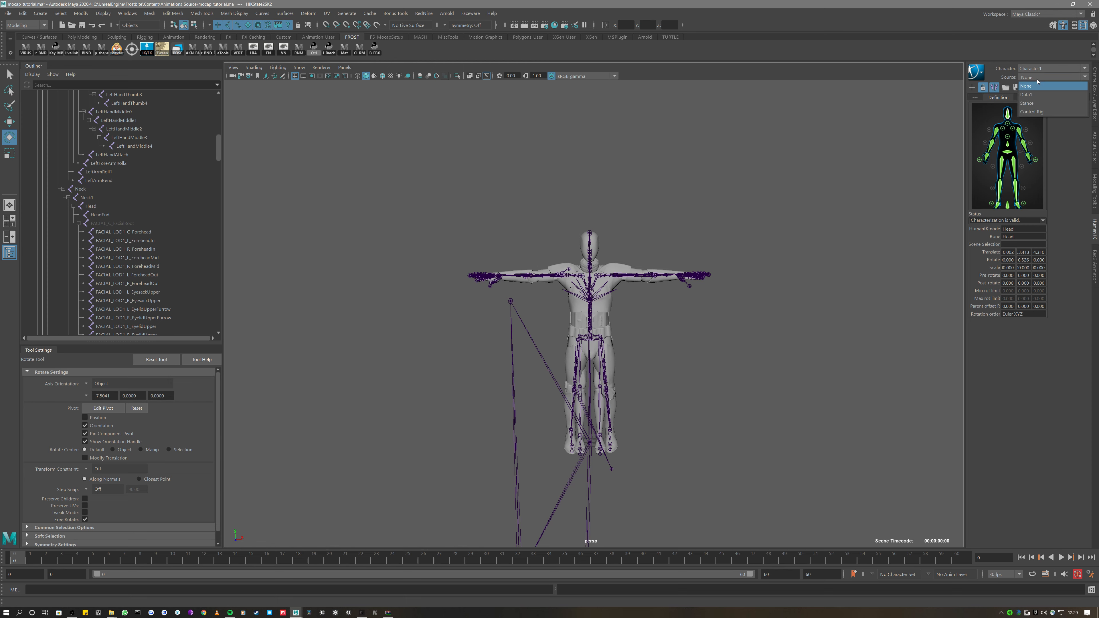
left_click(1042, 96)
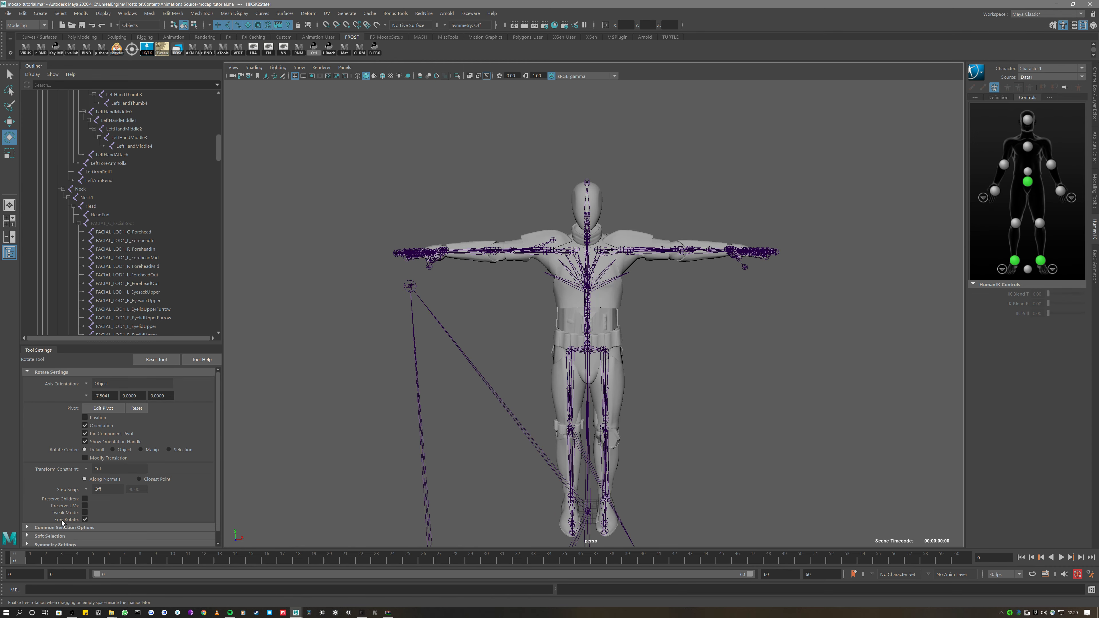
key("alt+v")
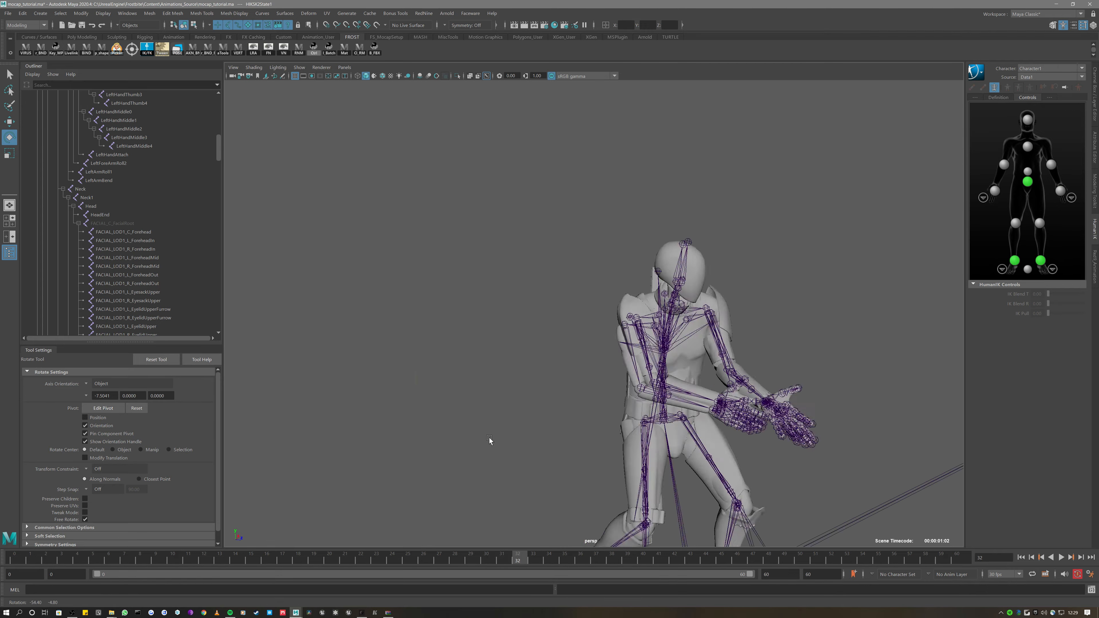
key("alt+v")
Move PROC_Bone3 down to the backpack area and replay the animation to frame 17
left_click_drag(557, 336, 607, 335, "alt")
left_click(748, 264)
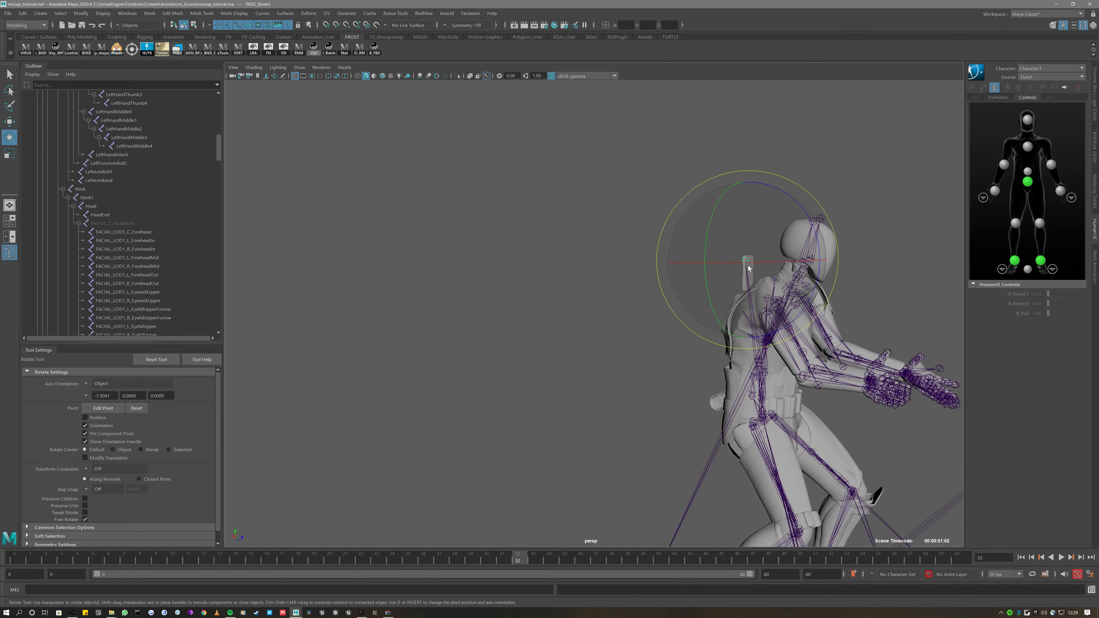
key("w")
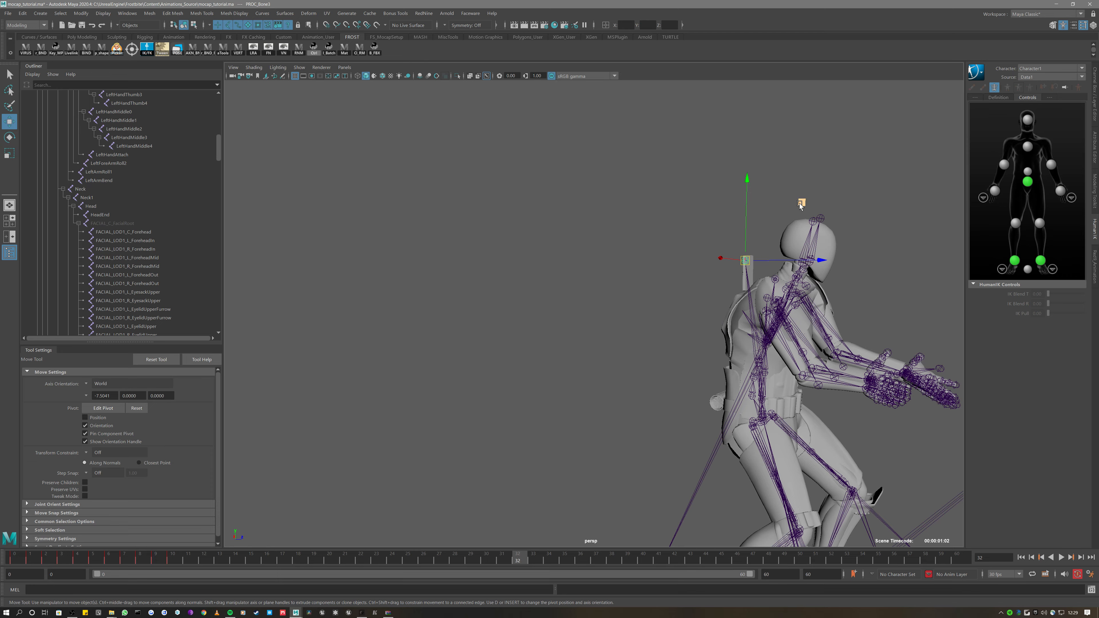
left_click_drag(800, 204, 714, 207)
scroll(800, 204, "down", 5)
left_click(593, 213)
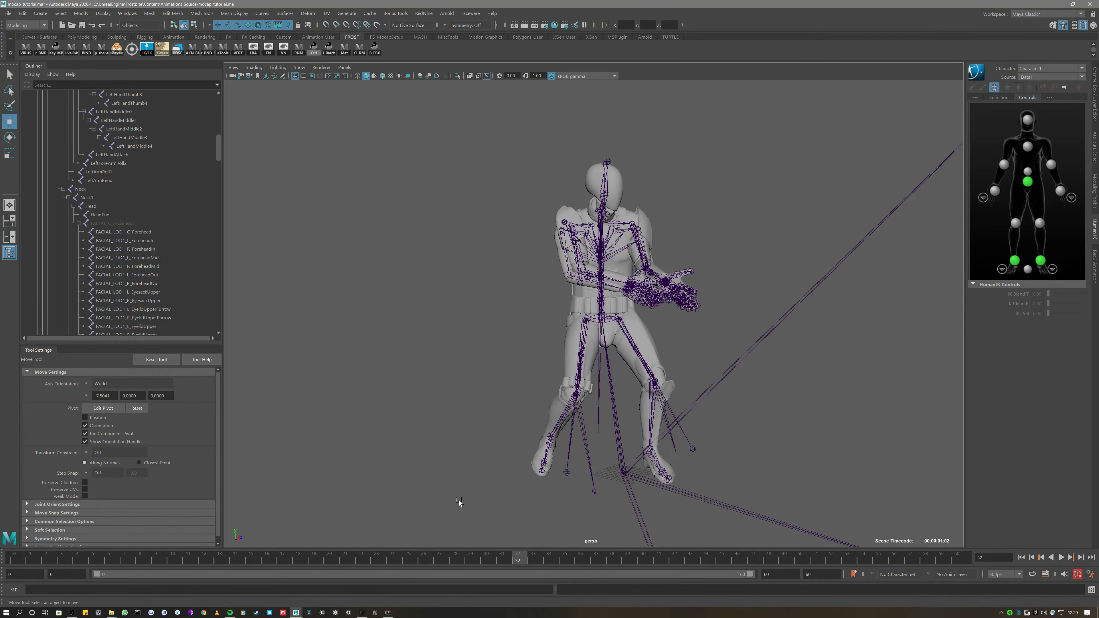
key("alt+v")
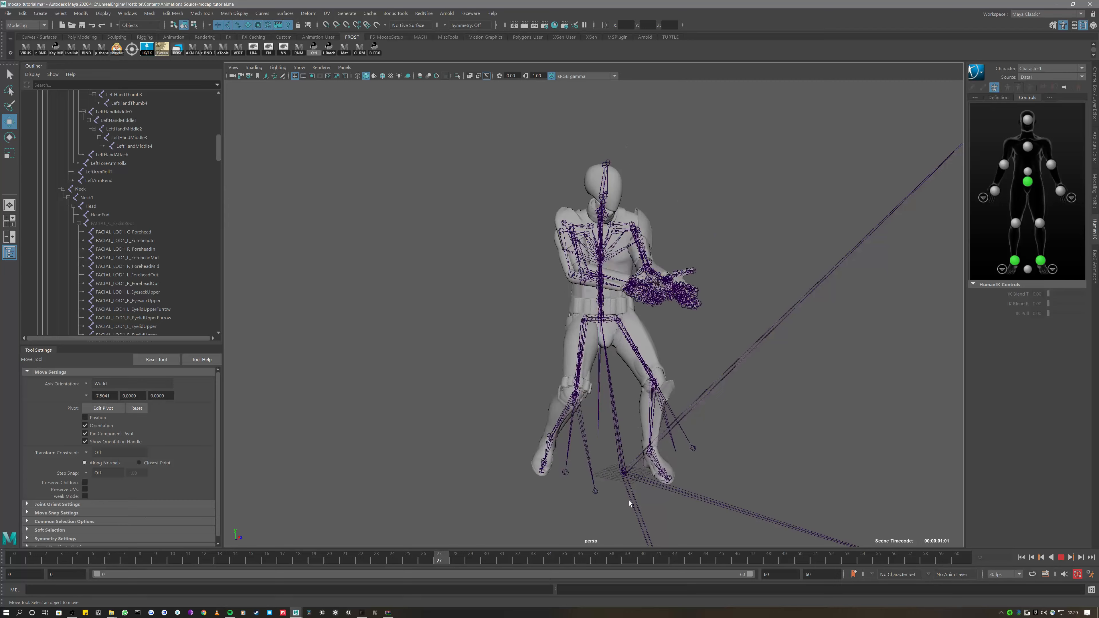
key("alt+v")
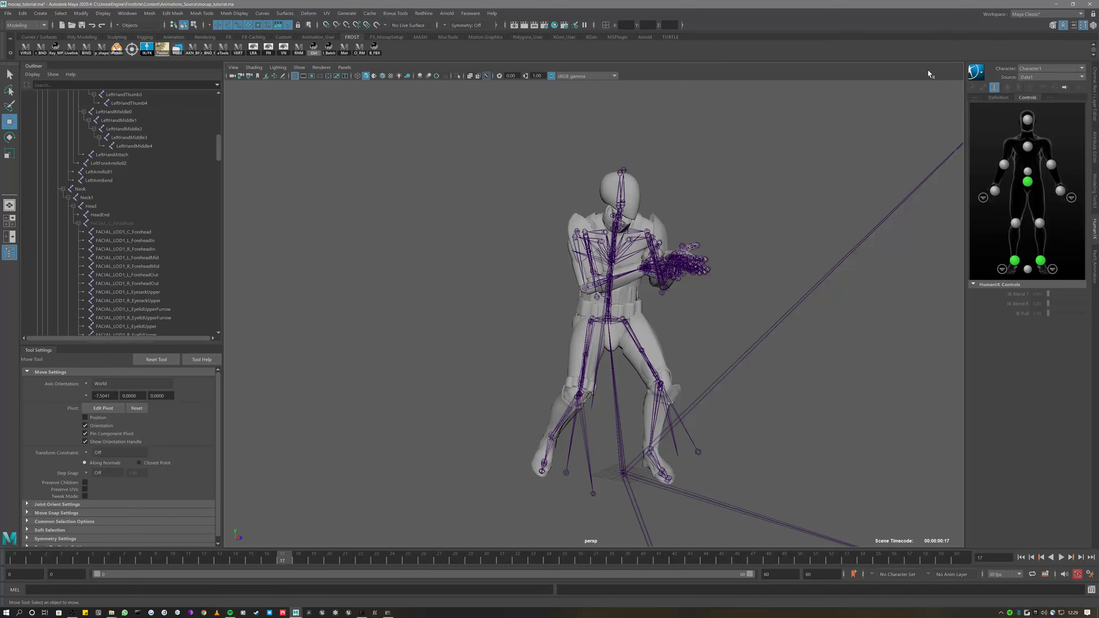
scroll(33, 156, "up", 10)
Collapse the Reference hierarchy and select the character's left elbow effector
left_click(33, 138)
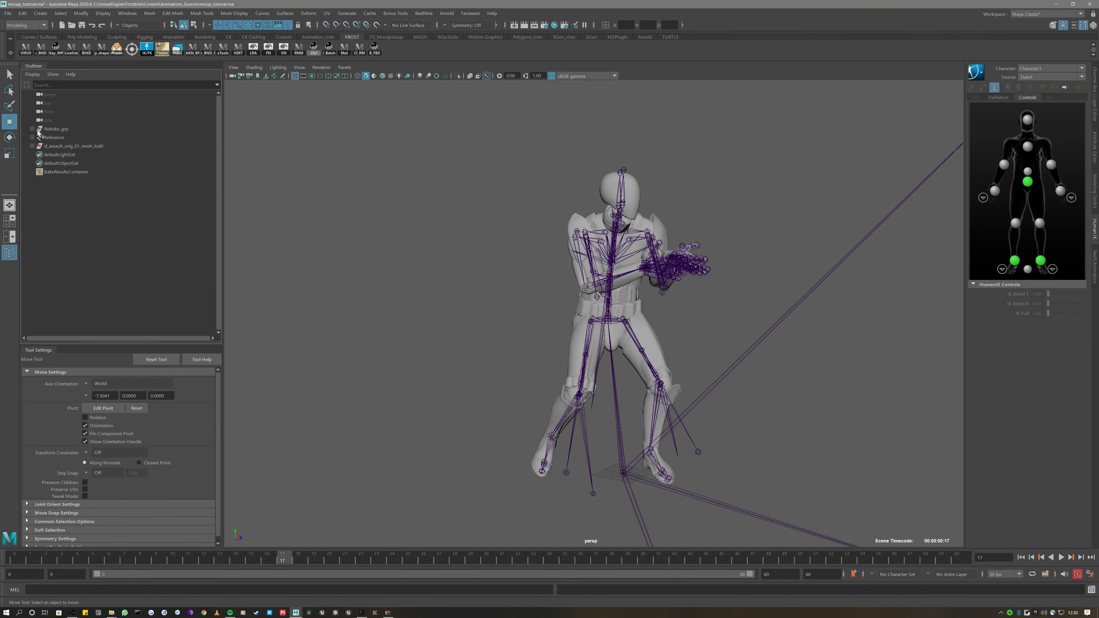
middle_click_drag(880, 147, 832, 123, "alt")
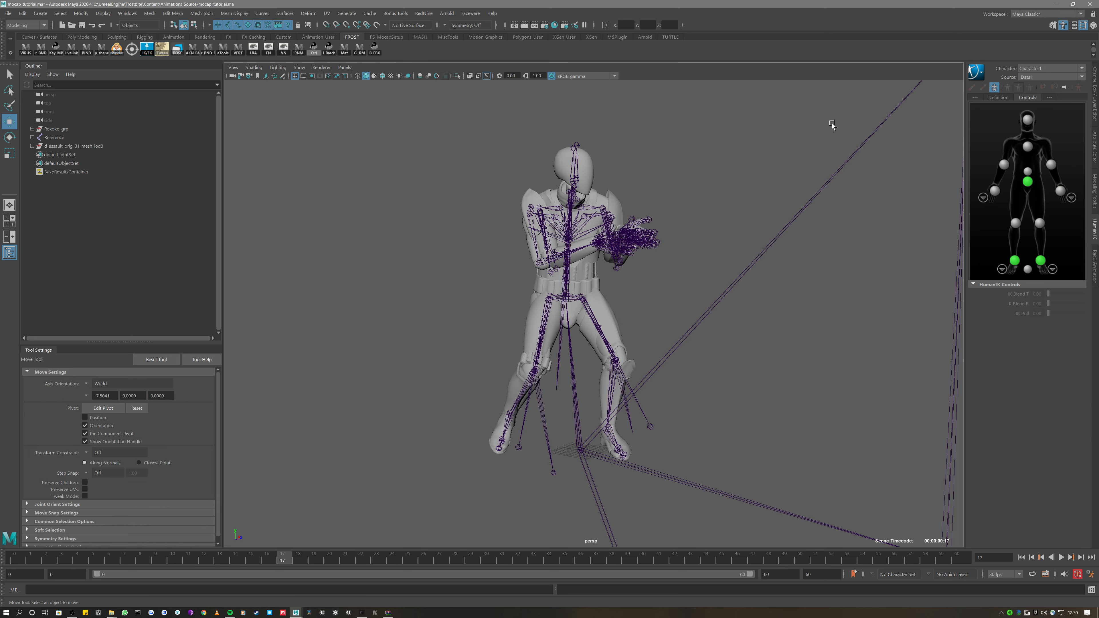
left_click(1004, 165)
scroll(651, 215, "up", 2)
left_click_drag(651, 218, 554, 152, "alt")
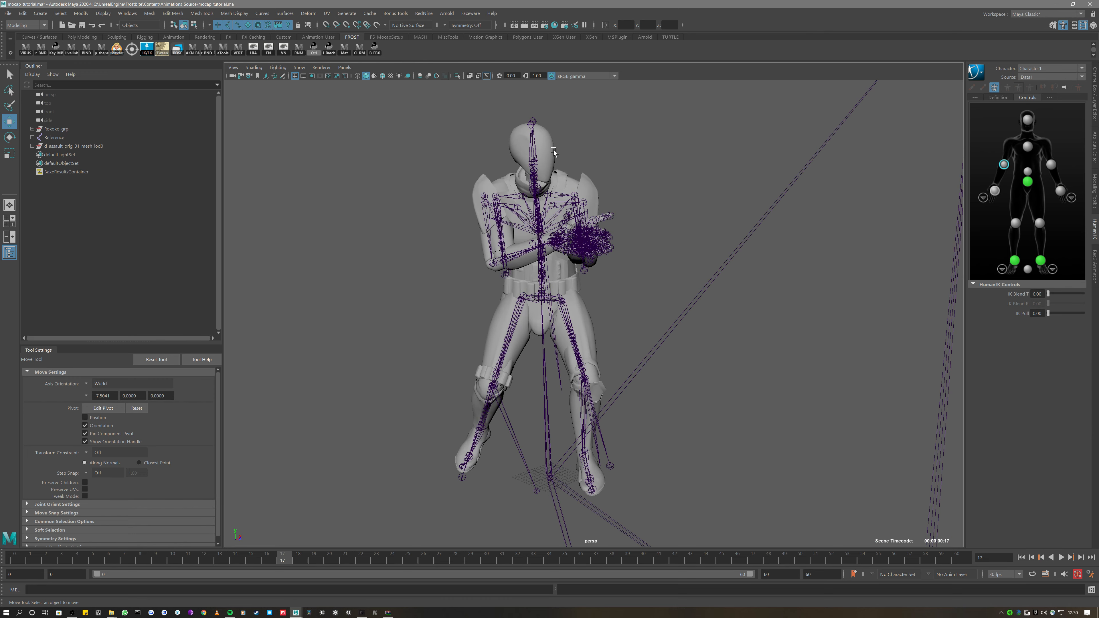
Turn off X-Ray Joints and display the HumanIK definition skeleton
left_click(485, 76)
left_click_drag(486, 76, 621, 148, "alt")
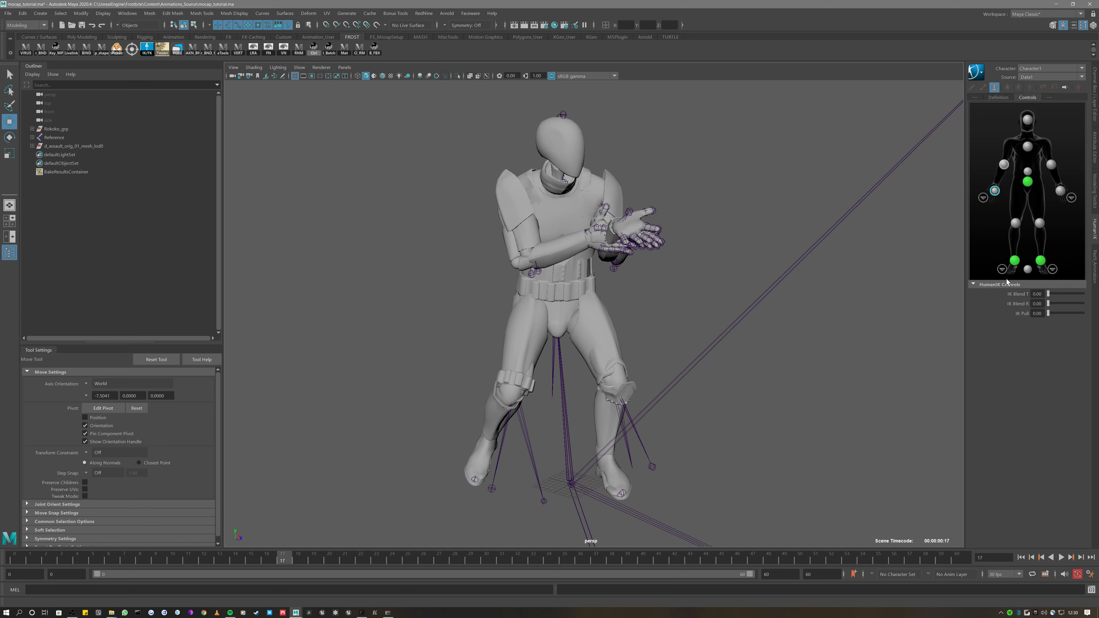
left_click(999, 97)
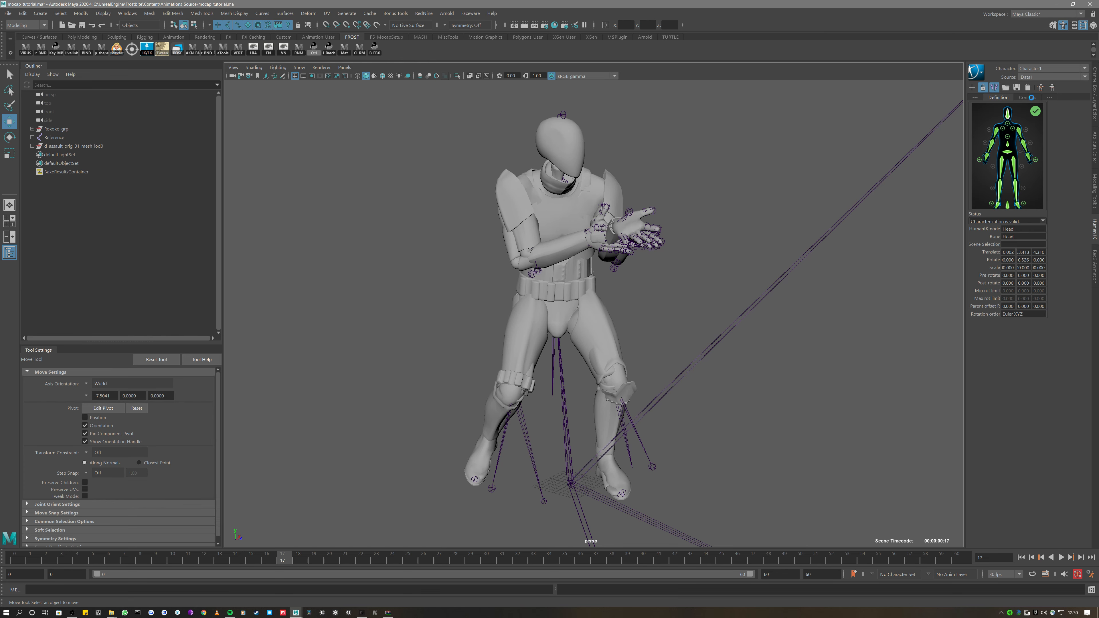
Browse the HumanIK options list from the controls and definition views without choosing anything
left_click(1028, 98)
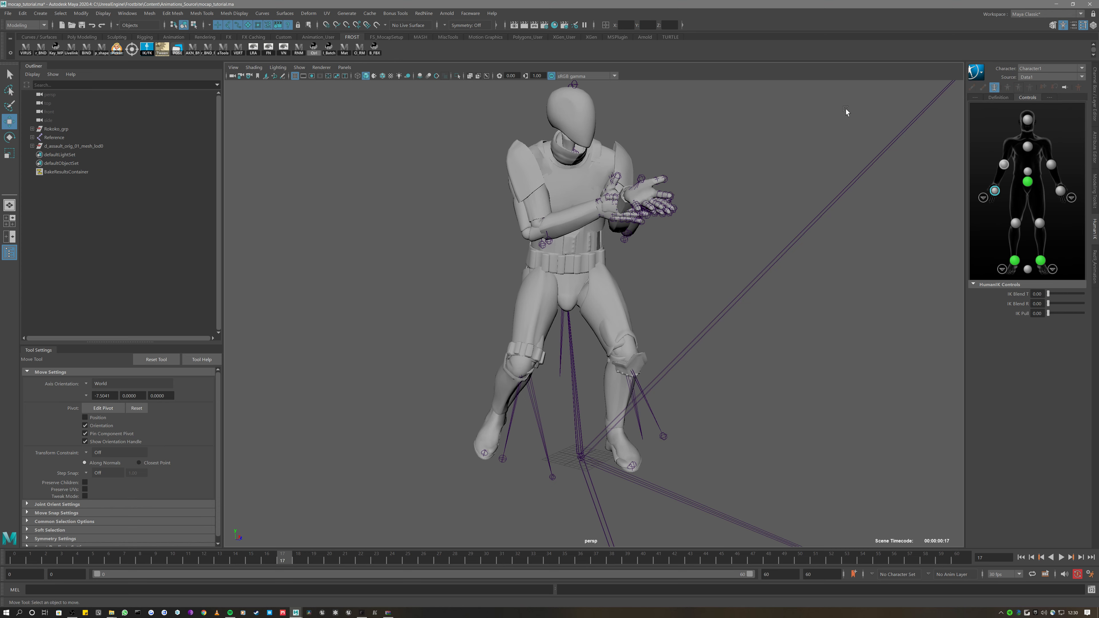
left_click(976, 72)
mouse_move(1002, 104)
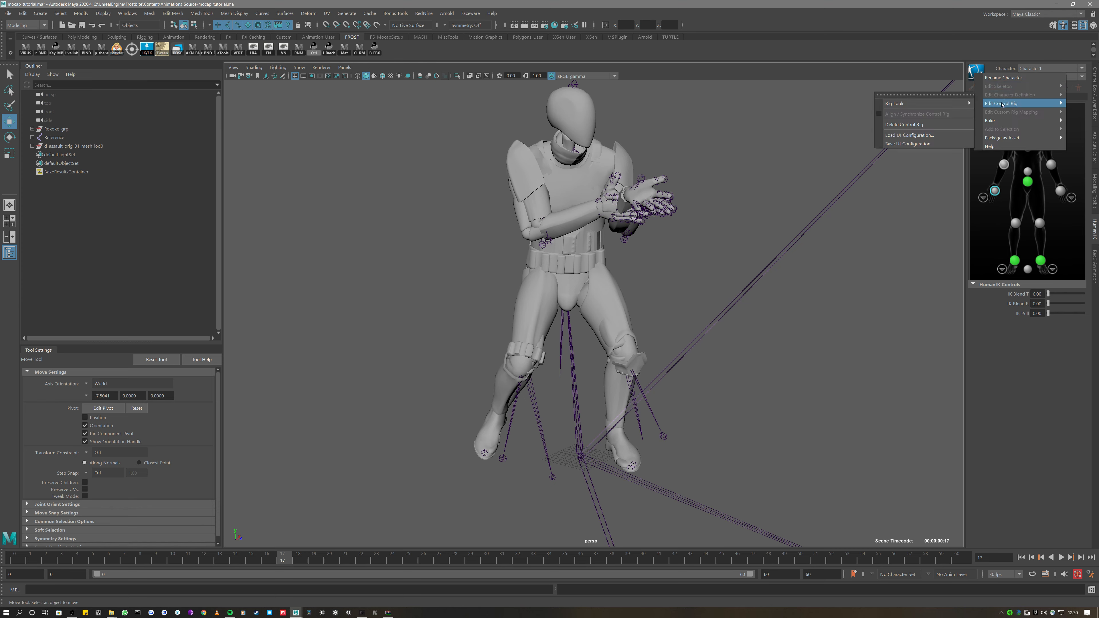
left_click(974, 23)
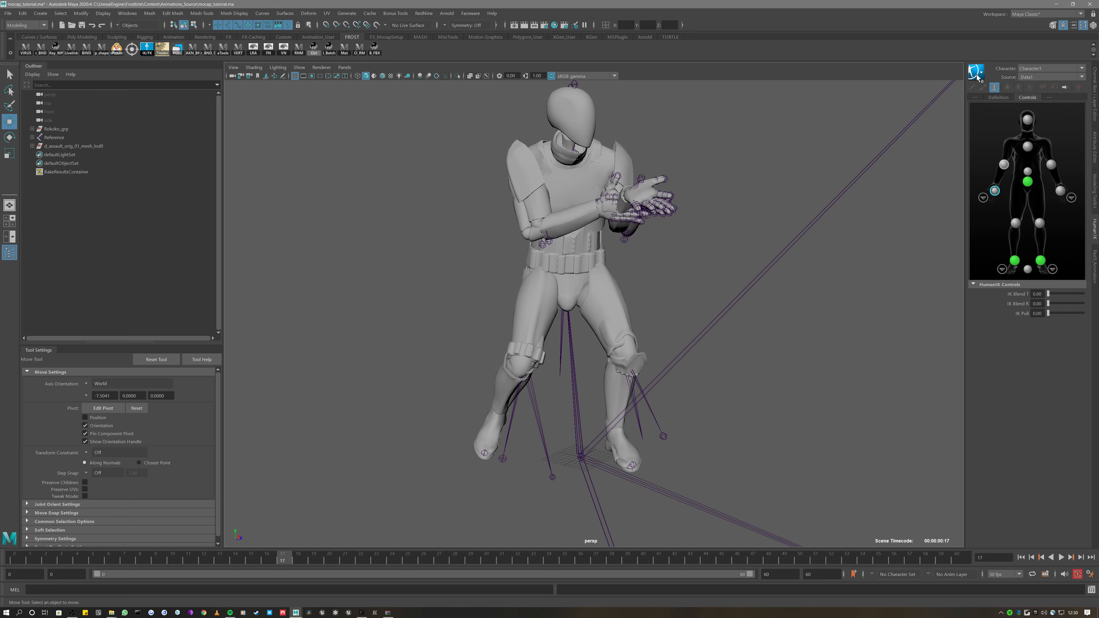
left_click(998, 97)
left_click(976, 73)
mouse_move(1009, 93)
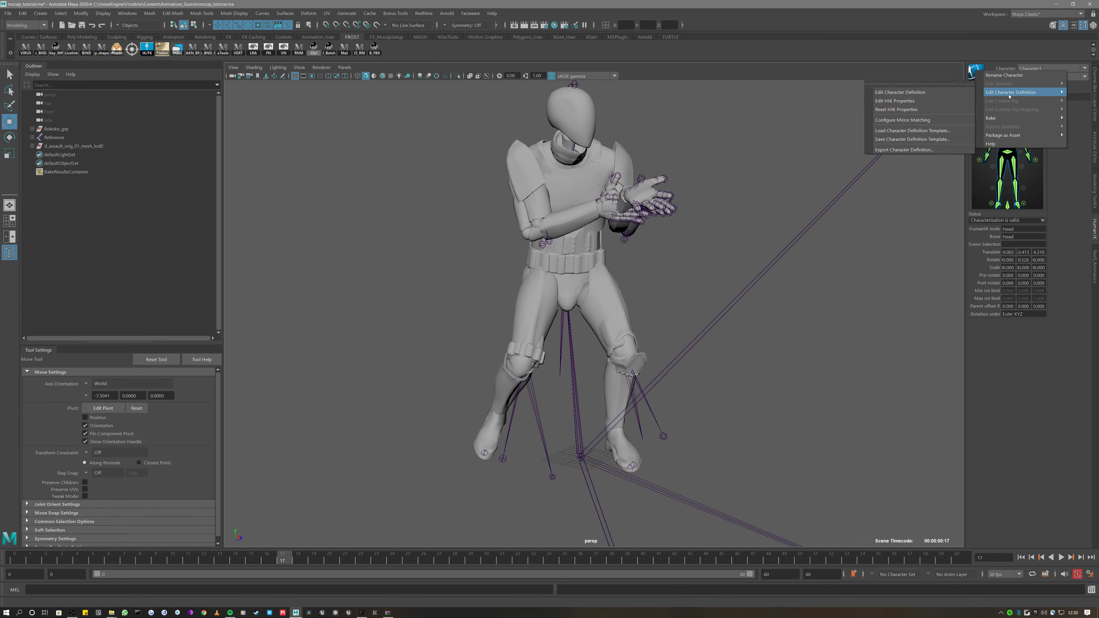
left_click(995, 51)
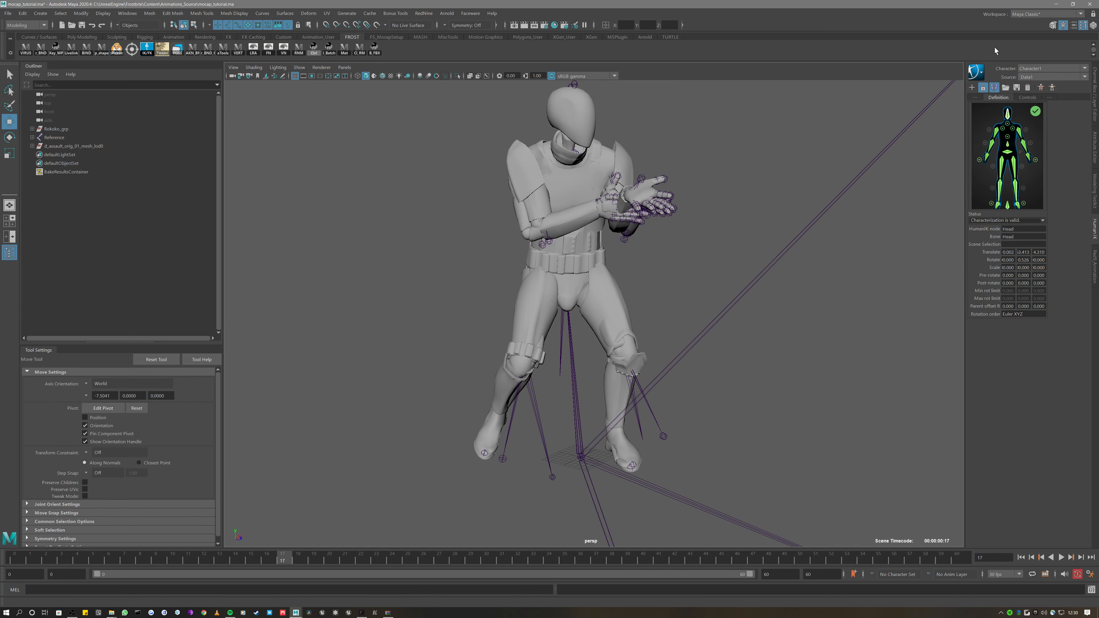
Switch the active character to Data1 and back to Character1's definition
left_click(1042, 69)
left_click(1031, 97)
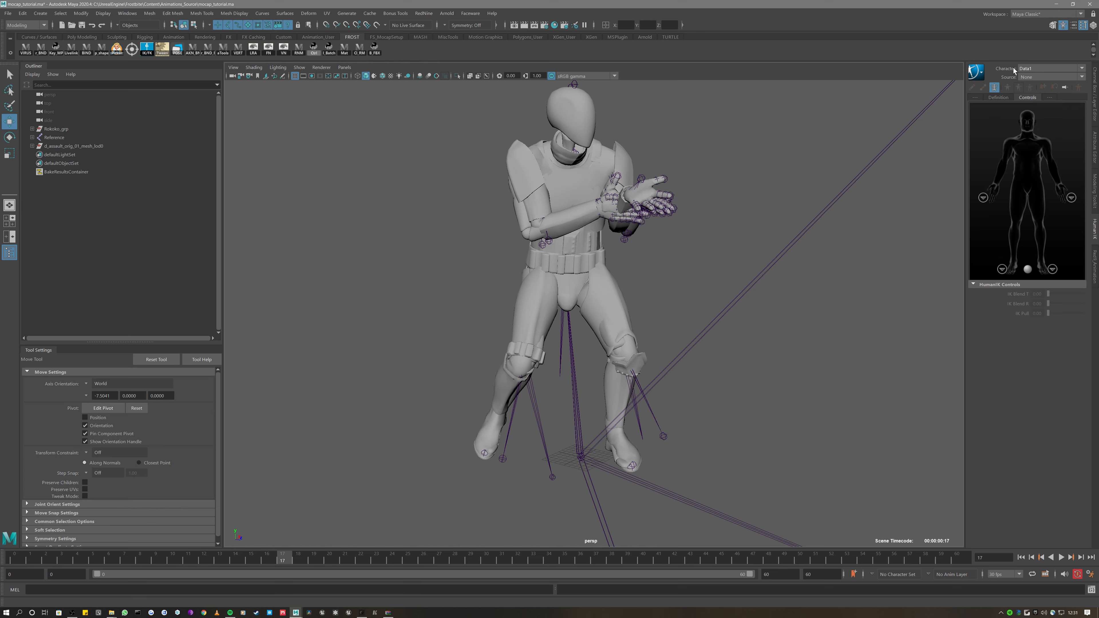
left_click(1033, 69)
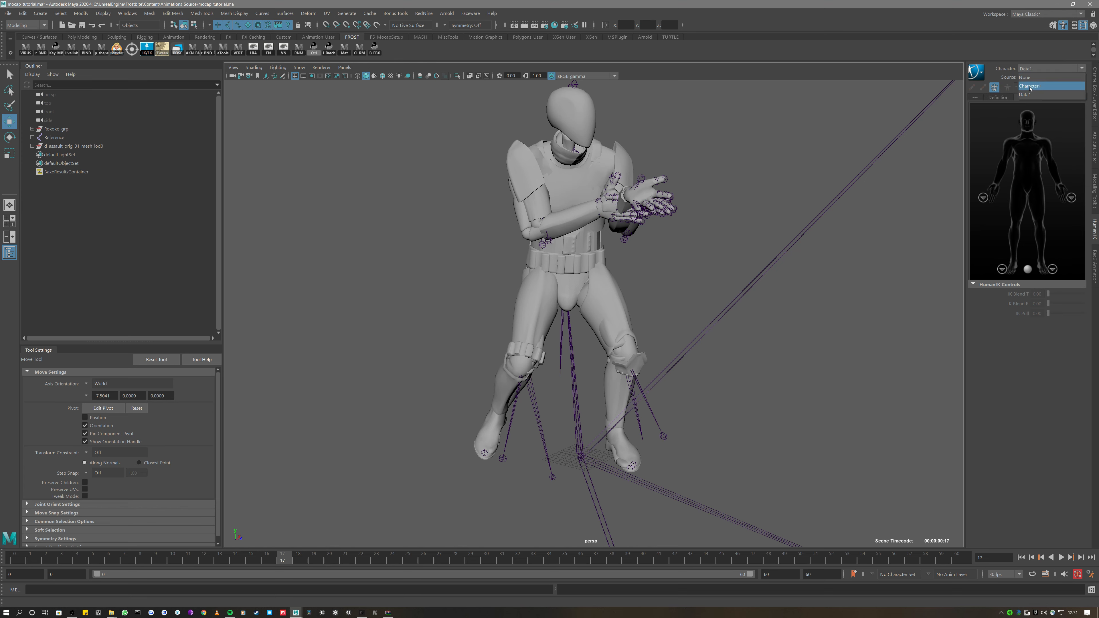
left_click(1031, 86)
left_click(992, 98)
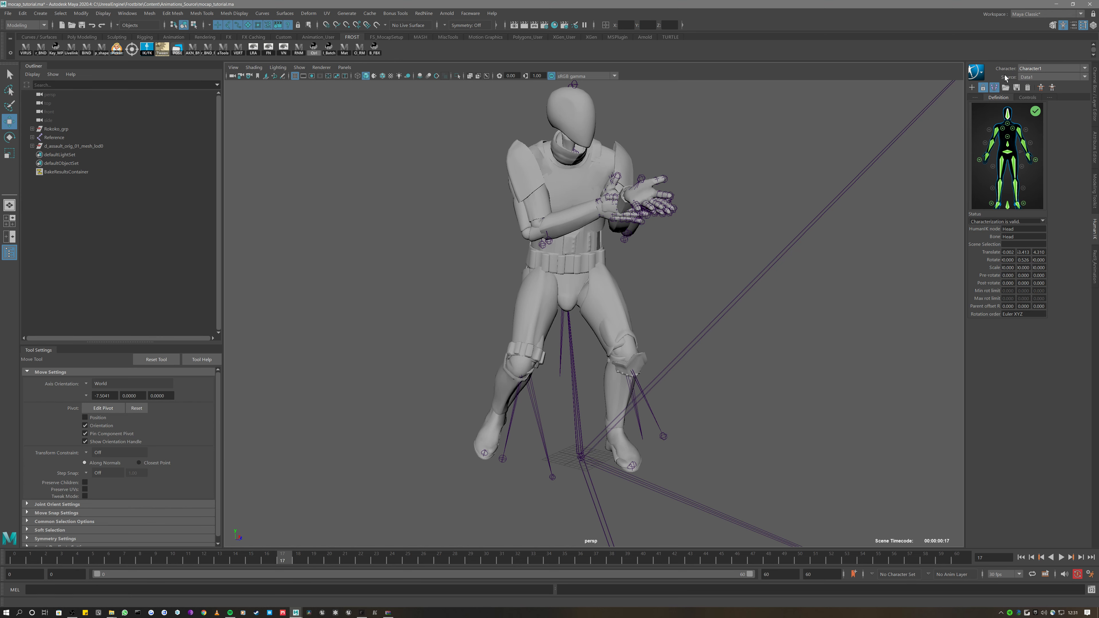
Rename the HumanIK character Character1 to Target
left_click(978, 71)
left_click(992, 75)
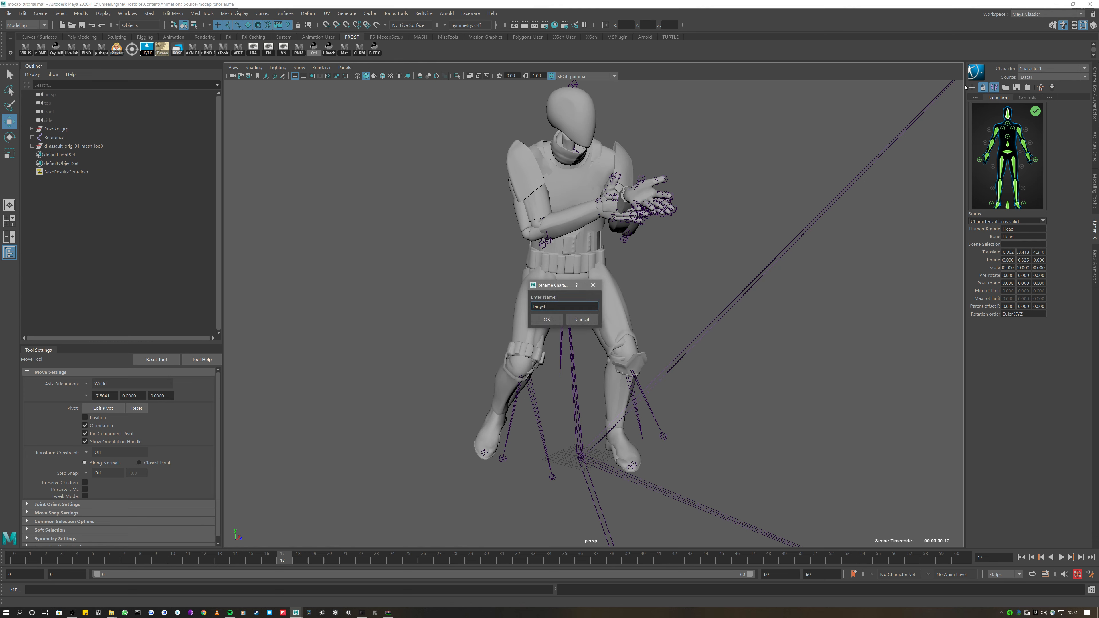
key("Return")
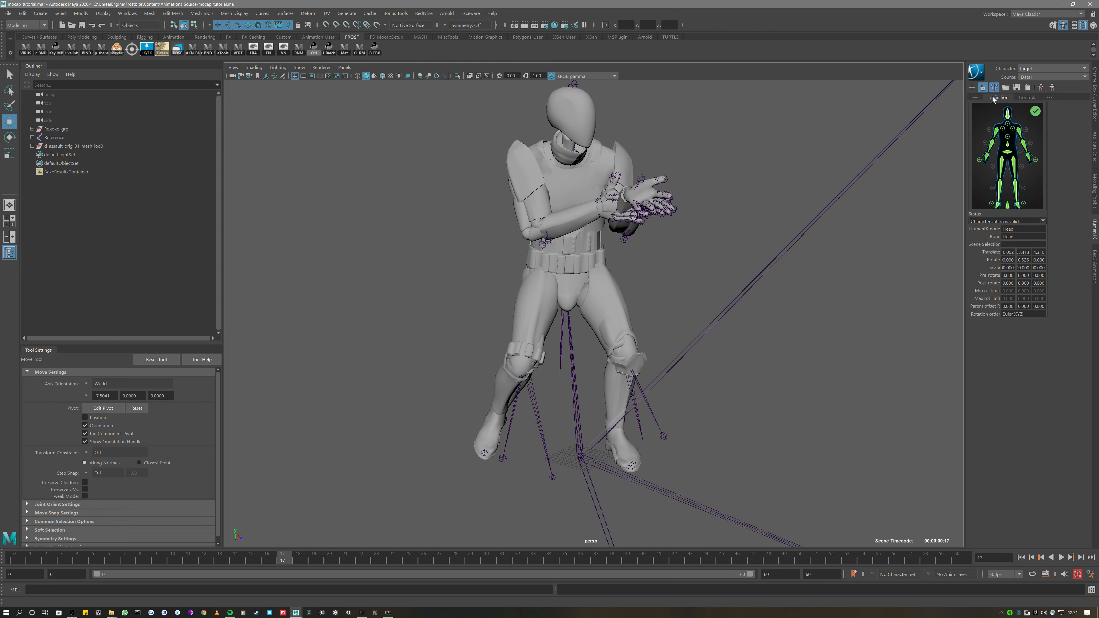
left_click(977, 73)
Open the Target character's HIK properties (HIKproperties2) in the Attribute Editor
mouse_move(1021, 93)
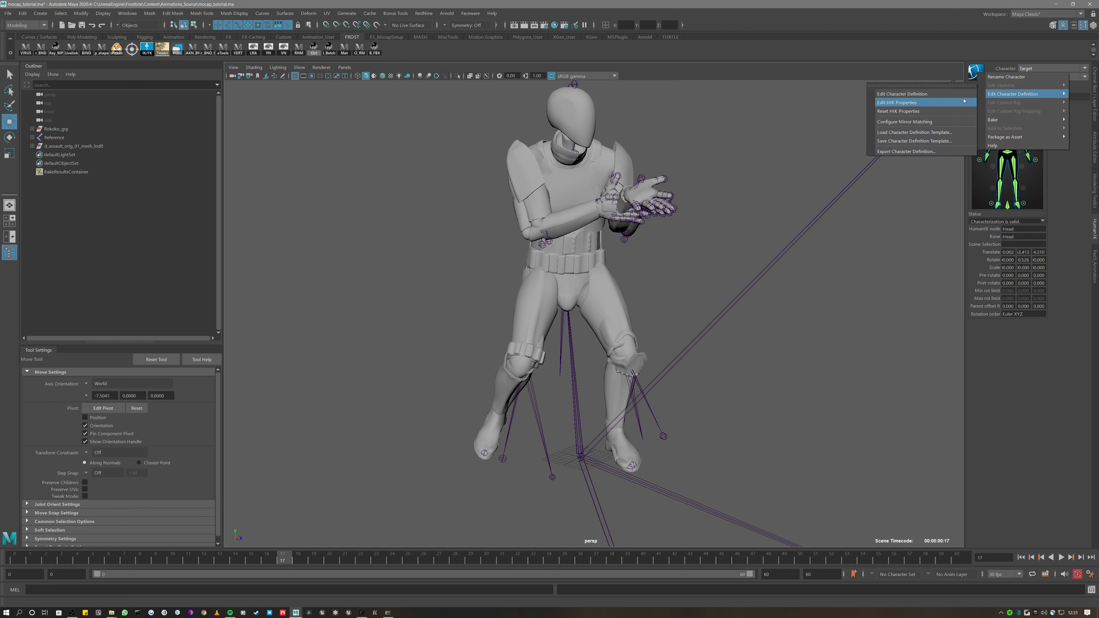
left_click(936, 94)
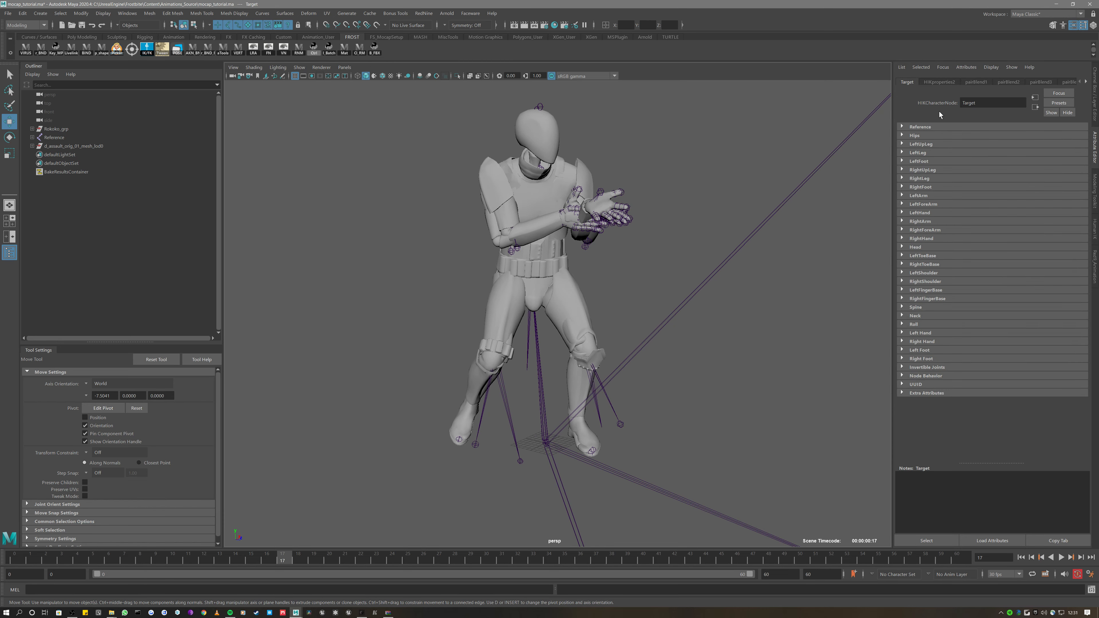
left_click(903, 126)
left_click(903, 126)
left_click(934, 83)
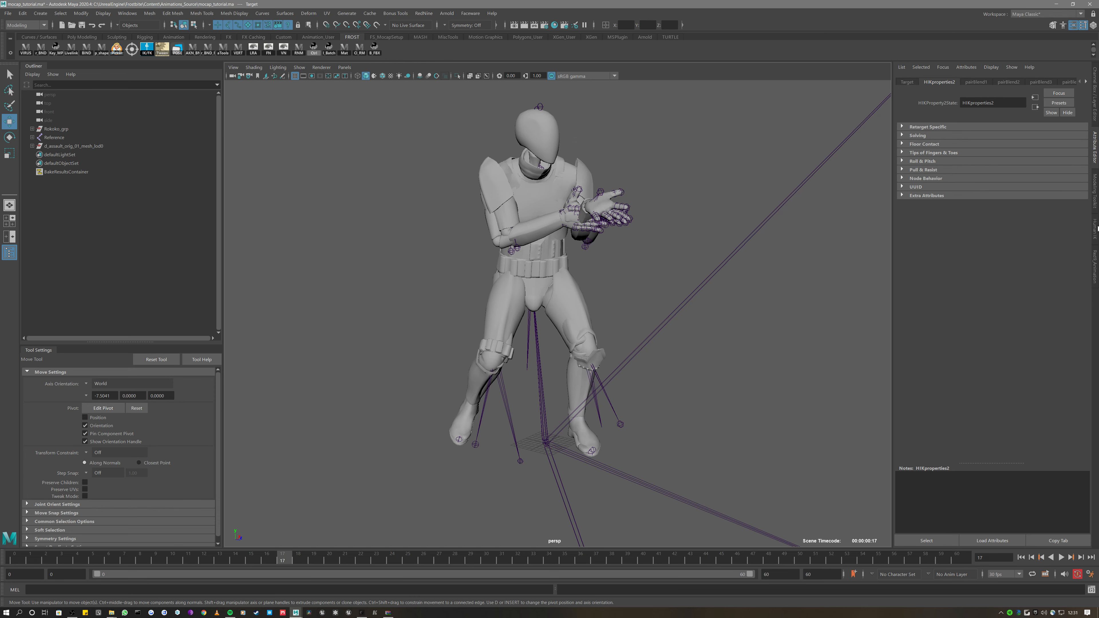
left_click(1095, 228)
left_click(976, 71)
mouse_move(996, 92)
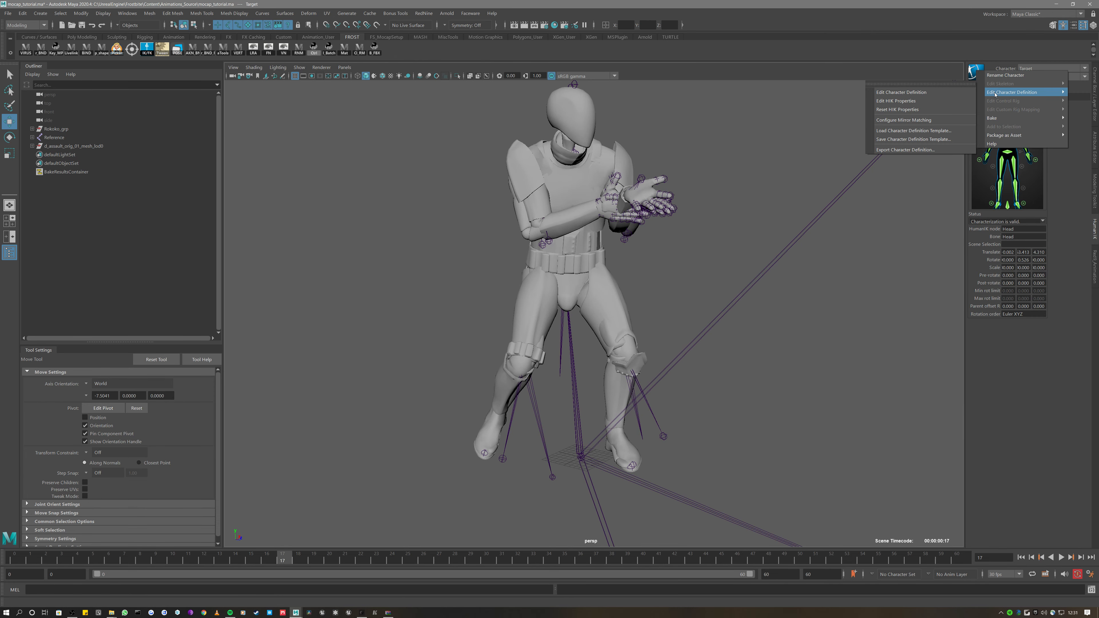
left_click(908, 102)
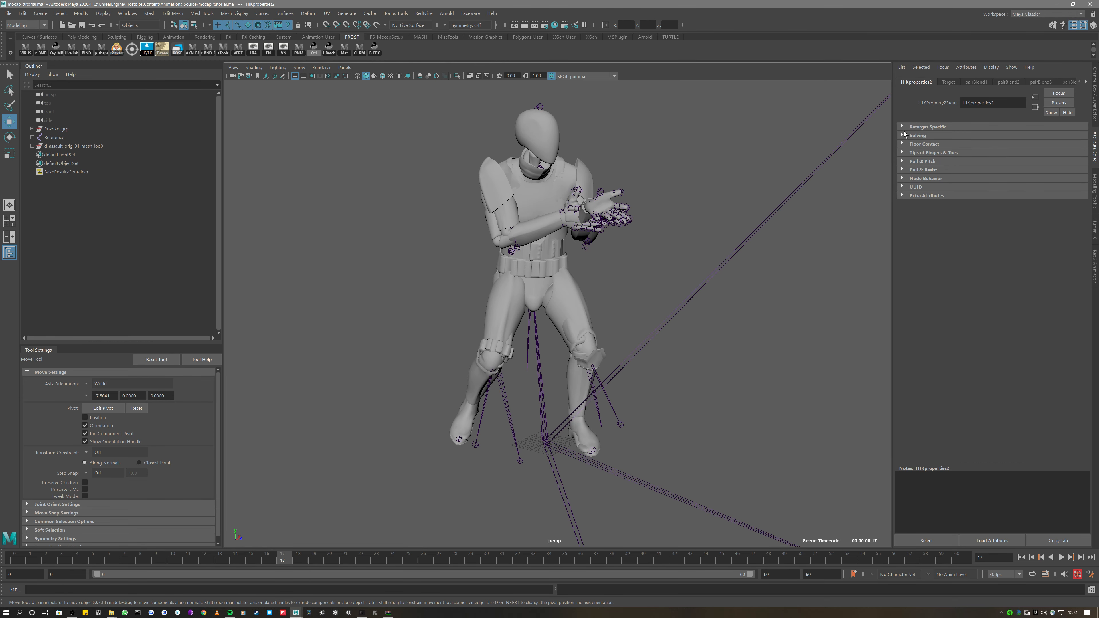
Under Retarget Specific, set Match Source to On
left_click_drag(652, 276, 670, 244, "alt")
middle_click_drag(647, 303, 691, 223, "alt")
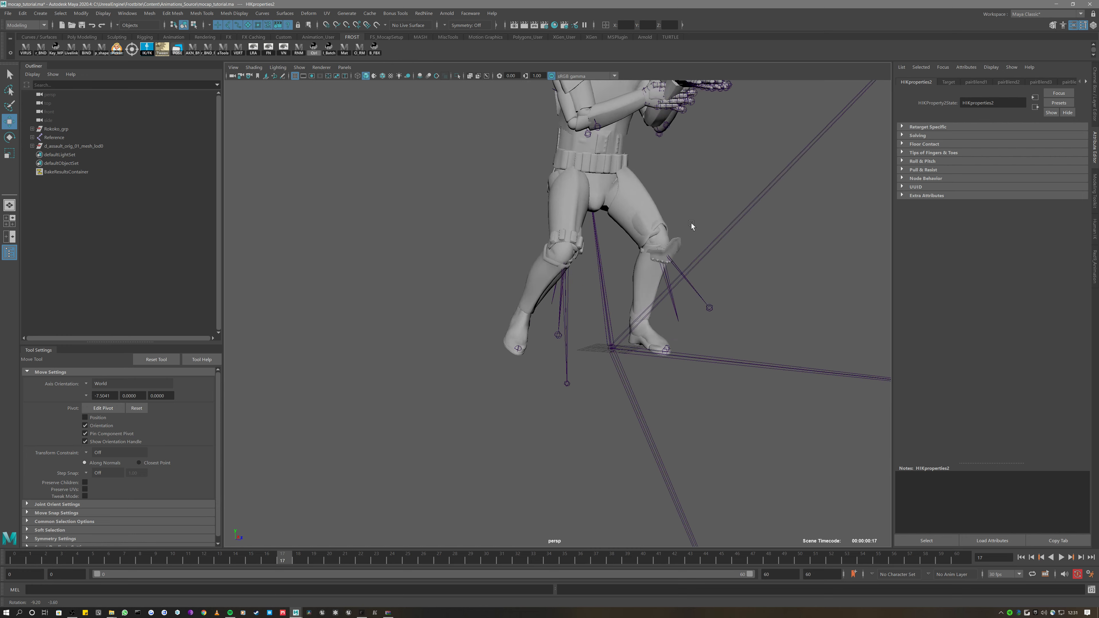
left_click_drag(691, 222, 687, 224, "alt")
left_click(909, 127)
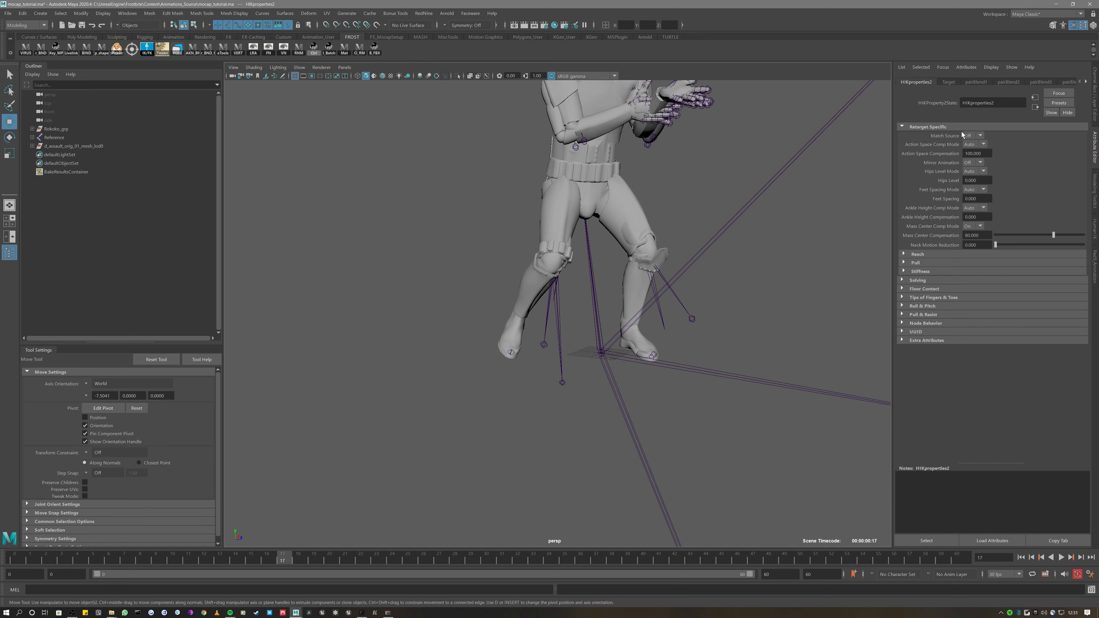
left_click(981, 137)
left_click(972, 154)
scroll(741, 165, "down", 5)
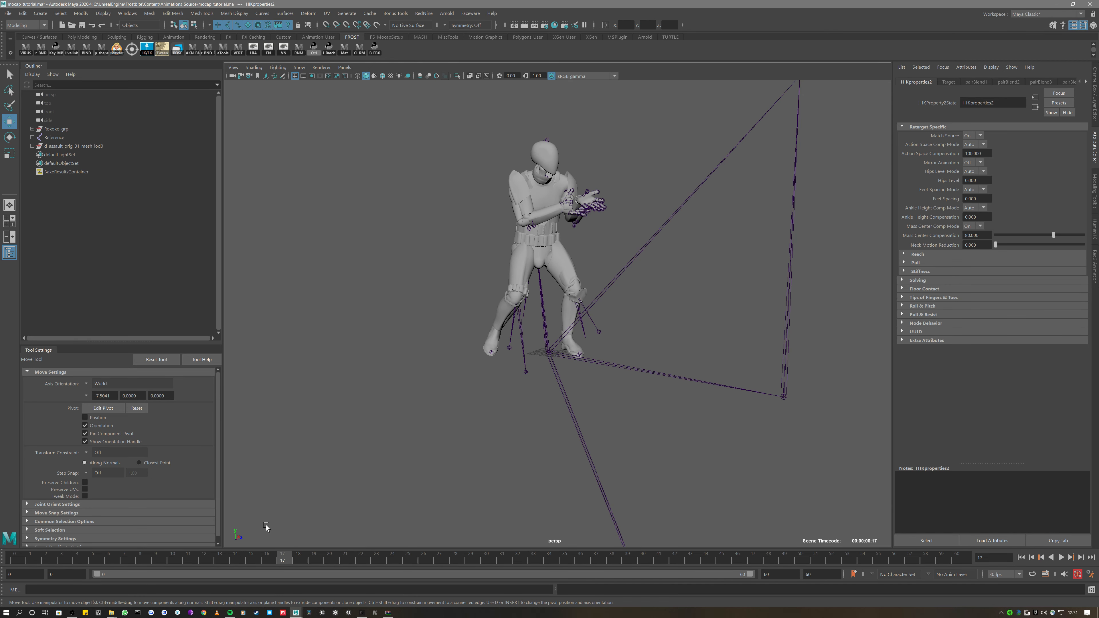
left_click(32, 129)
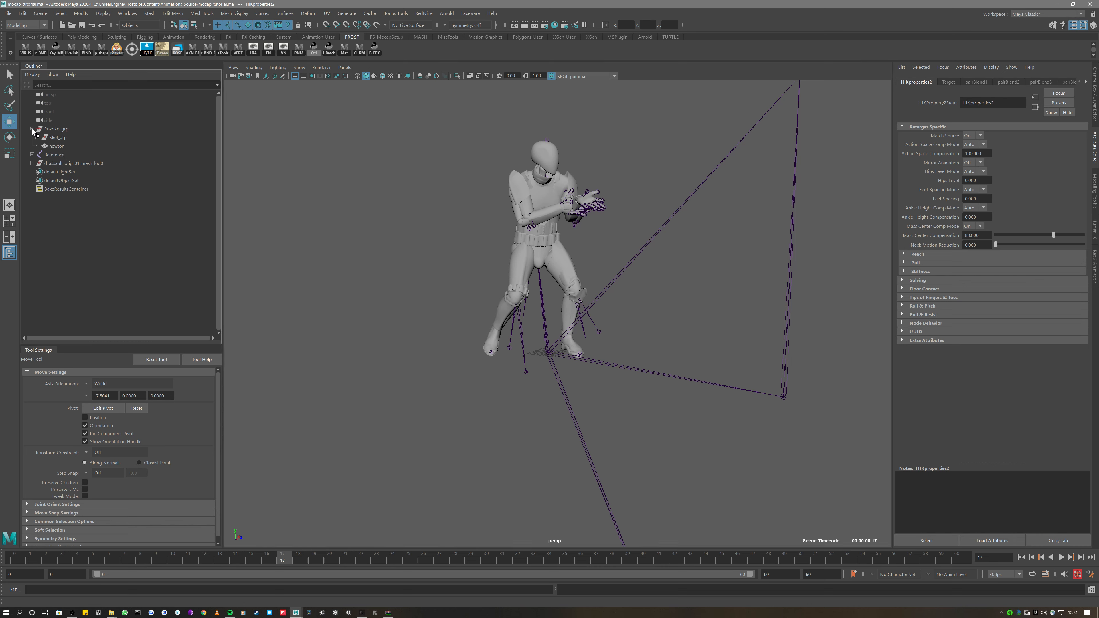
Select Skel_grp in the Outliner, try scaling it, then undo the change
left_click(37, 137)
left_click(57, 137)
left_click_drag(515, 264, 534, 271, "alt")
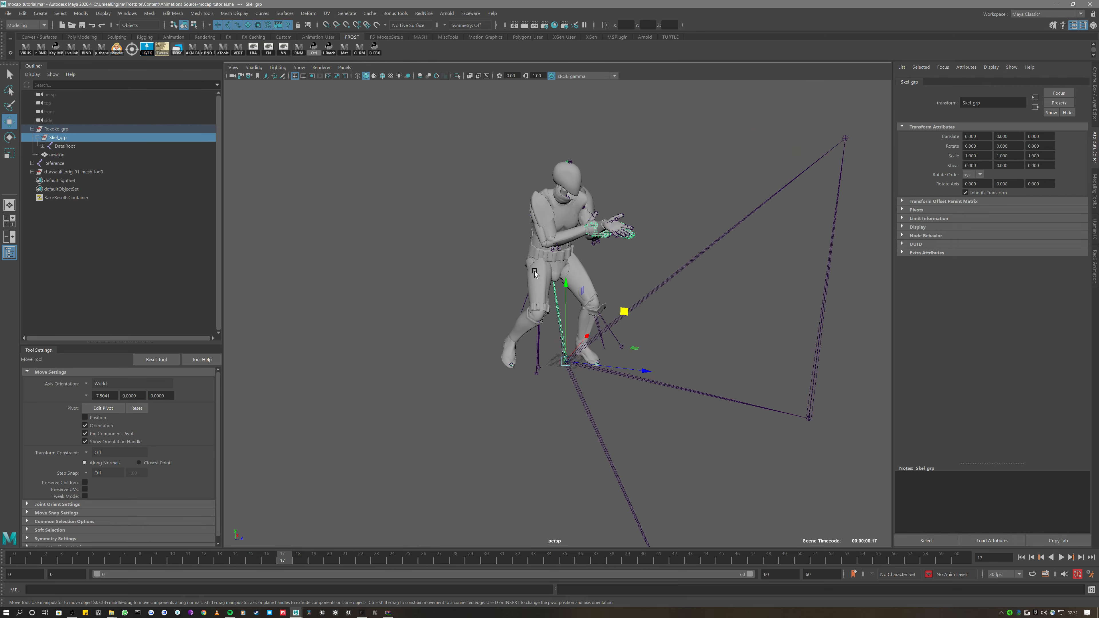
key("e")
key("r")
left_click_drag(566, 361, 492, 345)
key("w")
key("ctrl+z")
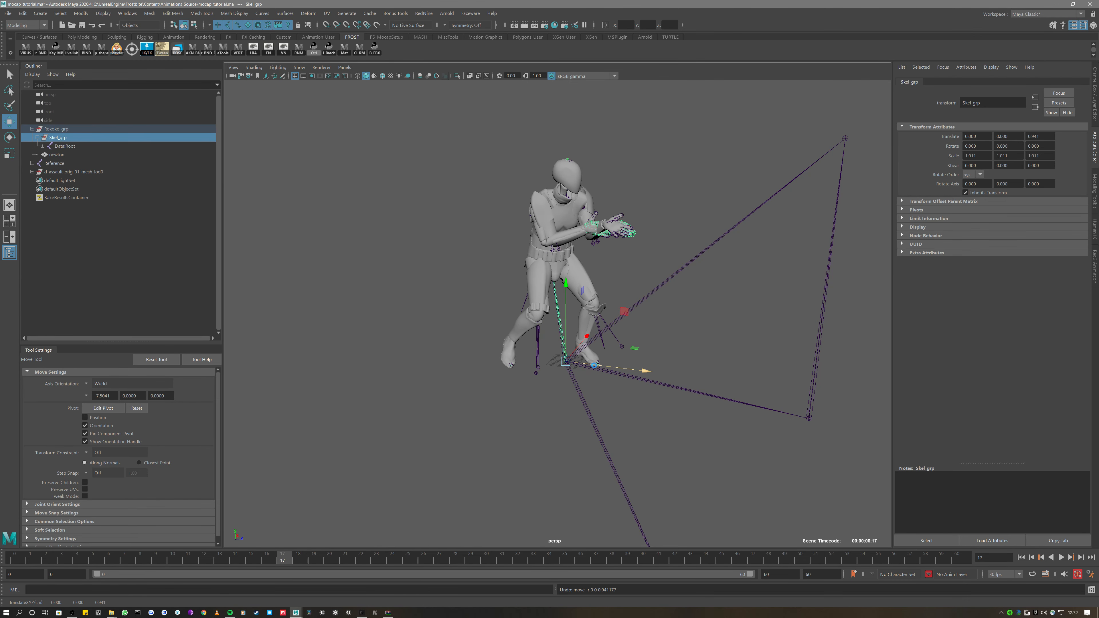
Set Floor Contact > Feet > Foot Floor Contact to On in the Target's HIK properties
left_click(1095, 230)
left_click(980, 75)
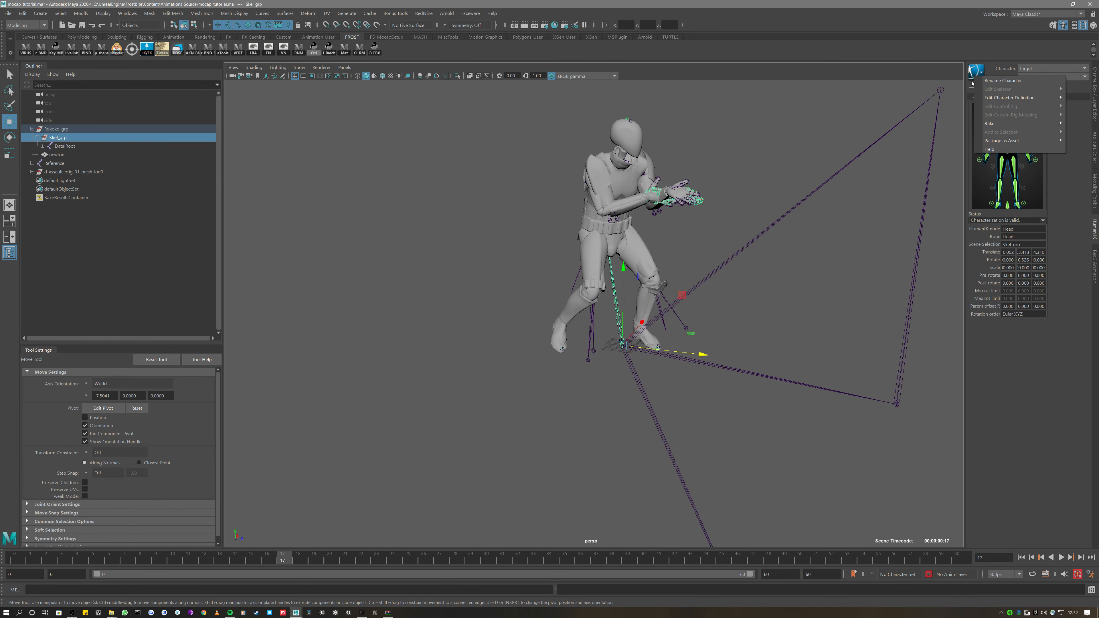
mouse_move(998, 98)
left_click(917, 107)
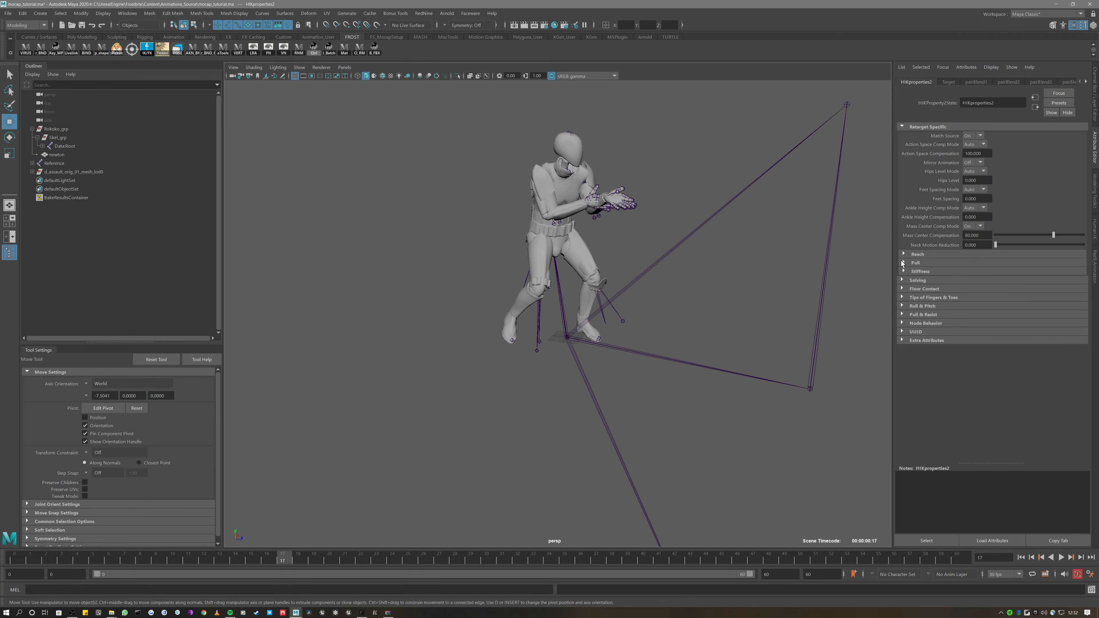
left_click(936, 297)
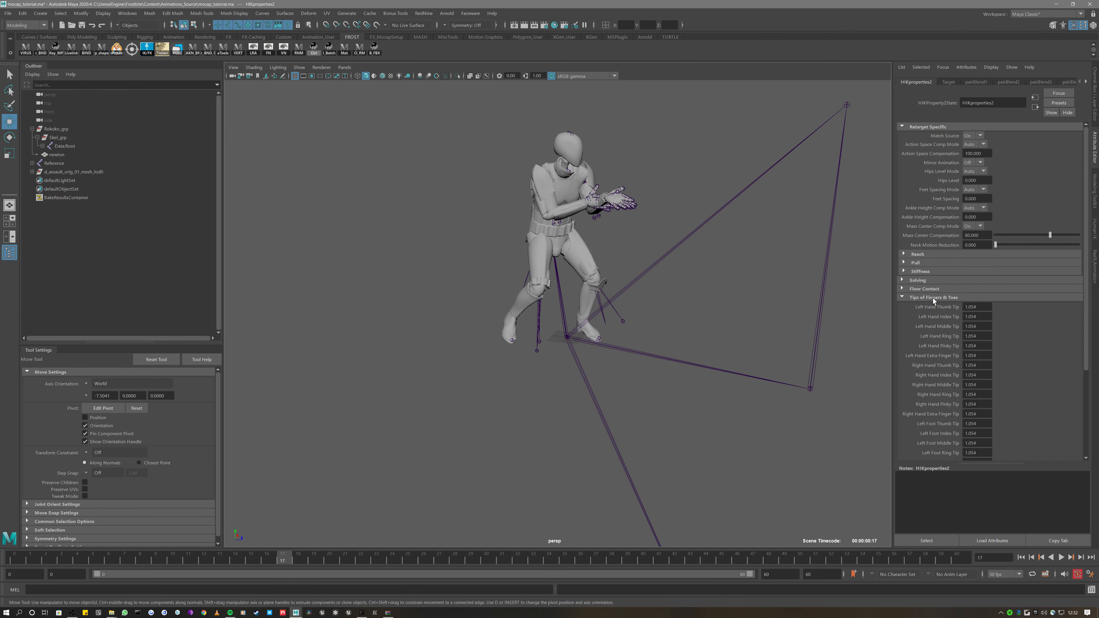
left_click(933, 299)
left_click(932, 289)
left_click(917, 298)
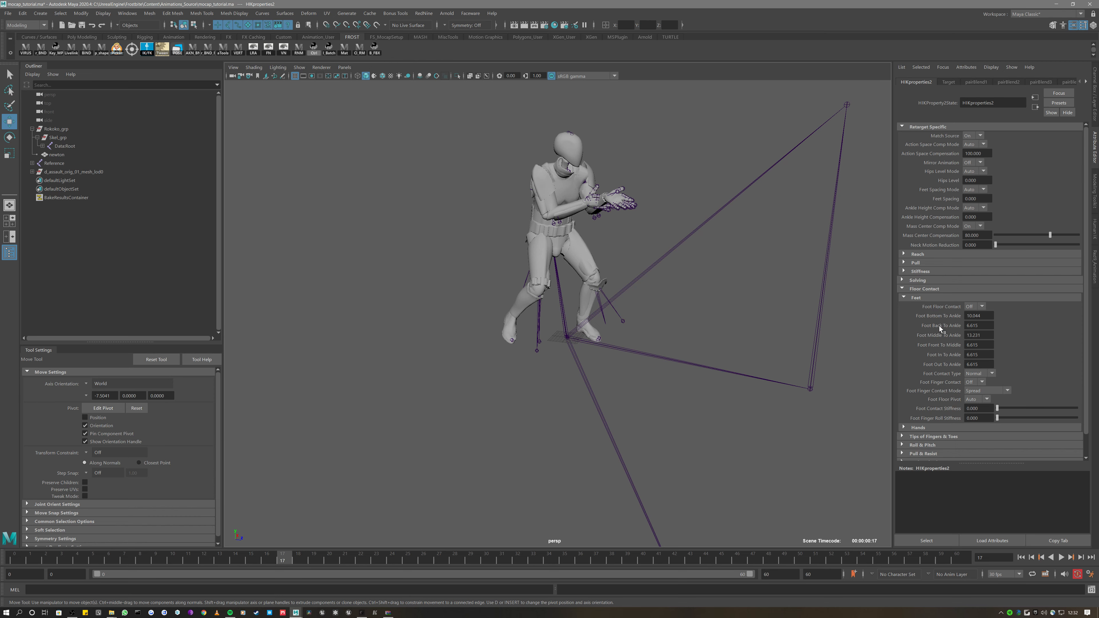
left_click(979, 307)
left_click(973, 315)
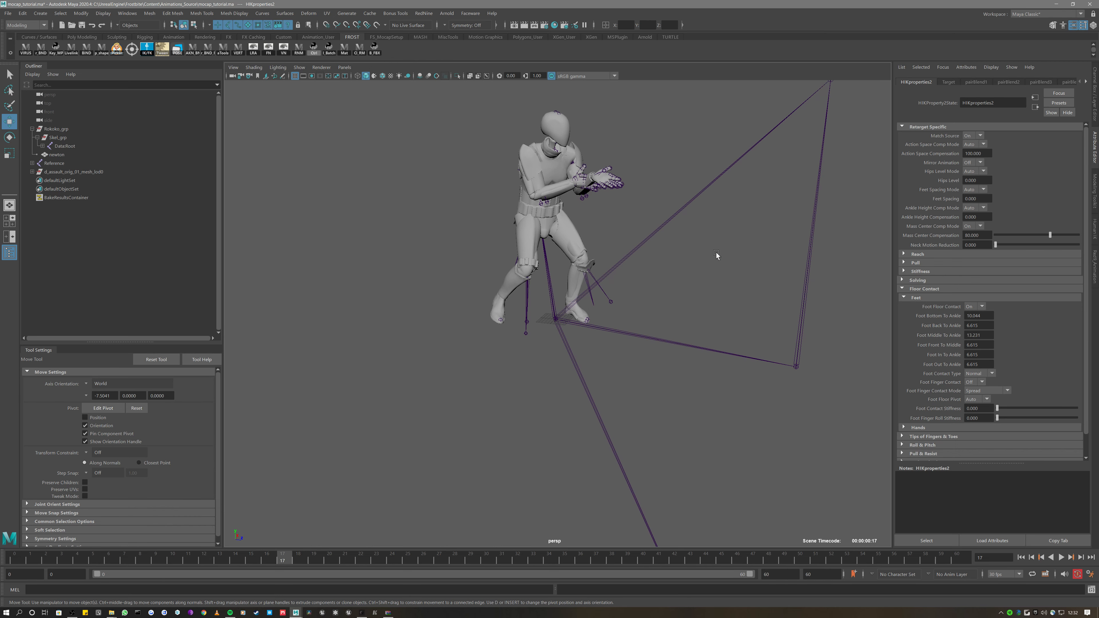
scroll(717, 252, "up", 1)
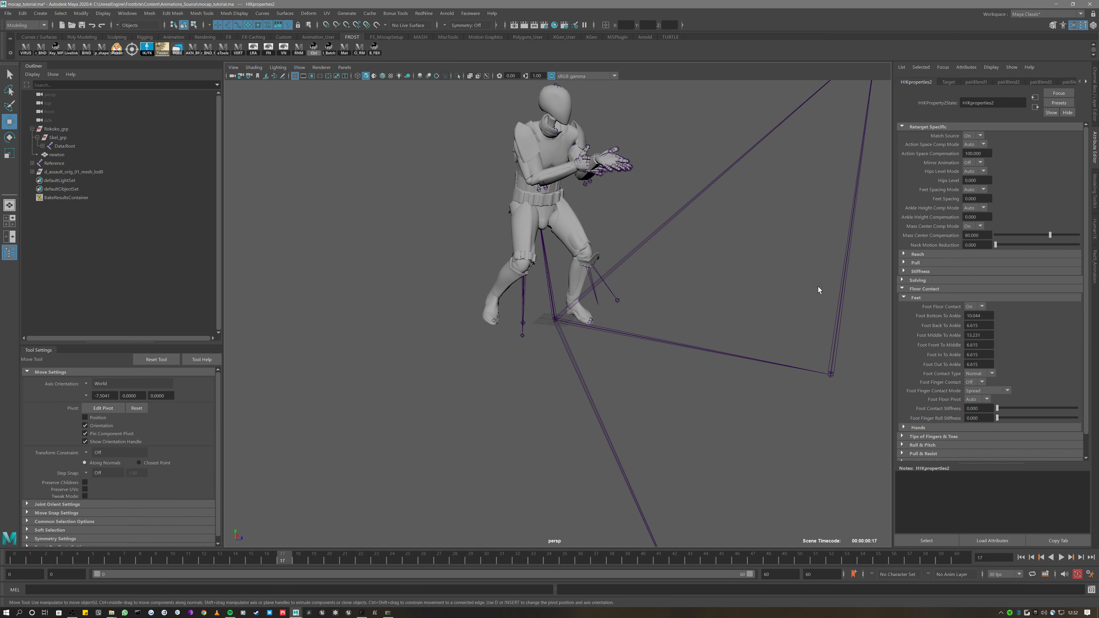
Lower Skel_grp to Translate Y -0.264 so the feet meet the floor, checking with playback
left_click(73, 139)
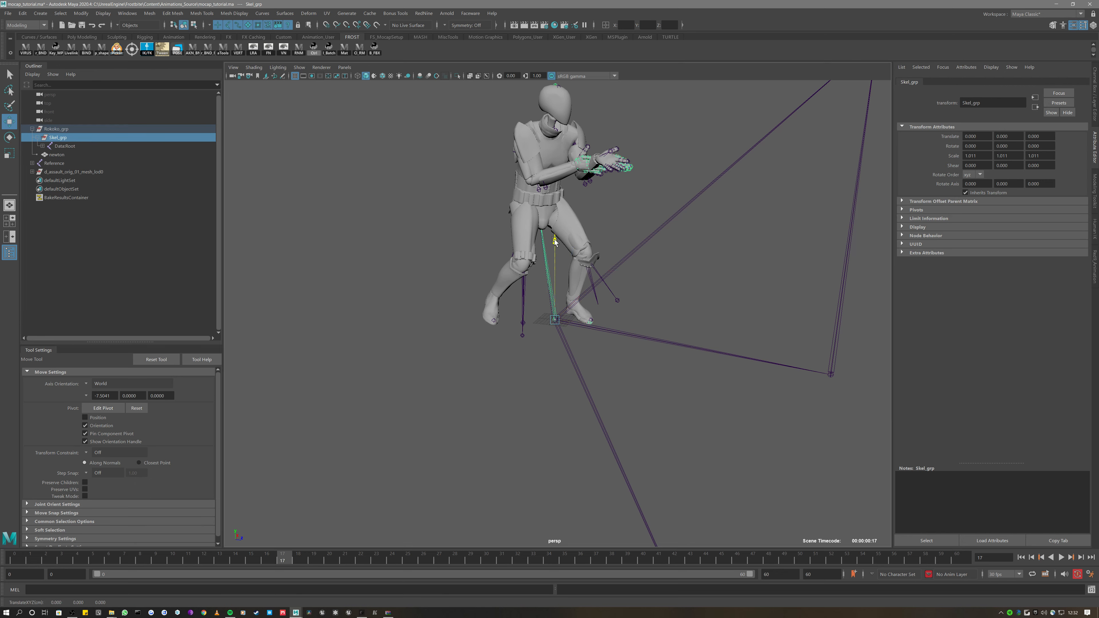
mouse_move(551, 246)
left_mouse_down()
mouse_move(555, 311)
mouse_move(551, 243)
mouse_move(548, 277)
mouse_move(547, 255)
left_mouse_up()
key("alt+v")
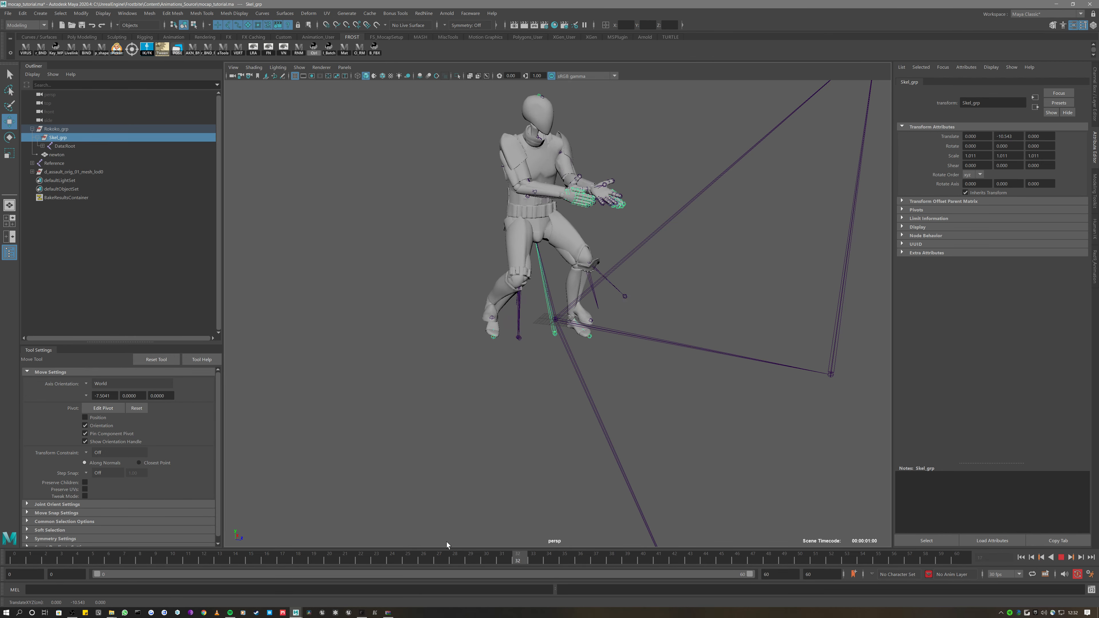
key("Escape")
mouse_move(554, 253)
left_mouse_down()
mouse_move(555, 243)
mouse_move(552, 254)
left_mouse_up()
right_click_drag(552, 253, 564, 283, "alt")
middle_click_drag(565, 282, 552, 298, "alt")
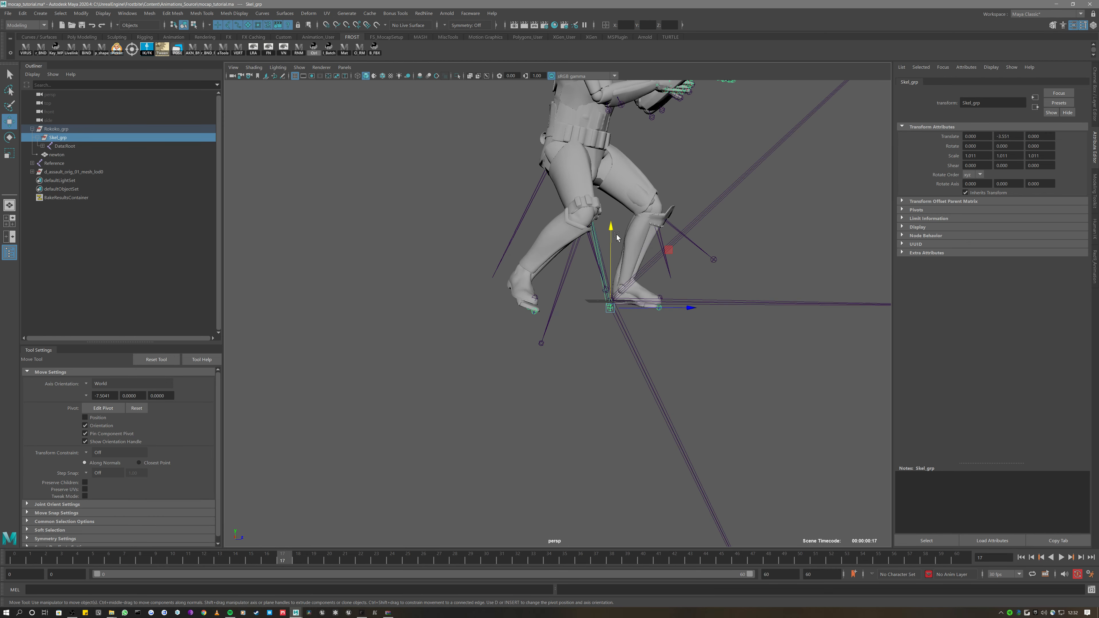
left_click_drag(610, 230, 606, 221)
left_click_drag(318, 558, 232, 542)
right_click_drag(485, 421, 444, 421, "alt")
left_click_drag(443, 422, 406, 427, "alt")
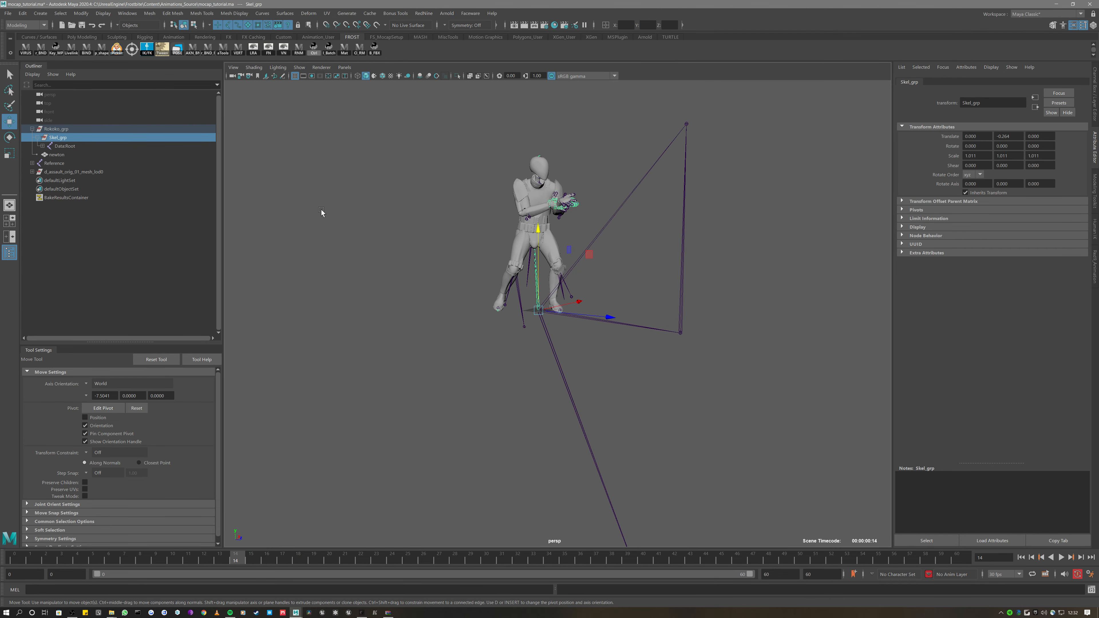
left_click(1095, 233)
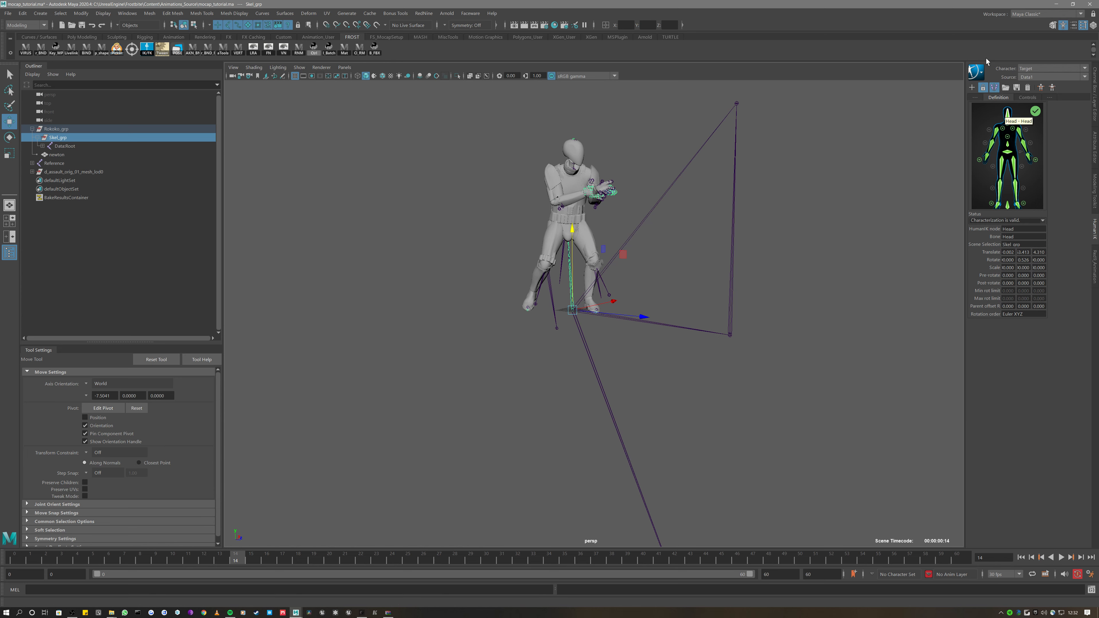
Bake the mocap animation to the Target control rig
left_click(976, 71)
mouse_move(995, 120)
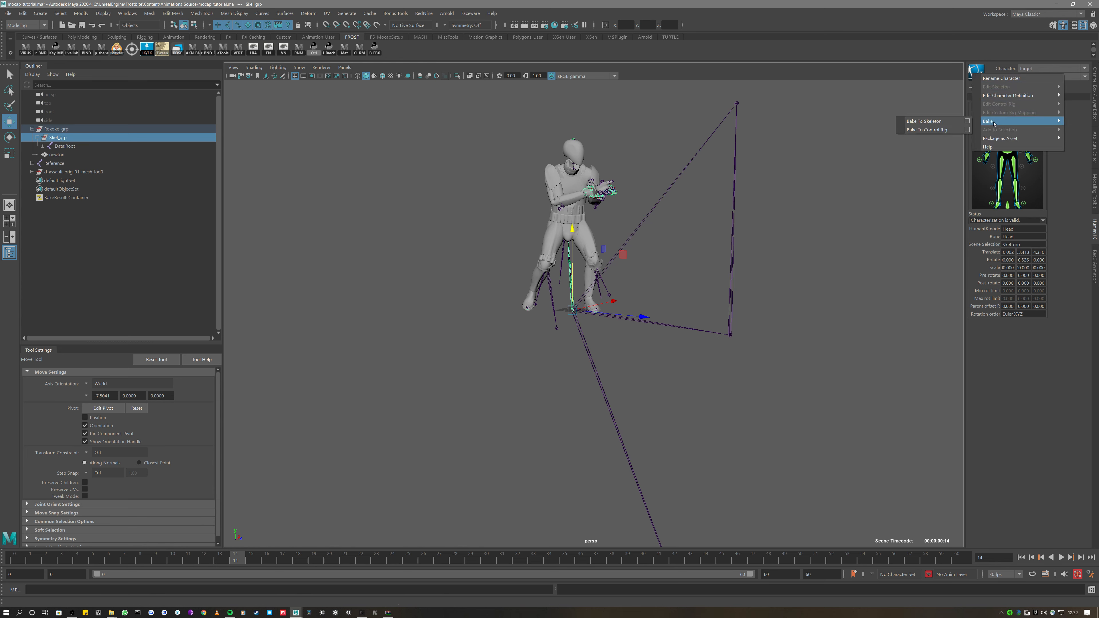
left_click(937, 130)
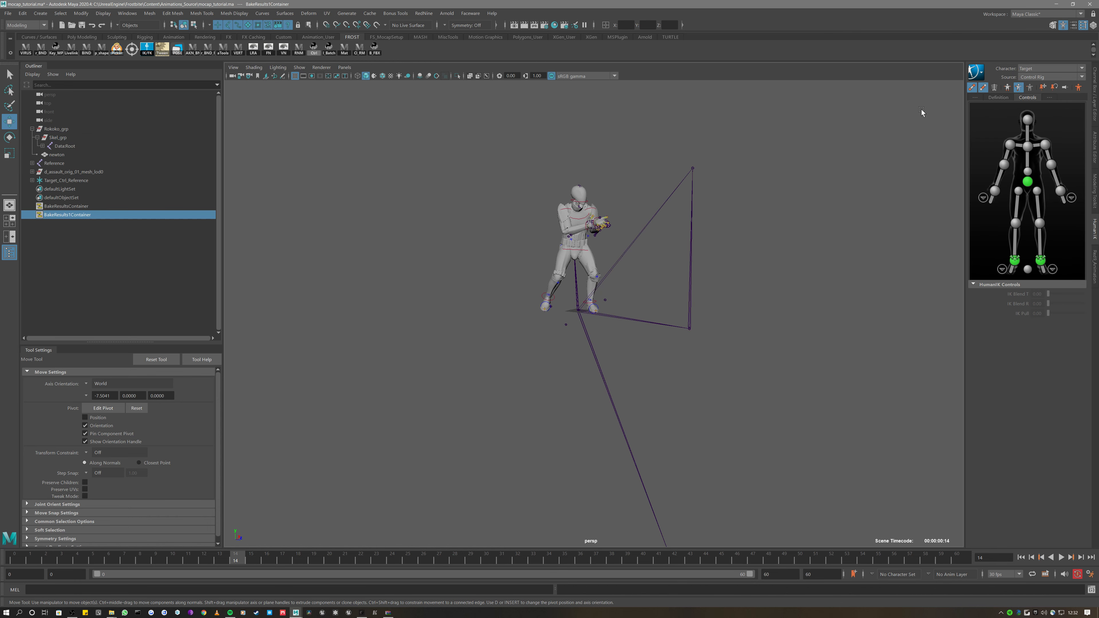
Hide the Rokoko_grp mocap mesh by setting its Visibility off
left_click(80, 129)
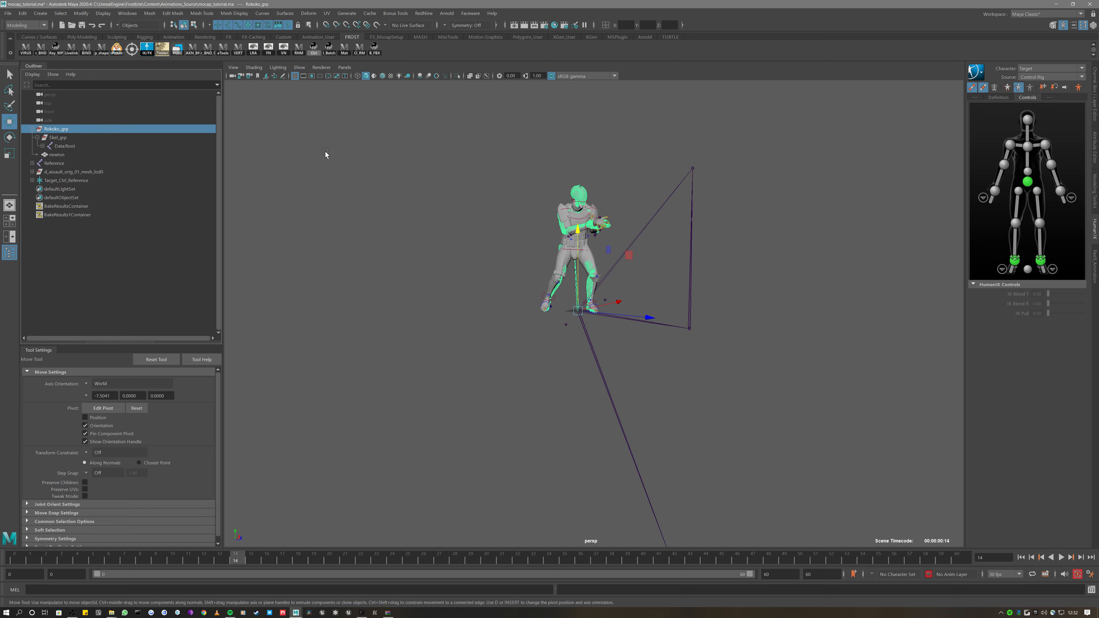
key("ctrl+a")
key("ctrl+a")
left_click(1037, 155)
middle_click_drag(864, 161, 805, 157)
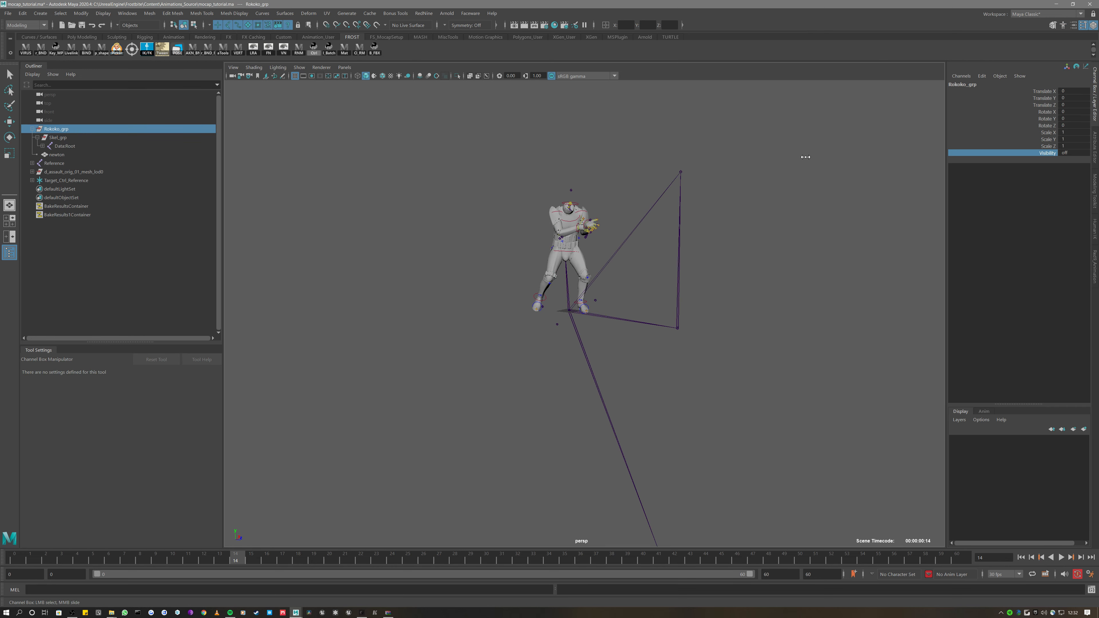
scroll(649, 173, "up", 5)
Select the right wrist effector and test-move it, then undo the move
middle_click_drag(643, 173, 640, 258, "alt")
scroll(641, 258, "up", 5)
left_click(545, 199)
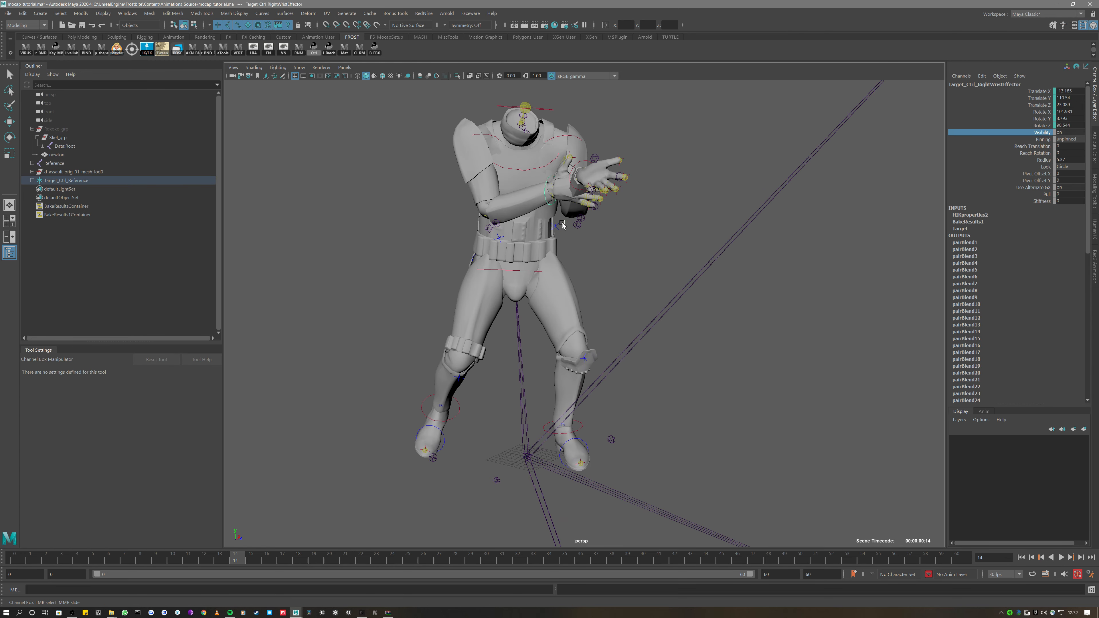
left_click_drag(566, 229, 608, 298, "alt")
key("w")
middle_click_drag(557, 288, 639, 290, "alt")
mouse_move(638, 291)
left_mouse_down()
mouse_move(607, 293)
mouse_move(591, 319)
mouse_move(636, 303)
left_mouse_up()
left_click_drag(628, 336, 685, 300, "alt")
middle_click_drag(685, 299, 621, 316, "alt")
left_click_drag(621, 316, 752, 284, "alt")
key("ctrl+z")
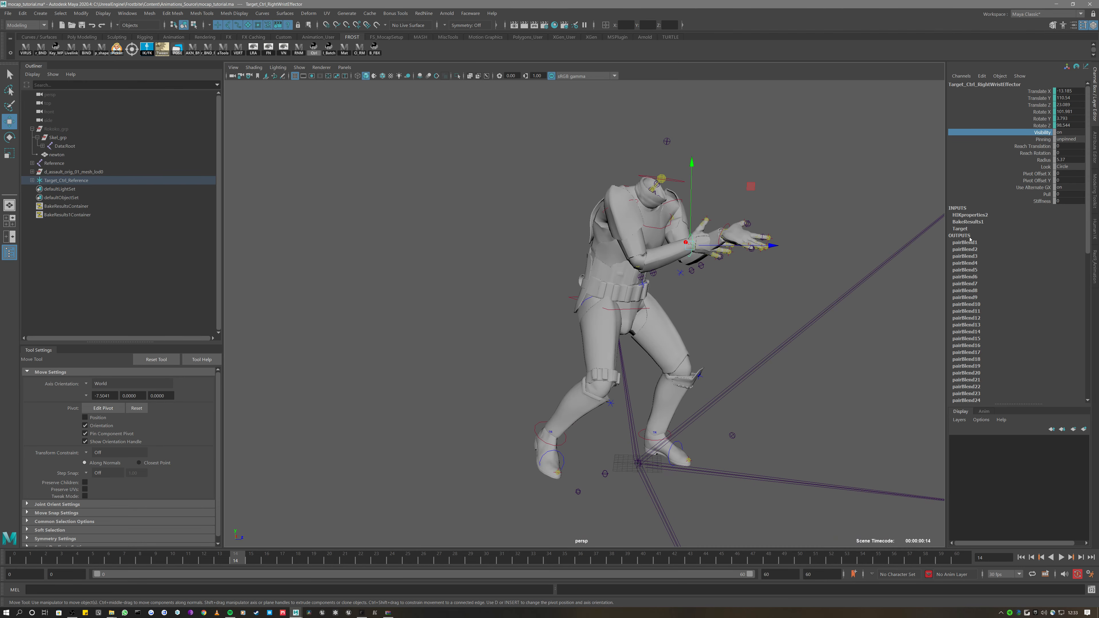
left_click_drag(939, 239, 804, 237, "alt")
Set the right wrist effector's IK Blend T to 0
left_click(1097, 231)
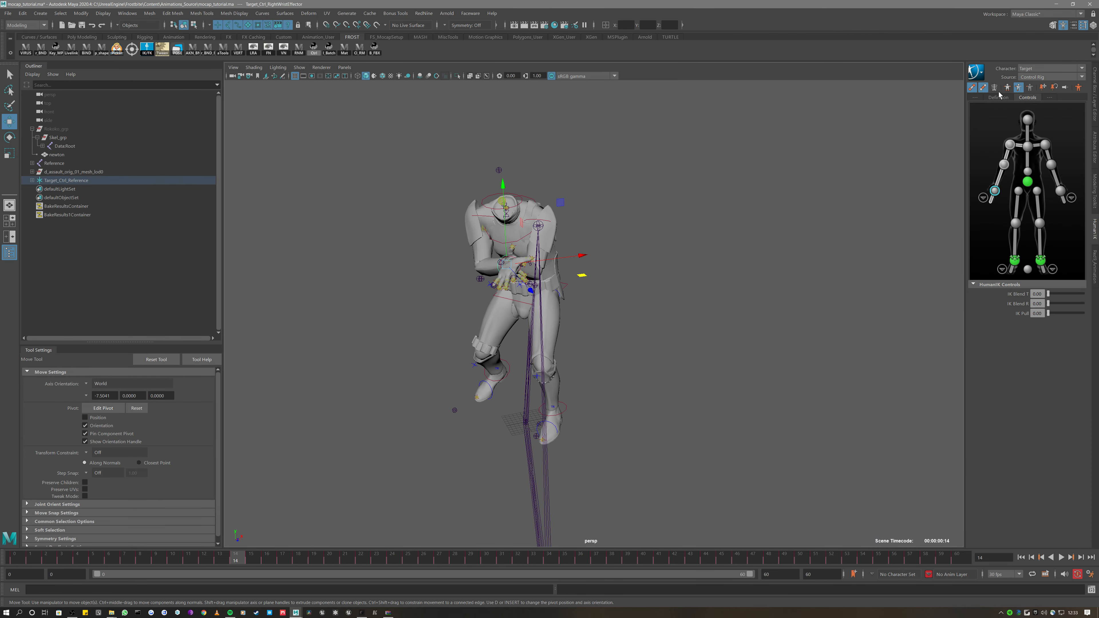
left_click_drag(756, 176, 960, 196, "alt")
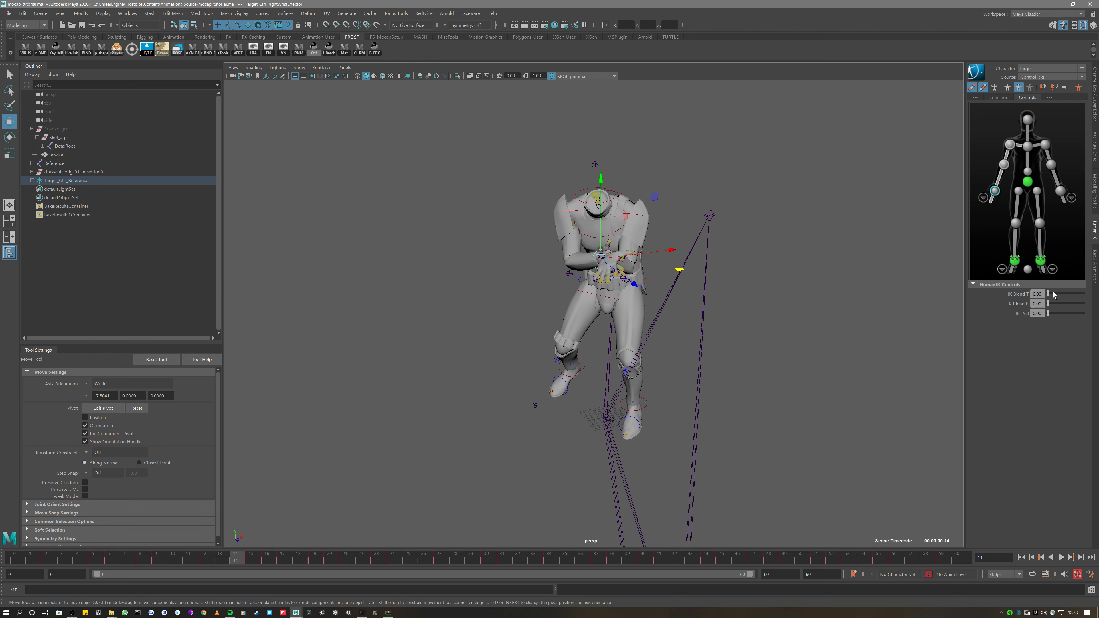
left_click_drag(1084, 293, 1048, 293)
left_click_drag(847, 204, 597, 274, "alt")
left_click_drag(667, 241, 634, 166, "alt")
Save the scene and scrub back to frame 11 to review the wrist effector
key("ctrl+s")
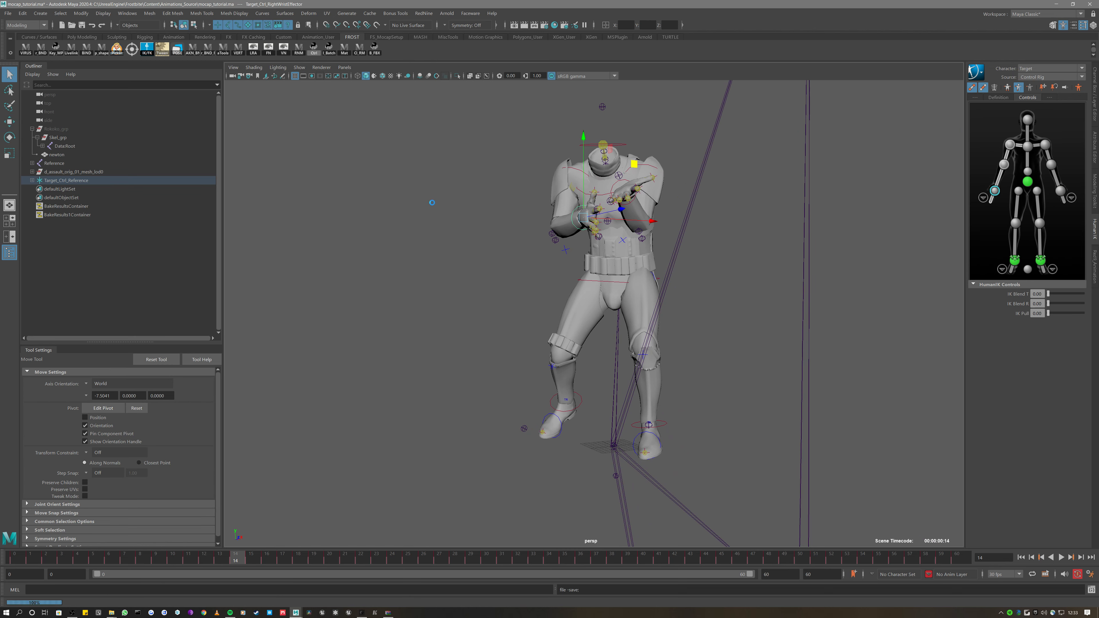
left_click_drag(510, 260, 506, 271, "alt")
scroll(506, 271, "down", 4)
scroll(496, 263, "up", 5)
scroll(496, 262, "down", 1)
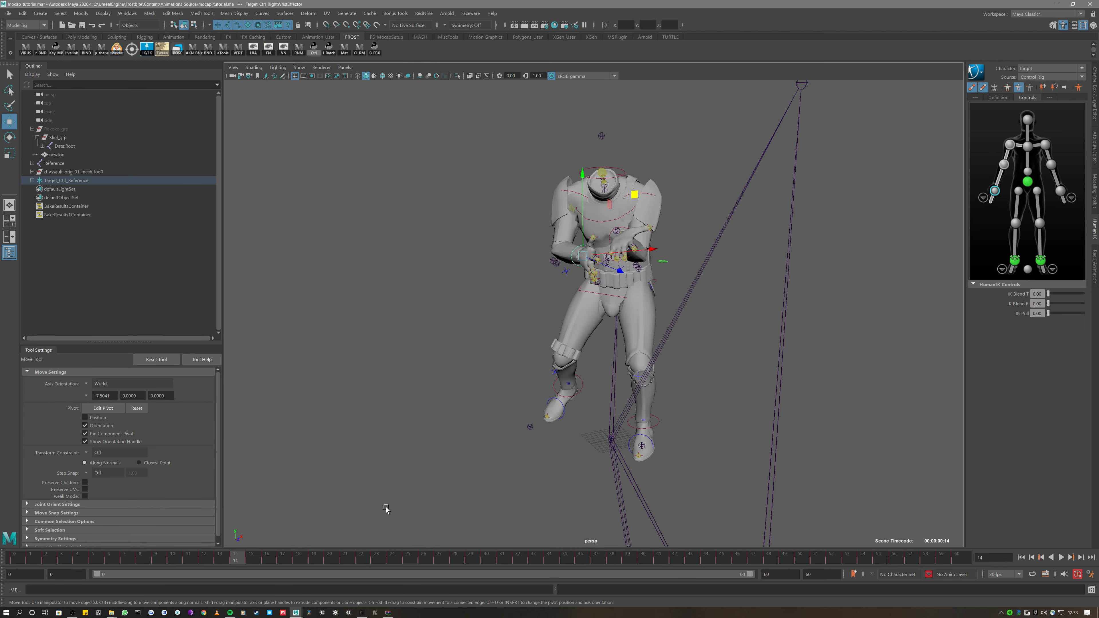
left_click(260, 555)
left_click_drag(261, 556, 189, 557)
key("ctrl+a")
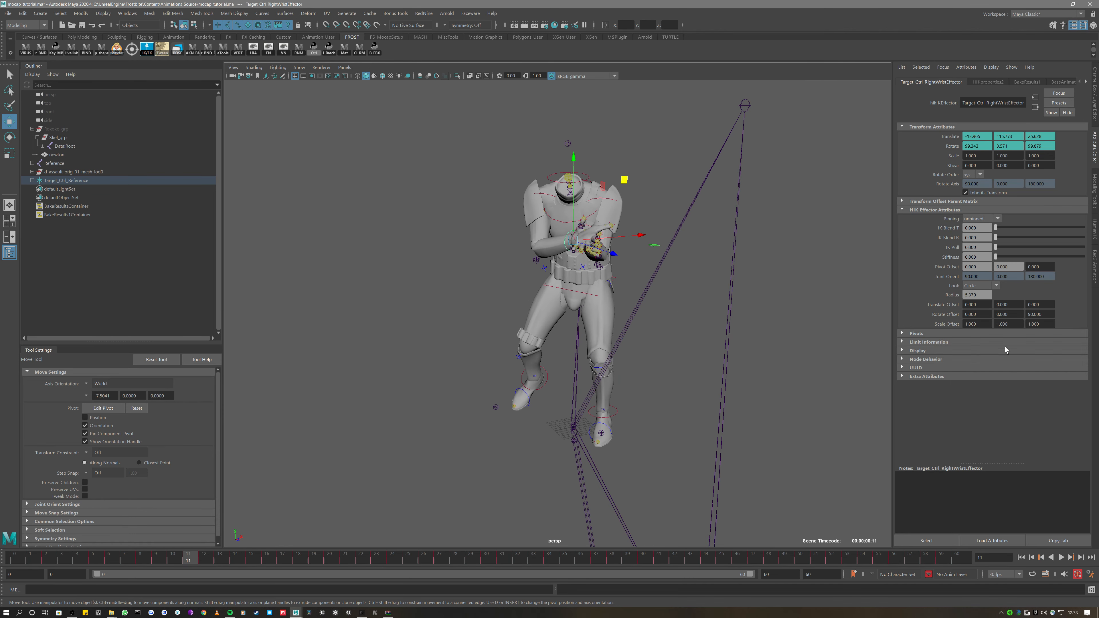
Create a new animation layer, AnimLayer1, from the selected wrist effector
key("ctrl+a")
left_click(985, 411)
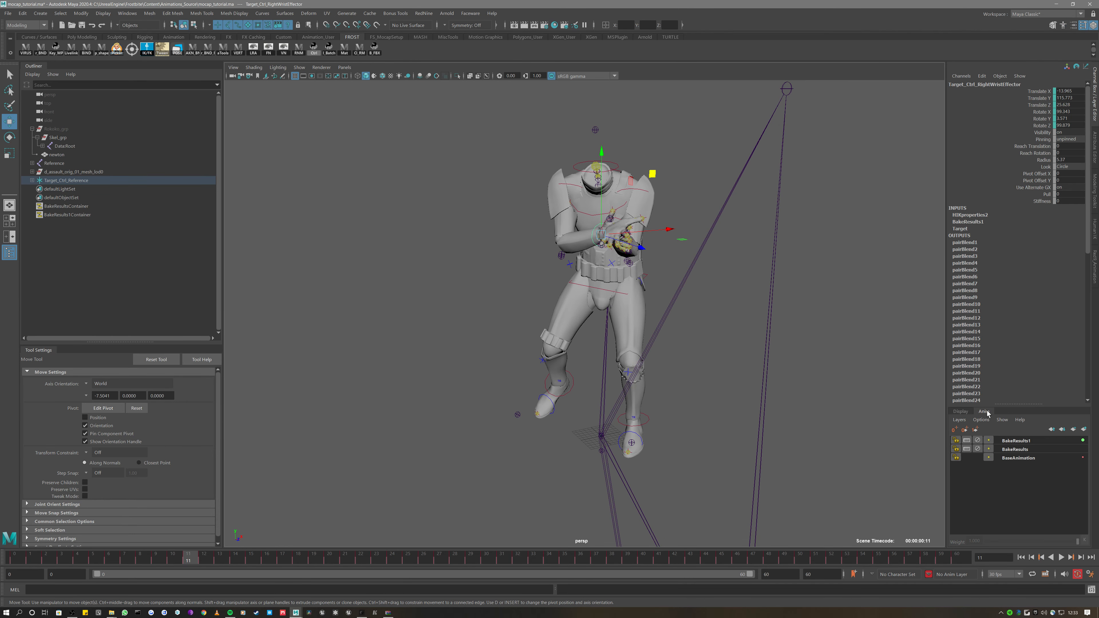
left_click(1084, 431)
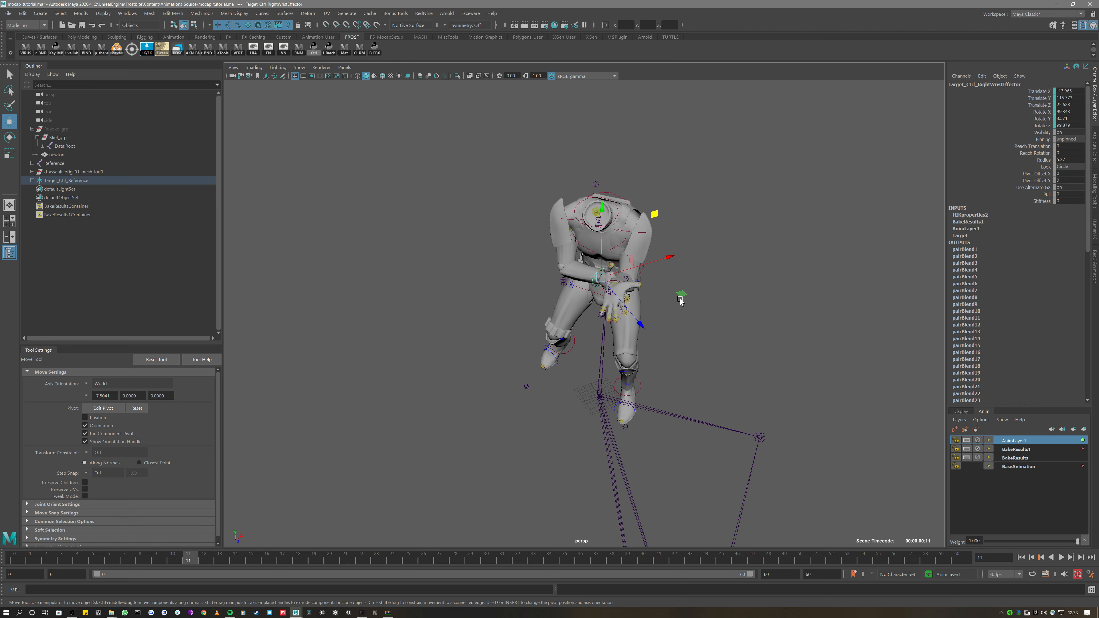
Test-swing the right wrist on the new layer, undo it, and play back to frame 22
left_click_drag(680, 299, 529, 333)
key("alt+v")
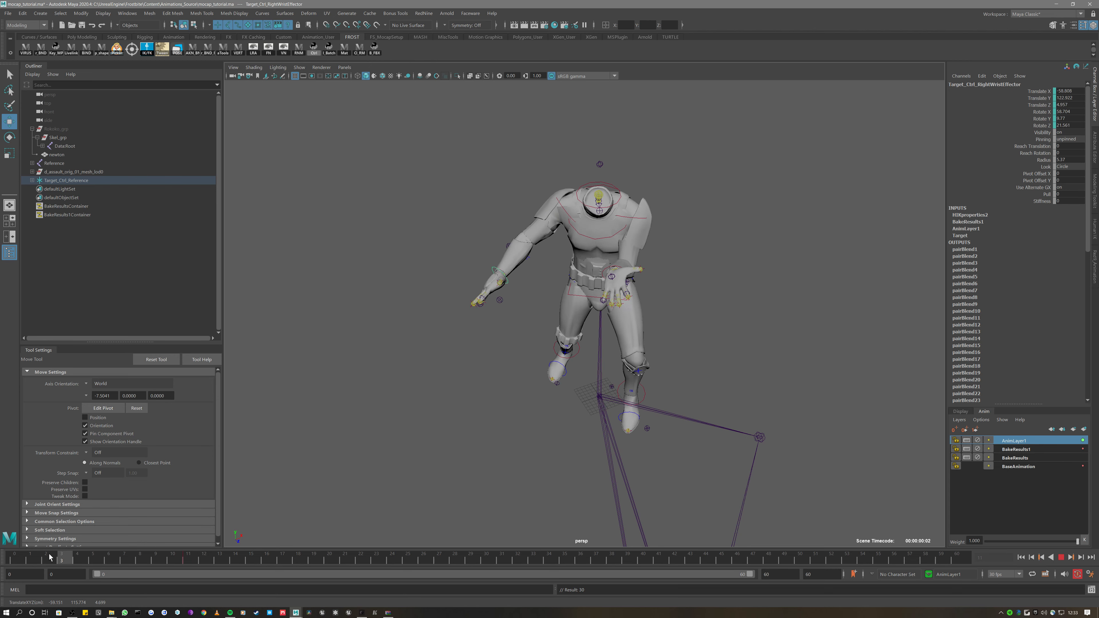
left_click_drag(200, 556, 238, 556)
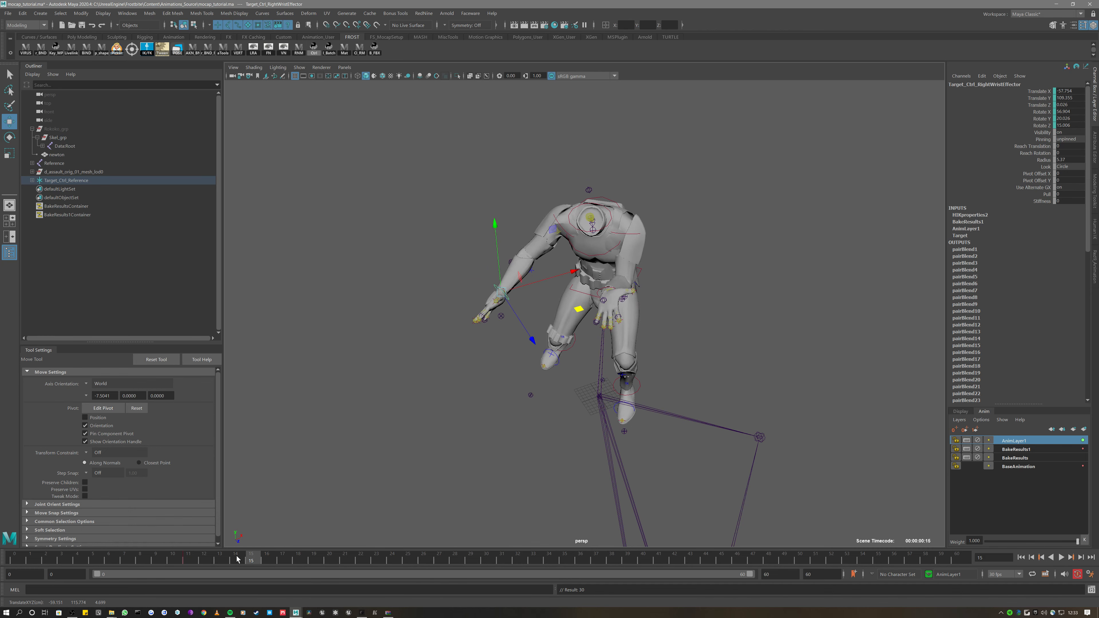
key("ctrl+z")
left_click_drag(321, 488, 437, 433, "alt")
key("ctrl+z")
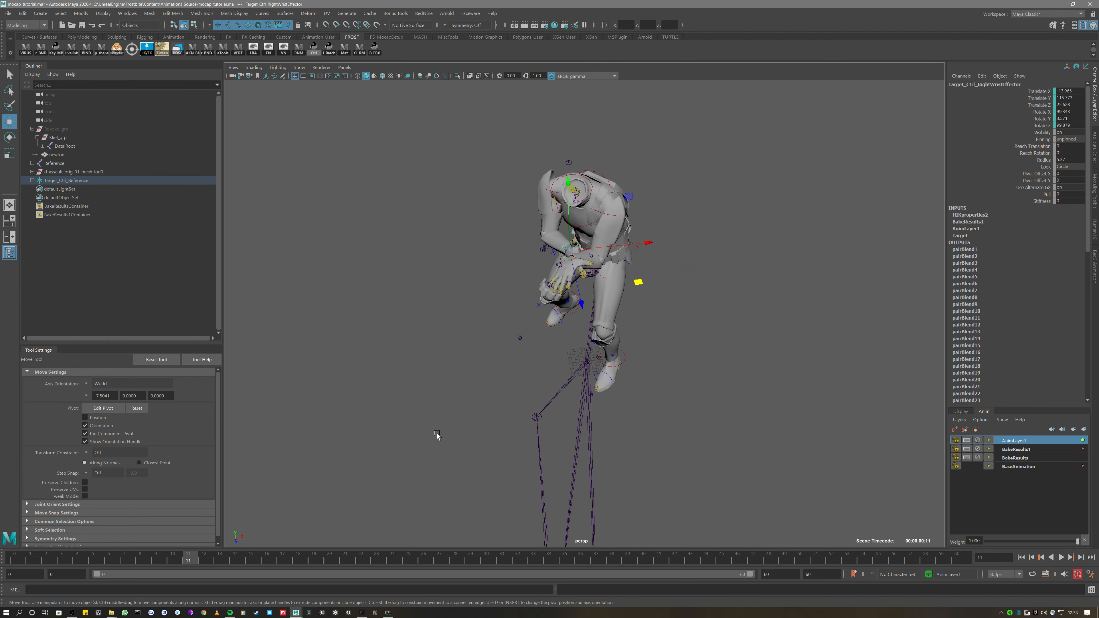
key("alt+v")
key("alt+v")
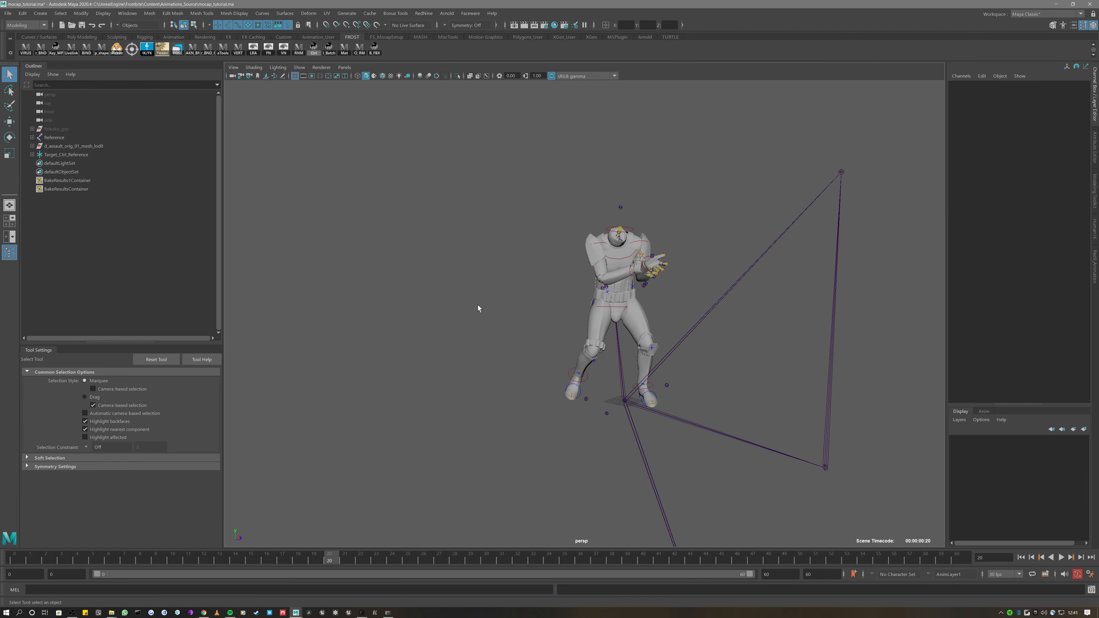
key("alt+v")
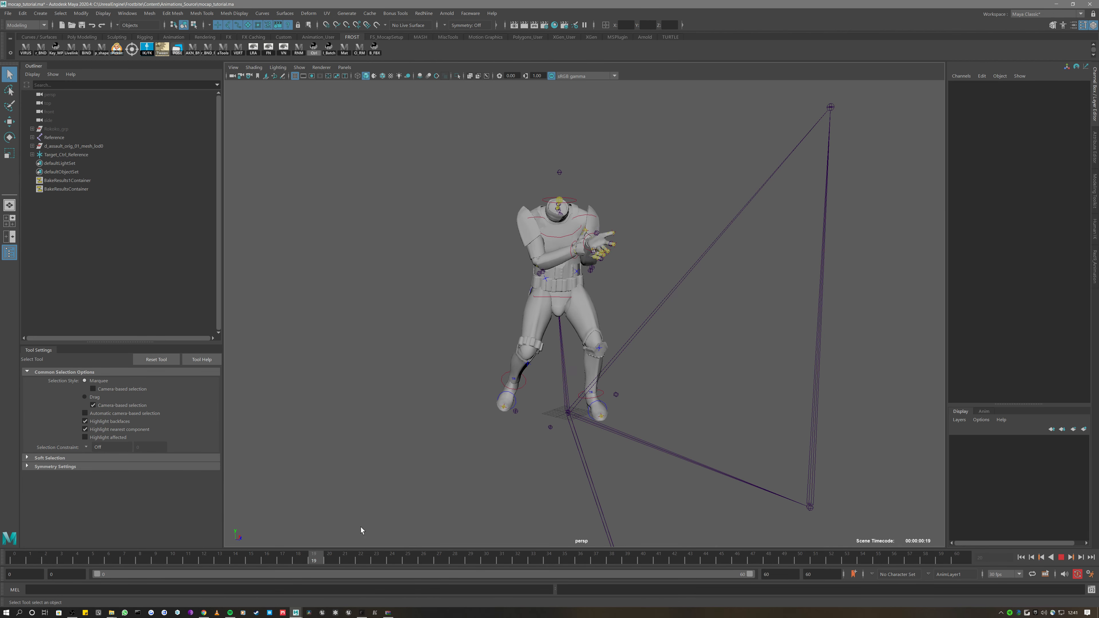
key("alt+v")
Test-move the right ankle effector, undo it, and start a new empty scene
left_click(502, 375)
key("w")
left_click_drag(503, 388, 484, 388, "alt")
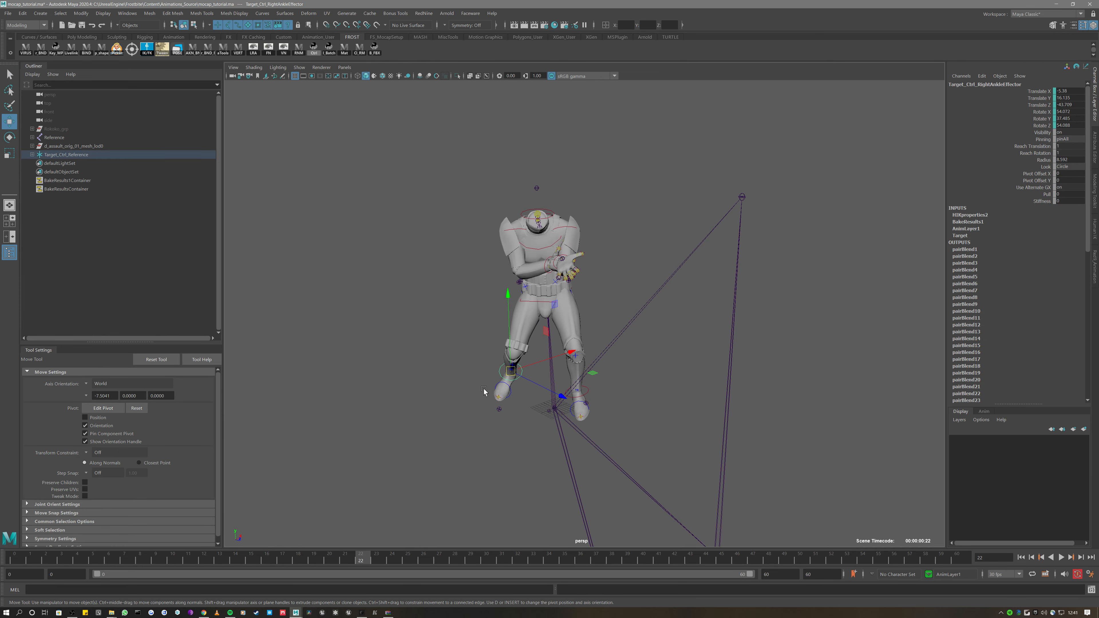
mouse_move(555, 308)
left_mouse_down()
mouse_move(523, 297)
mouse_move(573, 312)
left_mouse_up()
key("ctrl+z")
left_click_drag(460, 297, 485, 298, "alt")
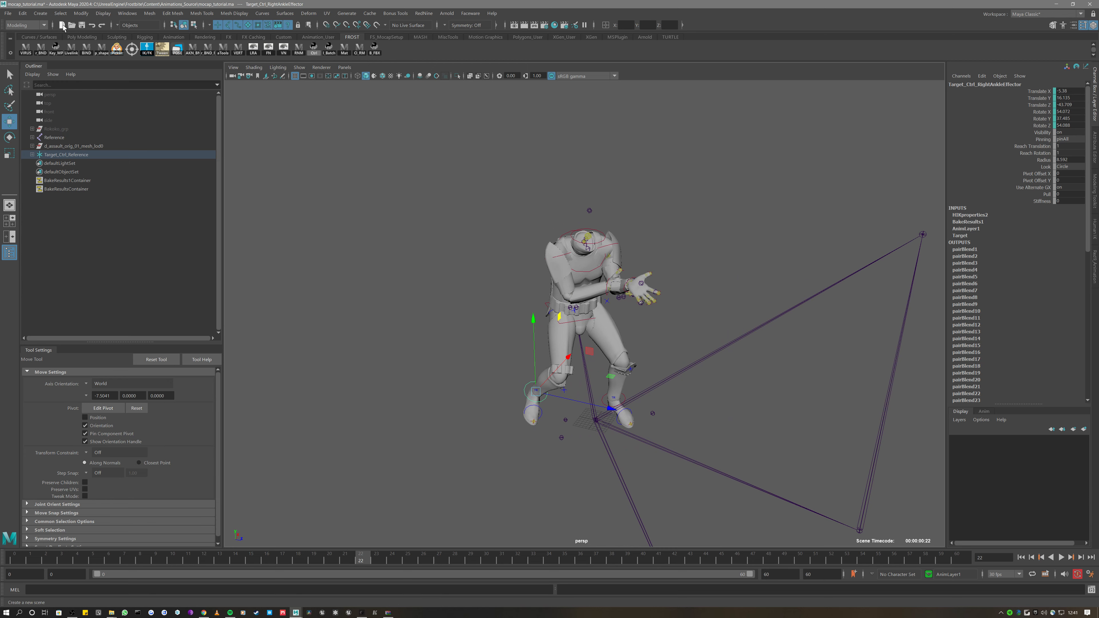
left_click(62, 25)
left_click(516, 312)
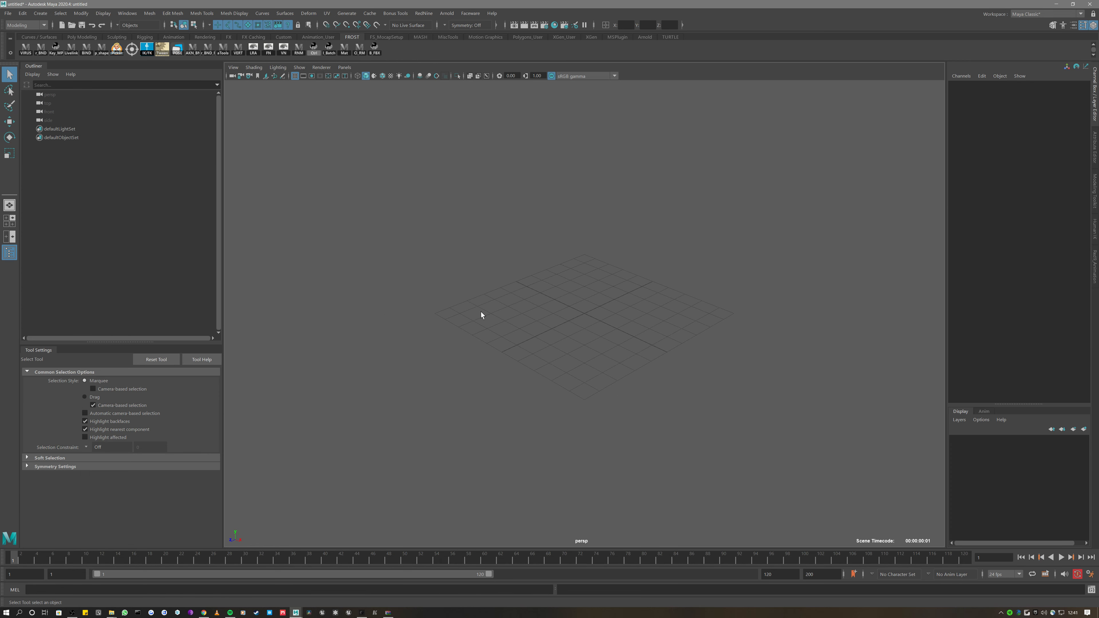
left_click(424, 13)
mouse_move(429, 29)
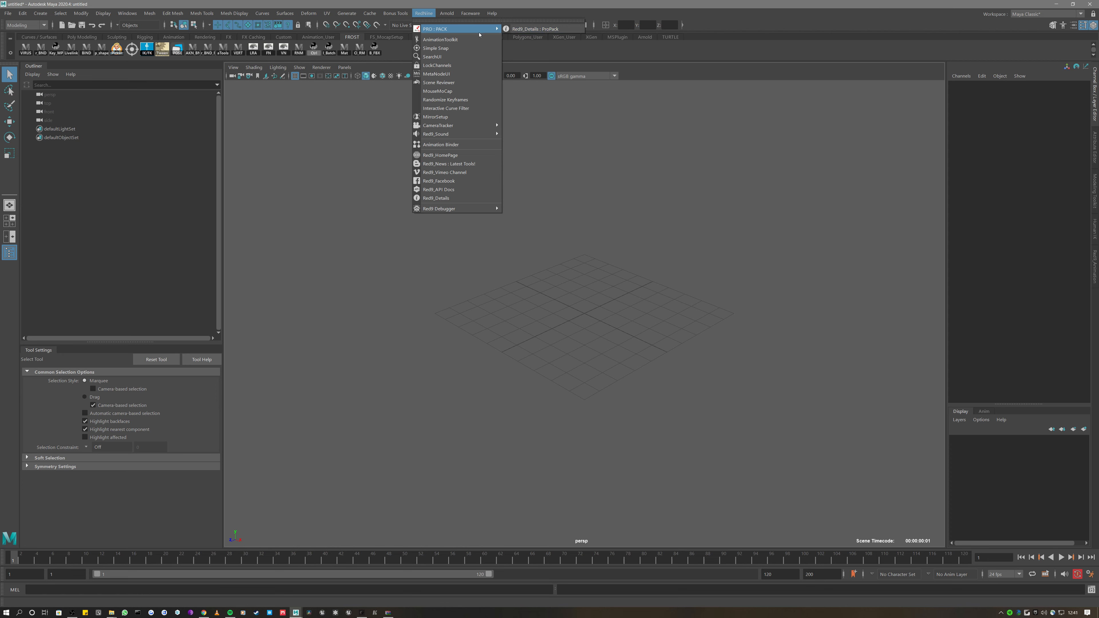
left_click(441, 144)
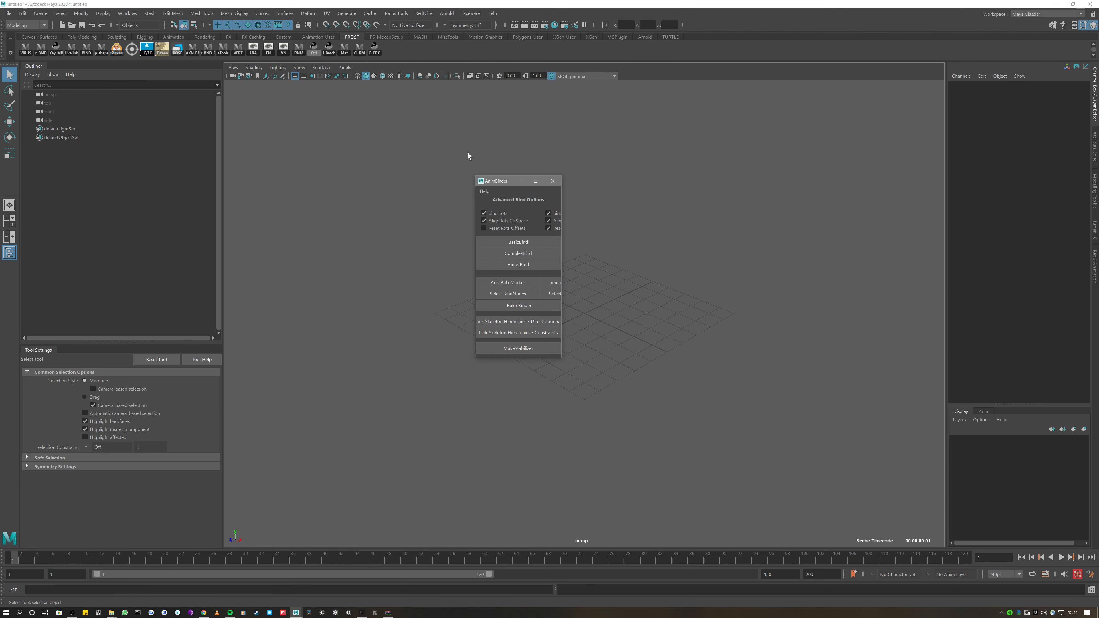
left_click_drag(500, 183, 350, 145)
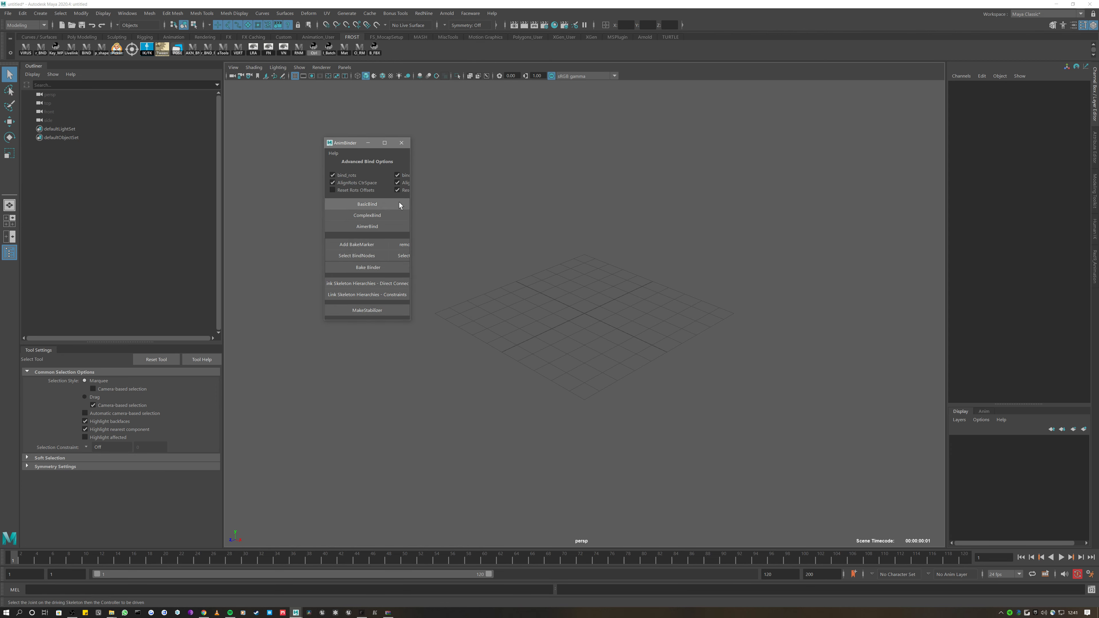
left_click(338, 154)
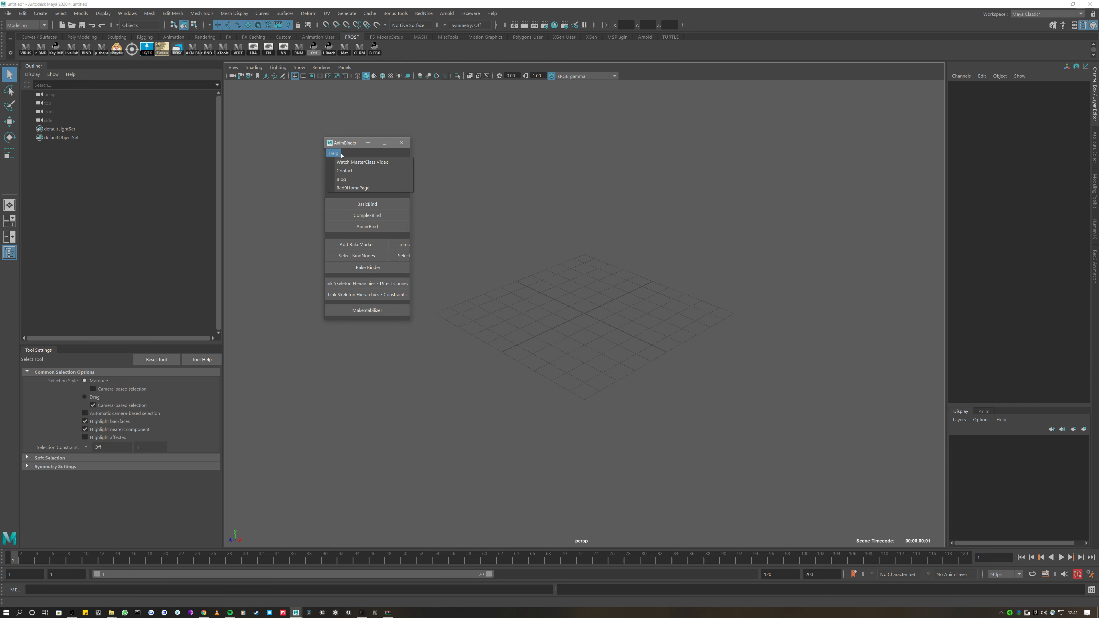
left_click(339, 144)
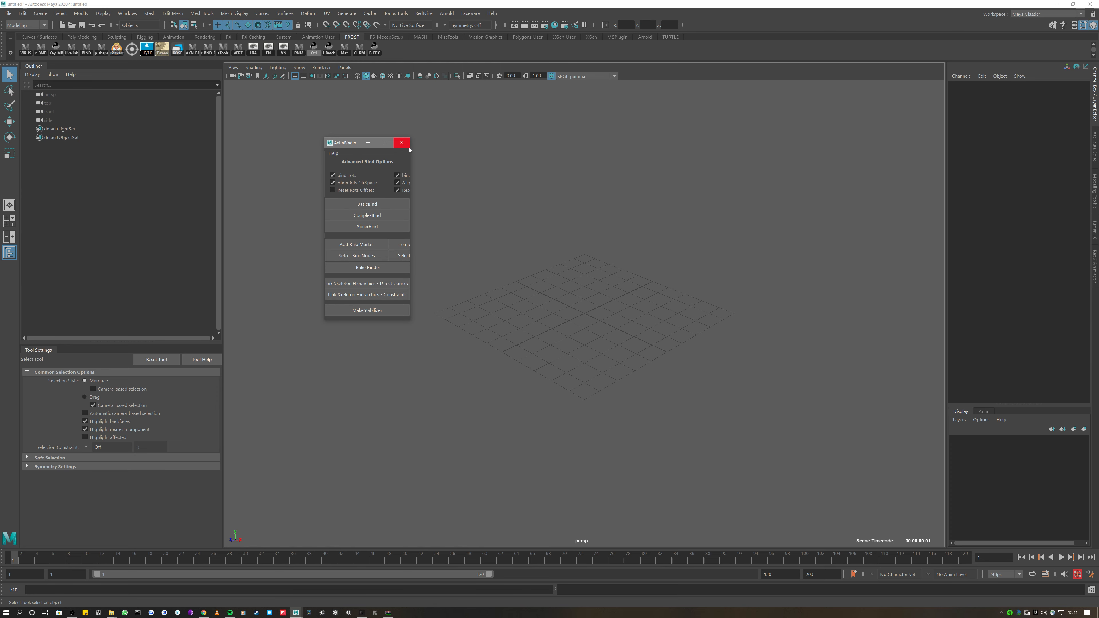
left_click(400, 145)
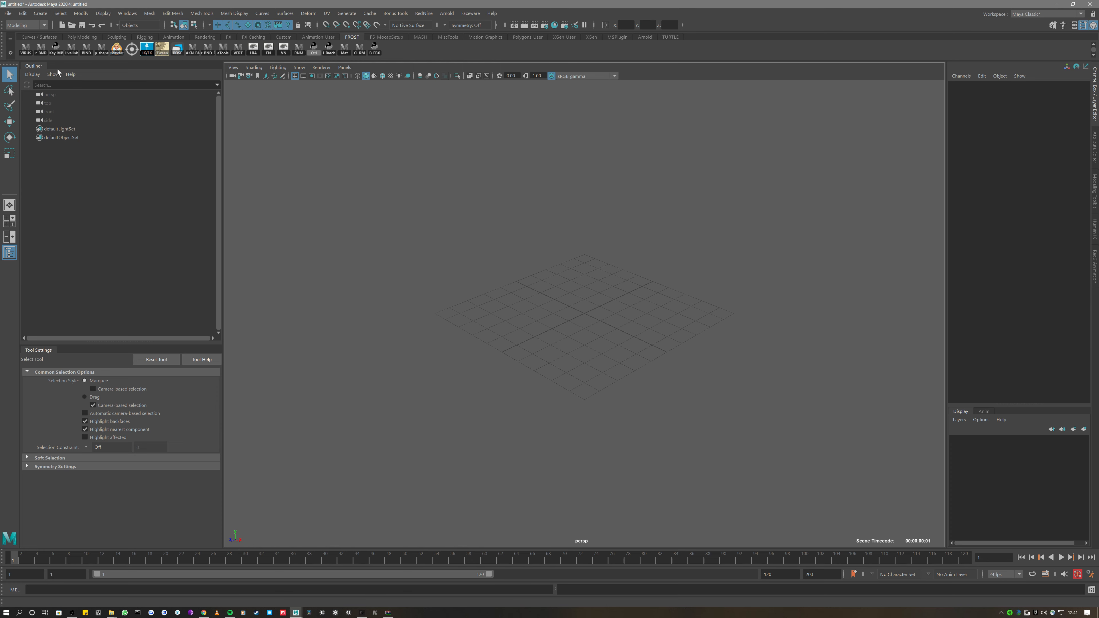
Reference Male_Rig_PUB.ma with the r_BND shelf button, frame the trooper, and select Male_BND_grp
left_click(41, 51)
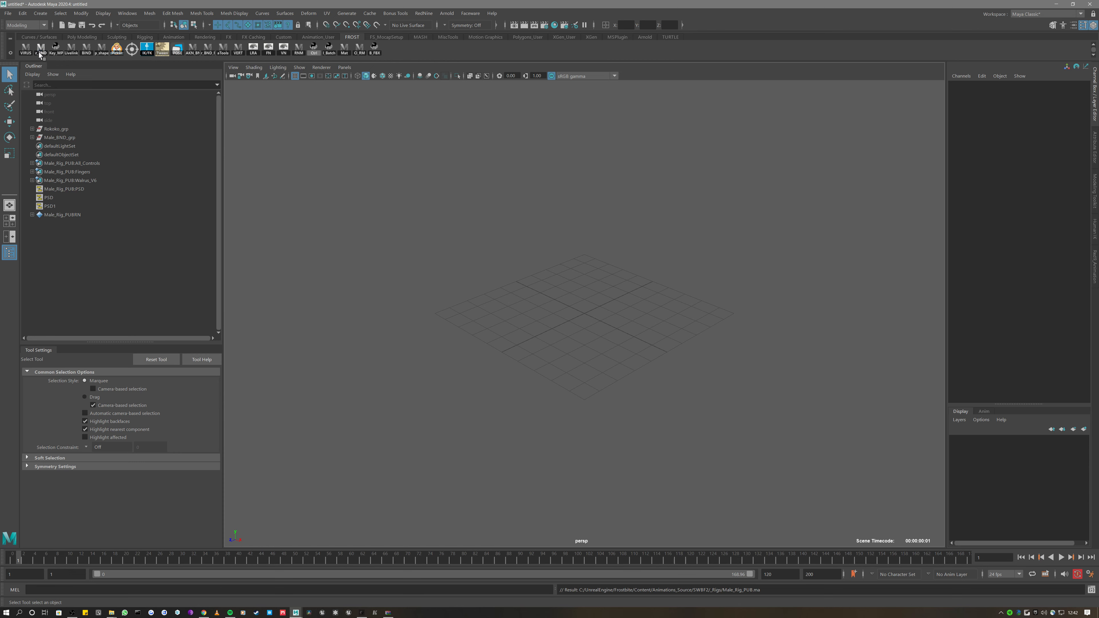
scroll(430, 187, "down", 10)
left_click_drag(429, 183, 462, 190, "alt")
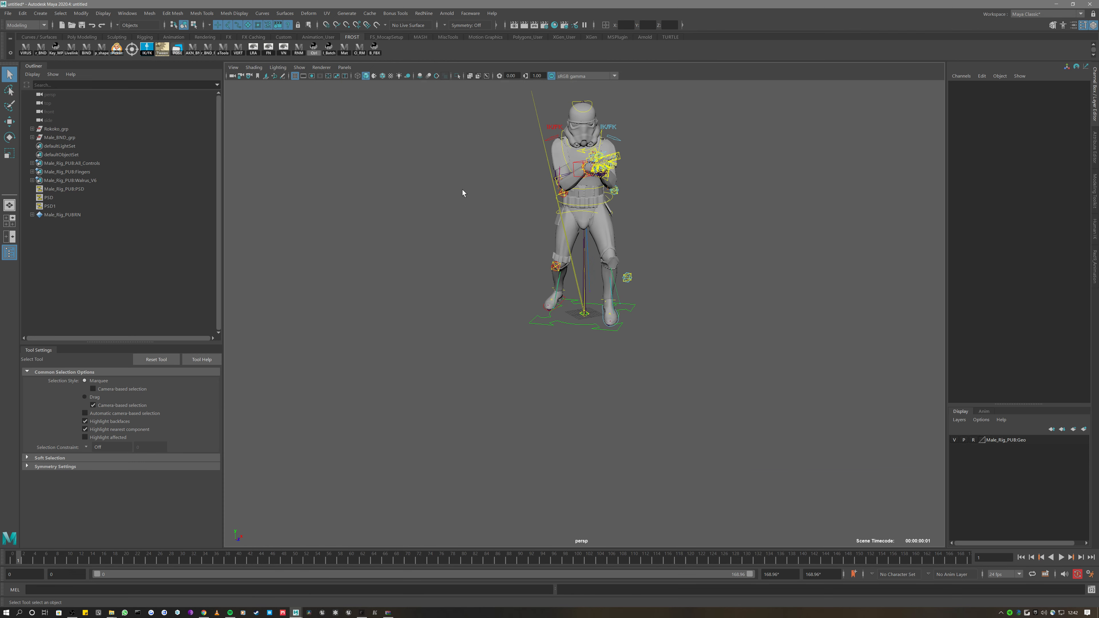
middle_click_drag(462, 190, 412, 330, "alt")
left_click_drag(412, 330, 461, 331, "alt")
middle_click_drag(460, 331, 444, 320, "alt")
scroll(444, 319, "up", 4)
scroll(444, 319, "up", 2)
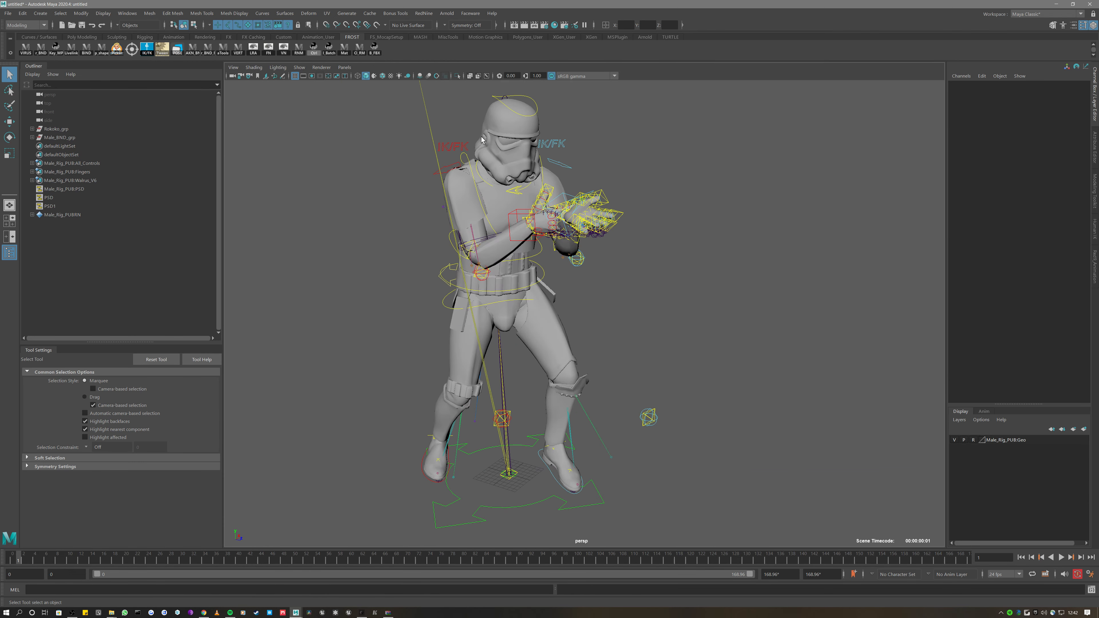
left_click(52, 137)
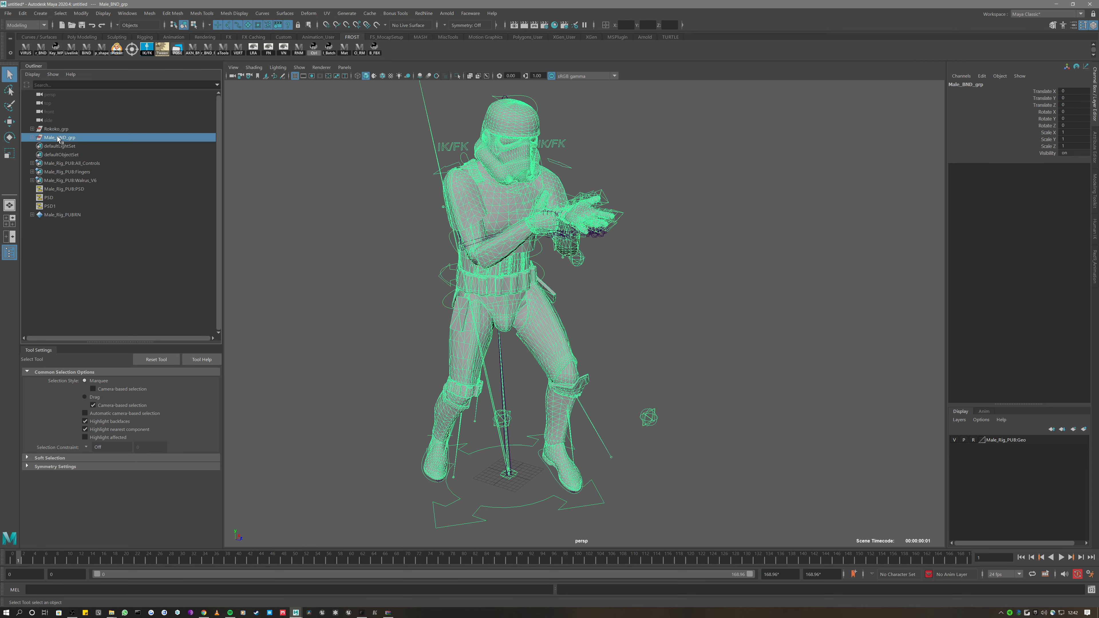
Expand Male_BND_grp and hide Male_Rig_PUB:Trooper_Rig_grp by turning Visibility off
left_click(32, 138)
left_click(82, 154)
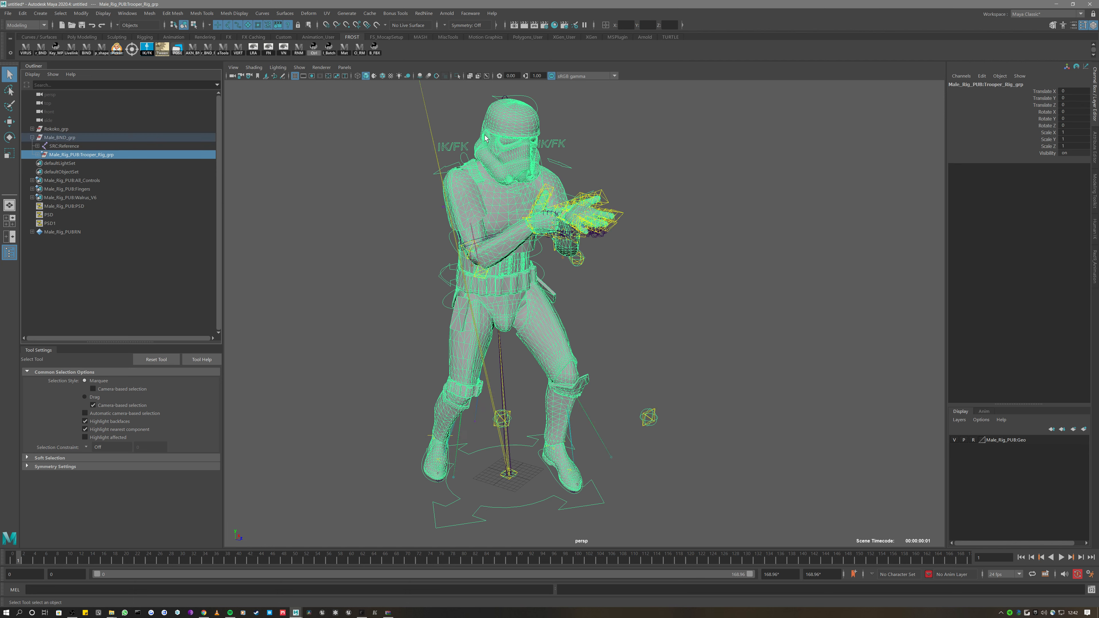
left_click(1041, 153)
middle_click_drag(860, 163, 782, 175)
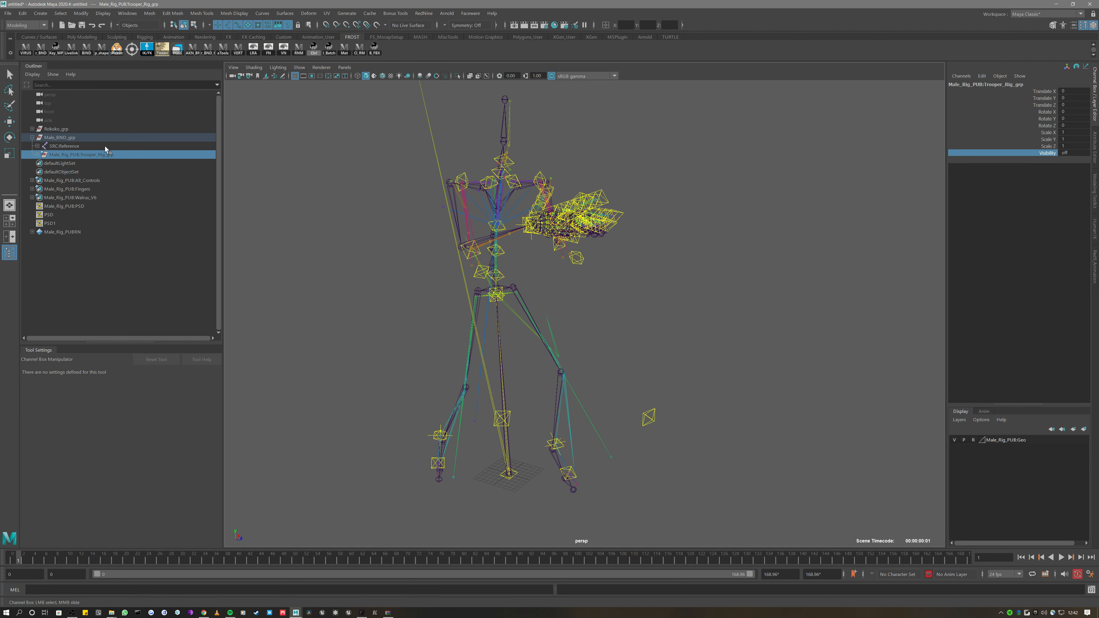
Select the right arm FK shoulder control, try rotating it, then undo
left_click(359, 165)
left_click_drag(359, 164, 544, 224, "alt")
left_click(441, 162)
key("r")
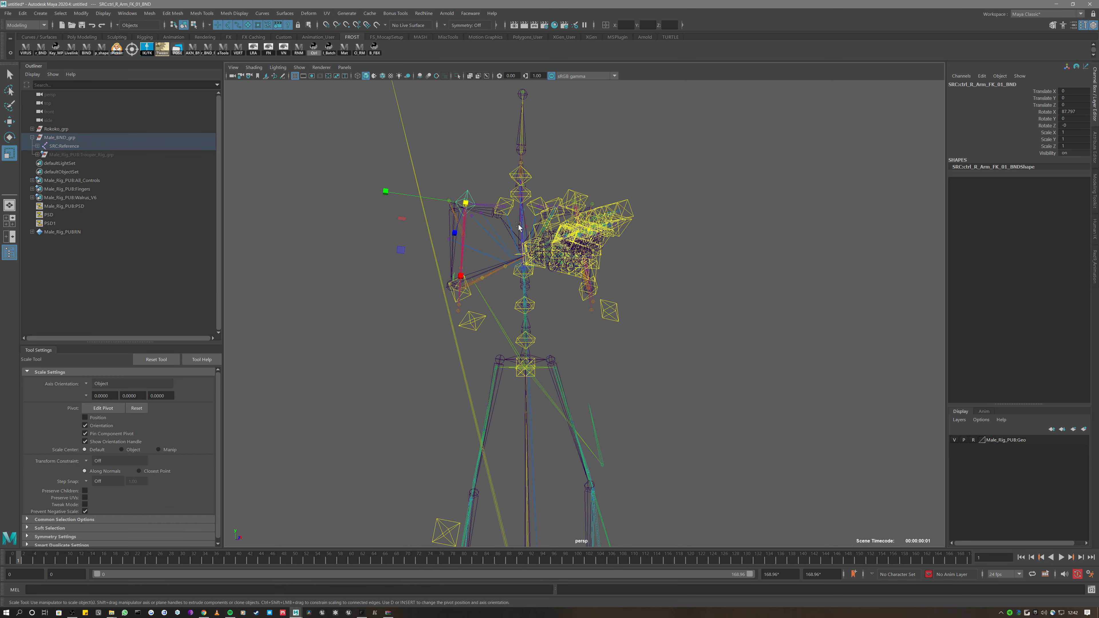
key("e")
key("ctrl+z")
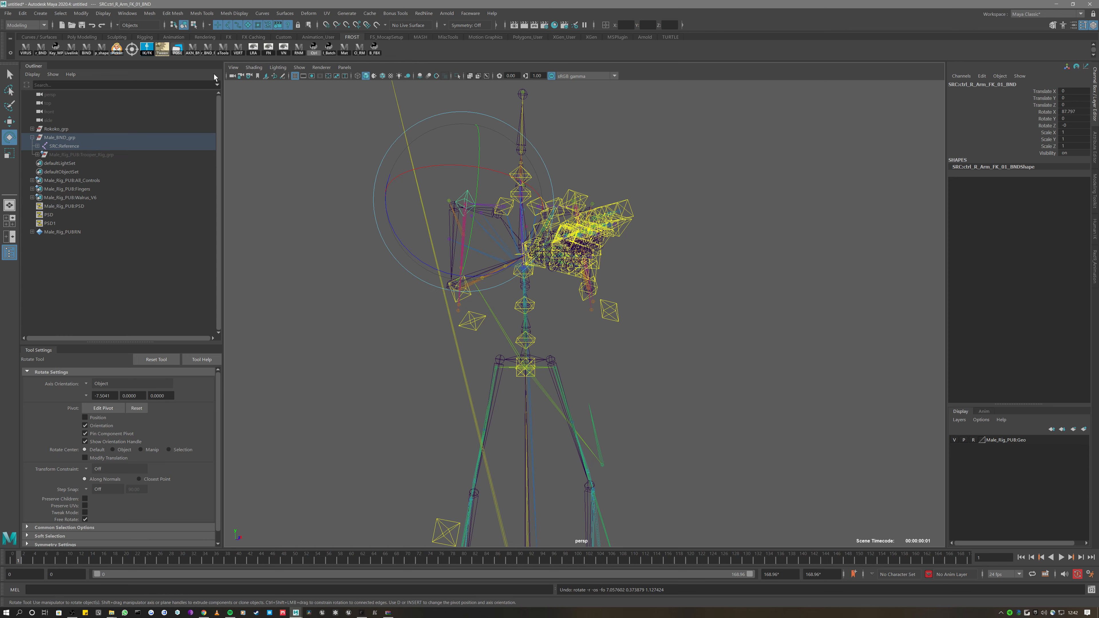
Turn Trooper_Rig_grp Visibility back on and select the SRC:Reference node
left_click(104, 155)
left_click(1046, 154)
left_click_drag(800, 170, 790, 172, "alt")
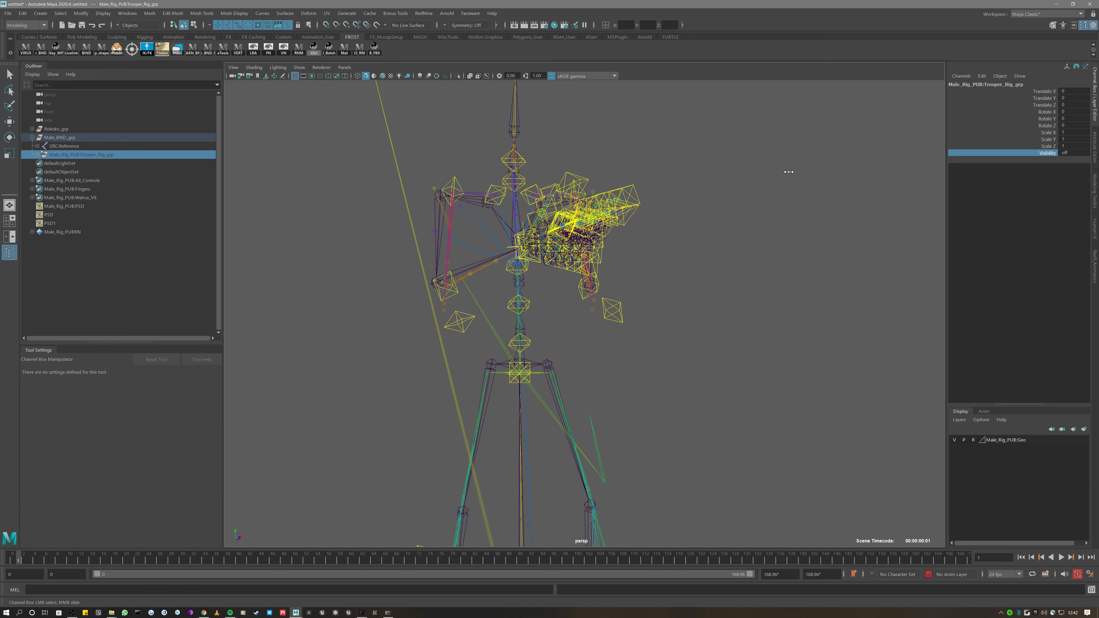
middle_click_drag(790, 172, 797, 173)
left_click(59, 147)
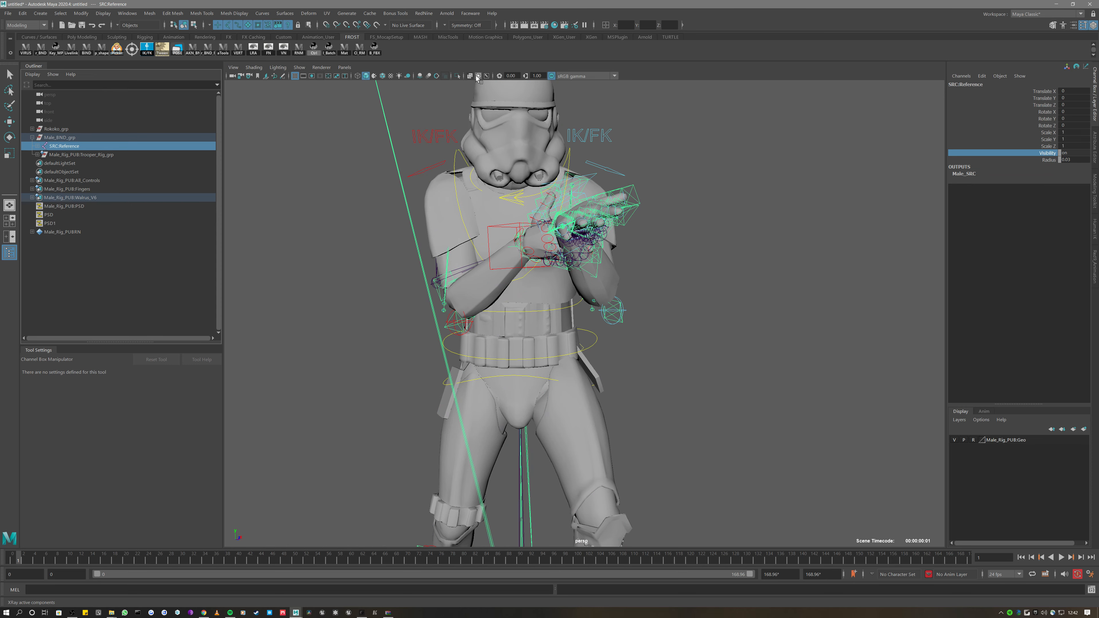
Turn on X-Ray joints and test-rotate the RightArm joint, then undo the rotation
left_click(487, 76)
left_click(448, 212)
key("e")
left_click(455, 210)
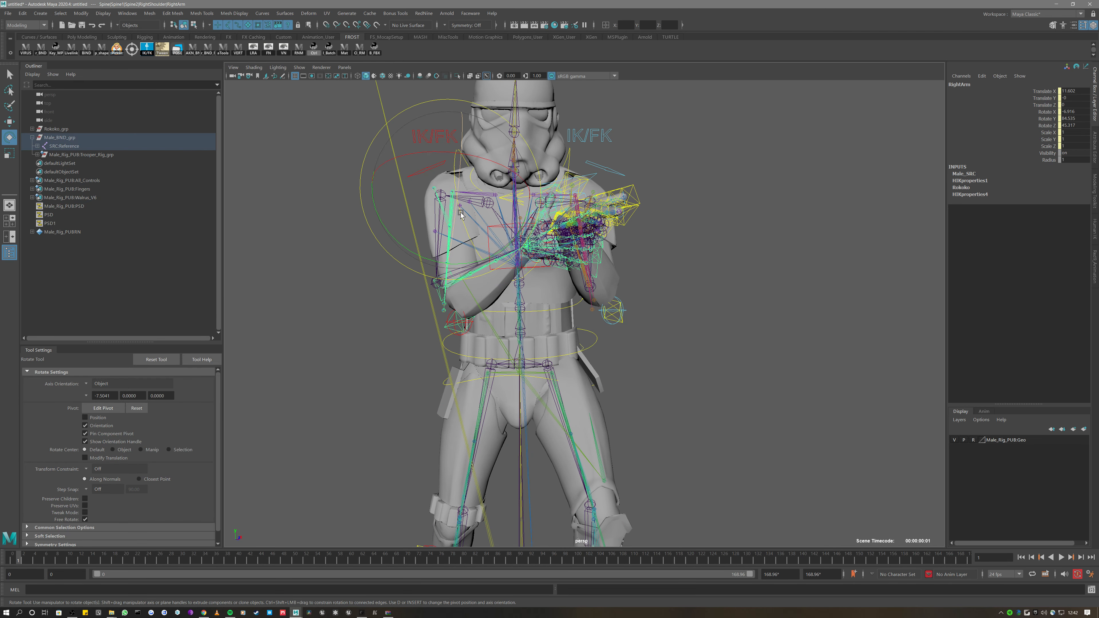
left_click_drag(433, 259, 558, 368)
key("ctrl+z")
Test-move the SRC:Reference node, undo it, and frame the trooper from the front
left_click(81, 145)
scroll(466, 260, "down", 5)
key("w")
scroll(585, 441, "down", 3)
middle_click_drag(587, 452, 556, 340, "alt")
left_click_drag(601, 345, 605, 352)
key("ctrl+z")
left_click(61, 146)
scroll(392, 216, "up", 3)
left_click_drag(392, 216, 341, 203, "alt")
middle_click_drag(393, 184, 442, 246, "alt")
scroll(519, 280, "up", 3)
scroll(442, 245, "up", 3)
Select the right arm pole control, test-move it left and up, then undo
left_click(450, 249)
scroll(530, 288, "up", 3)
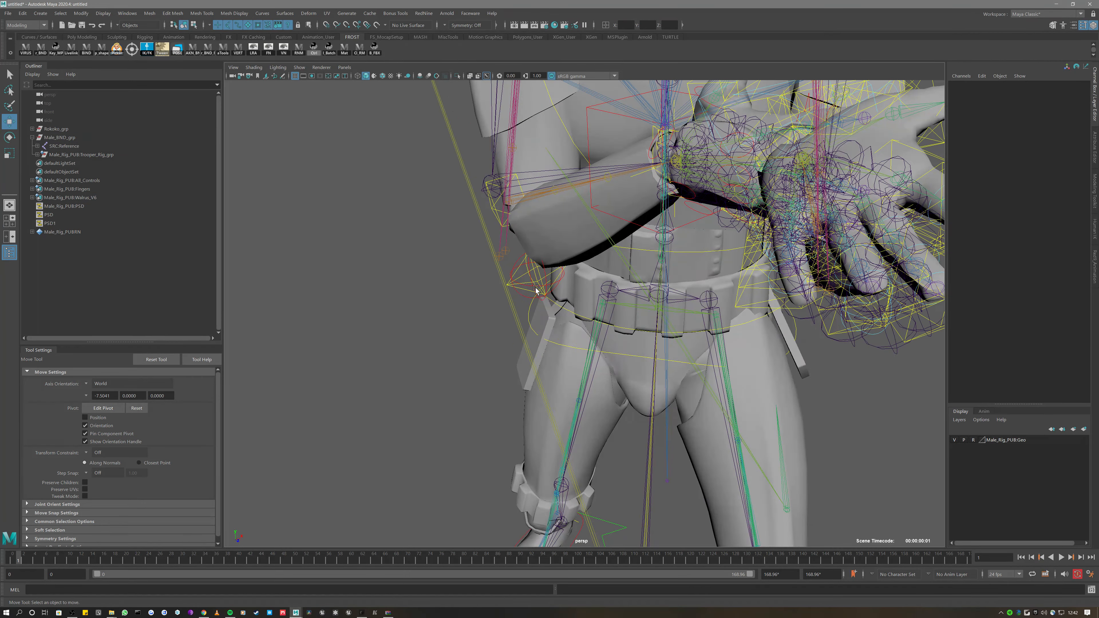
left_click(539, 275)
scroll(540, 277, "down", 5)
left_click_drag(615, 234, 556, 217)
key("ctrl+z")
scroll(512, 246, "up", 3)
mouse_move(513, 245)
left_mouse_down("alt")
mouse_move(545, 221)
mouse_move(514, 265)
left_mouse_up("alt")
scroll(550, 275, "up", 3)
scroll(545, 270, "down", 6)
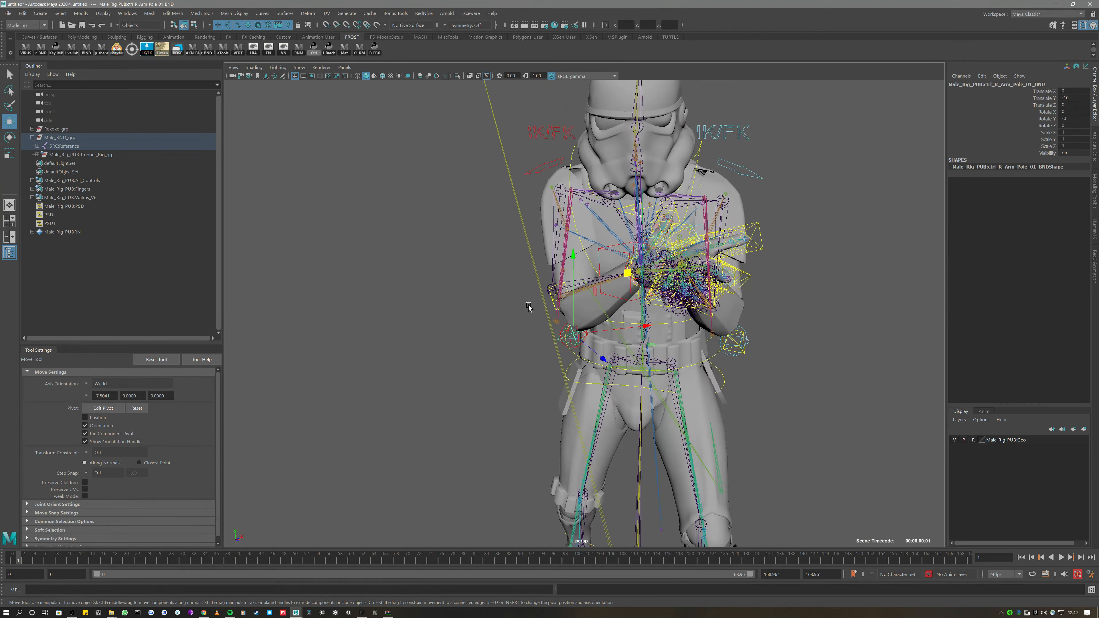
Pull the arm pole to bend the arm, then return it to its default position
left_click_drag(619, 276, 459, 260)
key("ctrl+z")
left_click_drag(542, 277, 609, 303, "alt")
middle_click_drag(609, 303, 562, 308, "alt")
mouse_move(562, 307)
left_mouse_down("alt")
mouse_move(514, 310)
mouse_move(572, 314)
left_mouse_up("alt")
left_click_drag(564, 199, 498, 200, "alt")
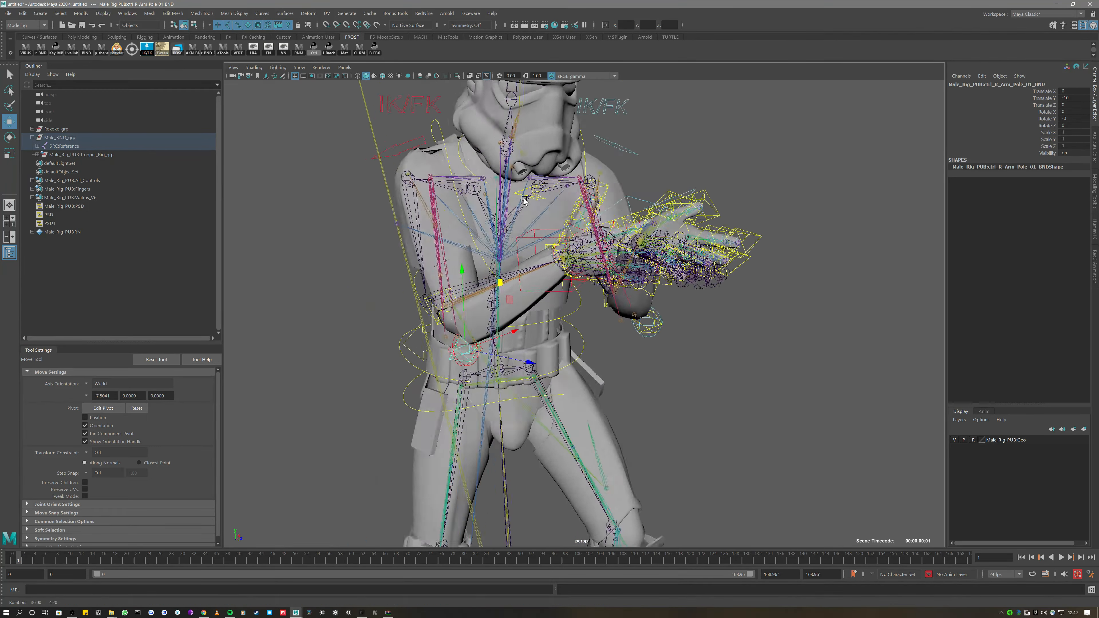
right_click_drag(498, 200, 489, 195, "alt")
left_click_drag(489, 196, 504, 195, "alt")
Turn on textured shading so the armour shows textured, then select Rokoko_grp
left_click(388, 75)
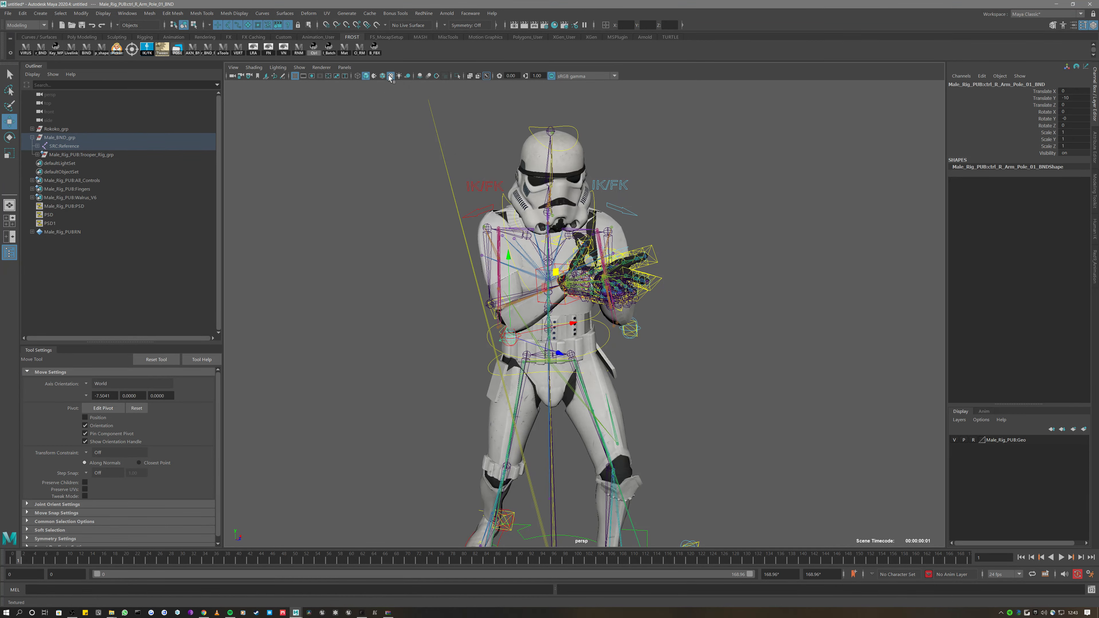
scroll(380, 184, "down", 3)
scroll(389, 189, "up", 5)
mouse_move(419, 204)
left_mouse_down("alt")
mouse_move(481, 212)
mouse_move(416, 207)
left_mouse_up("alt")
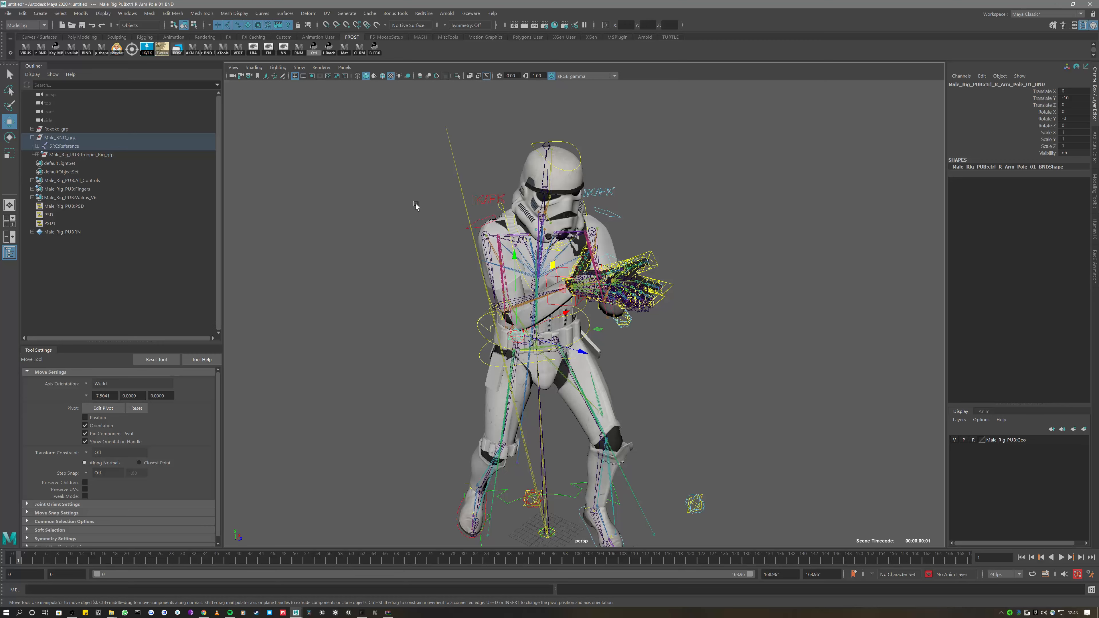
left_click(56, 128)
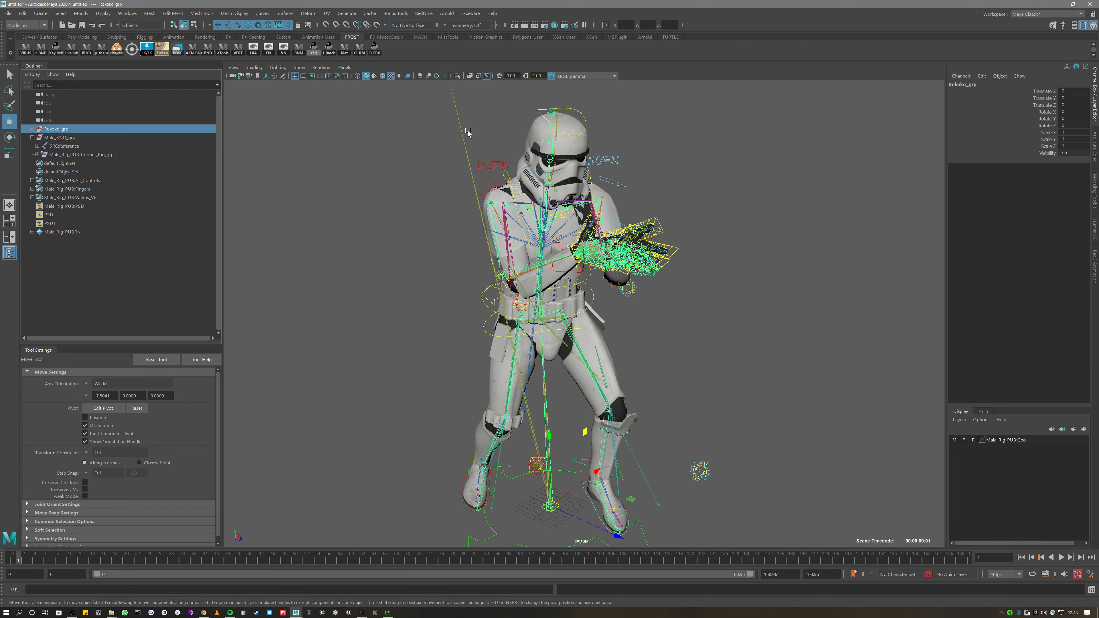
Open HumanIK, make Male_SRC the character and view its definition, undoing a stray hips move
left_click(33, 137)
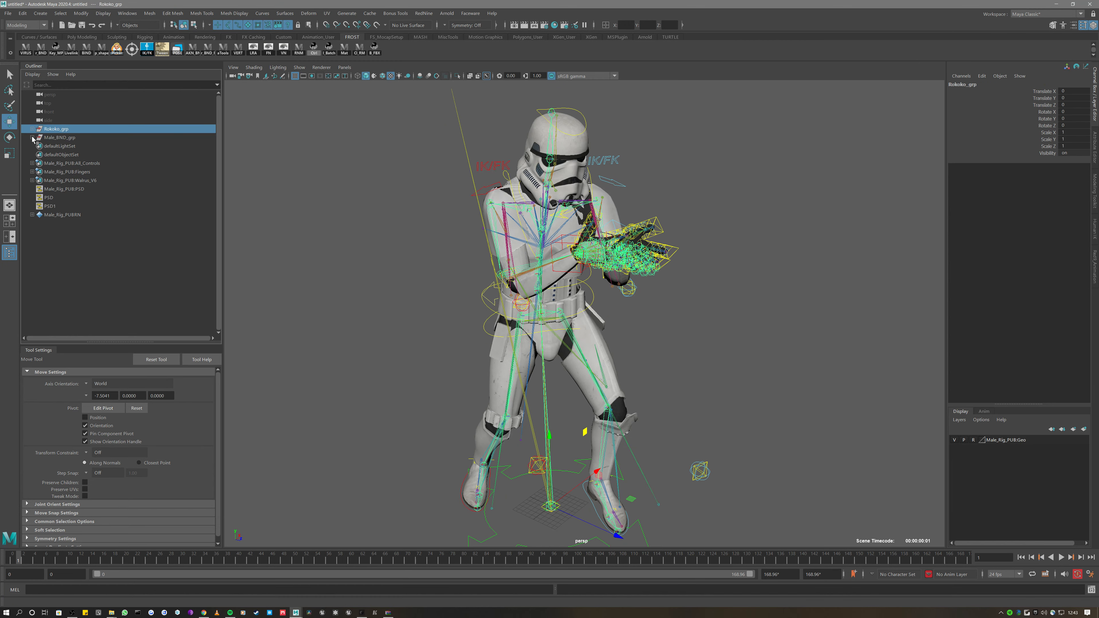
left_click(295, 159)
key("ctrl+a")
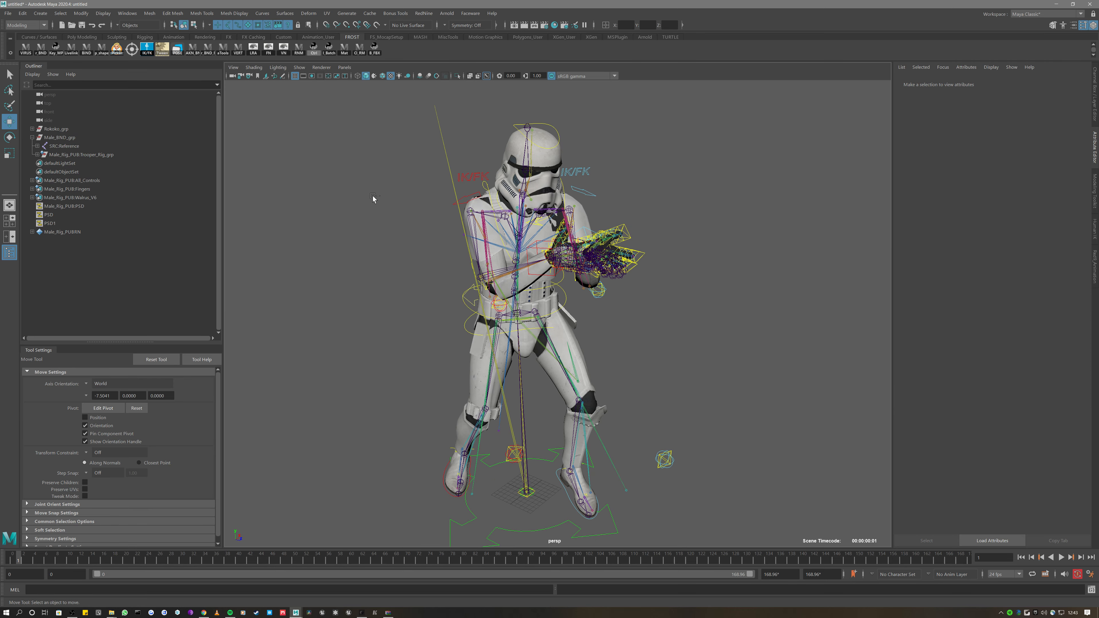
left_click(1095, 228)
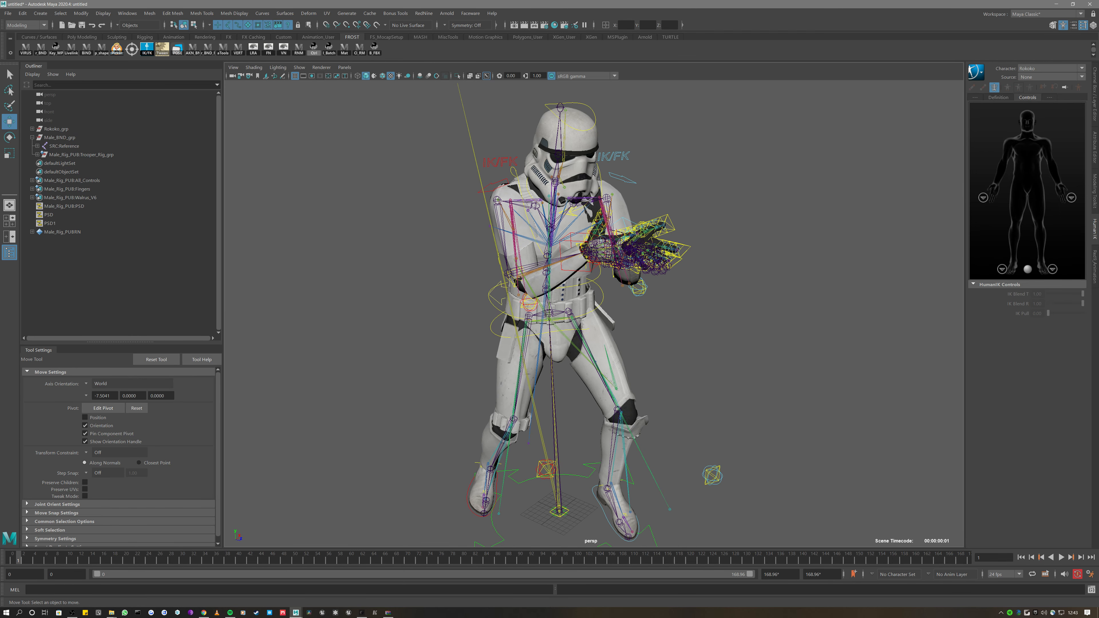
left_click(1035, 71)
left_click(1045, 87)
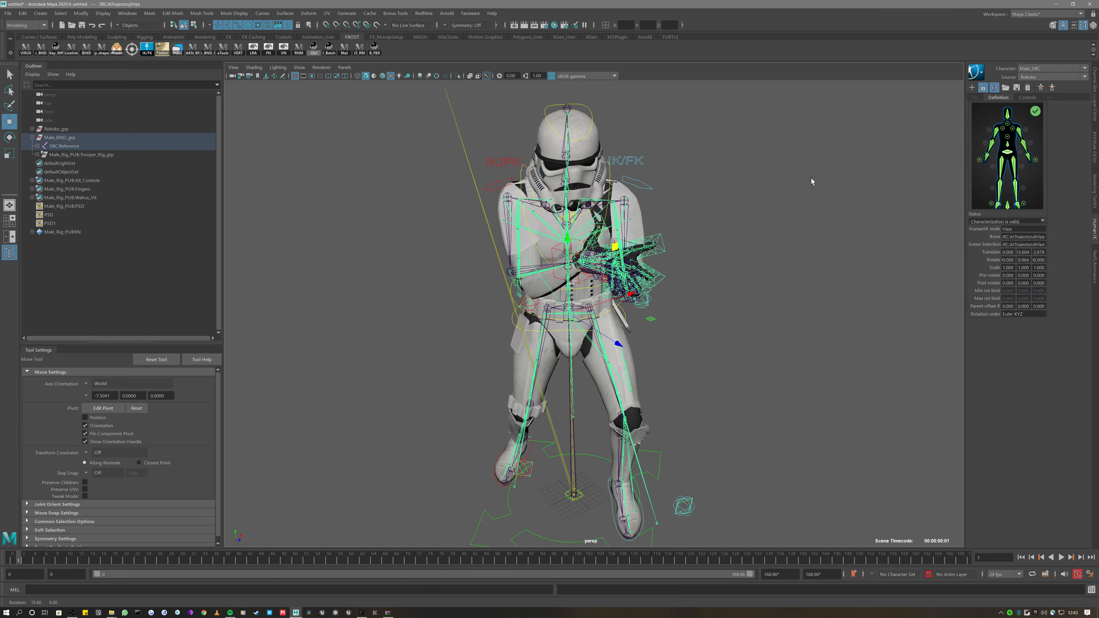
left_click_drag(808, 175, 616, 321, "alt")
key("ctrl+z")
key("ctrl+z")
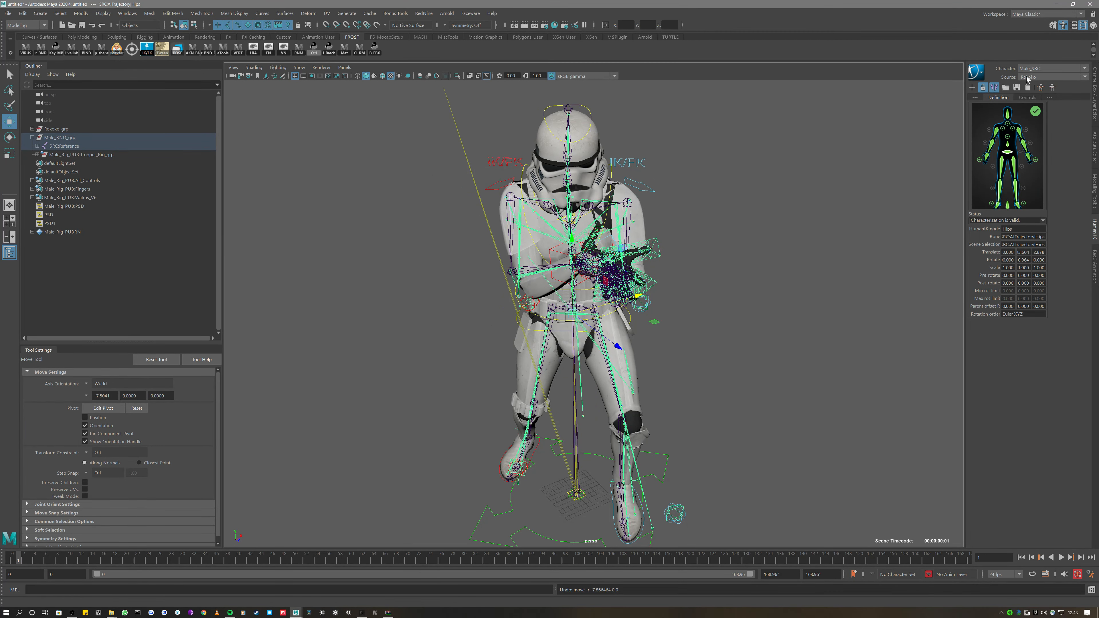
Switch the HumanIK character back to Rokoko and select the right thigh in its definition
left_click(1041, 68)
left_click(1036, 92)
left_click(1010, 158)
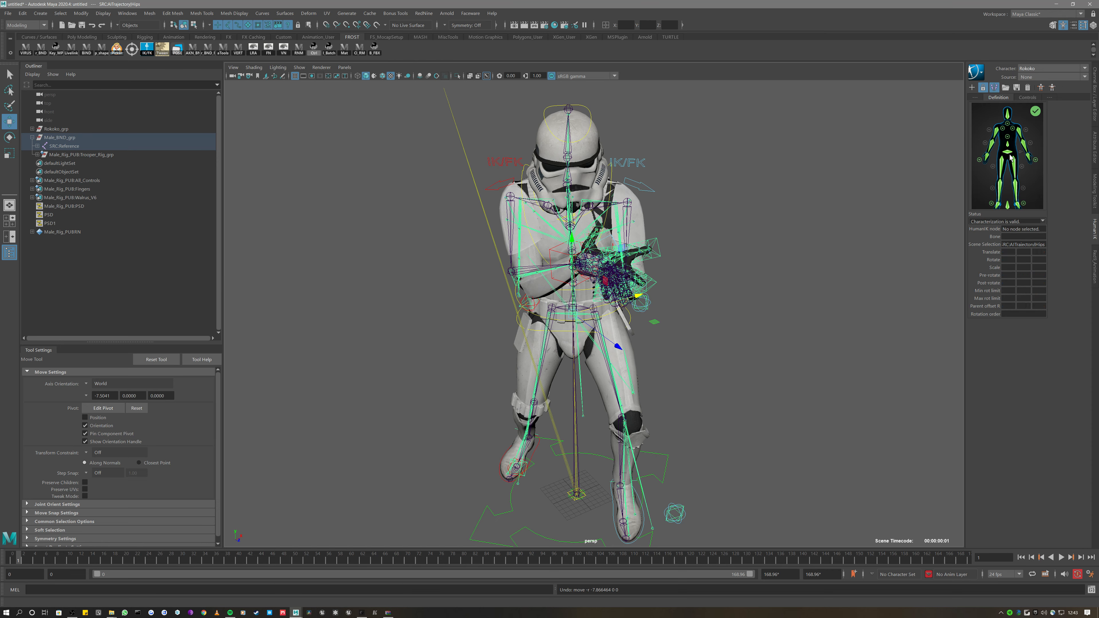
left_click(997, 178)
scroll(576, 333, "down", 2)
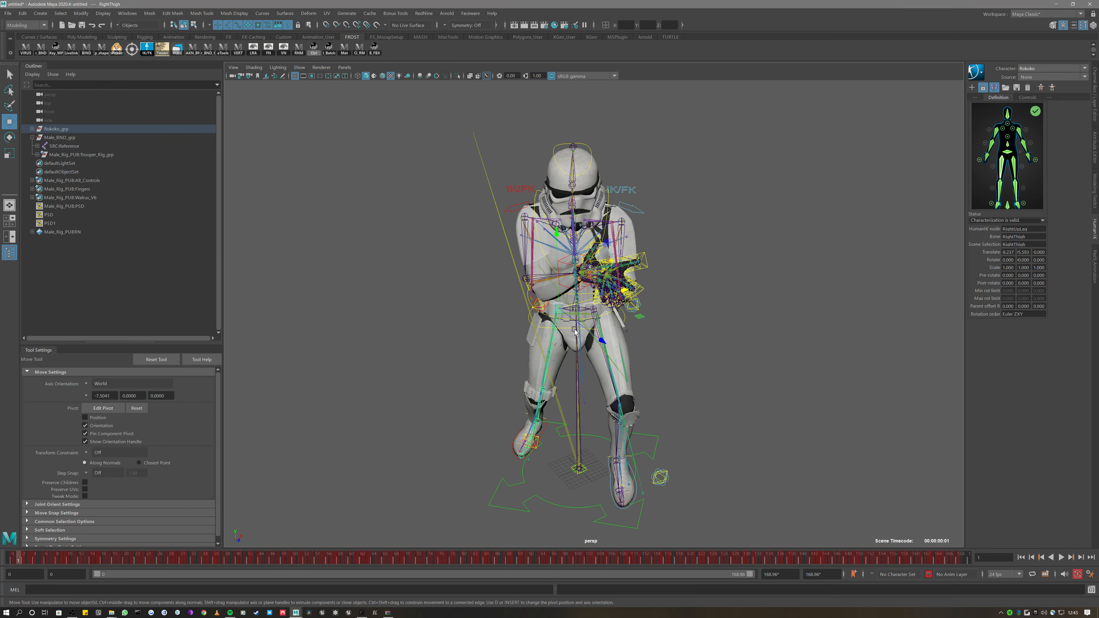
Play back the mocap, stop at frame 34, and select Rokoko_grp
key("alt+v")
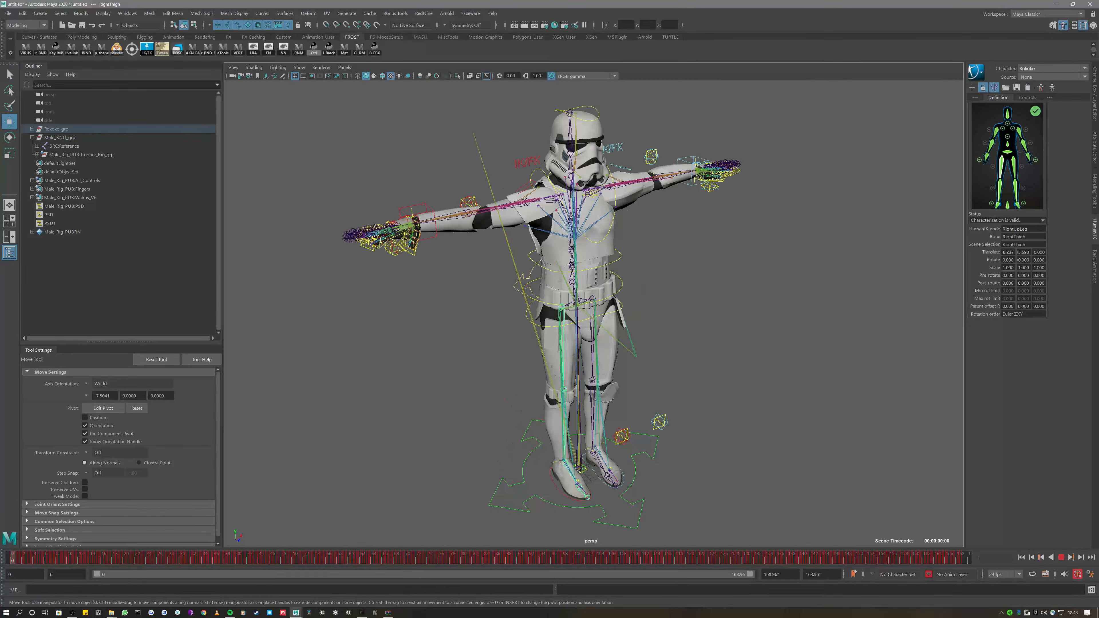
left_click(205, 562)
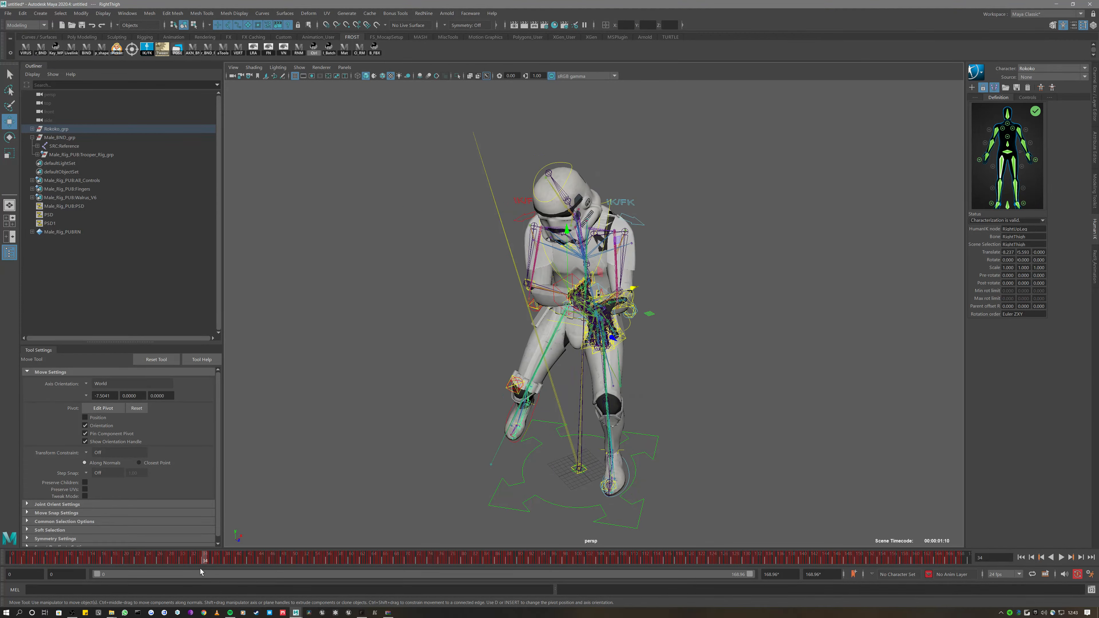
left_click(79, 129)
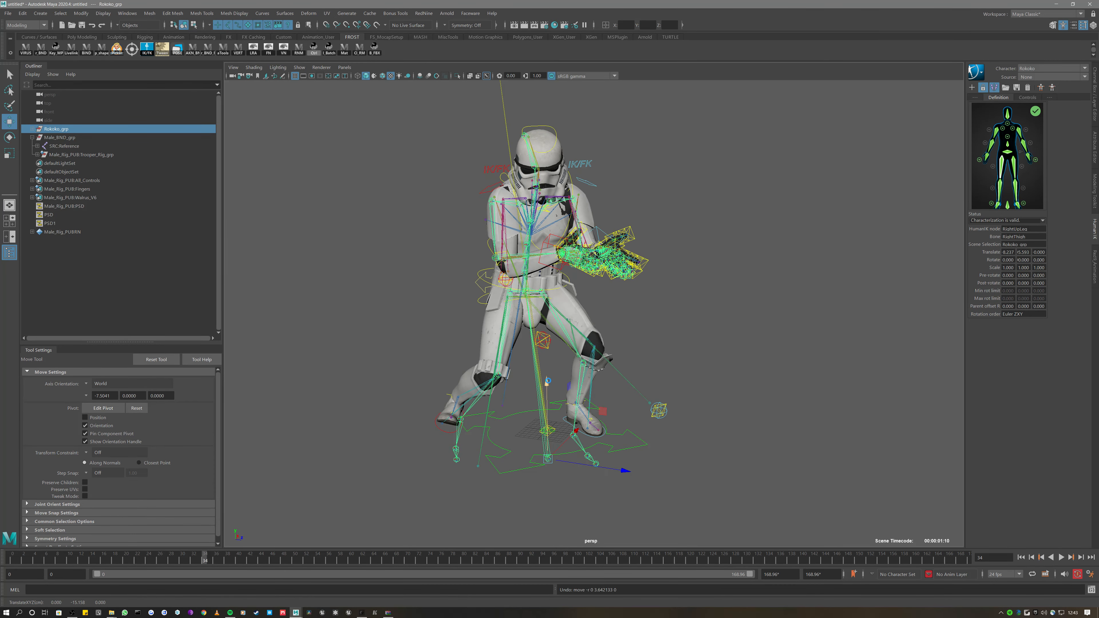
Set the HumanIK character to Male_SRC with Stance source and preview frames 34–153
left_click(1043, 69)
left_click(1041, 85)
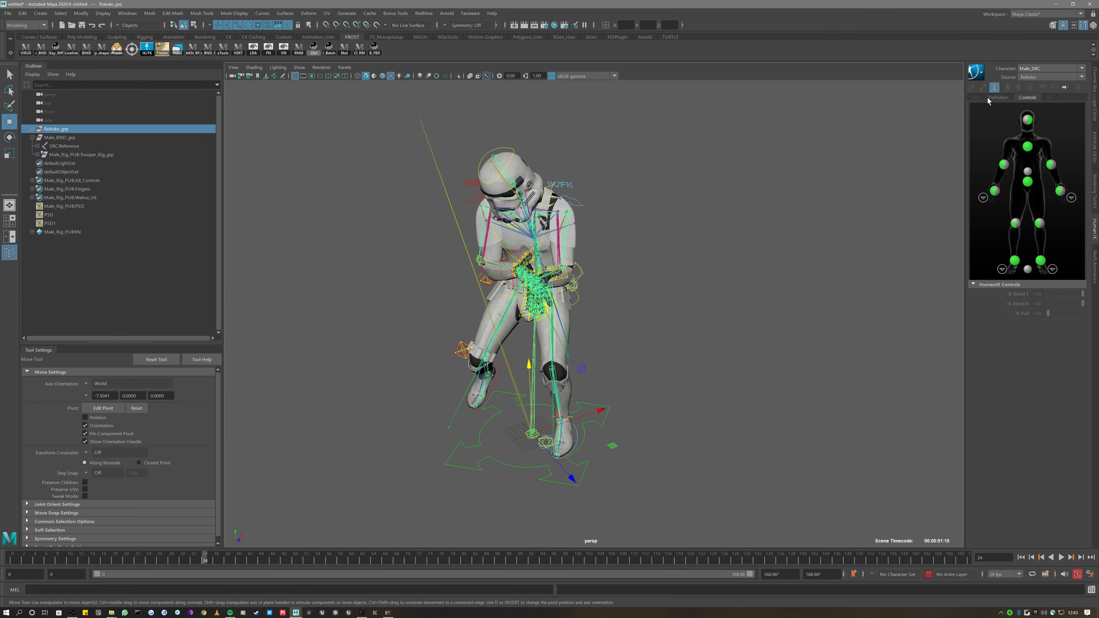
left_click(1047, 77)
left_click(1047, 103)
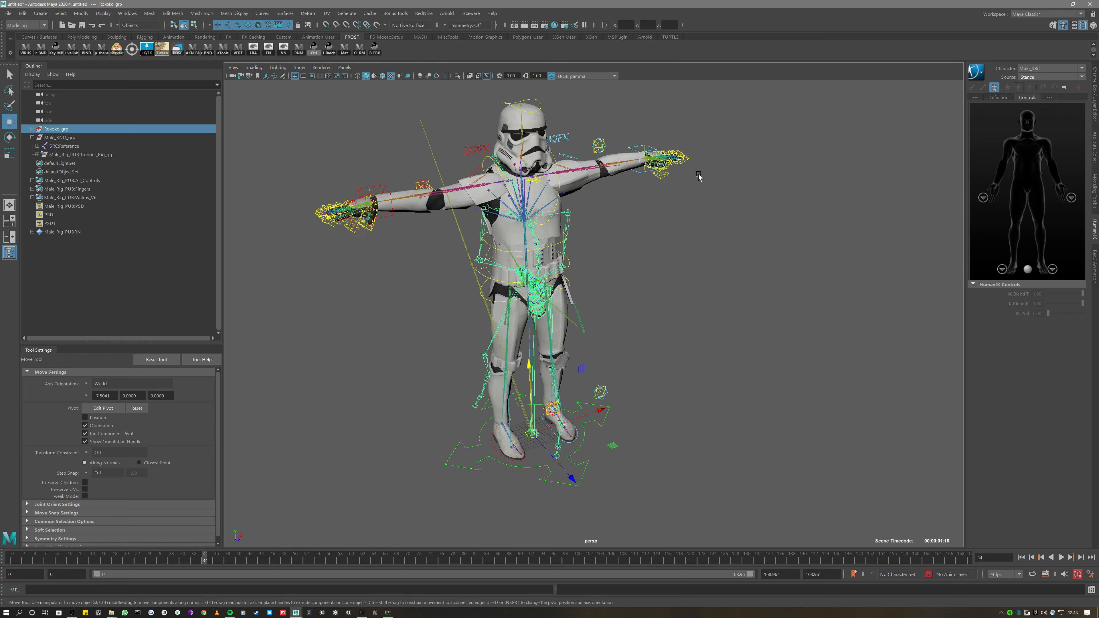
scroll(699, 177, "down", 2)
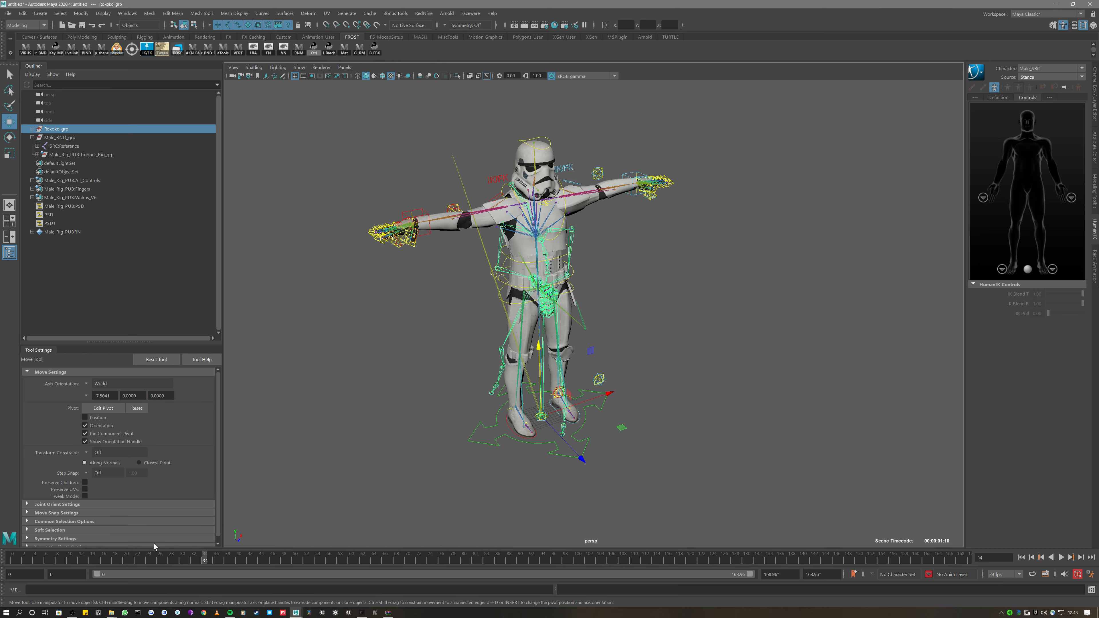
left_click_drag(204, 558, 724, 545)
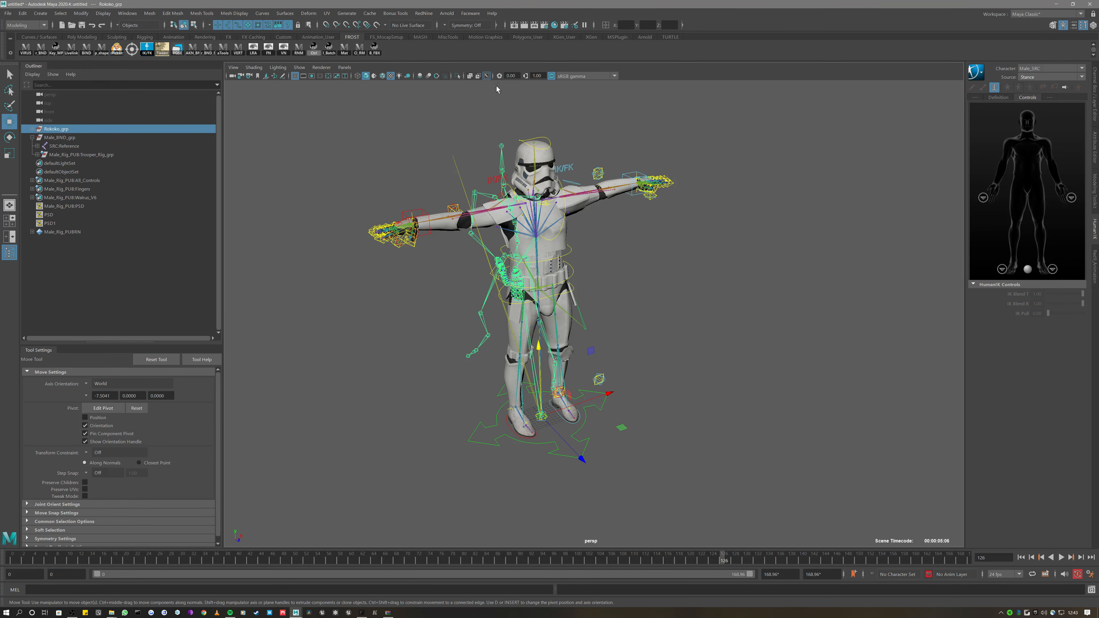
Turn off X-Ray joints, set the source to Rokoko, and expand Rokoko_grp to Scale_grp's Root
left_click(487, 77)
left_click_drag(453, 171, 547, 164, "alt")
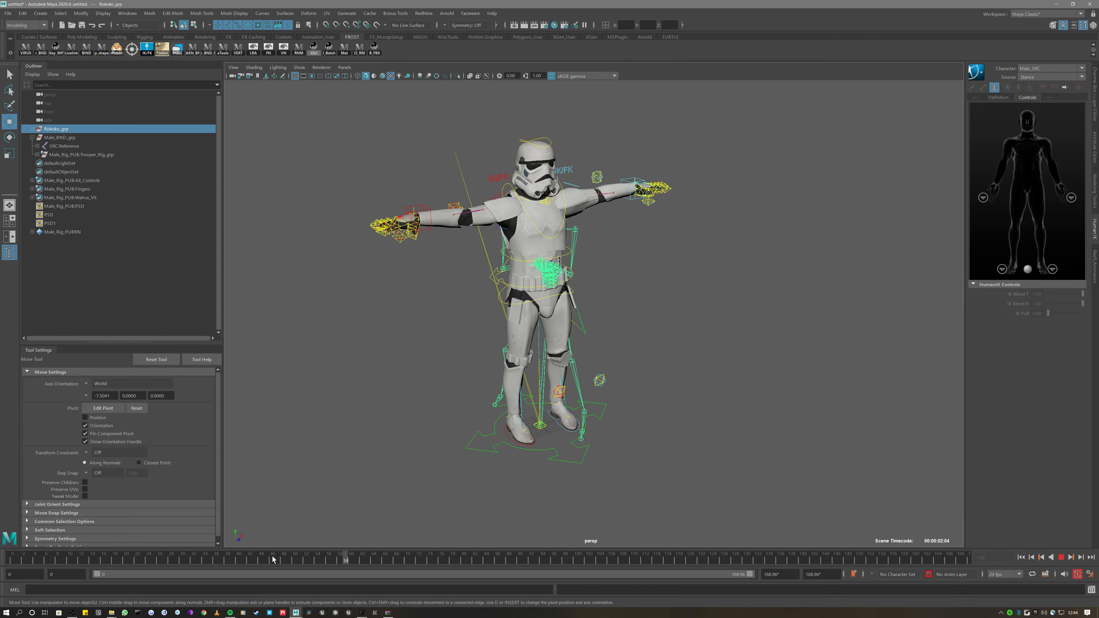
scroll(572, 195, "up", 2)
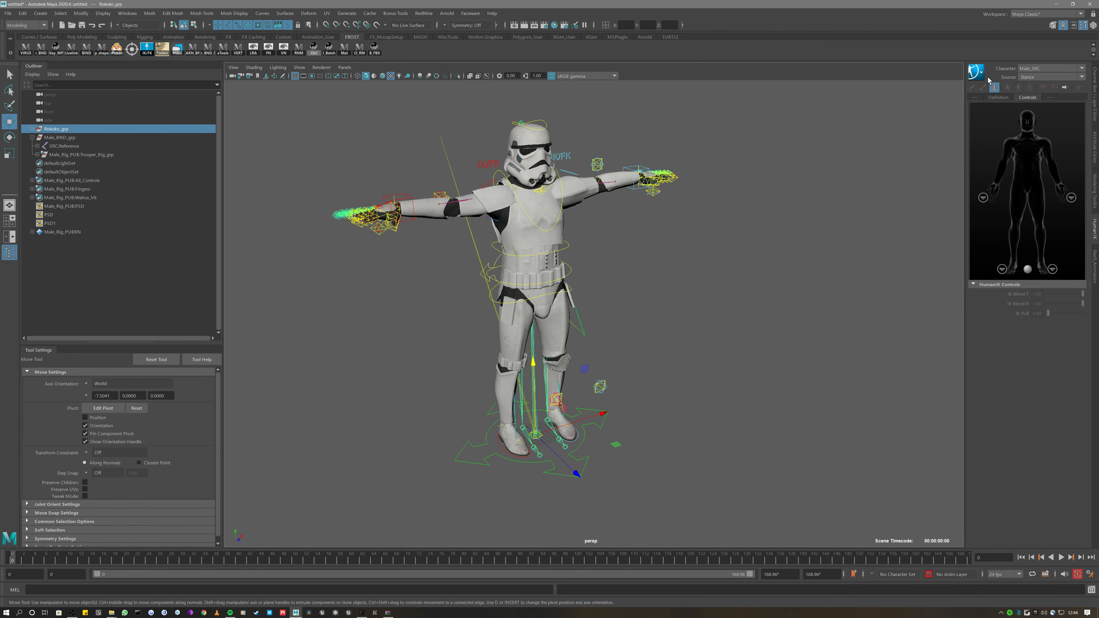
left_click(1052, 77)
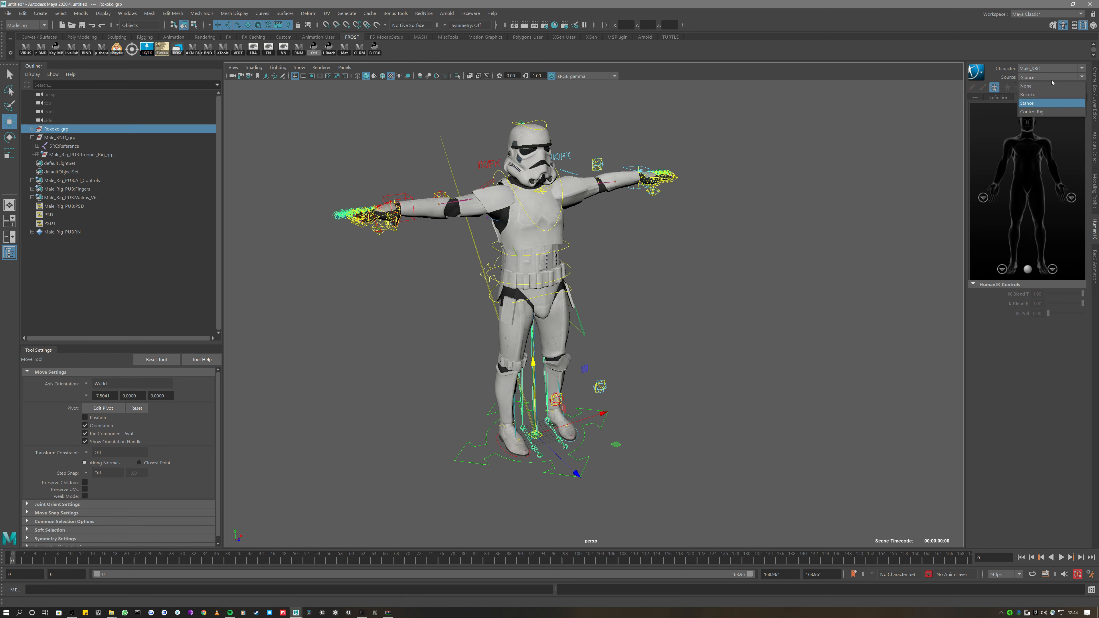
left_click(1028, 95)
left_click(1006, 97)
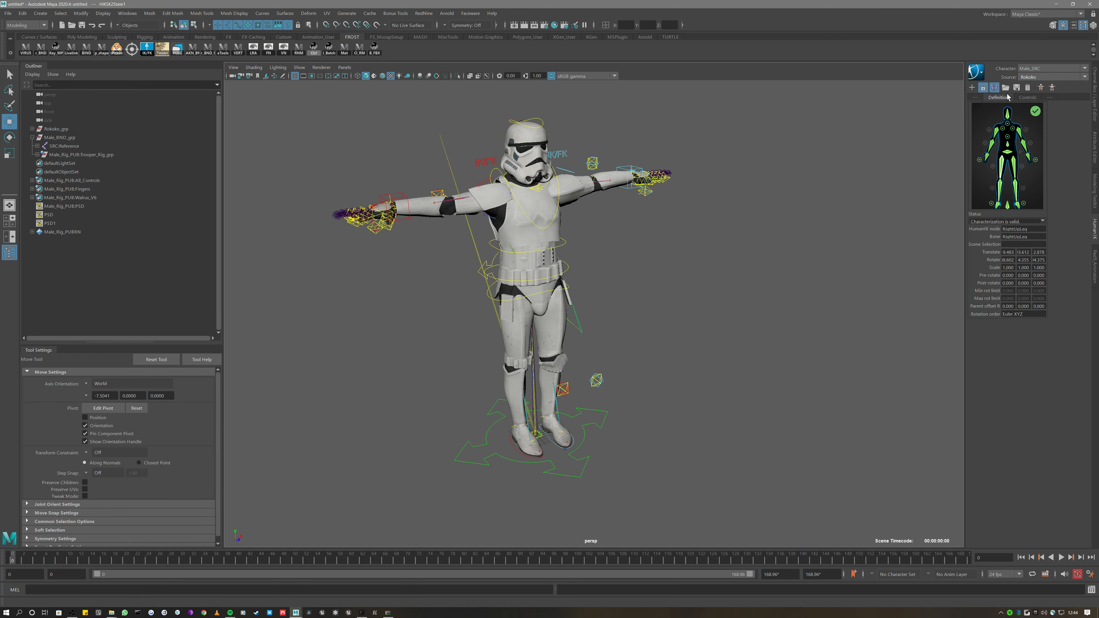
left_click(32, 129)
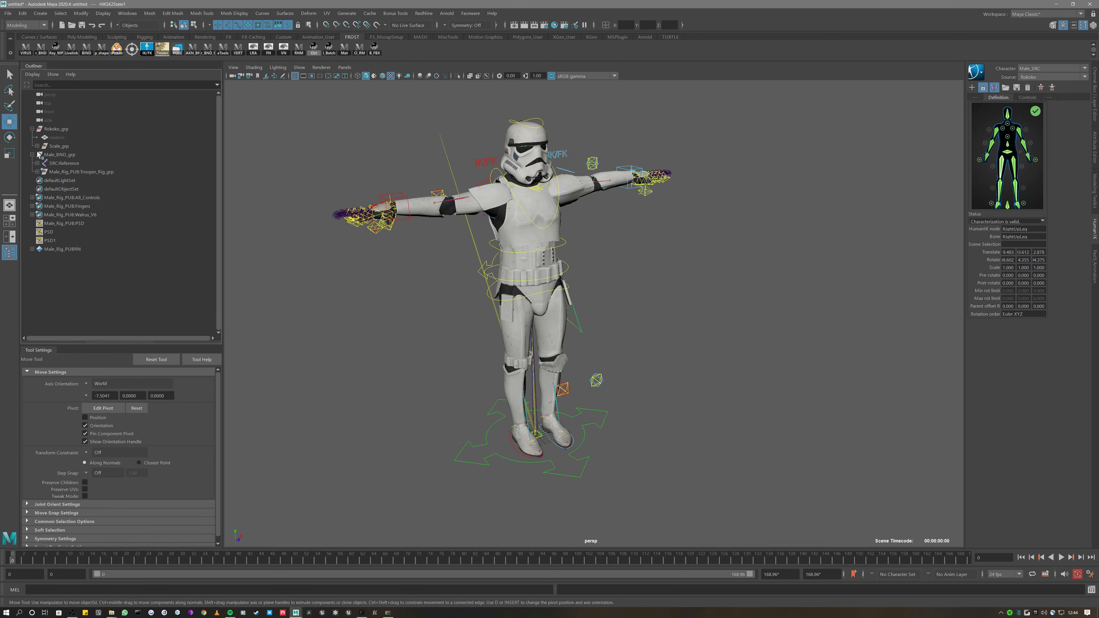
left_click(37, 146)
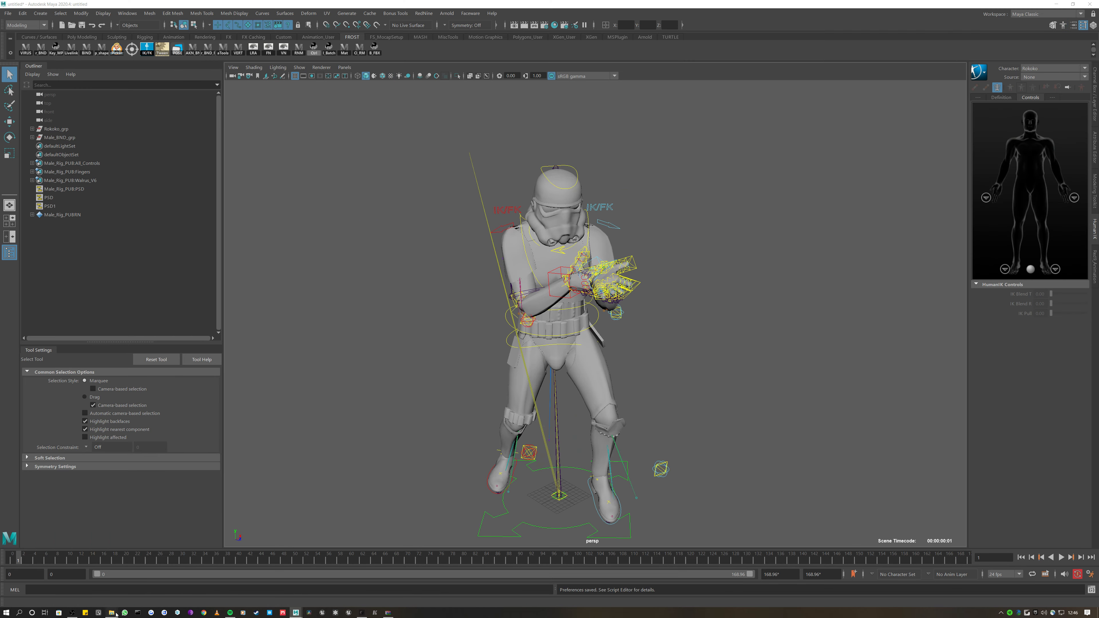
Drag tm_155_rebel_hand_signal_DEFAULT_PRY_seg_01.fbx into the viewport and set File content to Update animation
mouse_move(112, 613)
mouse_move(141, 586)
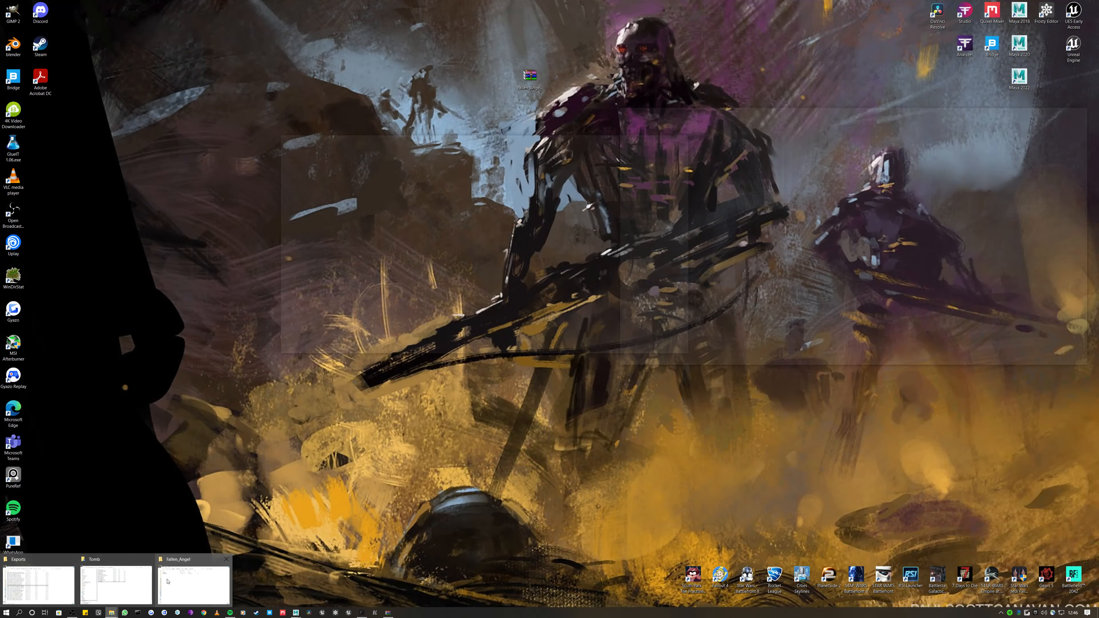
left_click(59, 581)
left_click_drag(675, 243, 362, 278)
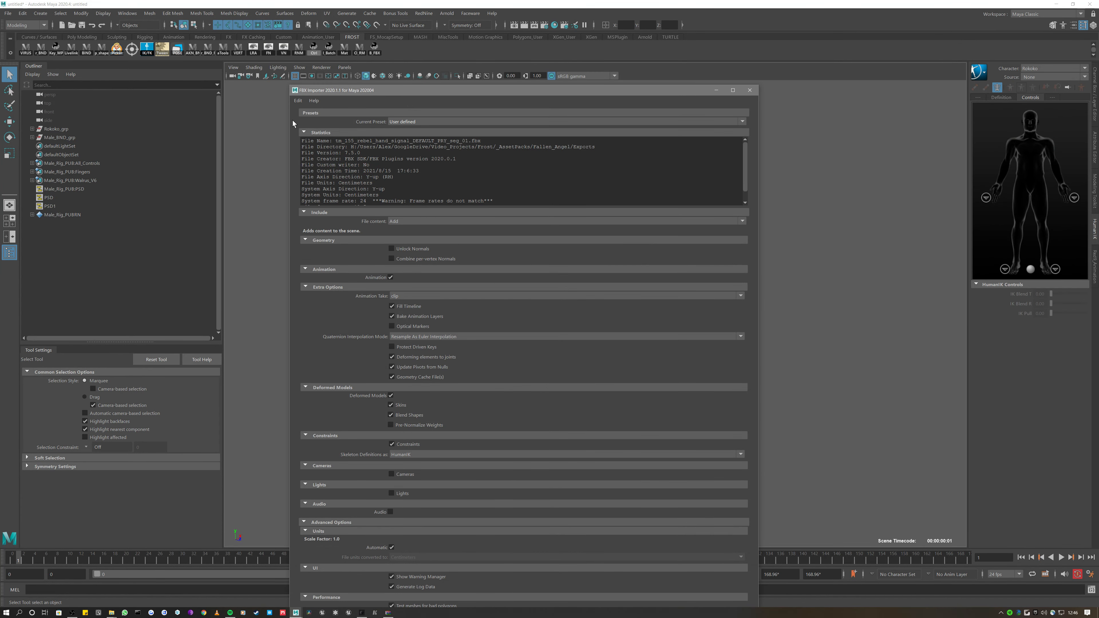
left_click_drag(290, 85, 255, 70)
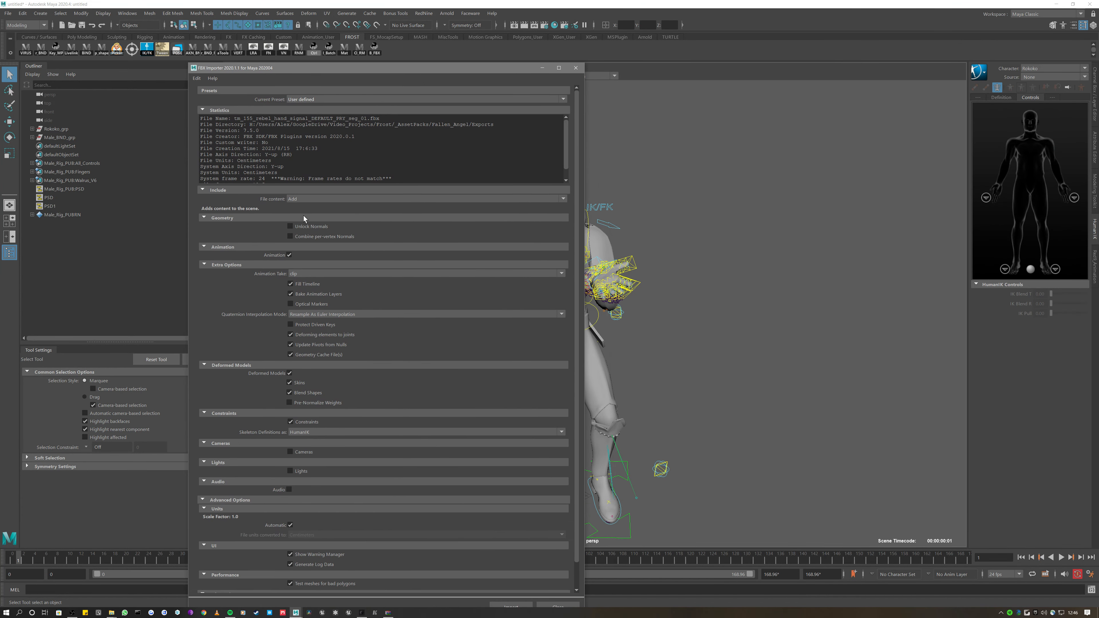
left_click(308, 202)
left_click(306, 225)
left_click_drag(186, 64, 236, 52)
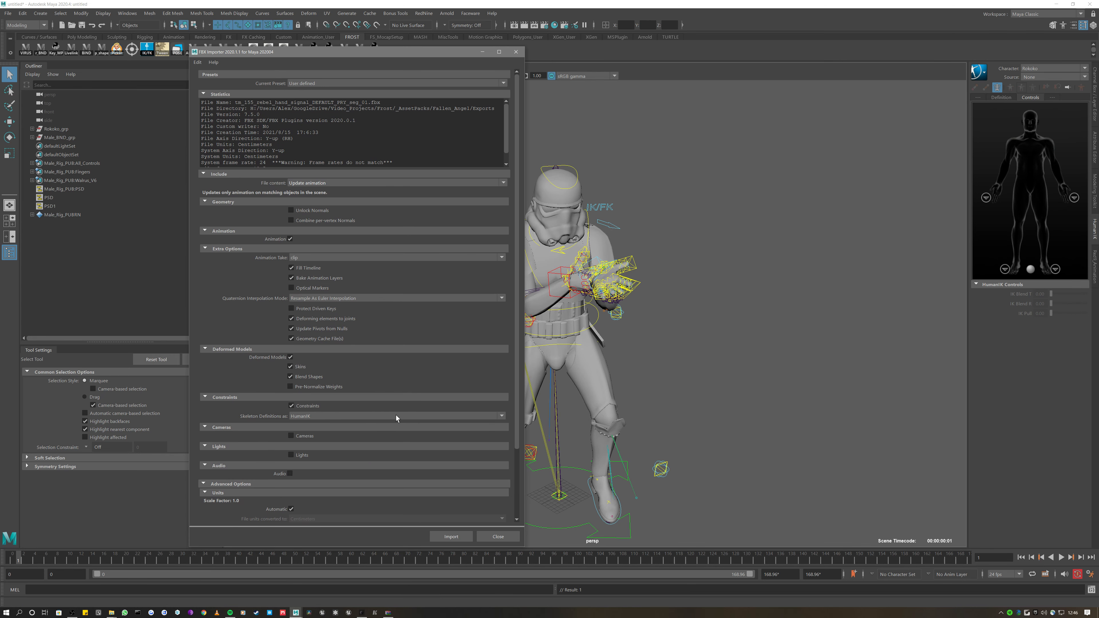
Import the hand-signal animation onto the rig and scrub back to frame 18
left_click(446, 537)
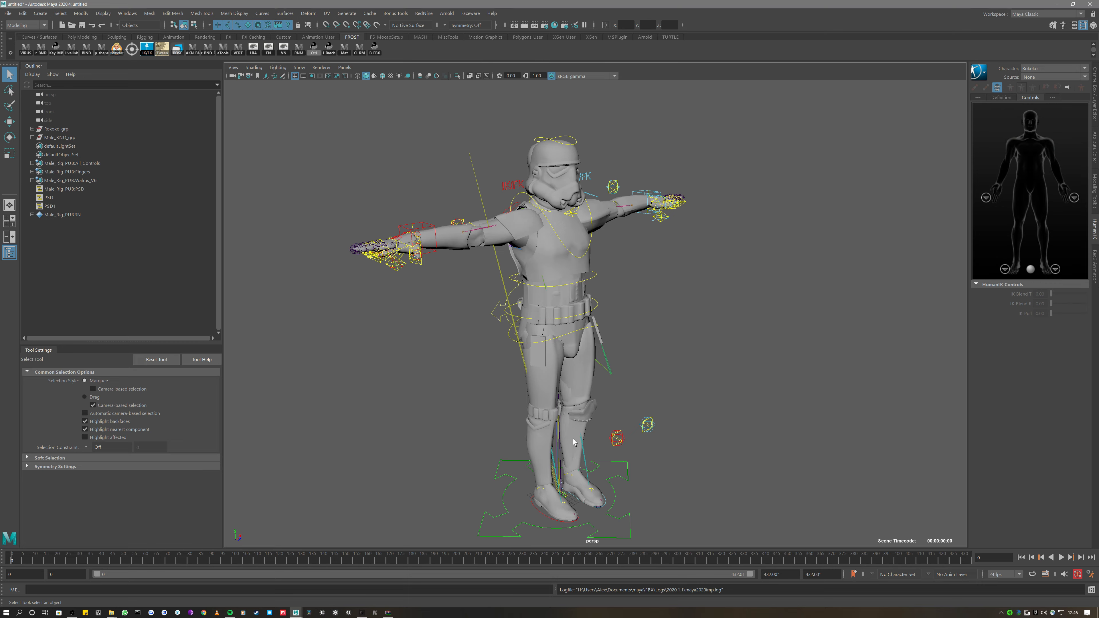
left_click_drag(17, 556, 187, 557)
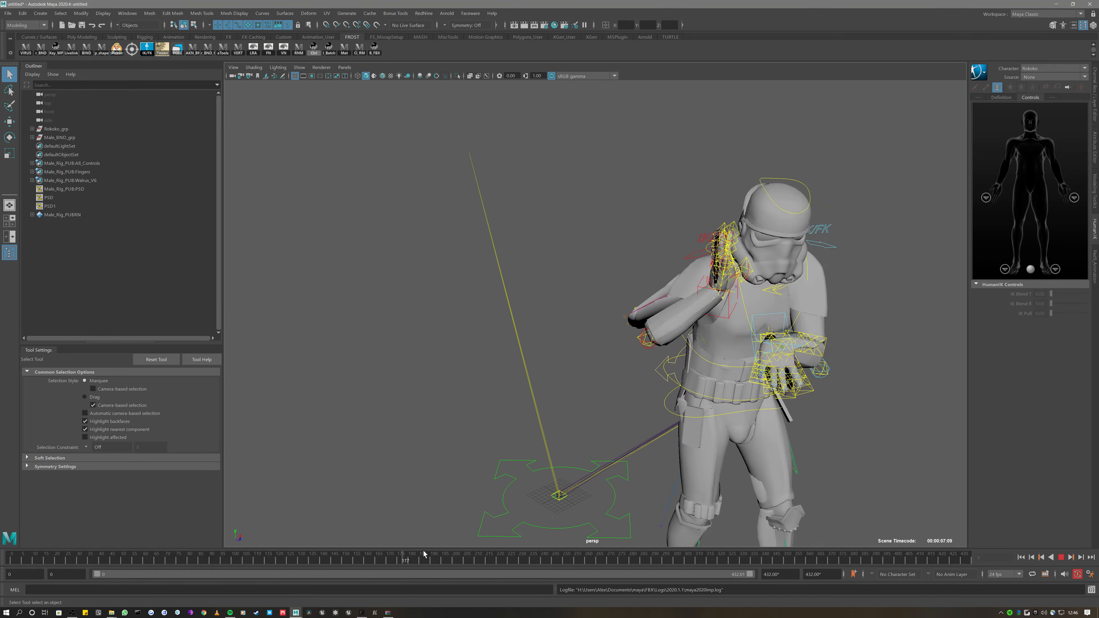
left_click_drag(670, 535, 53, 559)
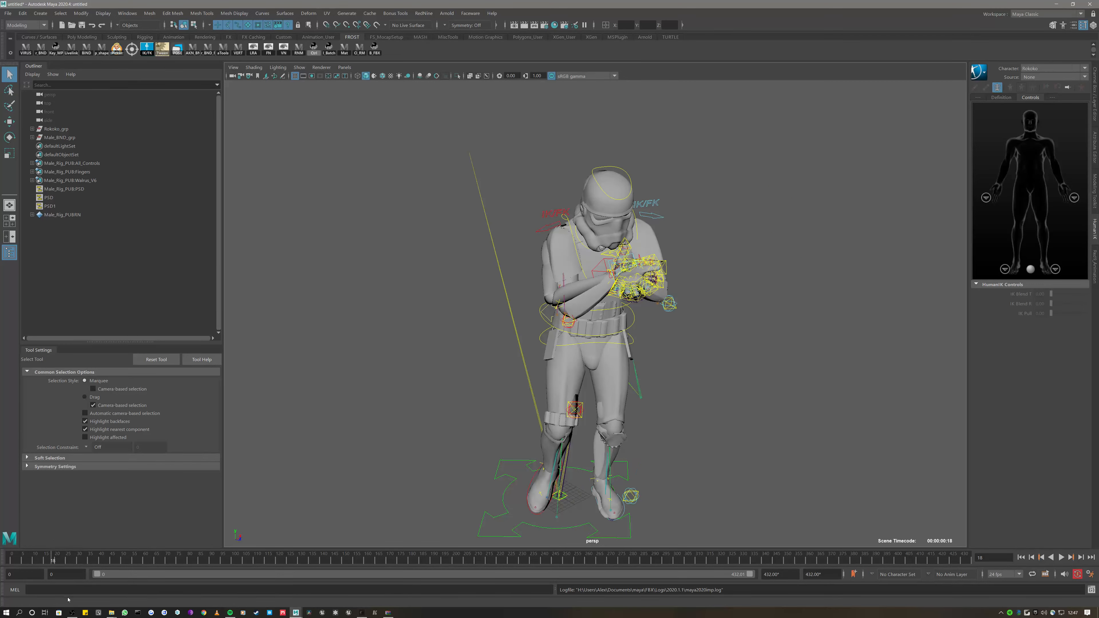
Import the kneel FBX clip from Exports and play it, stopping at frame 418
left_click(114, 614)
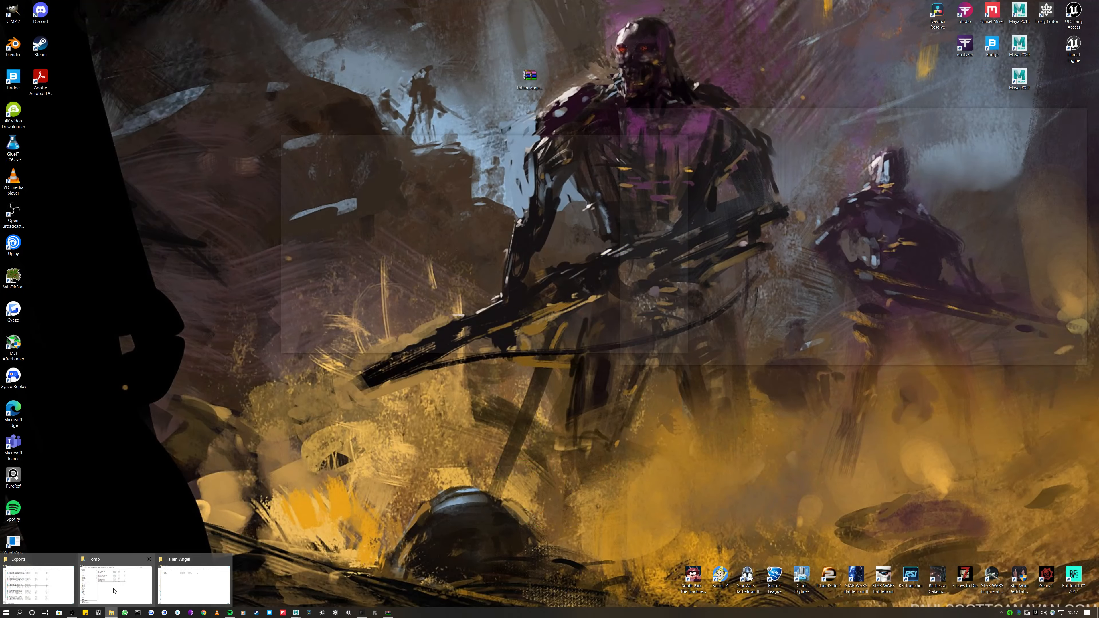
left_click(138, 580)
left_click(111, 613)
left_click(50, 582)
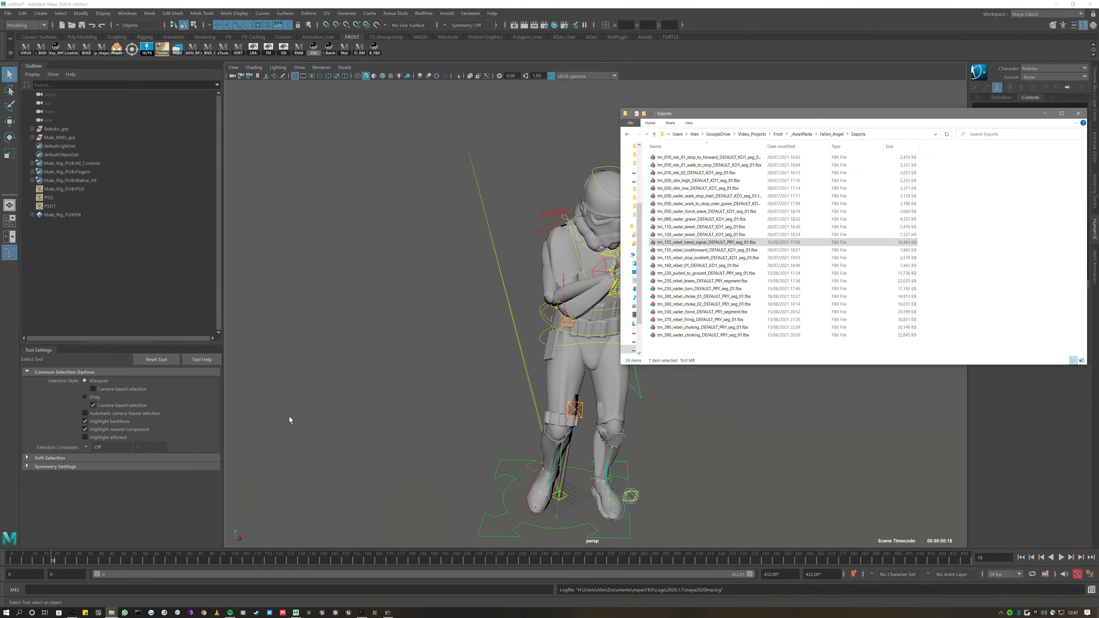
left_click_drag(693, 235, 367, 248)
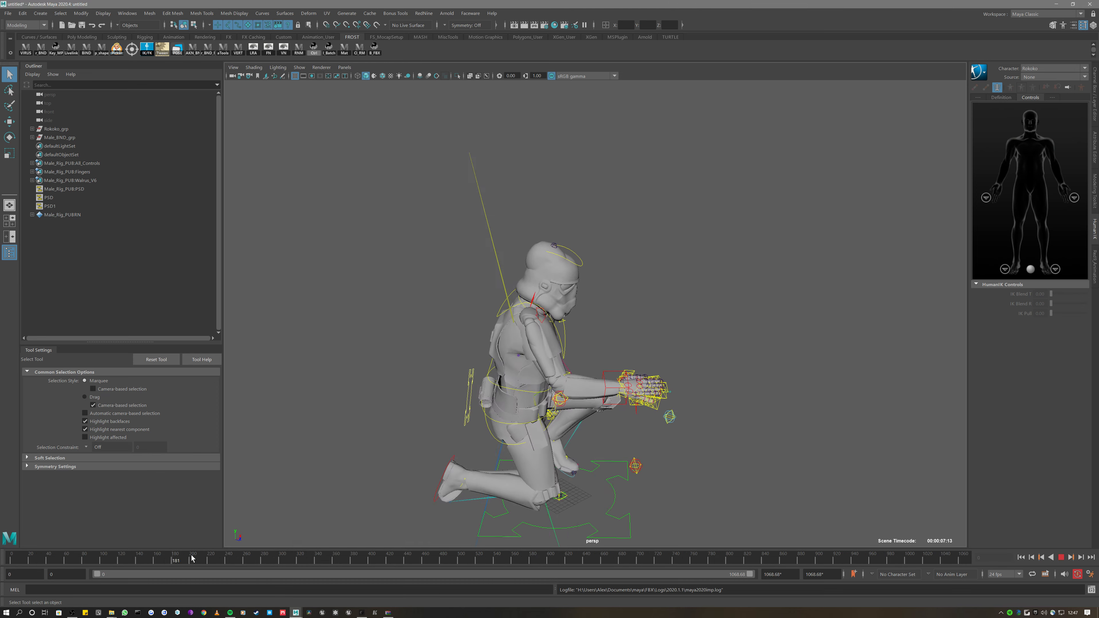
left_click_drag(191, 556, 316, 558)
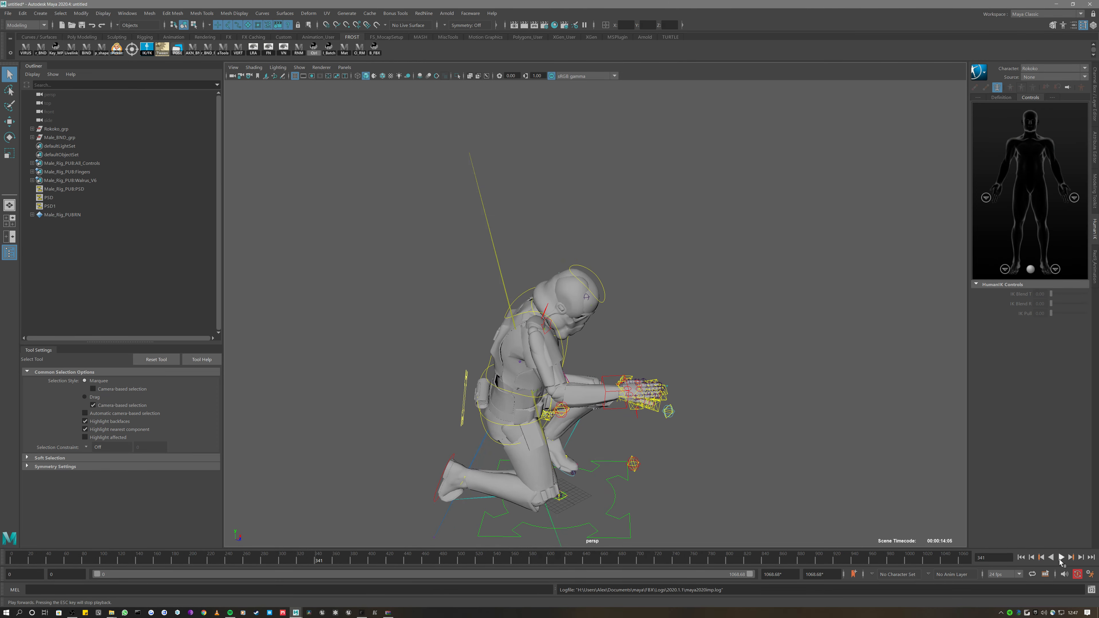
left_click(1061, 558)
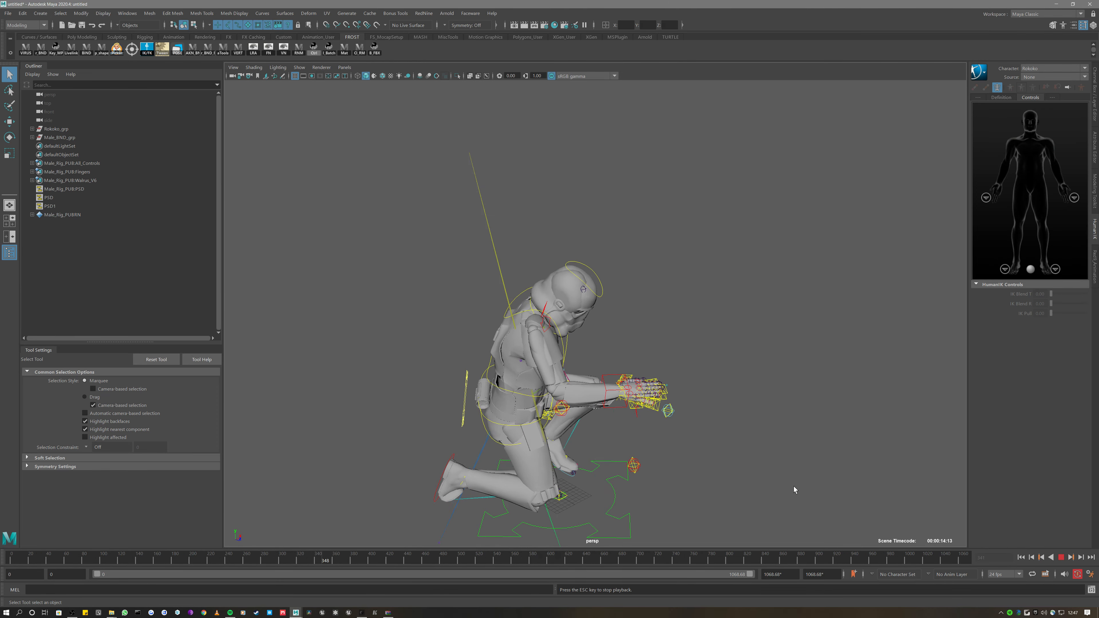
left_click(1061, 557)
left_click_drag(884, 523, 564, 472, "alt")
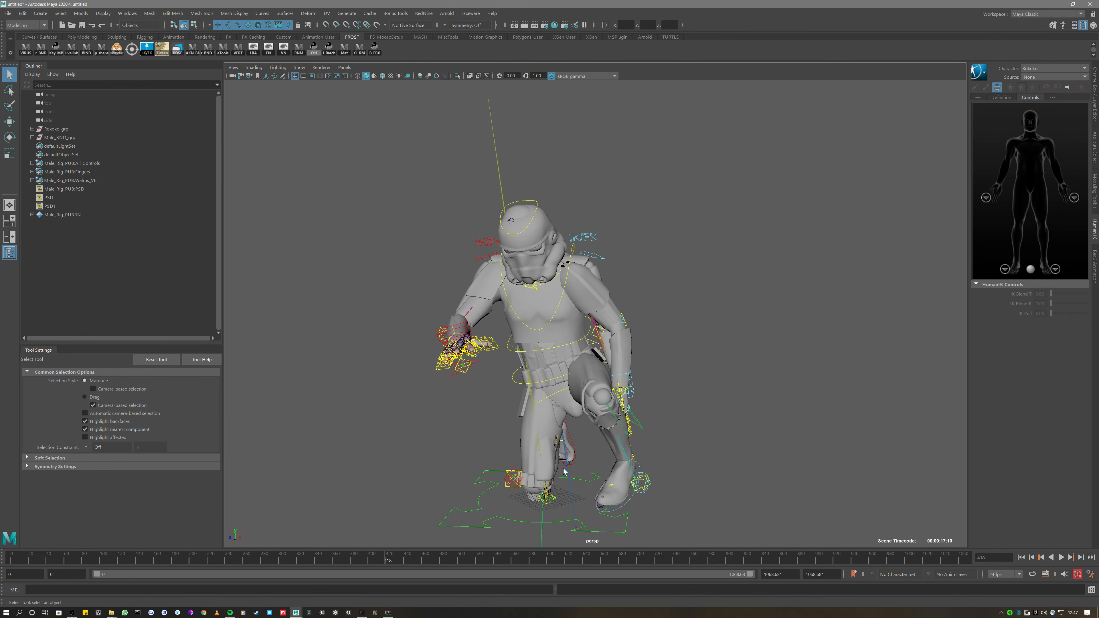
Reimport the rebel hand-signal clip and scrub through its 432-frame animation
left_click(112, 612)
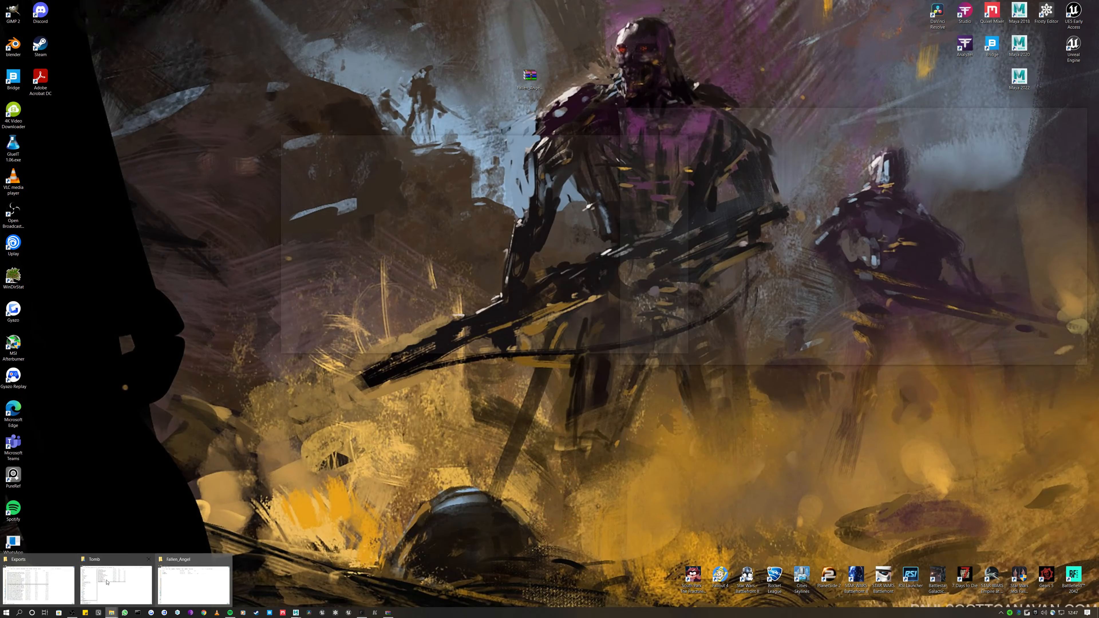
left_click(197, 583)
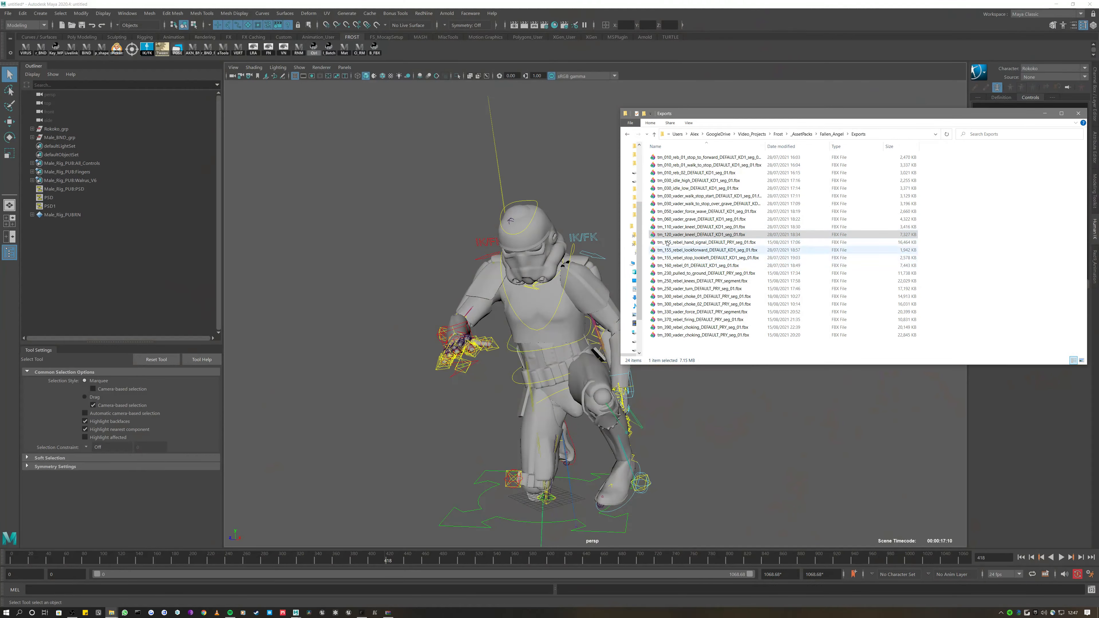
left_click(695, 244)
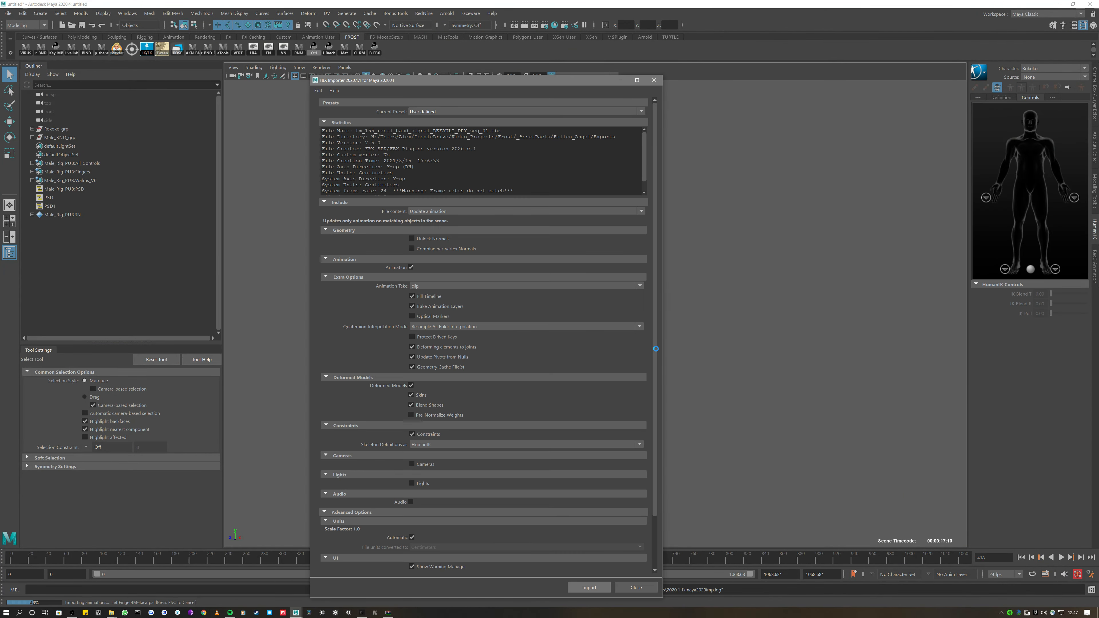
left_click_drag(418, 562, 480, 559)
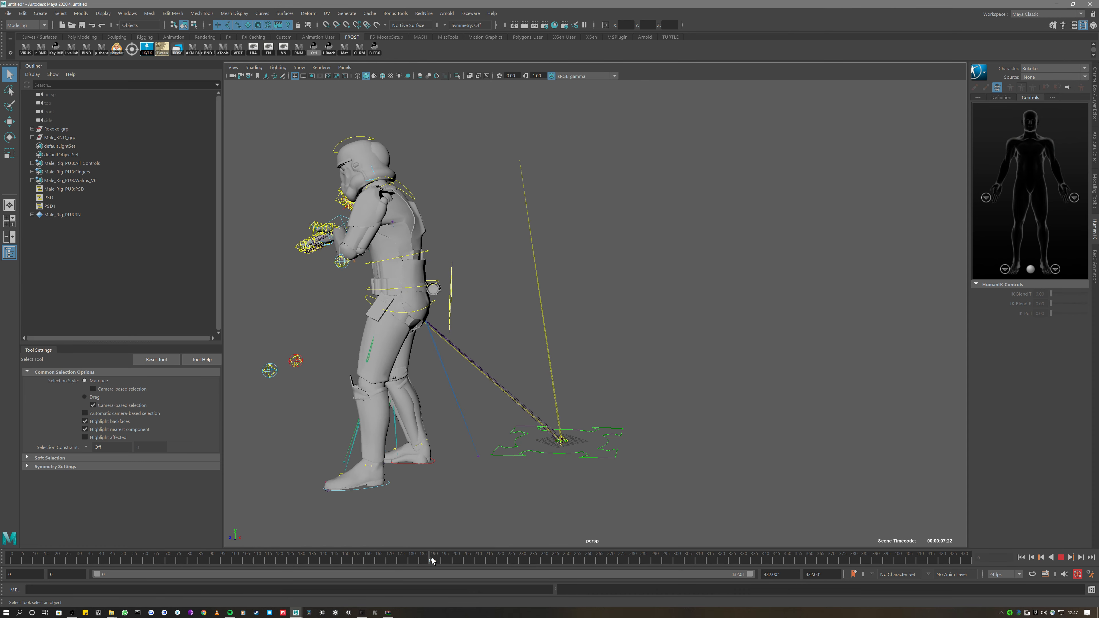
left_click_drag(462, 493, 467, 562, "alt")
left_click(423, 13)
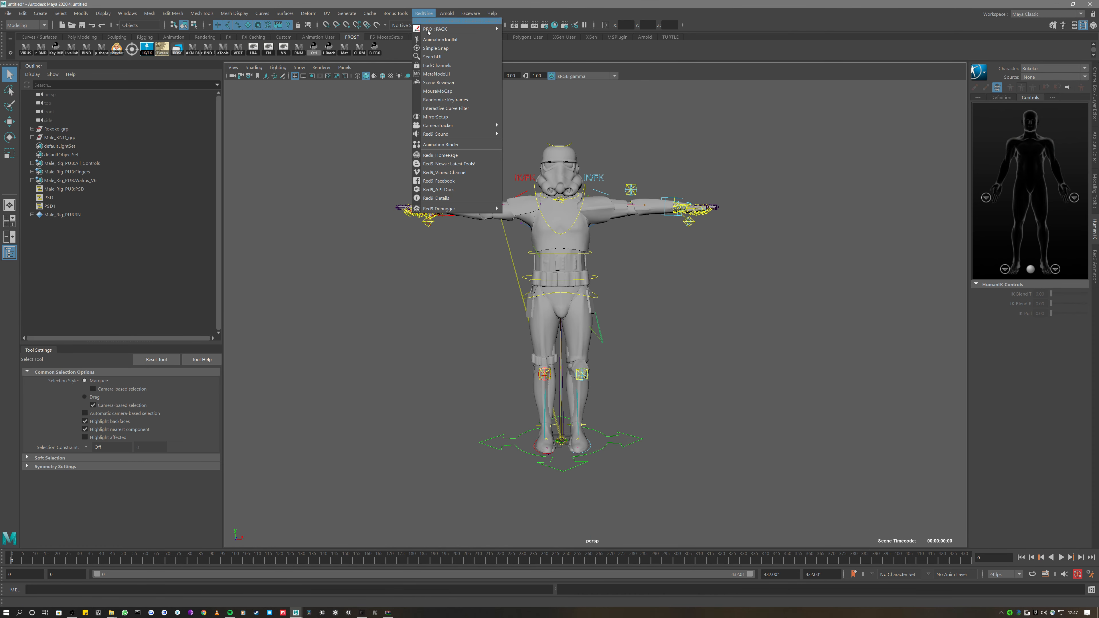
Launch AnimBinder, select the global control and bake the mocap onto it at 24 fps
left_click(459, 144)
left_click_drag(341, 144, 295, 144)
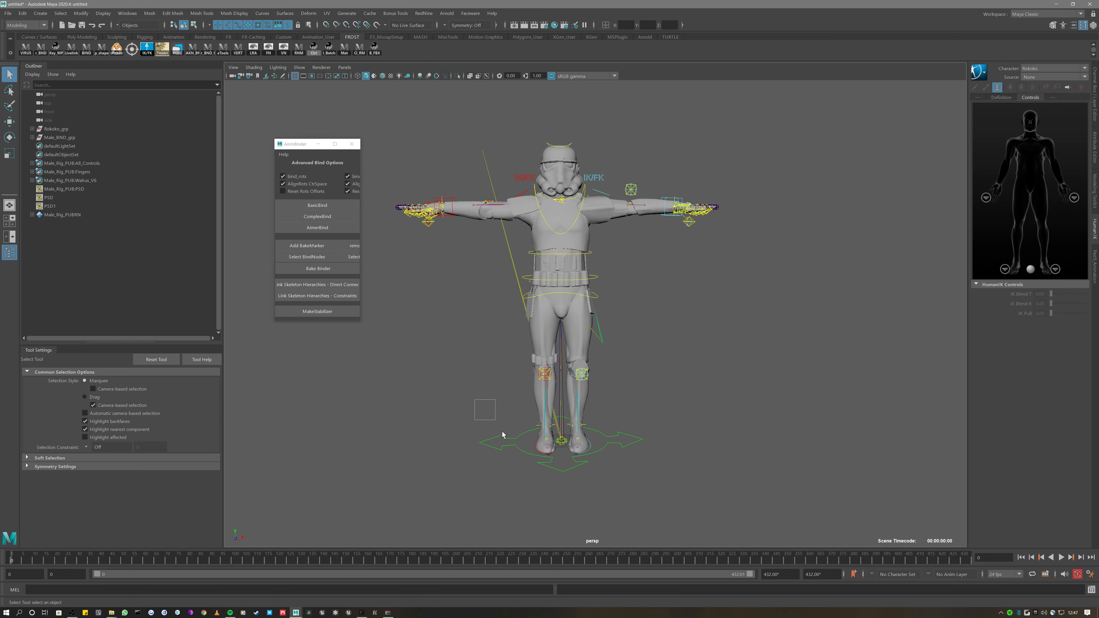
left_click(502, 434)
left_click(318, 269)
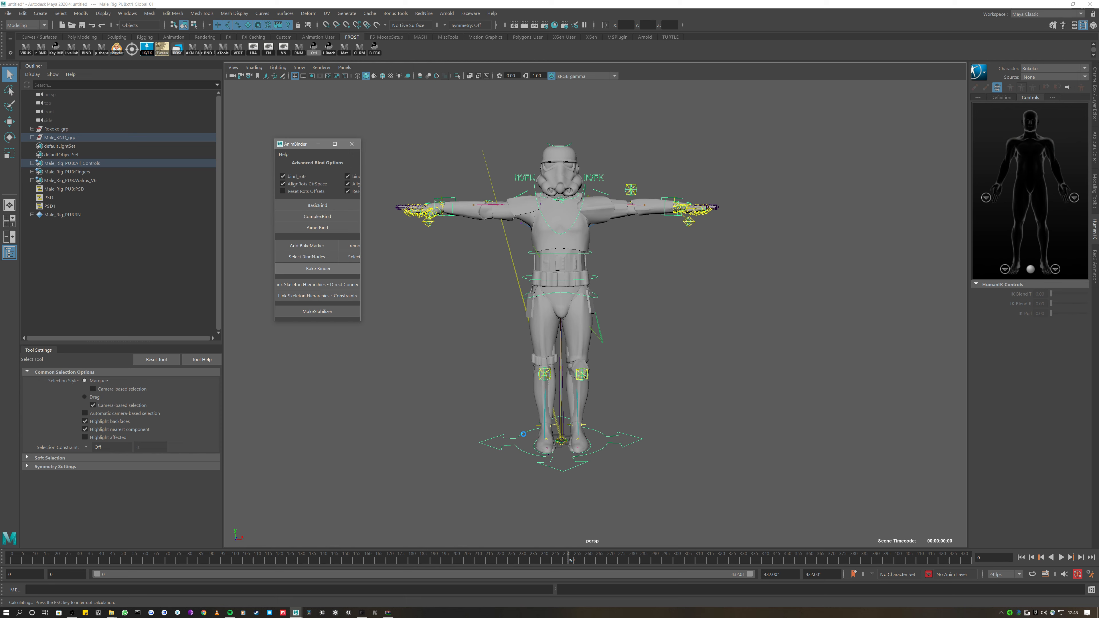
scroll(504, 399, "down", 3)
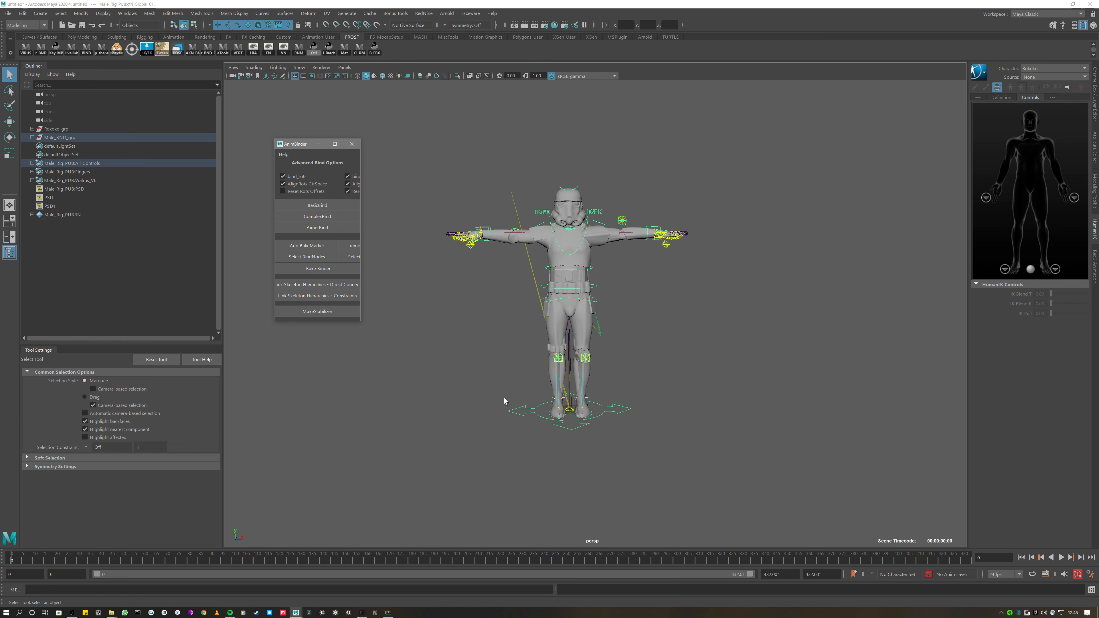
left_click(1003, 574)
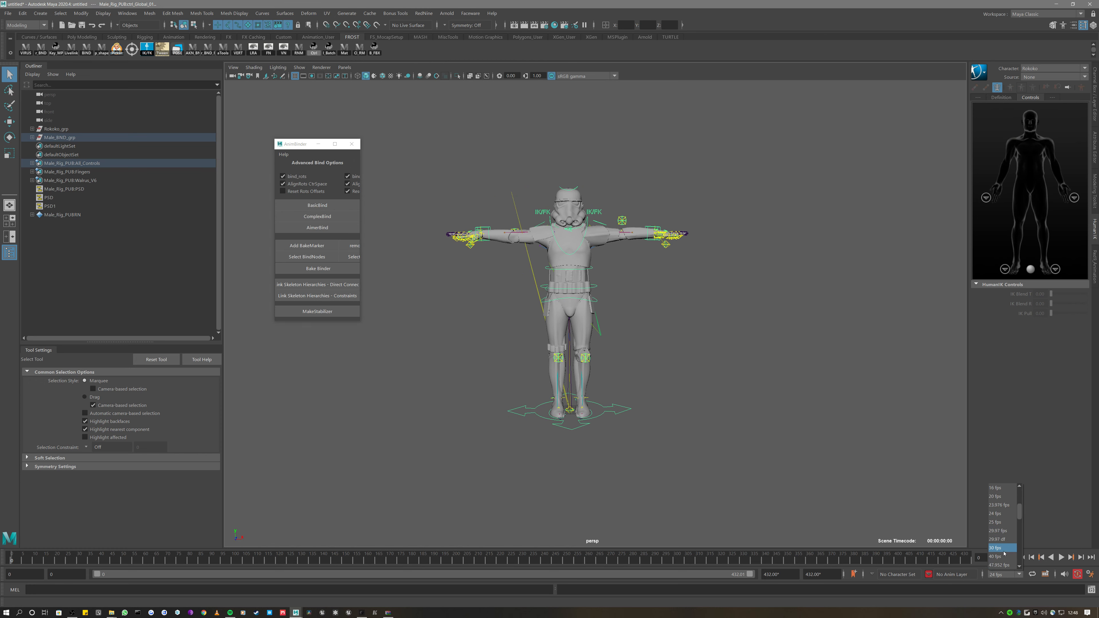
left_click(761, 467)
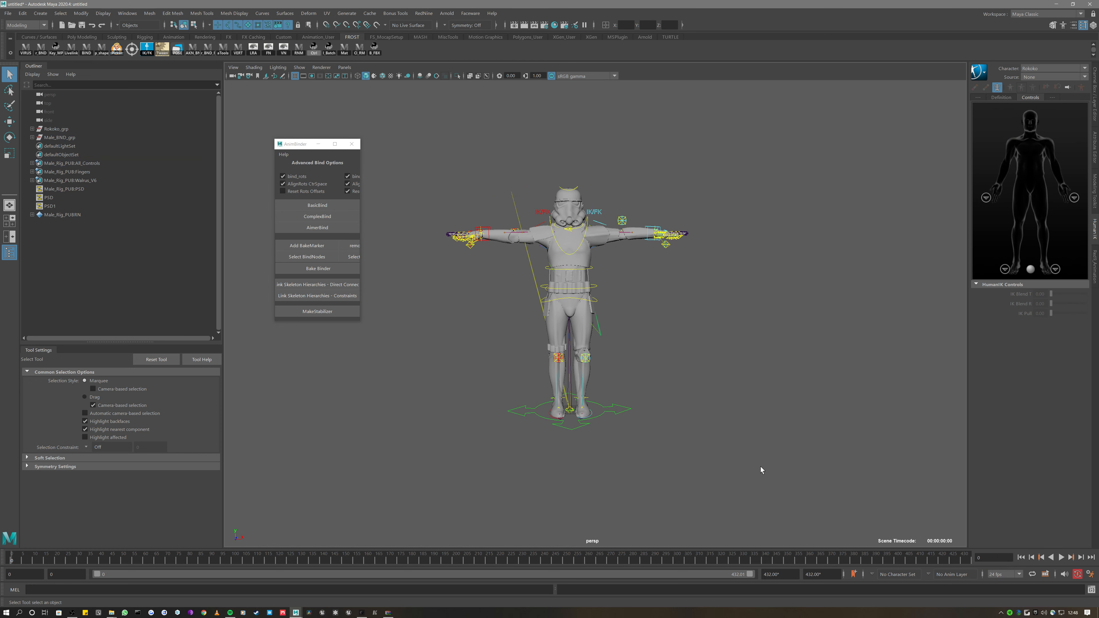
Scrub to frame 164 to check the baked pose, then select Rokoko_grp
scroll(744, 465, "up", 2)
left_click_drag(460, 416, 522, 492)
left_click_drag(310, 563, 375, 560)
left_click(571, 292)
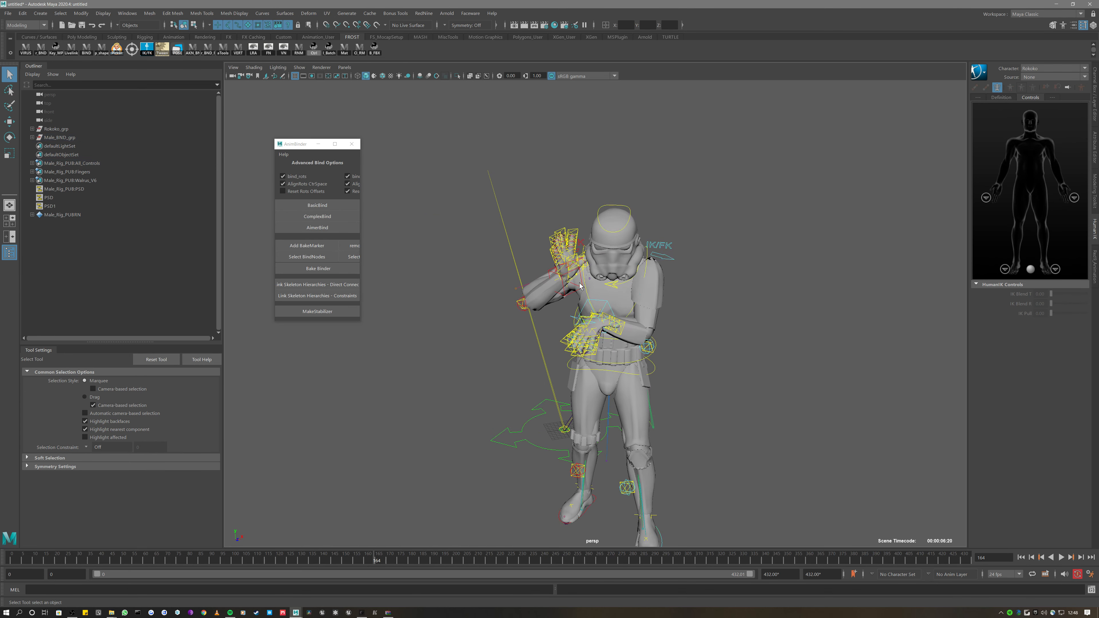
left_click(67, 130)
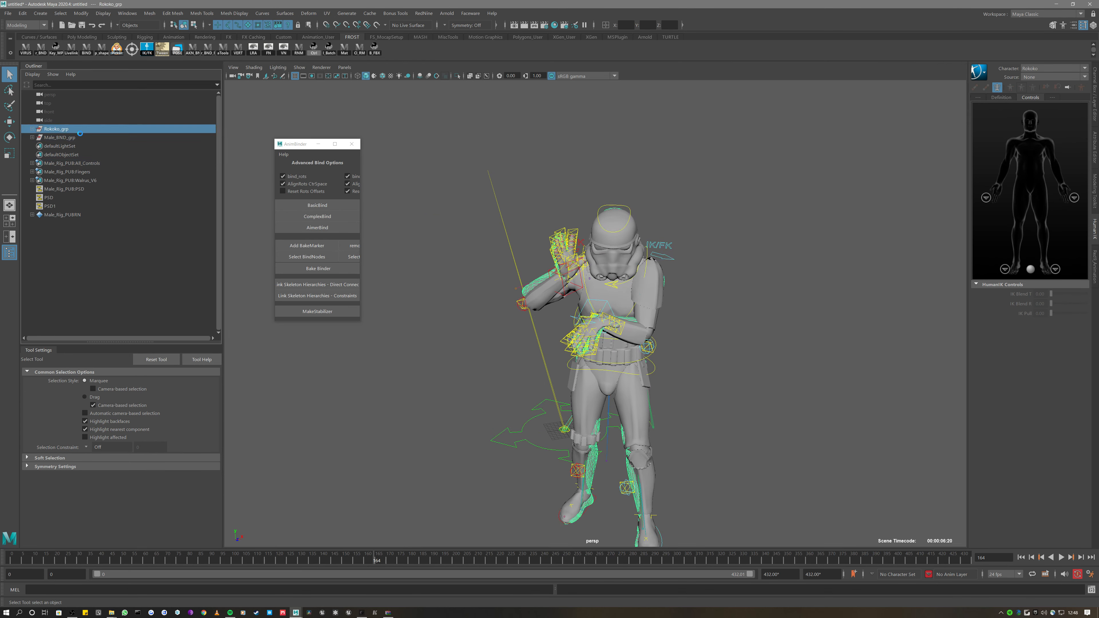
Delete the Rokoko mocap mesh and the SRC:Reference source skeleton
key("Delete")
scroll(457, 257, "up", 3)
left_click_drag(457, 256, 219, 159, "alt")
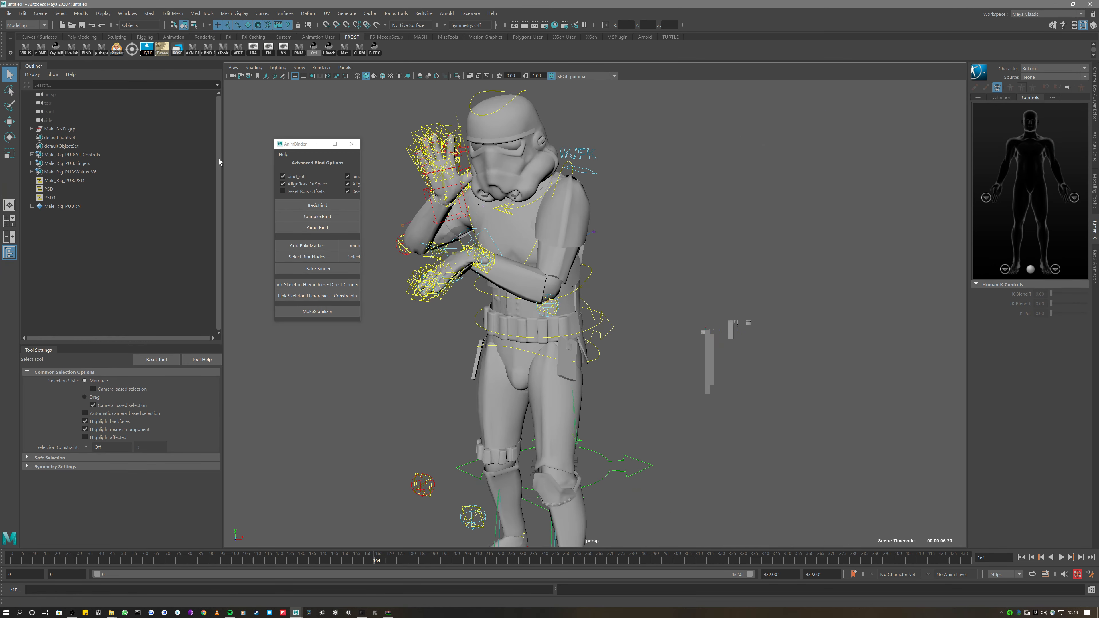
left_click(32, 129)
left_click(56, 138)
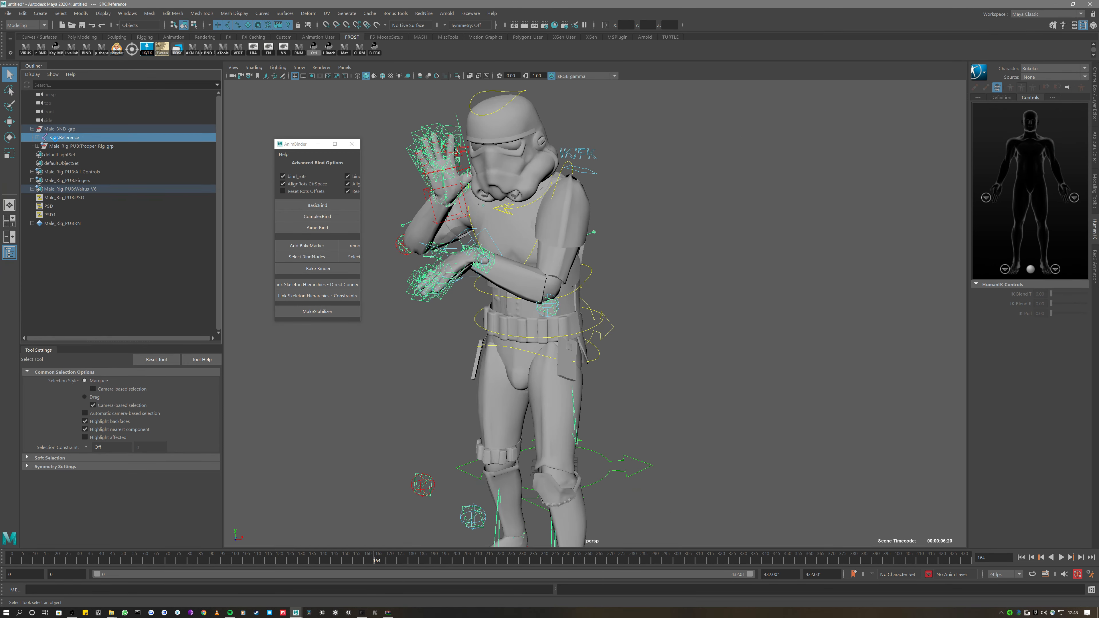
key("Delete")
Unparent Trooper_Rig_grp to the top level and delete the empty Male_BND_grp
left_click(69, 138)
key("shift+p")
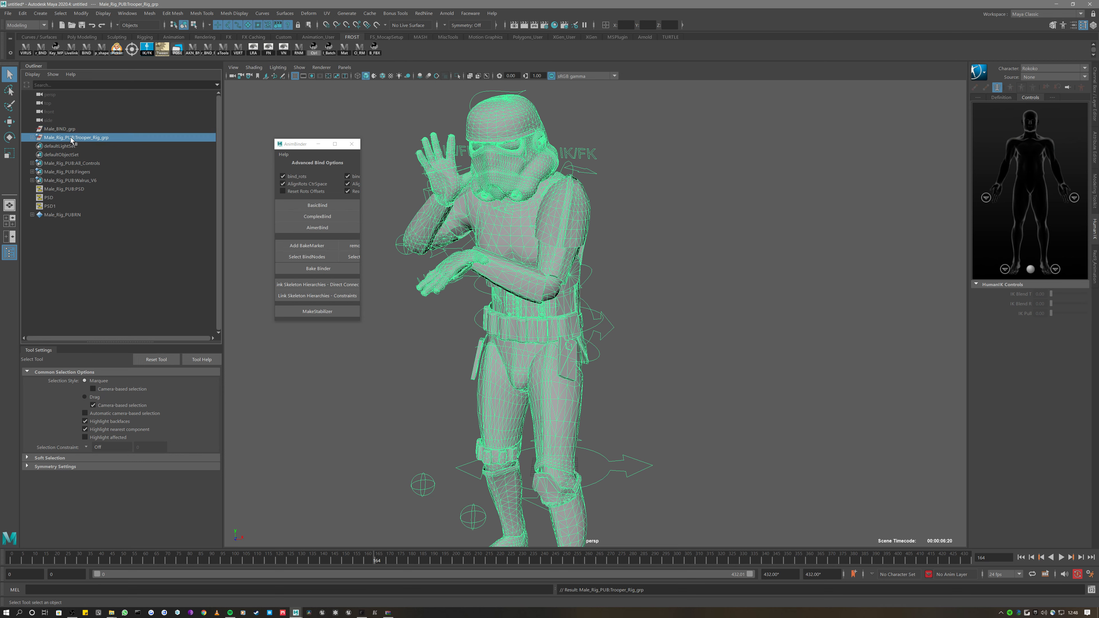
left_click(53, 129)
key("Delete")
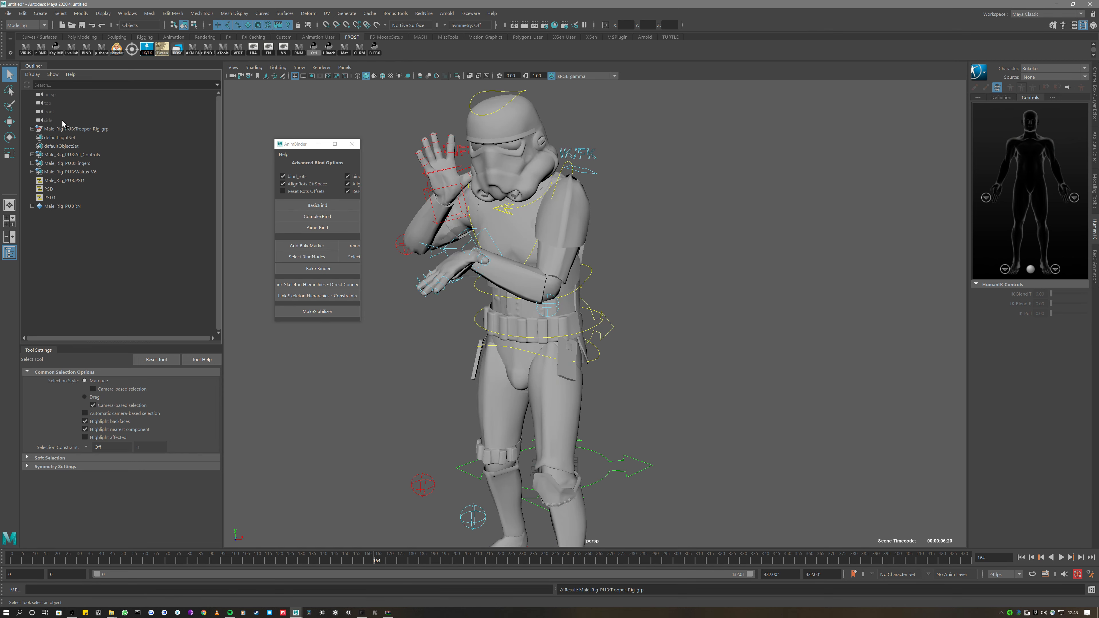
Set the right arm IK/FK switch's IK blend channel to 0
left_click_drag(565, 178, 568, 187, "alt")
left_click(574, 224)
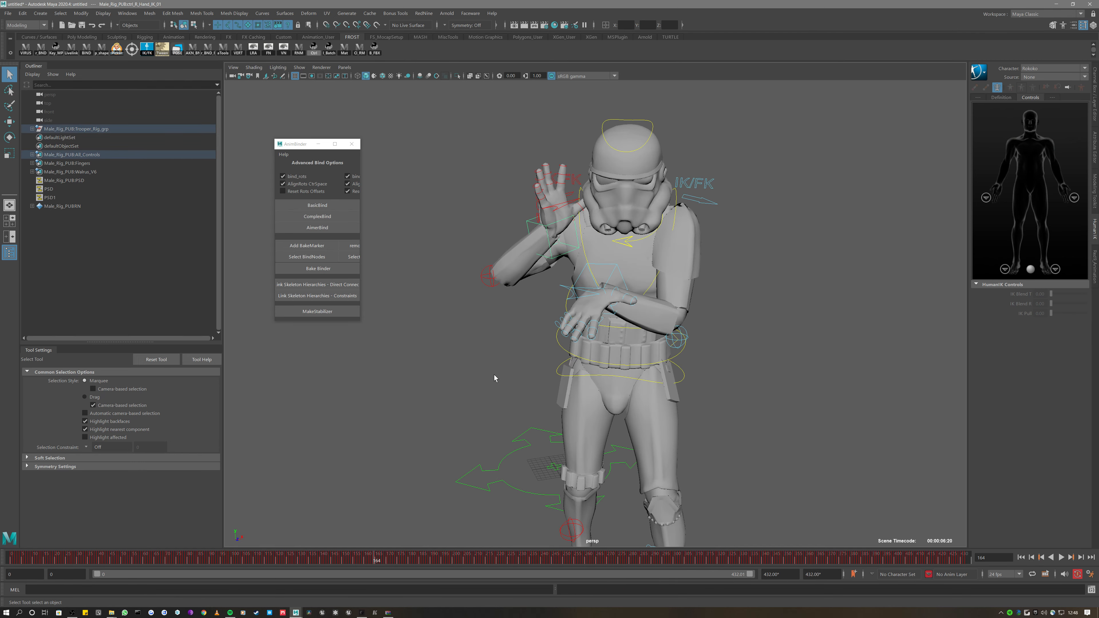
mouse_move(496, 371)
left_mouse_down("alt")
mouse_move(515, 366)
mouse_move(511, 379)
left_mouse_up("alt")
left_click_drag(537, 342, 572, 126, "alt")
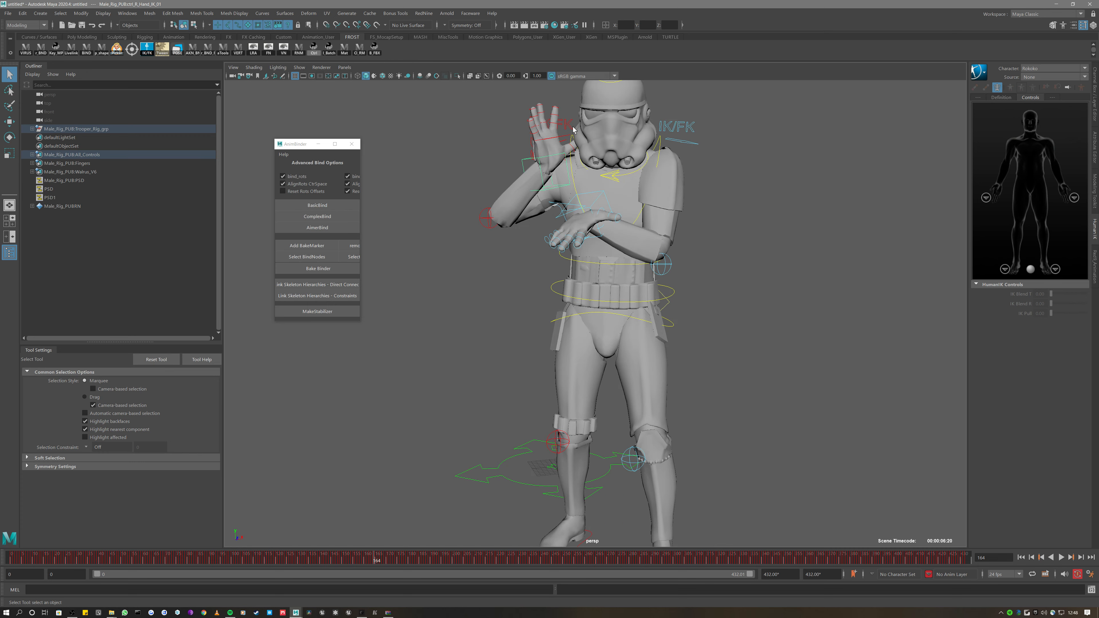
left_click(571, 125)
middle_click_drag(572, 125, 569, 151, "alt")
key("ctrl+a")
key("ctrl+a")
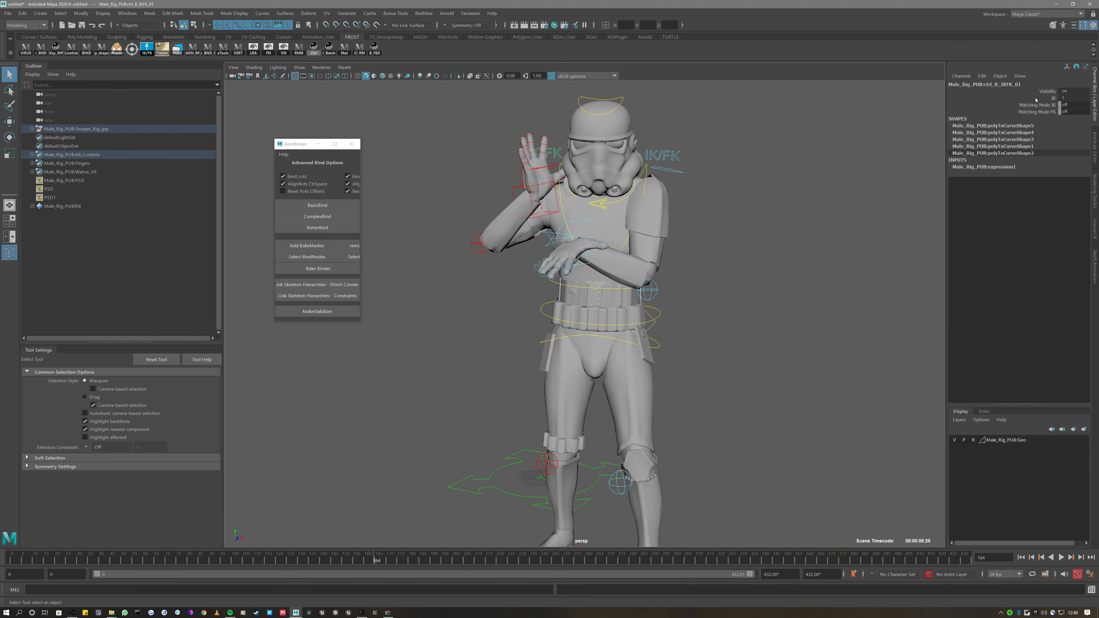
left_click(1048, 99)
middle_click_drag(815, 141, 696, 187)
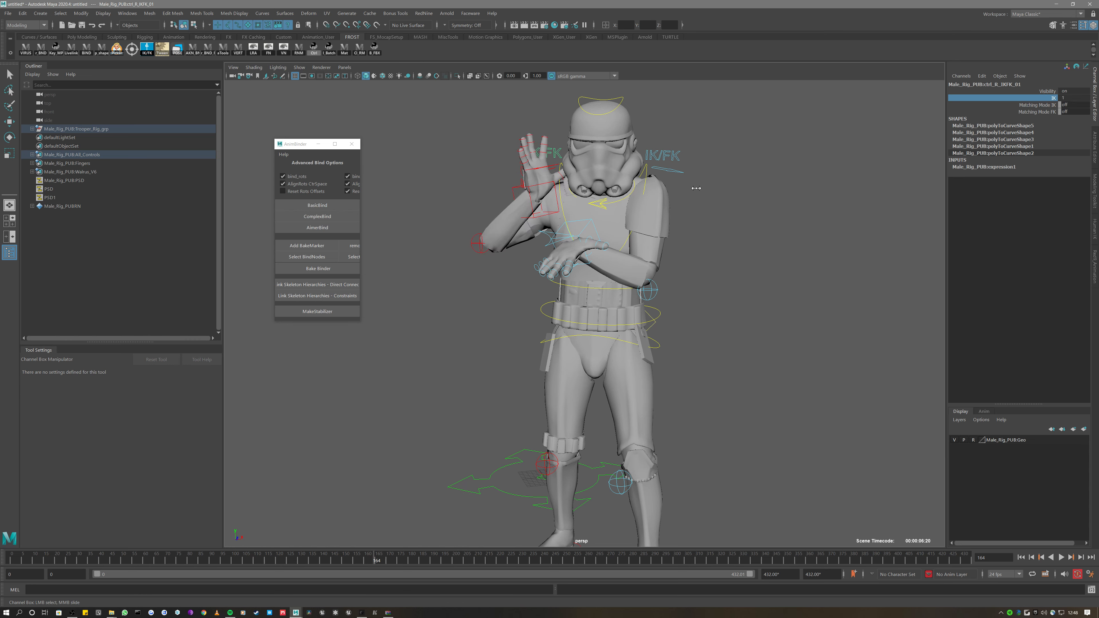
Rotate the right hand control at frame 127 so the fingers point up
left_click(556, 193)
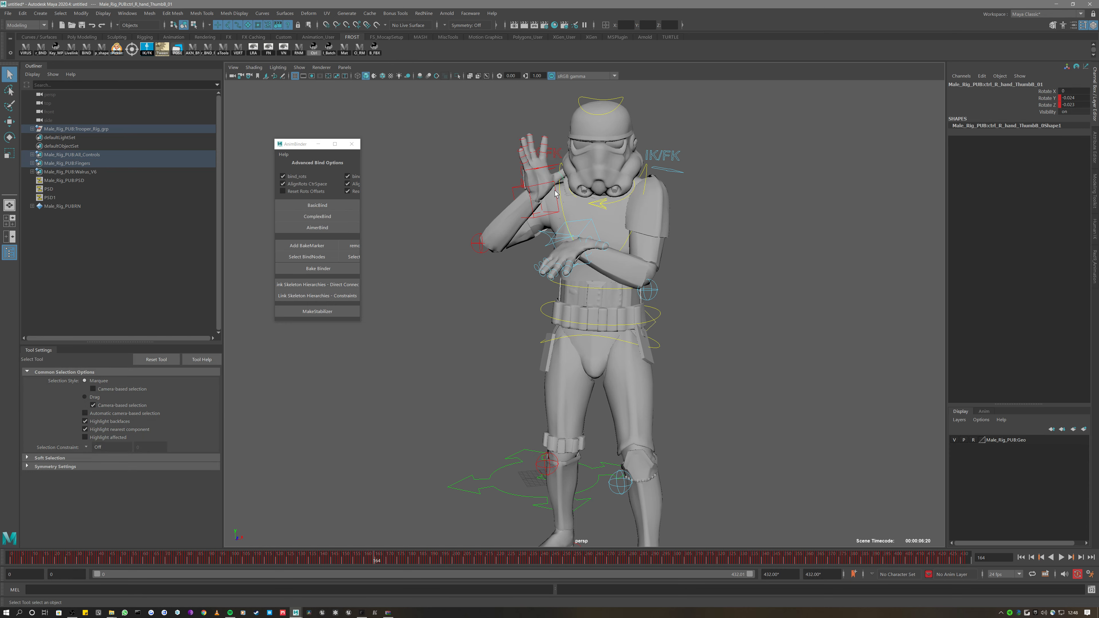
left_click(557, 212)
left_click_drag(557, 212, 540, 227, "alt")
key("f")
scroll(545, 255, "down", 7)
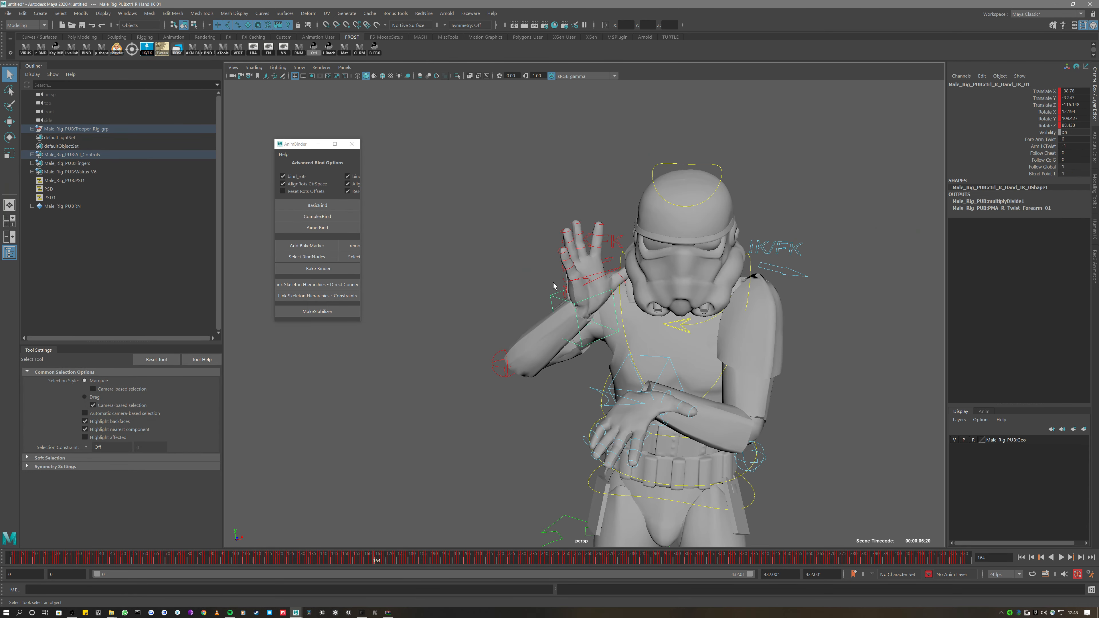
key("alt+v")
key("r")
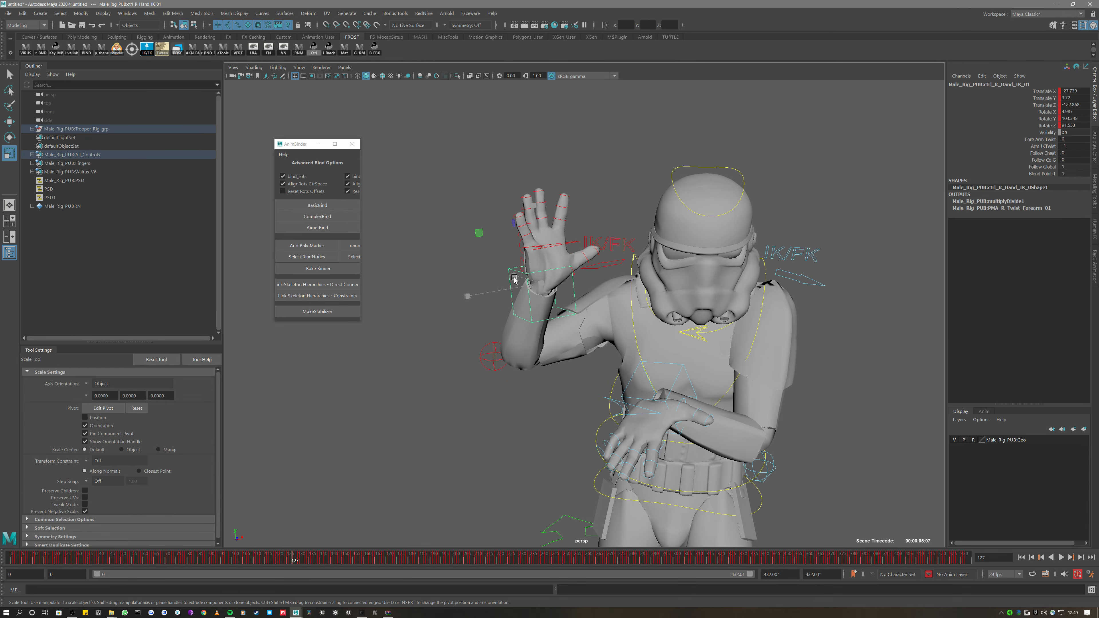
key("e")
left_click_drag(524, 273, 548, 308)
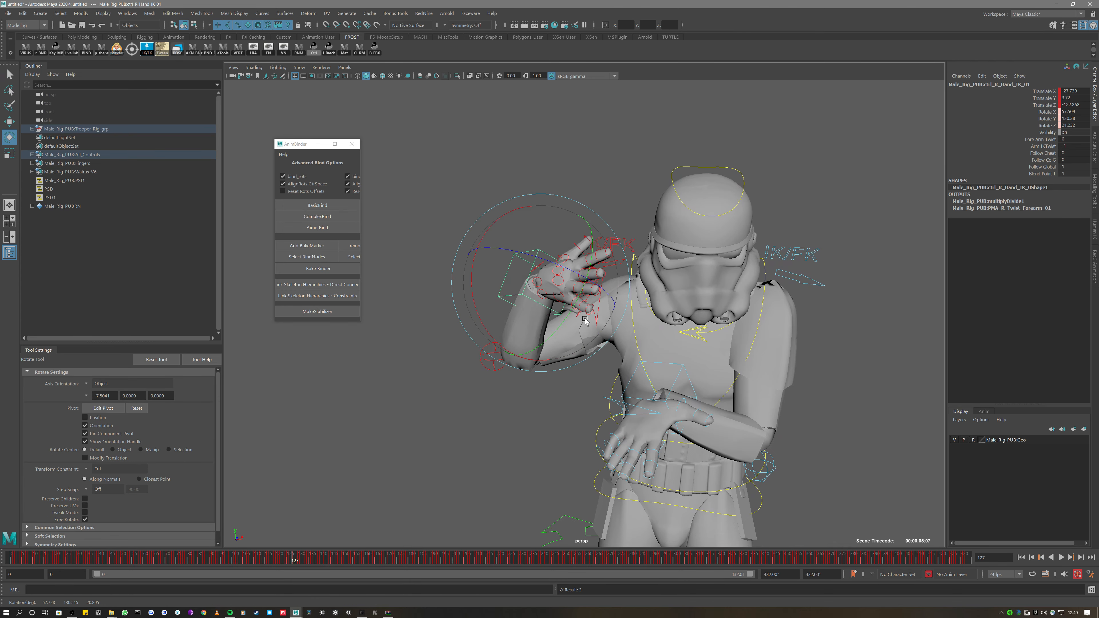
left_click_drag(462, 356, 521, 359, "alt")
left_click_drag(558, 286, 534, 255)
left_click_drag(403, 331, 449, 331, "alt")
Select the centre of gravity control and jump to other points in the animation
left_click(468, 333)
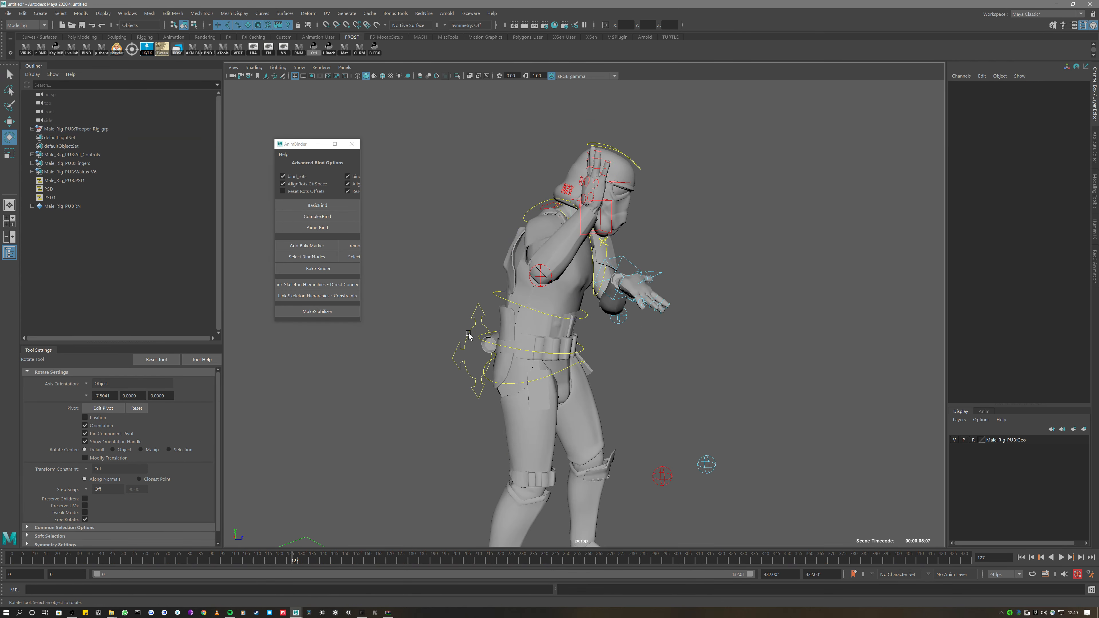
left_click(468, 333)
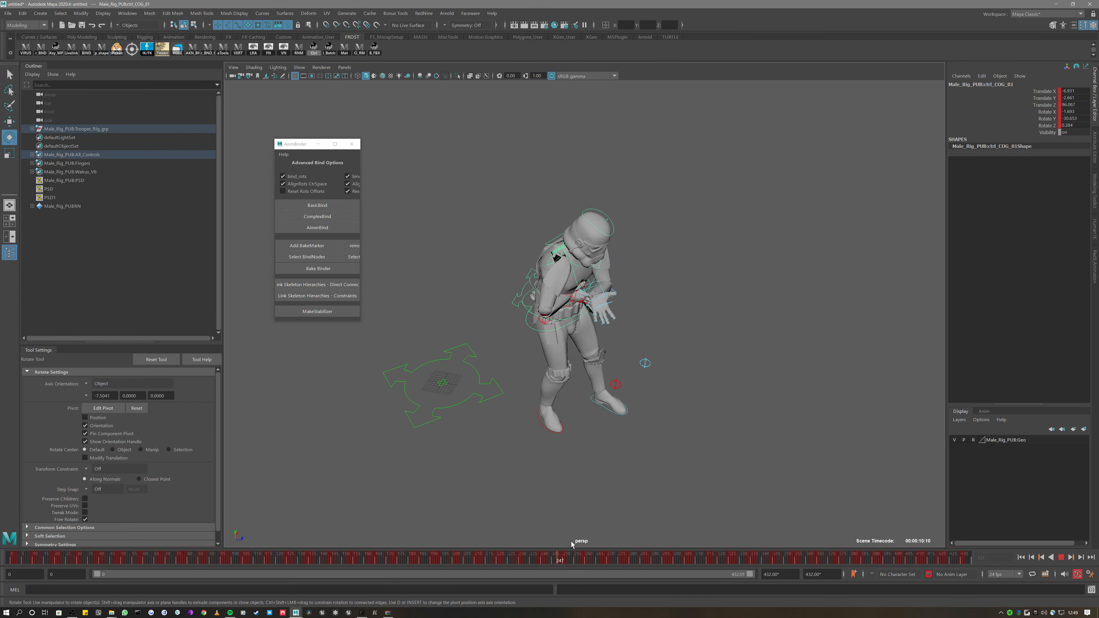
left_click(631, 556)
left_click(324, 557)
left_click(264, 559)
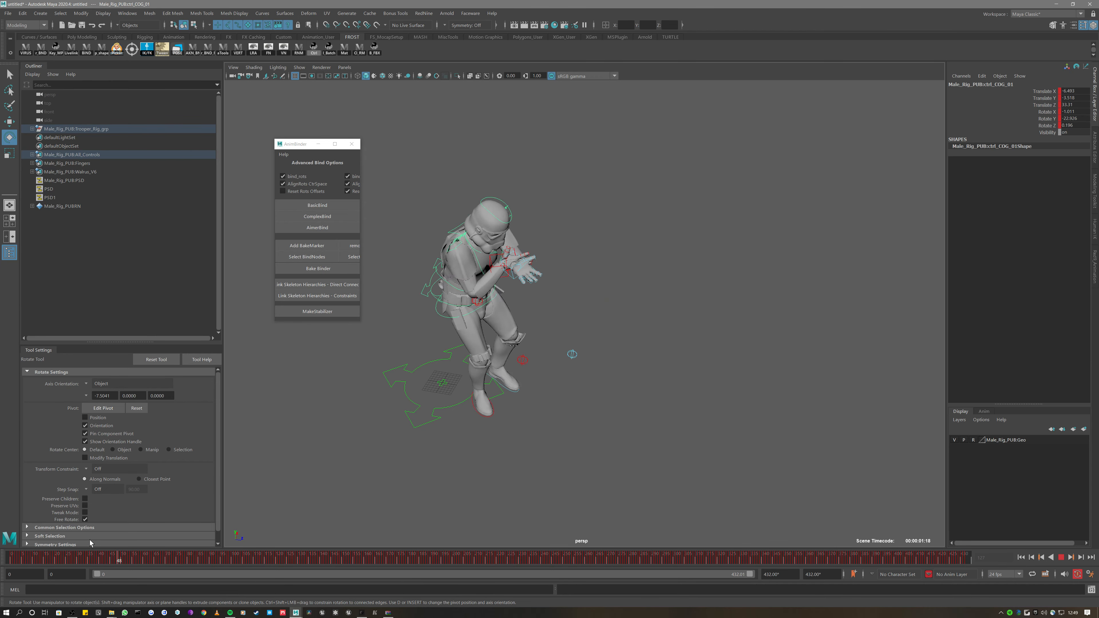
left_click_drag(90, 543, 297, 563)
left_click_drag(554, 427, 333, 463, "alt")
left_click_drag(298, 560, 523, 556)
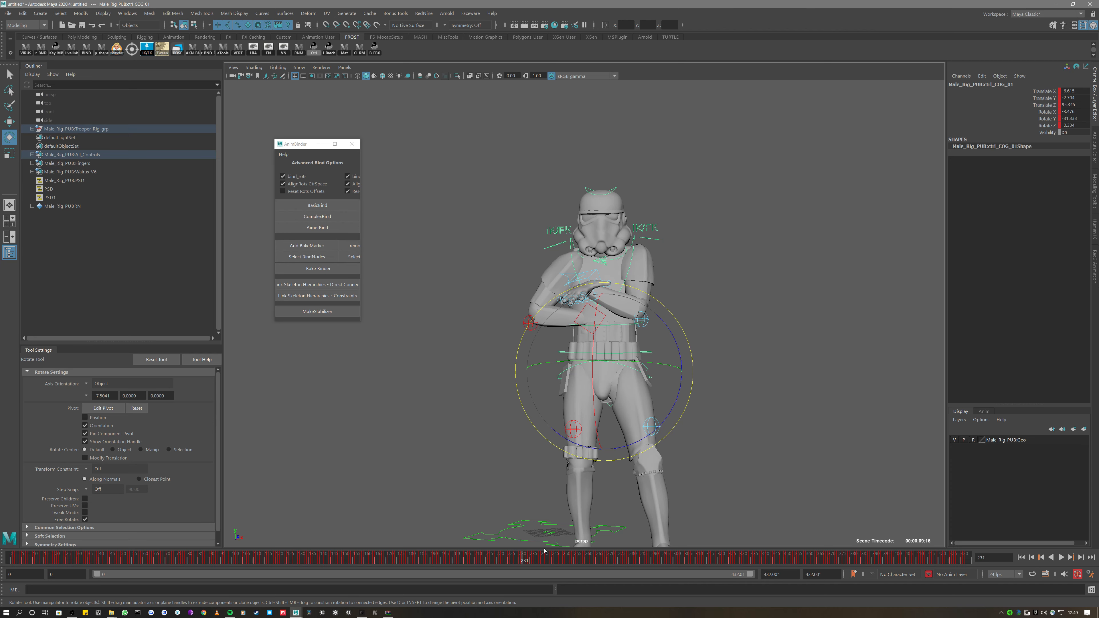
key("alt+v")
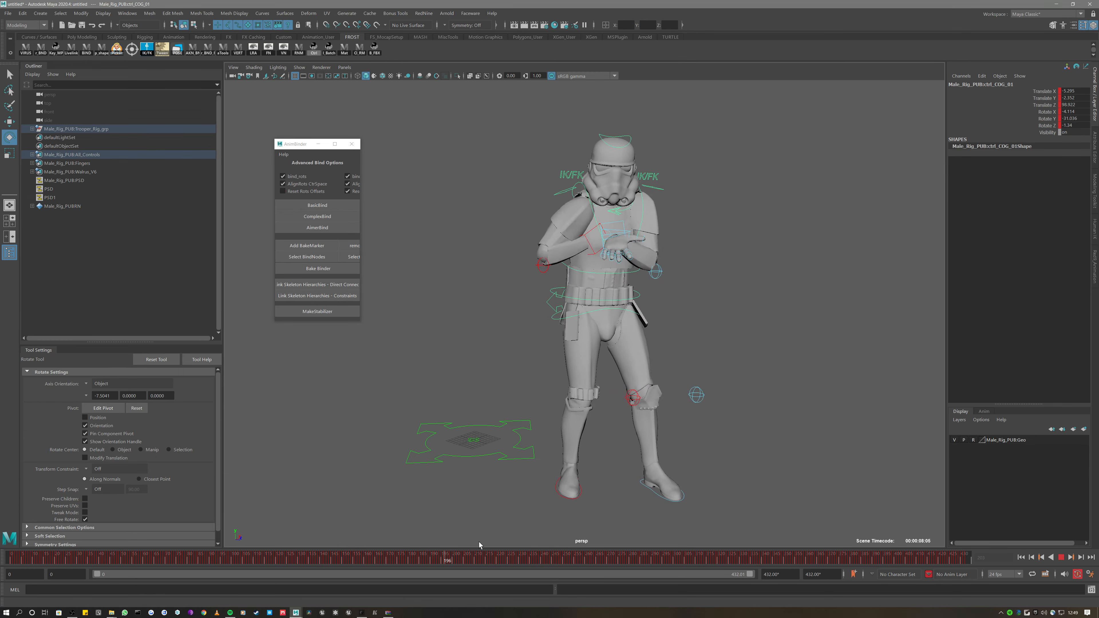
left_click_drag(657, 562, 601, 561)
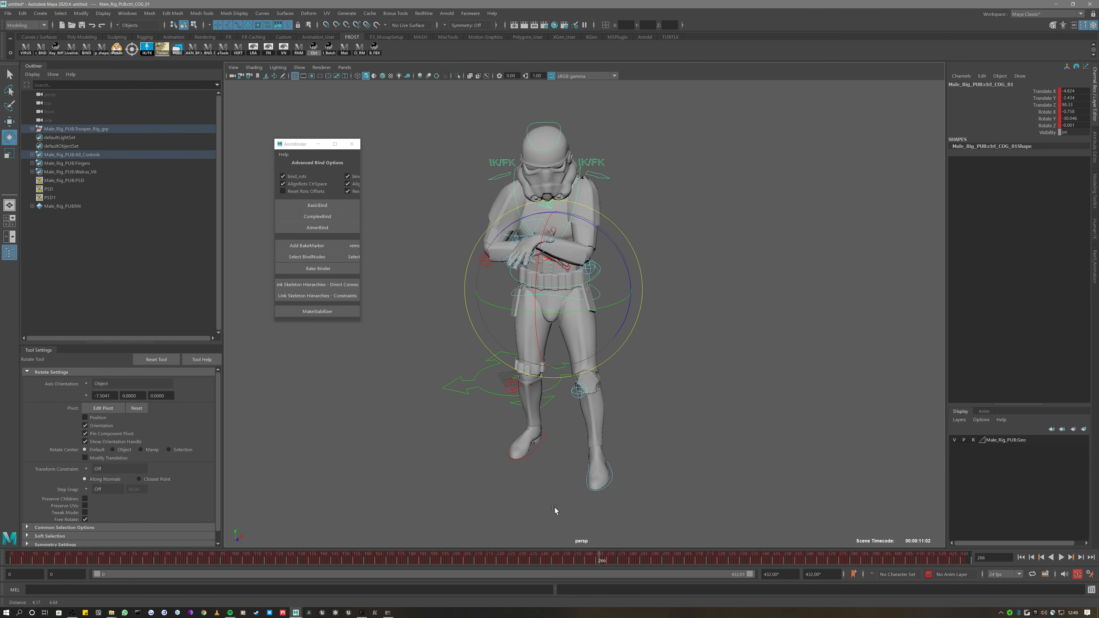
left_click_drag(555, 510, 556, 473, "alt")
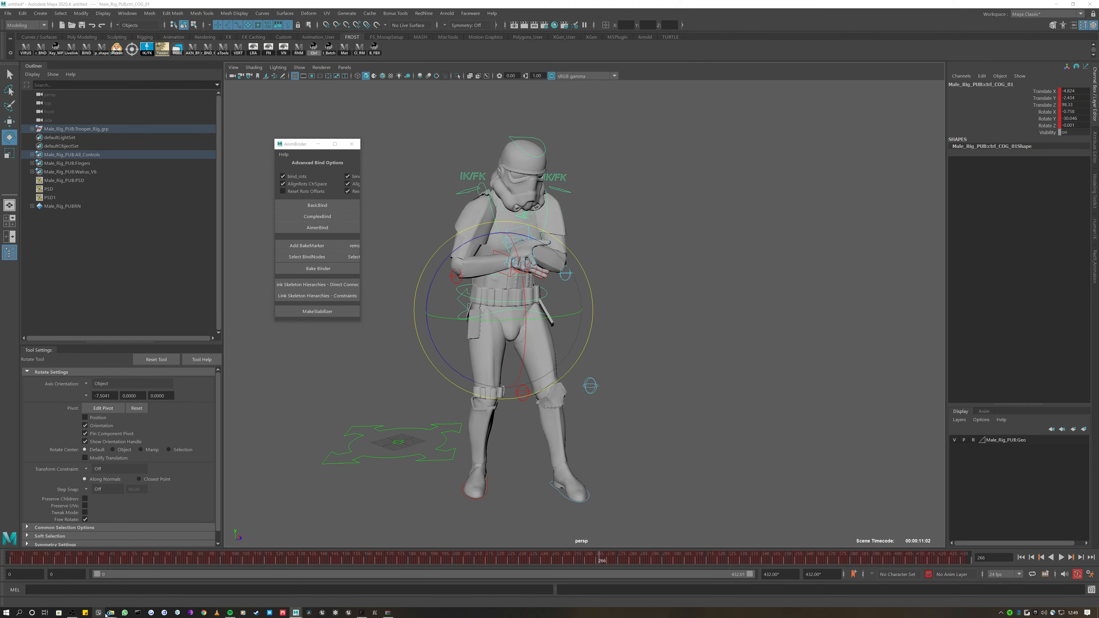
mouse_move(112, 613)
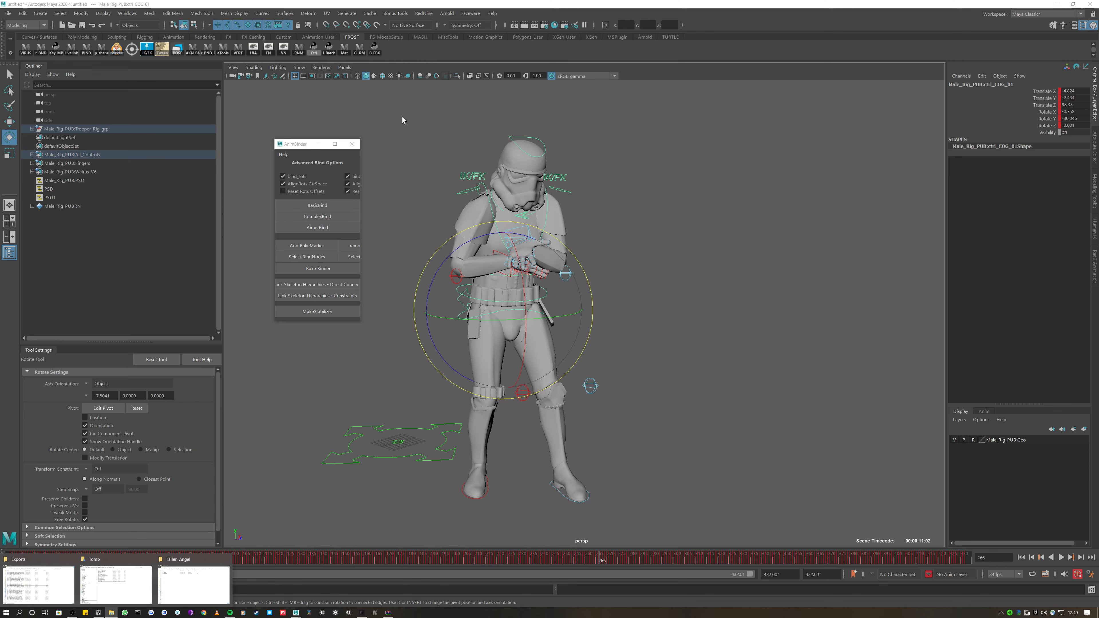
left_click(412, 154)
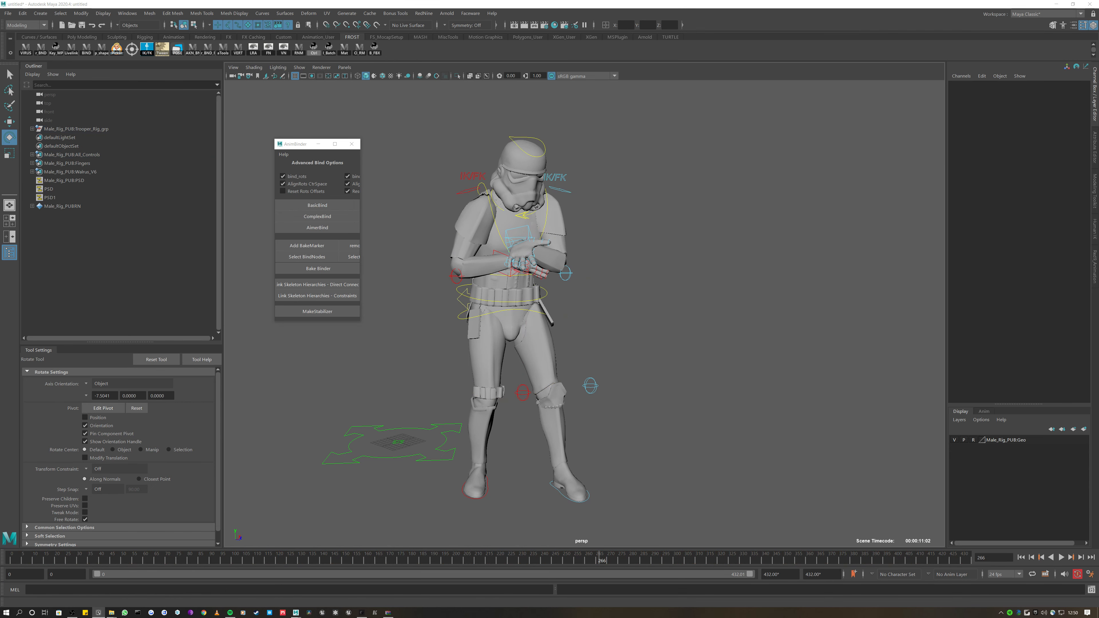
left_click(81, 311)
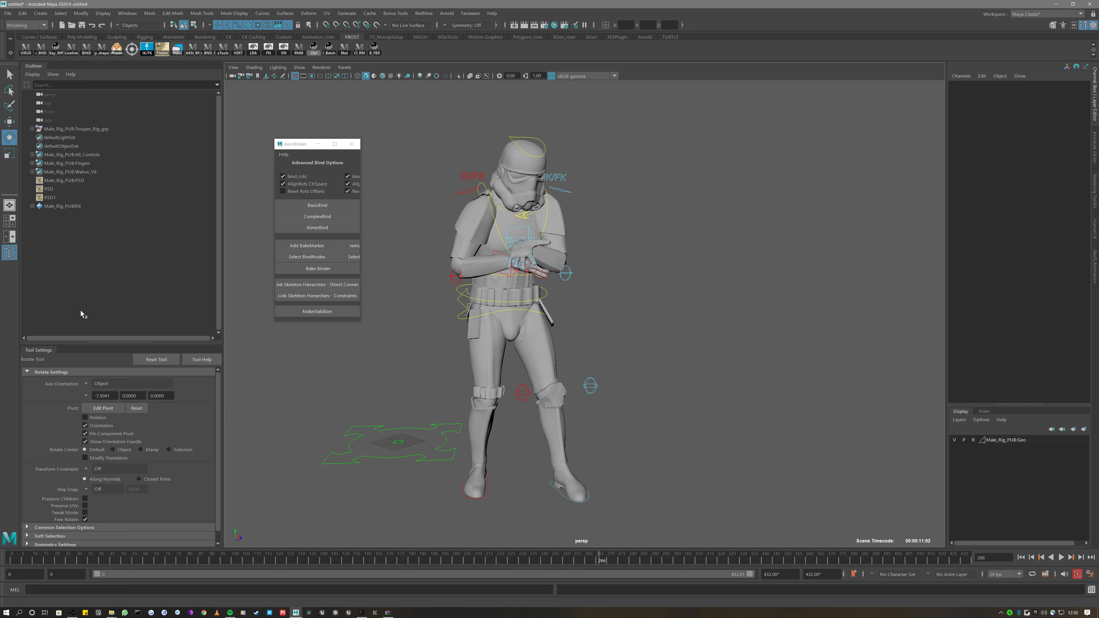